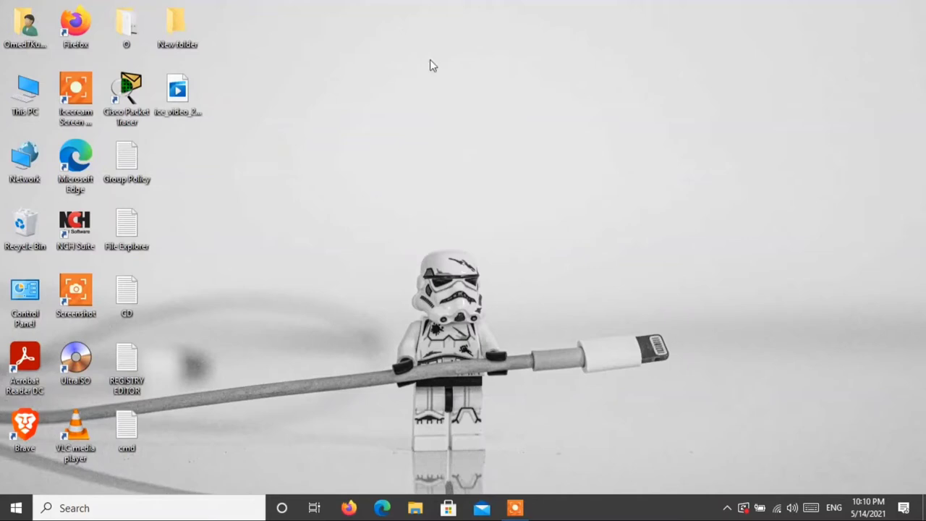
# Open the File Explorer text file from the desktop, review its list of topics, and minimize it
pyautogui.doubleClick(139, 230)
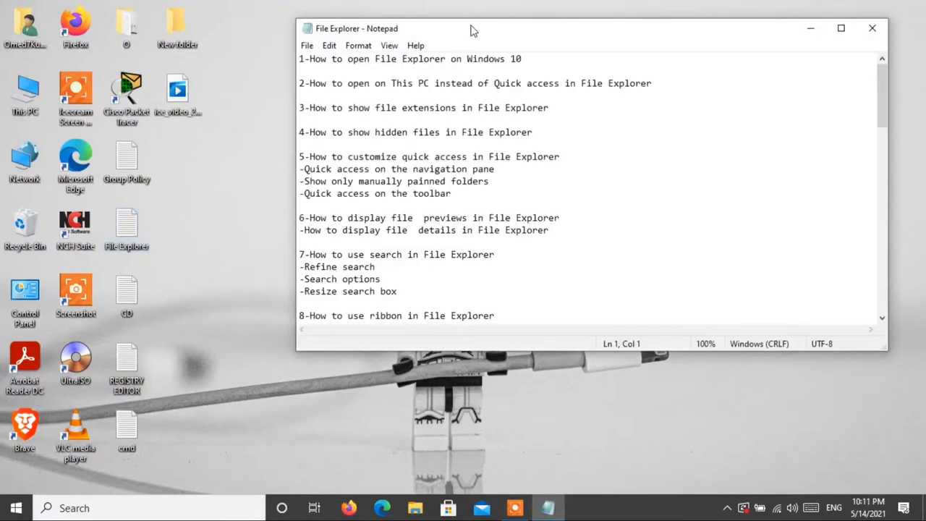
pyautogui.moveTo(471, 31); pyautogui.dragTo(340, 34)
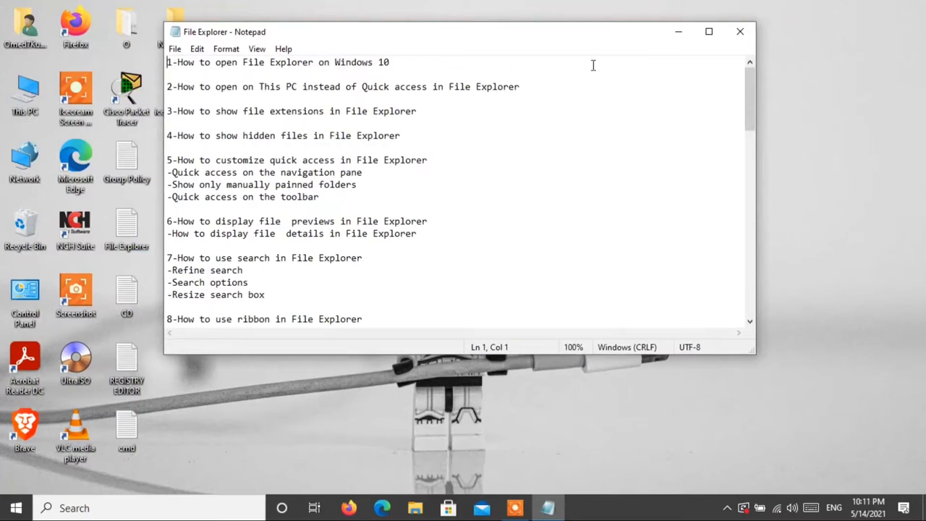
pyautogui.click(682, 35)
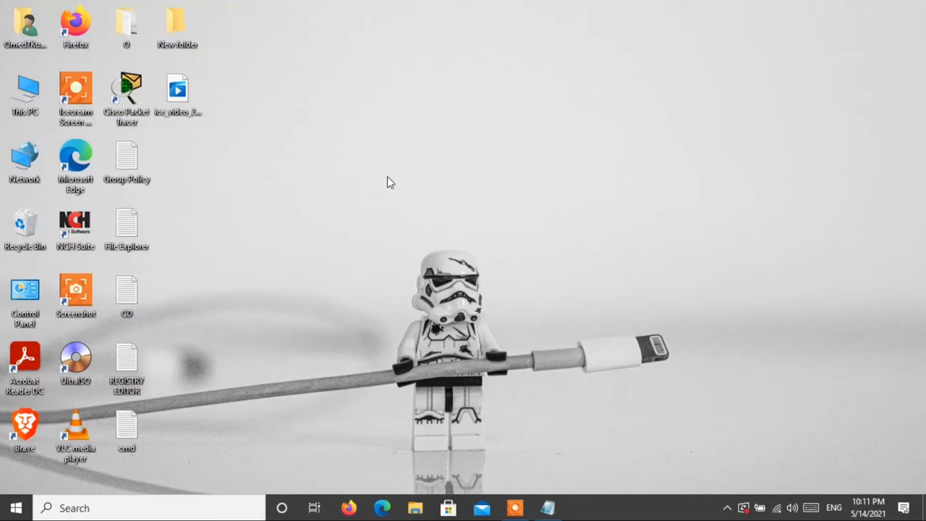
# Search Windows for "file explo" and dismiss the search results
pyautogui.click(180, 508)
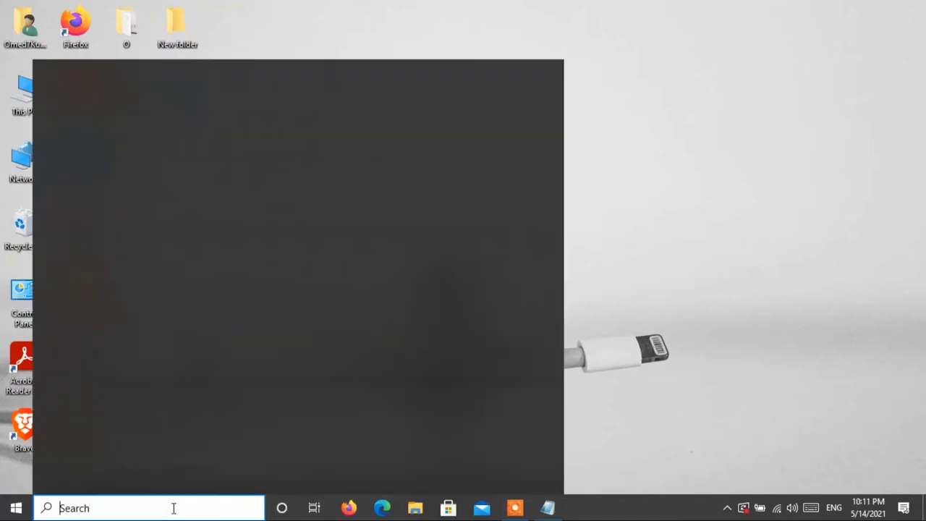
pyautogui.write('file ')
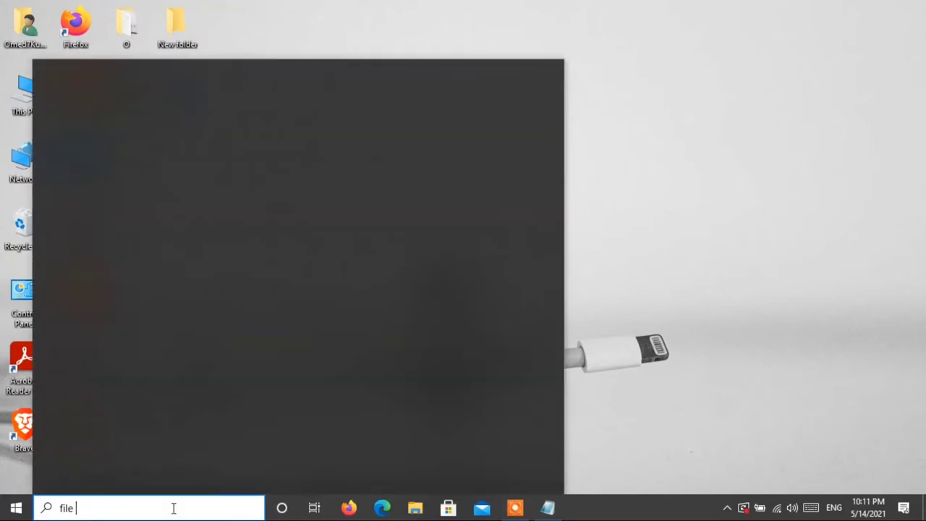
pyautogui.write('ex')
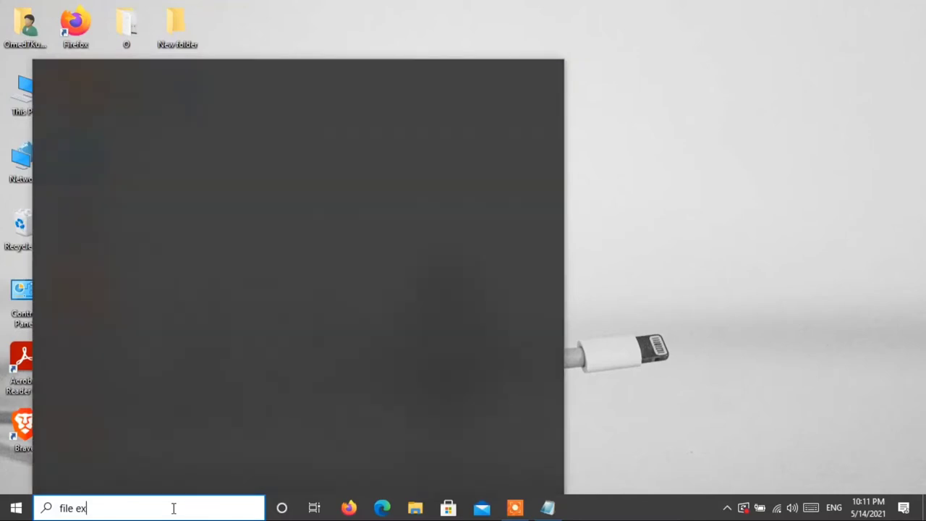
pyautogui.write('plo')
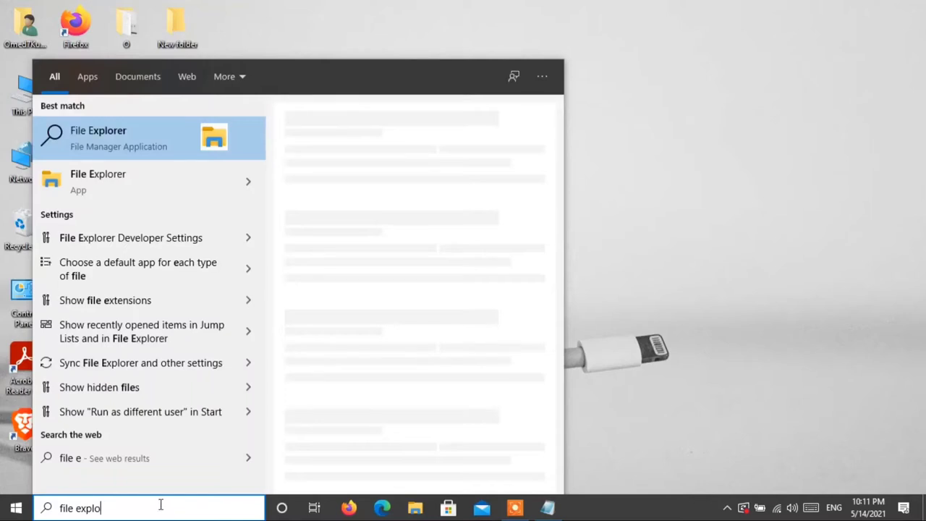
pyautogui.click(648, 164)
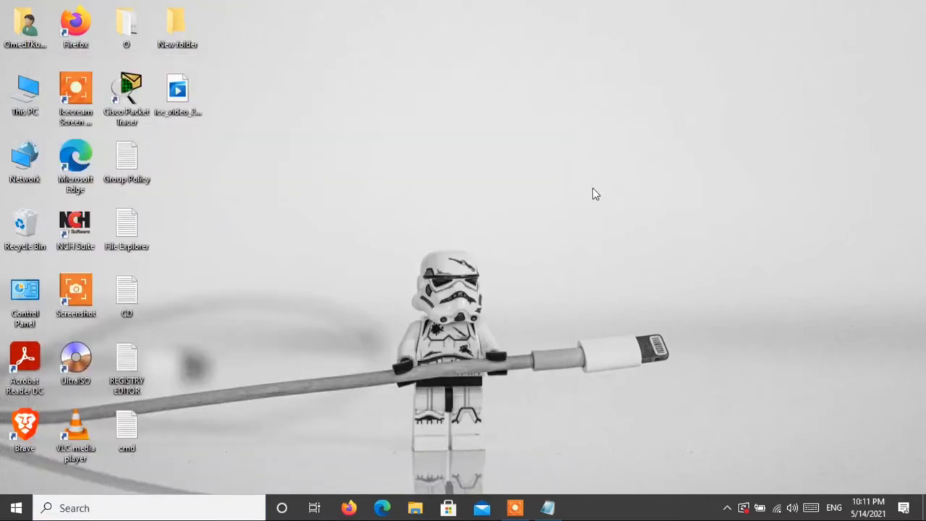
# Open a Command Prompt window by running cmd
pyautogui.press('super+s')
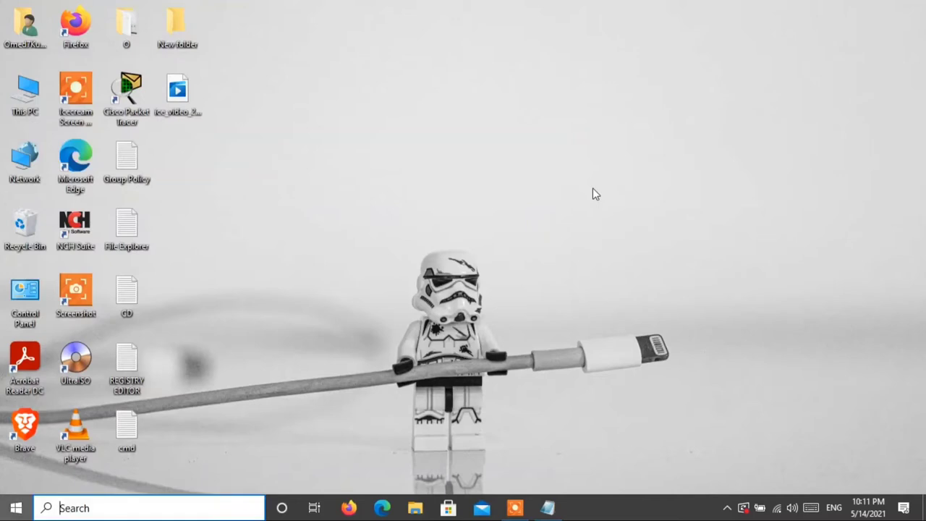
pyautogui.press('super')
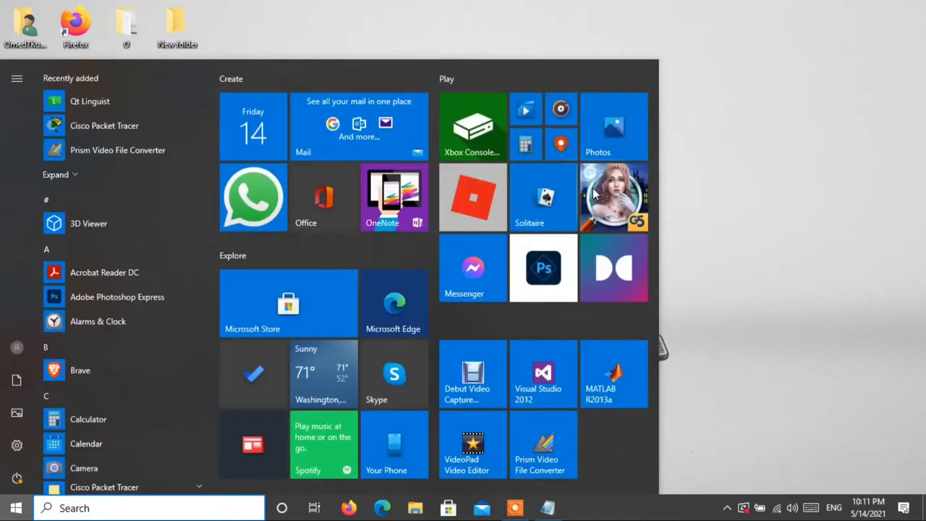
pyautogui.press('super+r')
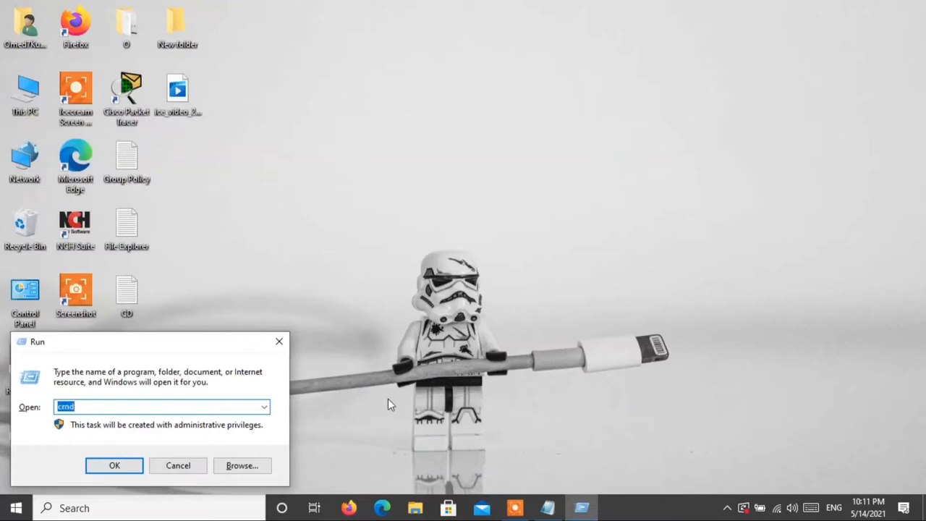
pyautogui.press('Return')
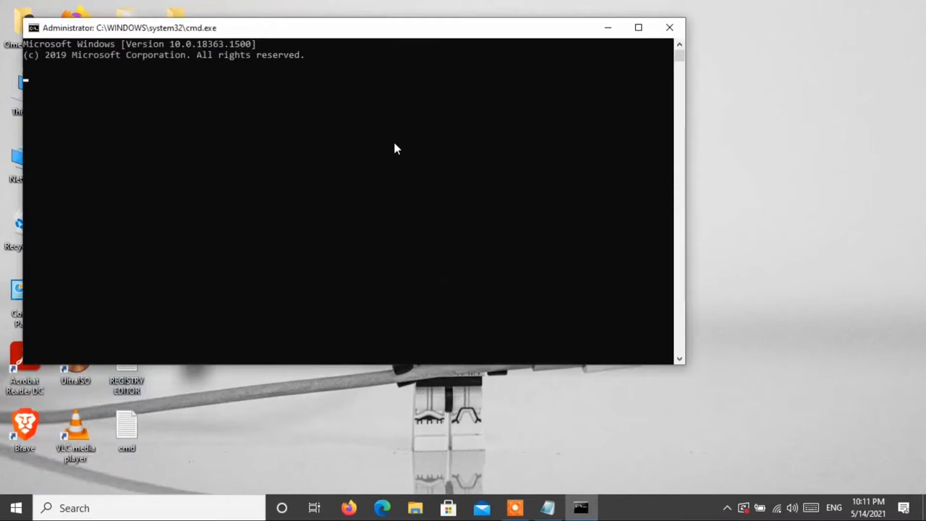
# Launch File Explorer with the explorer command, reposition its window, and close it
pyautogui.write('xp')
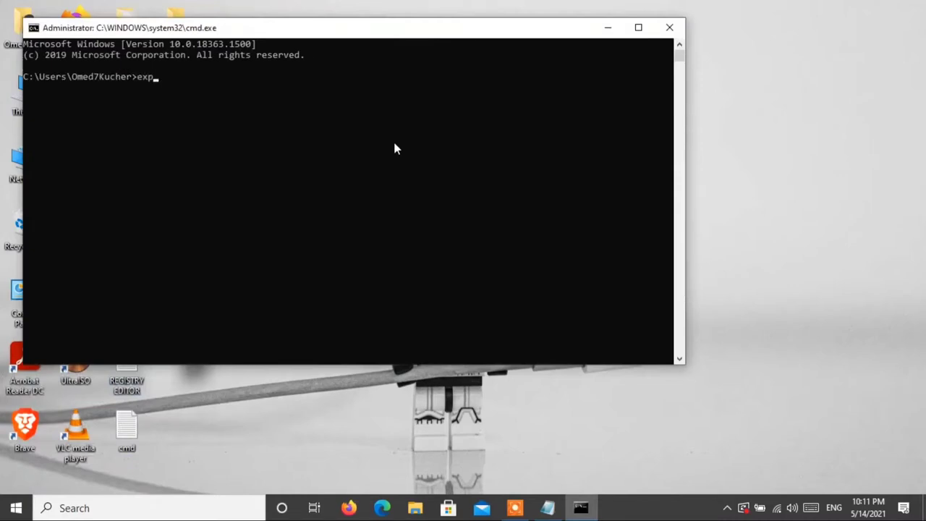
pyautogui.write('lorer')
pyautogui.press('Return')
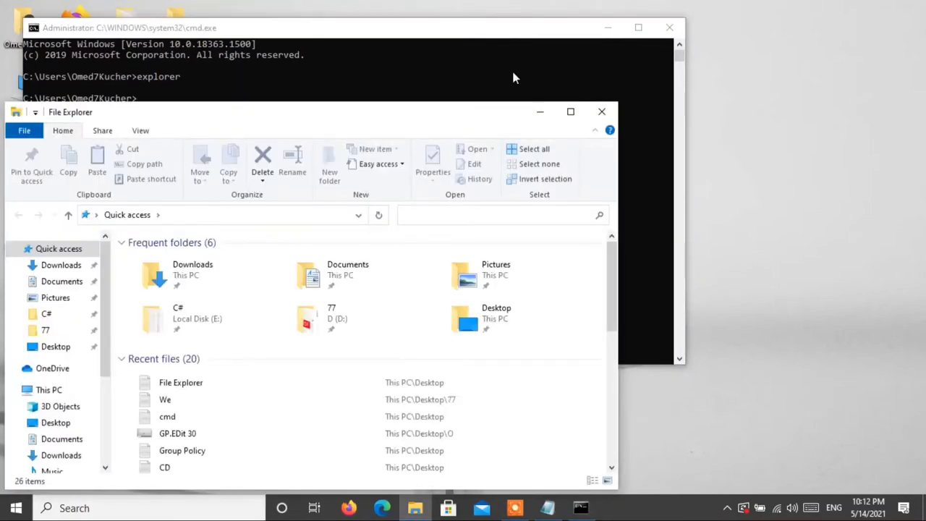
pyautogui.moveTo(513, 116); pyautogui.dragTo(606, 77)
pyautogui.hotkey('alt', 'F4')
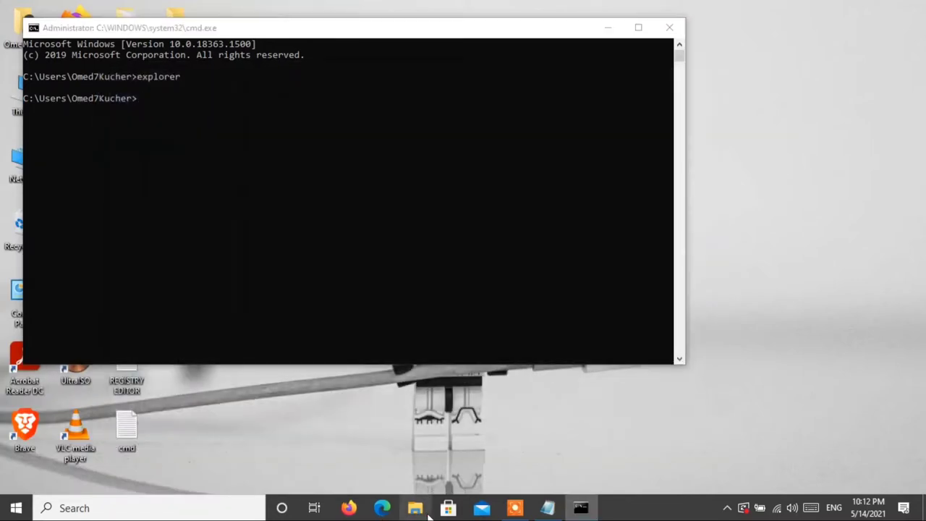
# Open File Explorer from its taskbar shortcut, close it, and close the Command Prompt as well
pyautogui.click(420, 508)
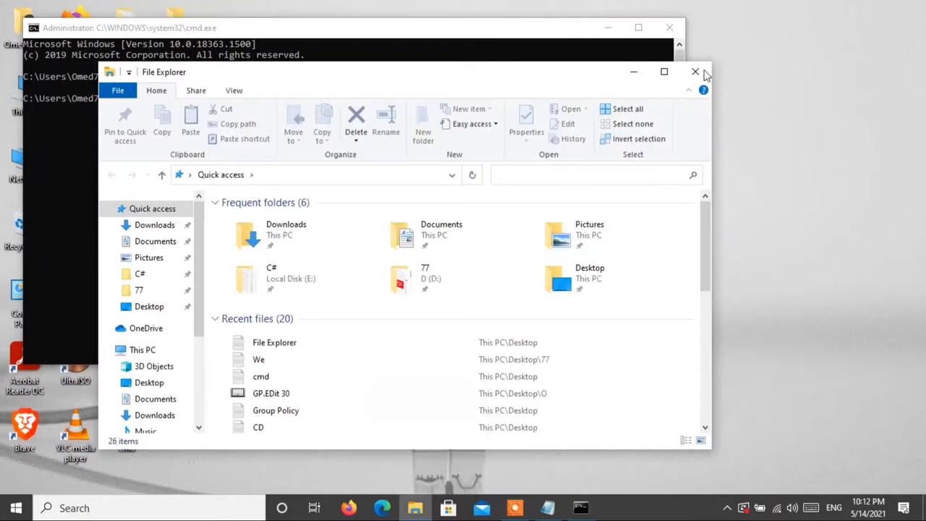
pyautogui.hotkey('alt', 'F4')
pyautogui.rightClick(621, 507)
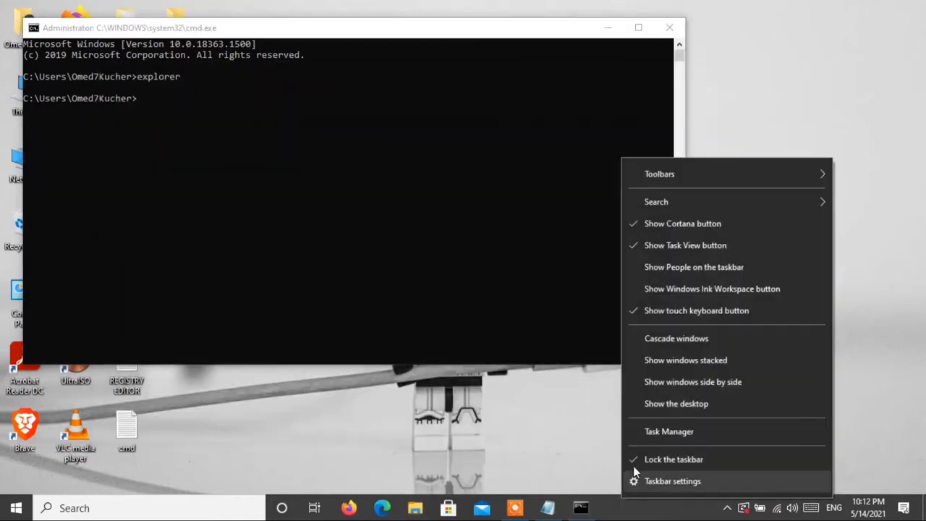
pyautogui.click(557, 449)
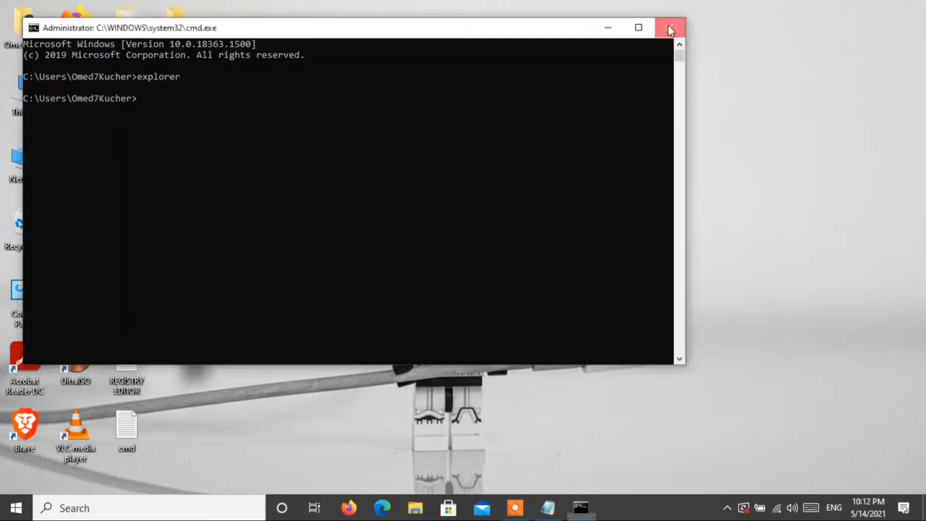
pyautogui.click(669, 28)
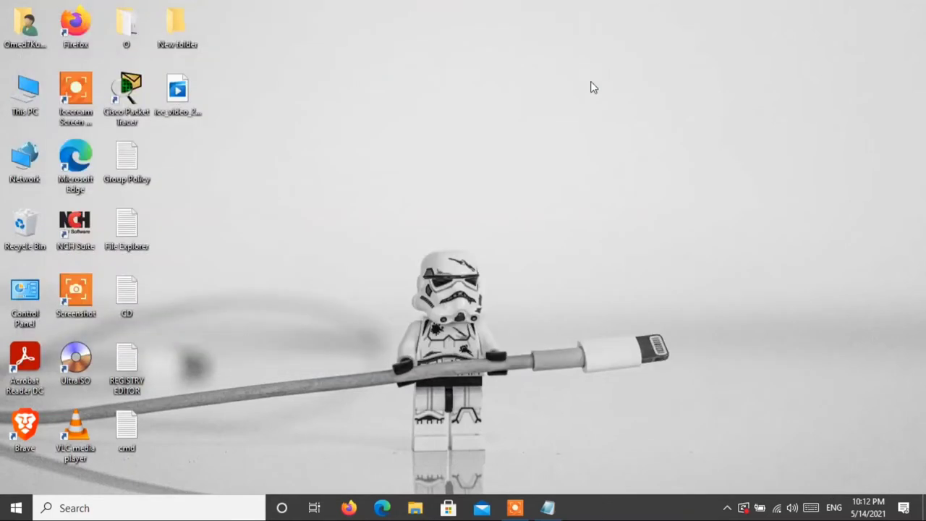
# Open the user's personal folder from the desktop, view Quick access, and close the window
pyautogui.click(27, 31)
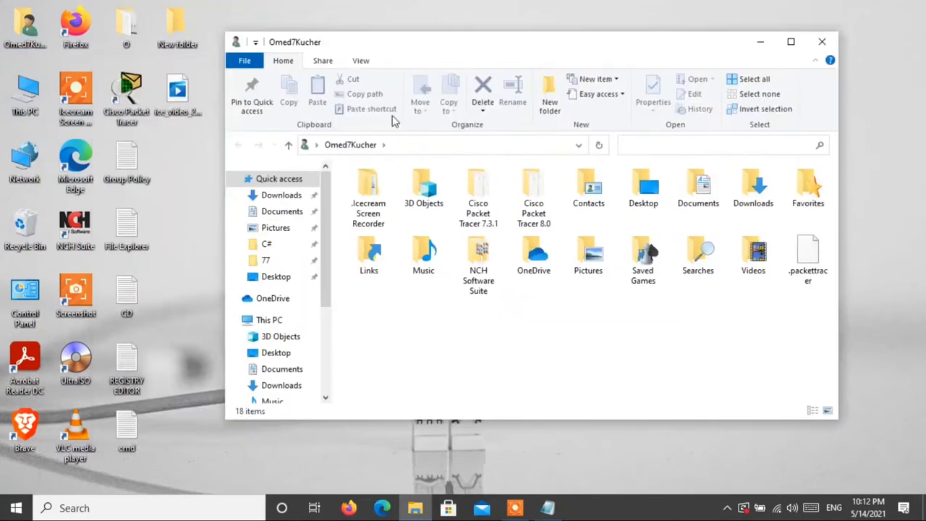
pyautogui.click(278, 179)
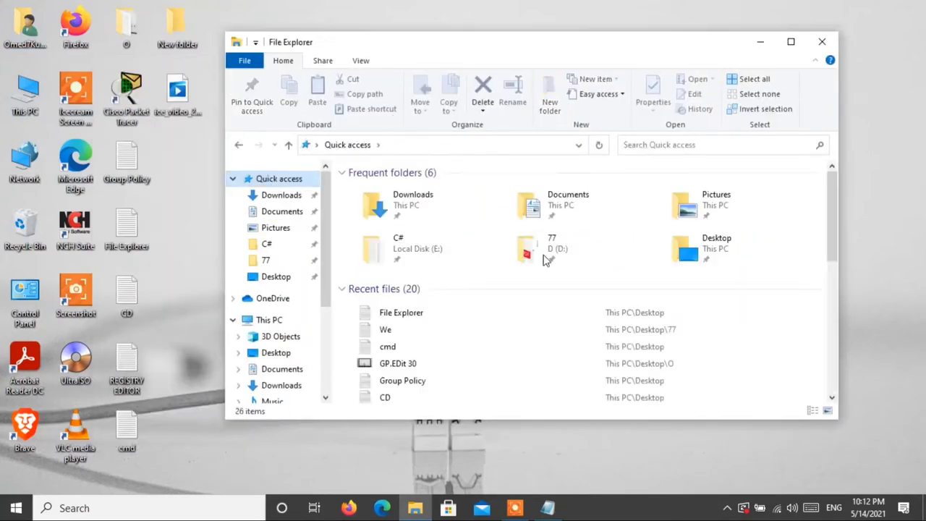
pyautogui.click(822, 41)
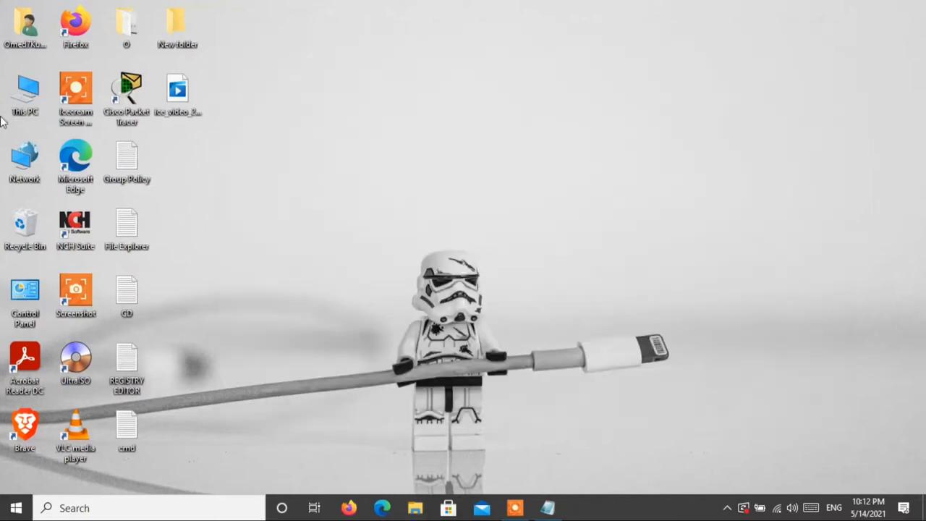
# Open This PC from the desktop, look through the frequent folders and recent files in Quick access, and close the window
pyautogui.doubleClick(20, 89)
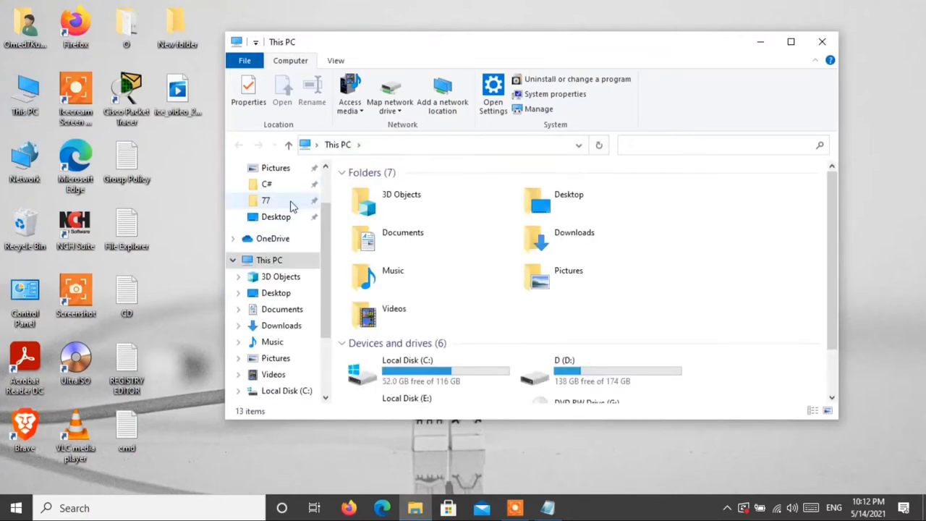
pyautogui.click(293, 179)
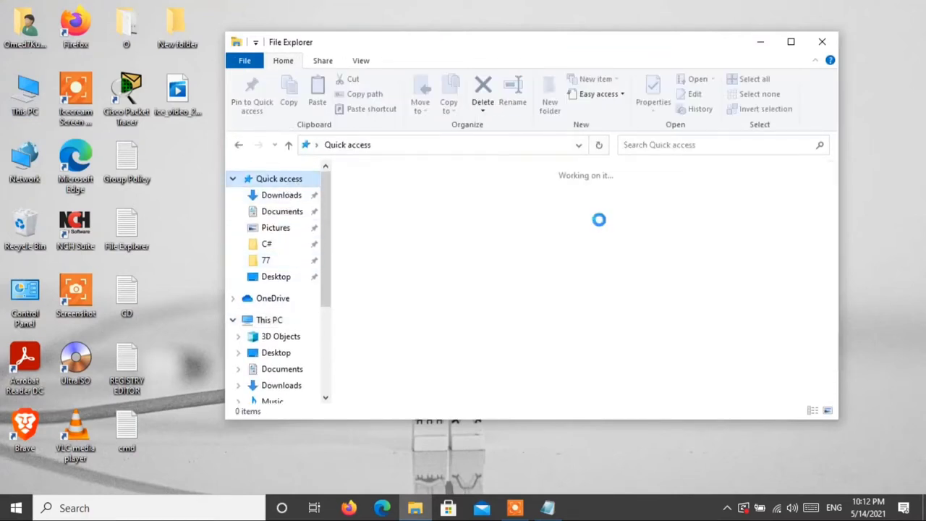
pyautogui.scroll(-5, 564, 266)
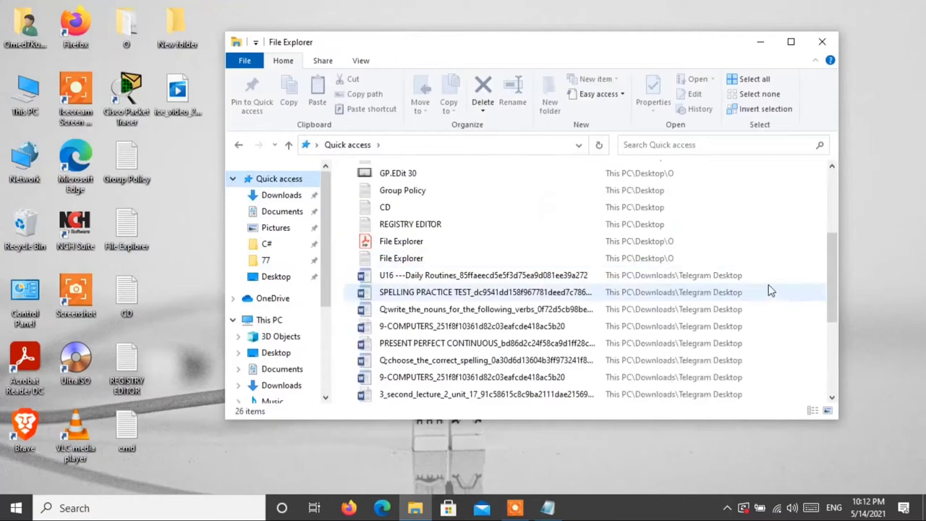
pyautogui.scroll(5, 768, 289)
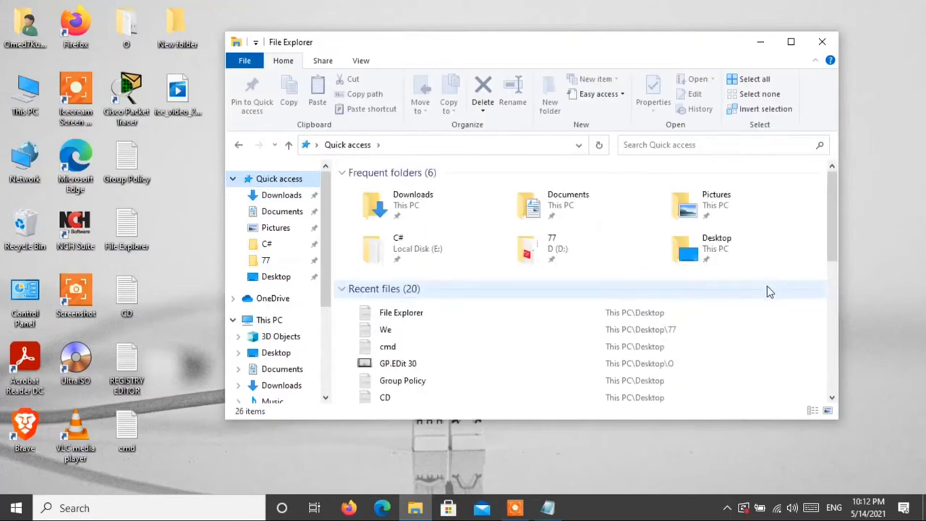
pyautogui.click(824, 44)
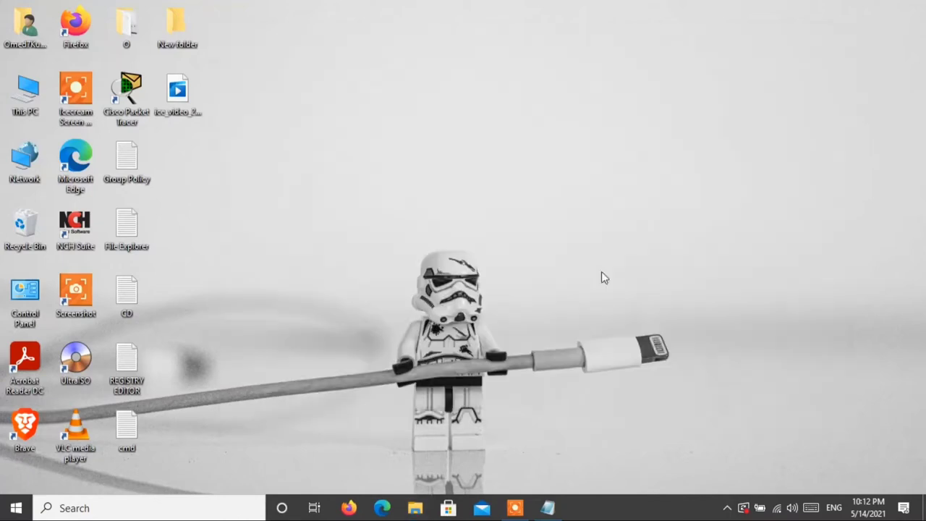
# Bring back the notes, highlight "How to open on This PC instead of Quick access in File Explorer", and minimize them
pyautogui.click(547, 509)
pyautogui.click(250, 87)
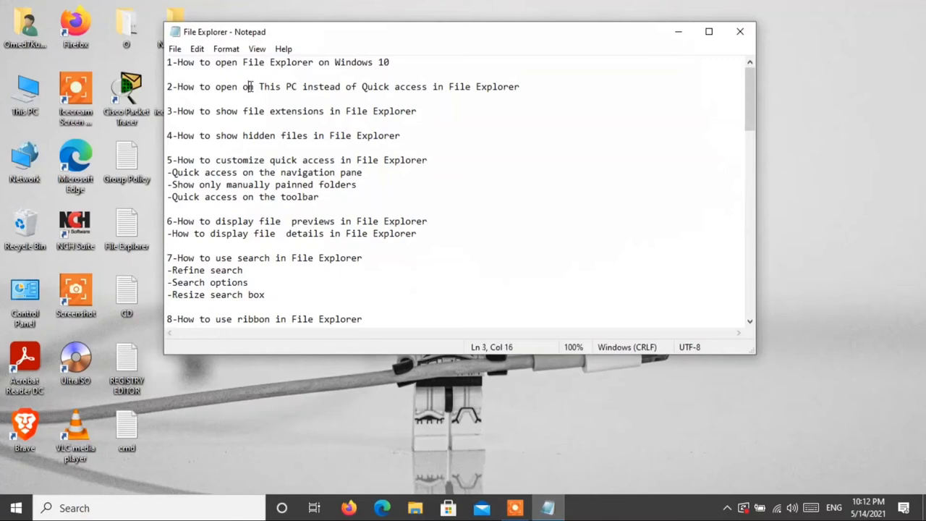
pyautogui.moveTo(177, 86); pyautogui.dragTo(535, 87)
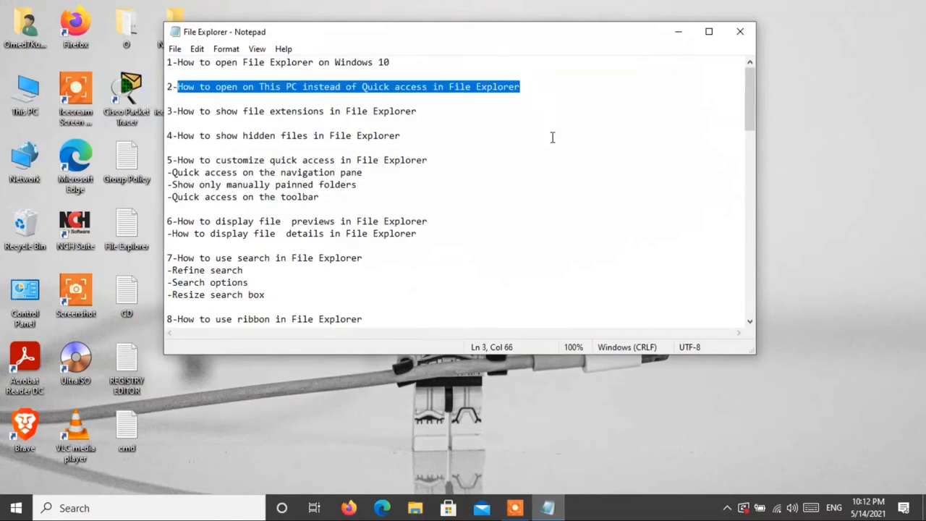
pyautogui.click(677, 32)
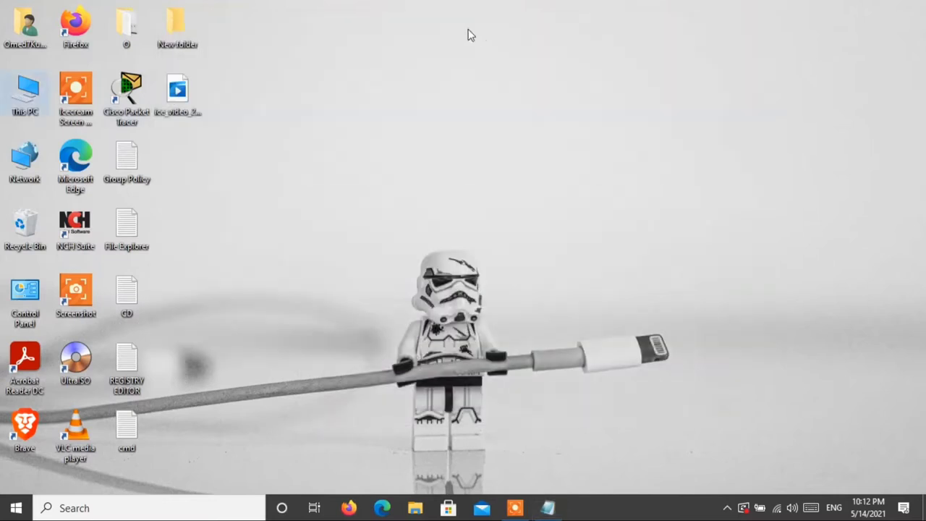
# Open the user's personal folder from the desktop and switch to its Quick access view
pyautogui.click(30, 45)
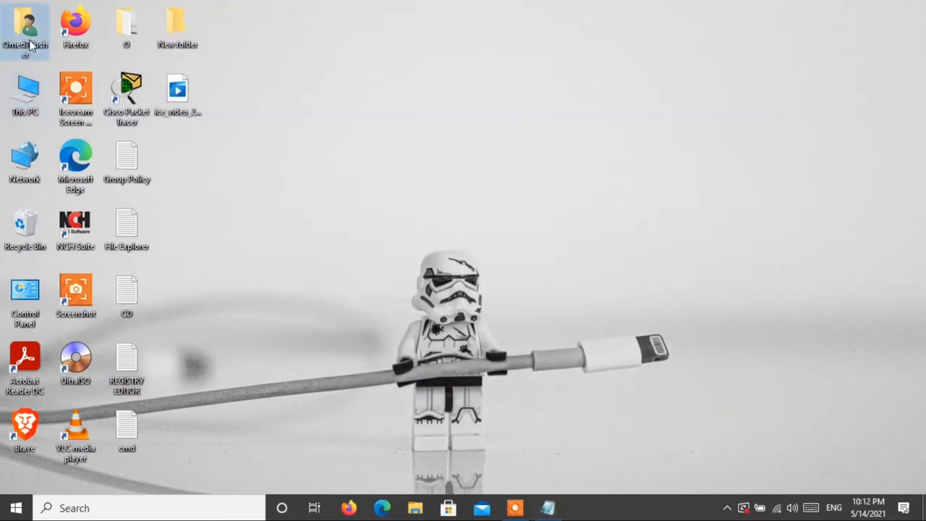
pyautogui.doubleClick(30, 45)
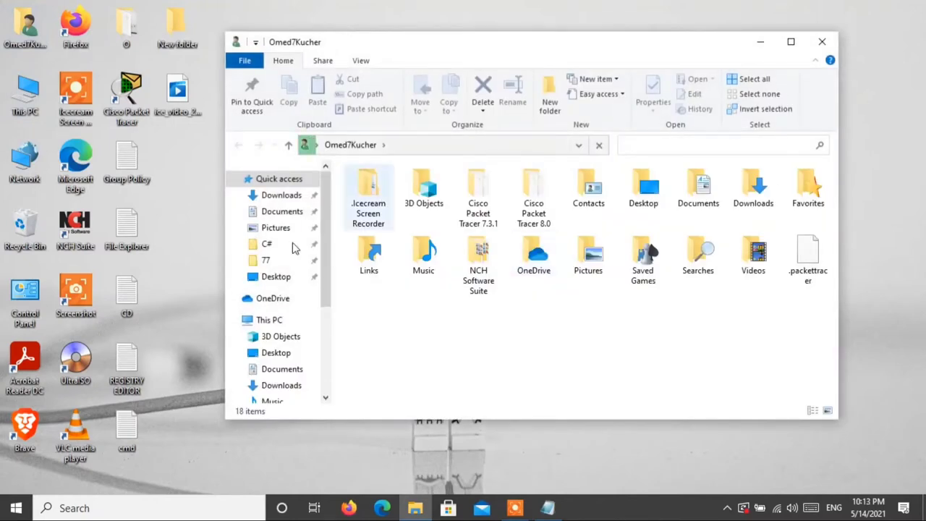
pyautogui.click(269, 180)
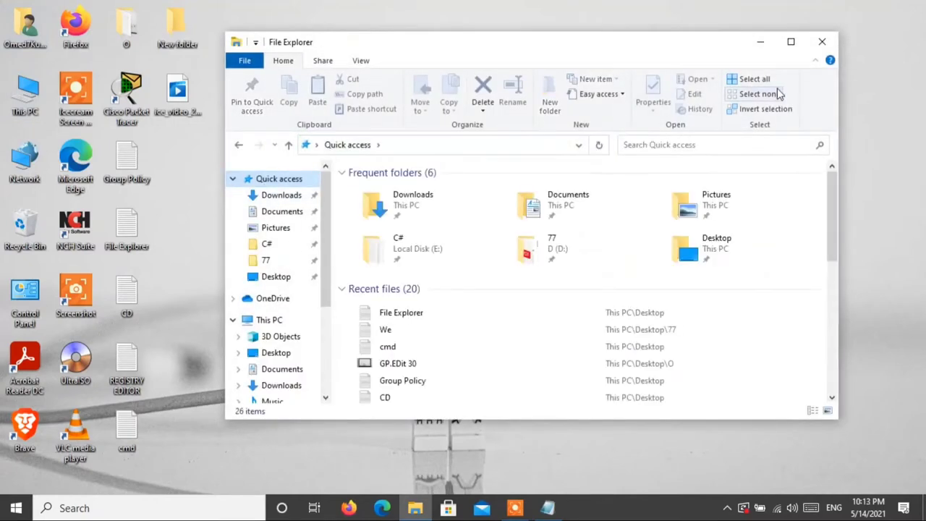
# Open This PC in a second window and examine its devices and drives
pyautogui.click(26, 109)
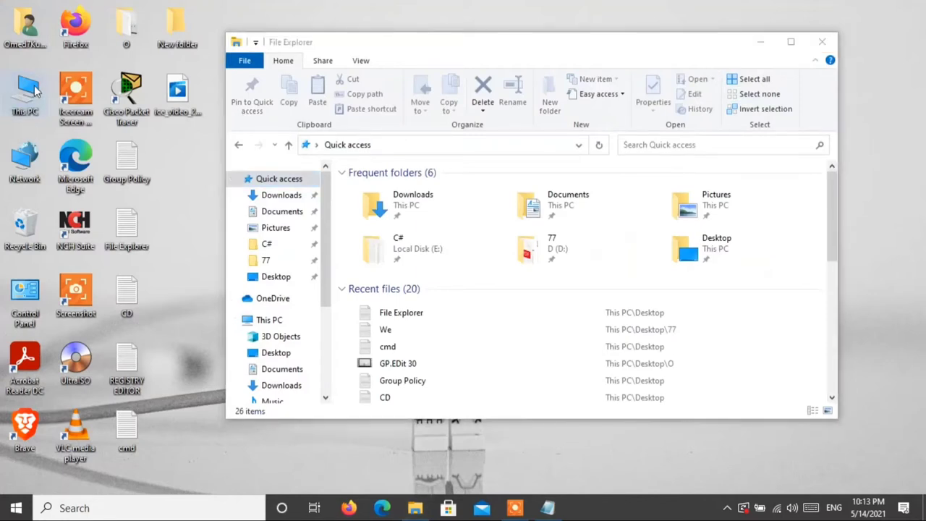
pyautogui.doubleClick(34, 88)
pyautogui.scroll(-2, 572, 326)
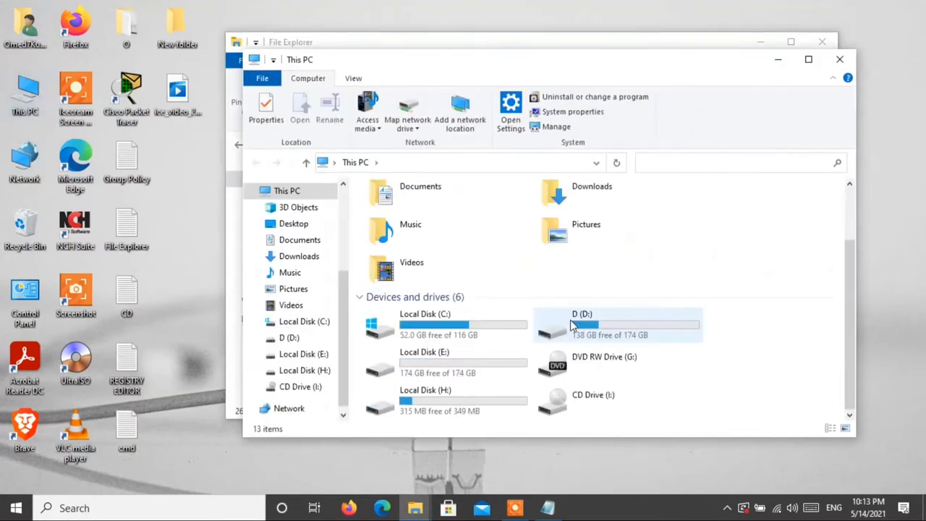
# Close the second This PC window and add Undo to the Quick Access Toolbar of the remaining File Explorer window
pyautogui.click(848, 66)
pyautogui.moveTo(475, 46); pyautogui.dragTo(426, 34)
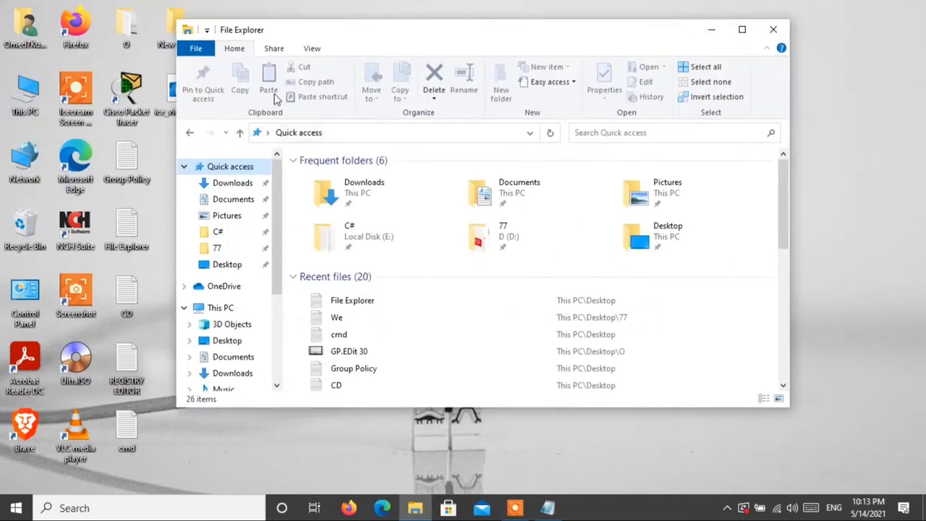
pyautogui.click(311, 50)
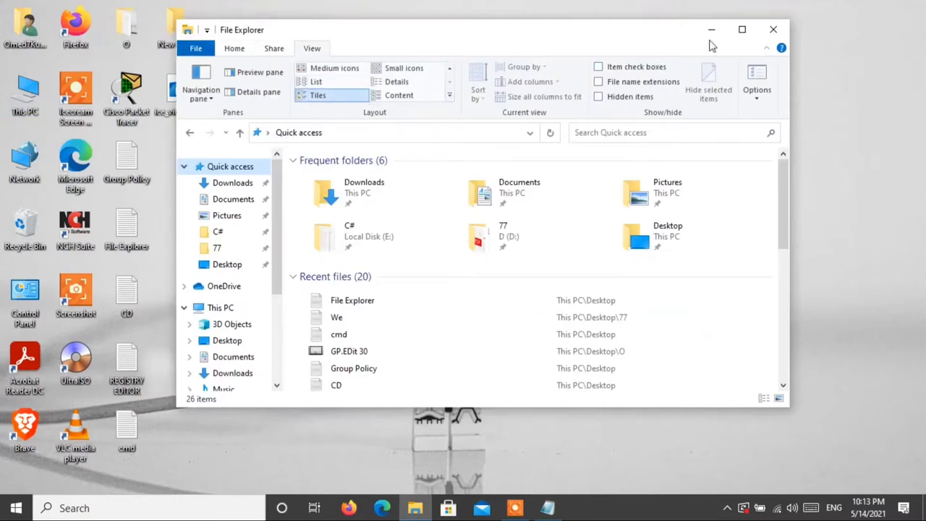
pyautogui.click(338, 16)
pyautogui.click(265, 36)
pyautogui.click(208, 31)
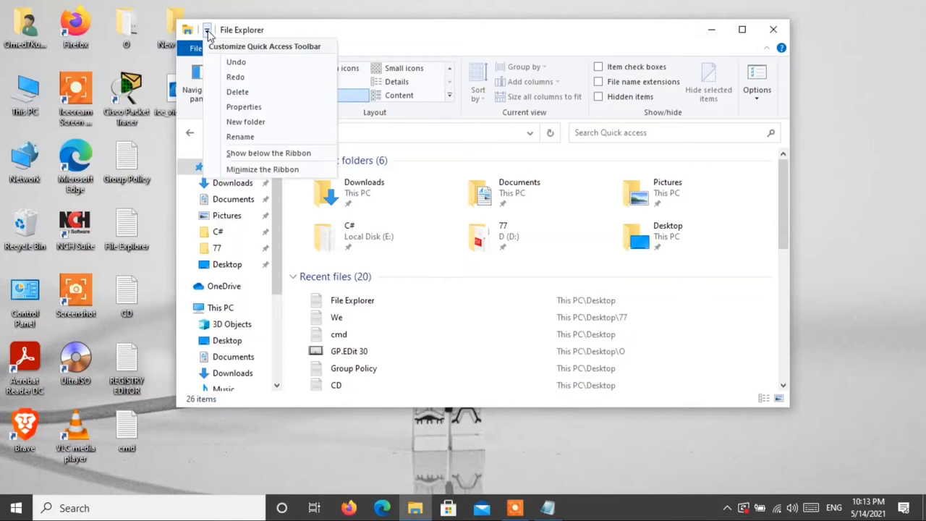
pyautogui.click(235, 63)
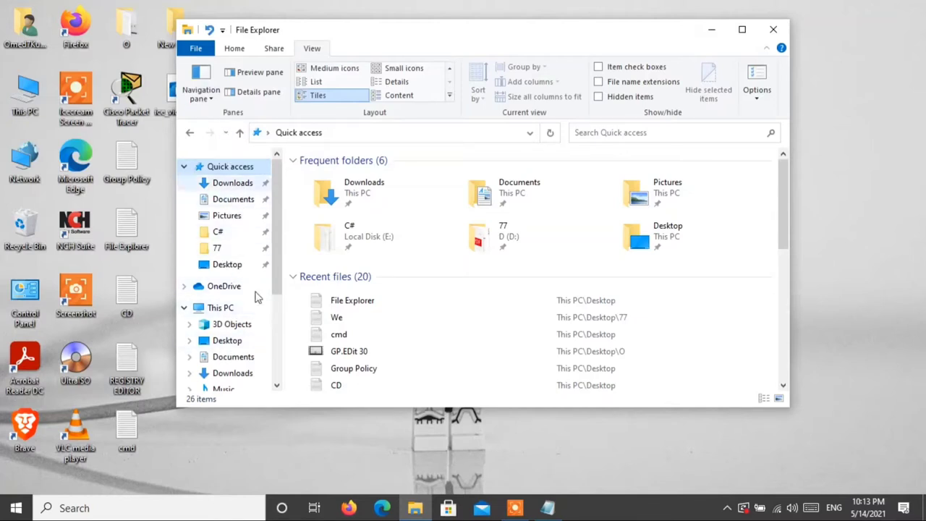
# Switch the window to This PC, look over its folders and drives, and return to Quick access
pyautogui.scroll(-1, 200, 267)
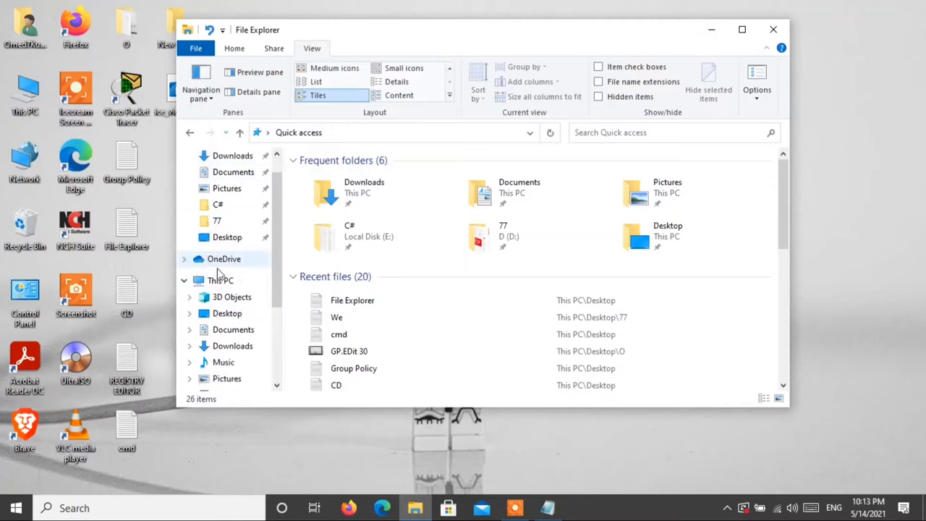
pyautogui.click(220, 281)
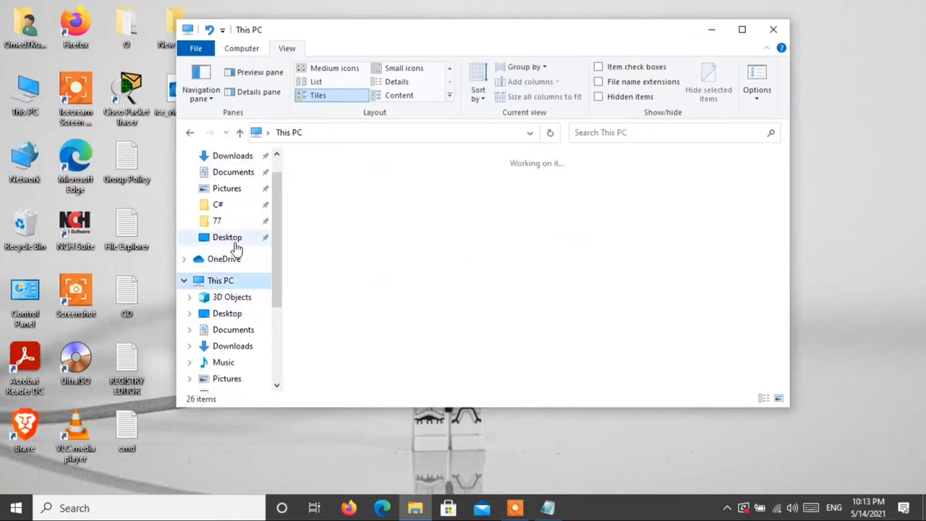
pyautogui.scroll(-1, 232, 296)
pyautogui.scroll(2, 214, 178)
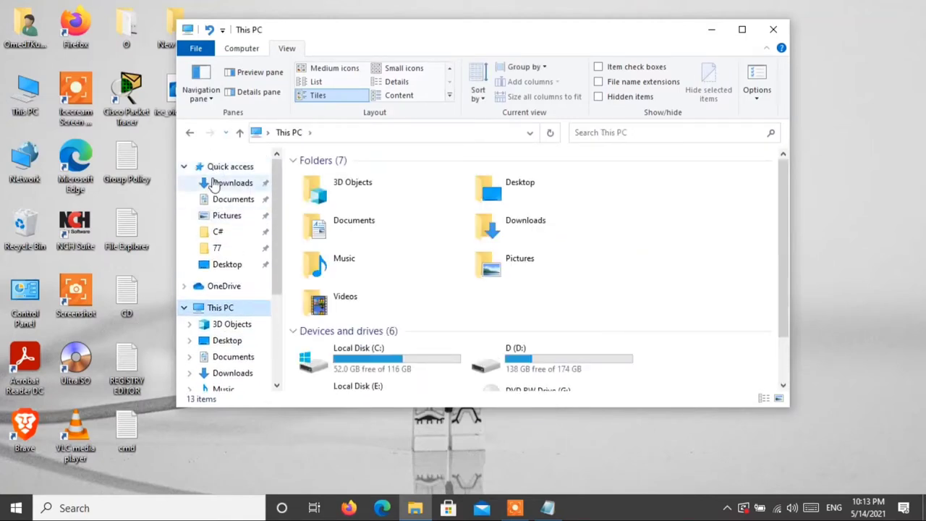
pyautogui.click(216, 167)
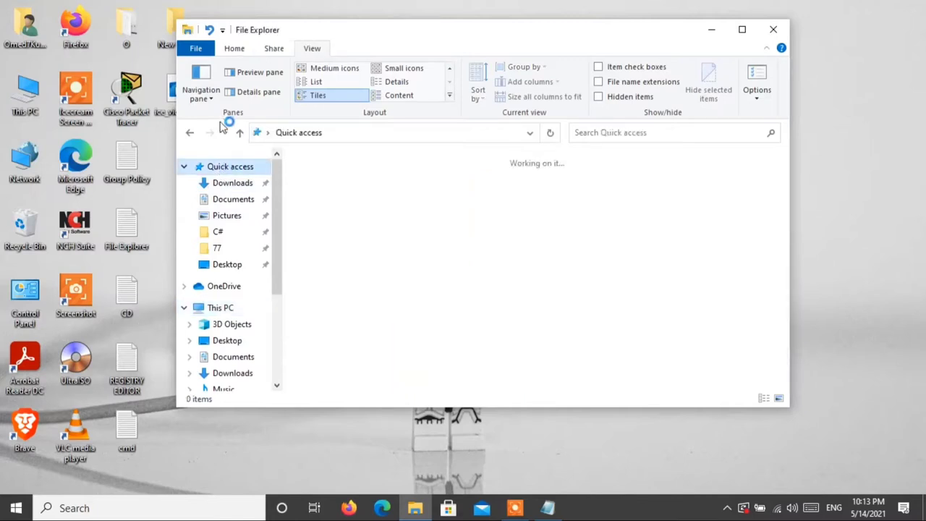
pyautogui.click(232, 48)
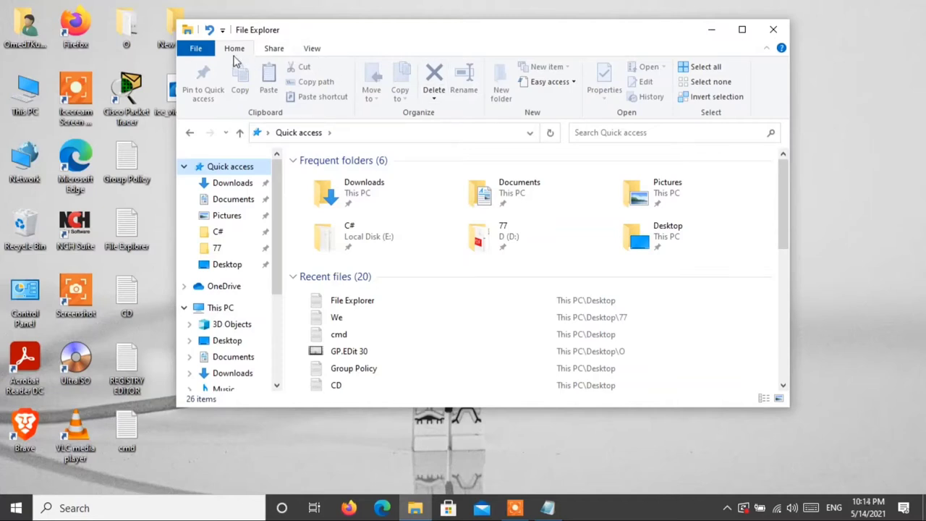
pyautogui.click(318, 49)
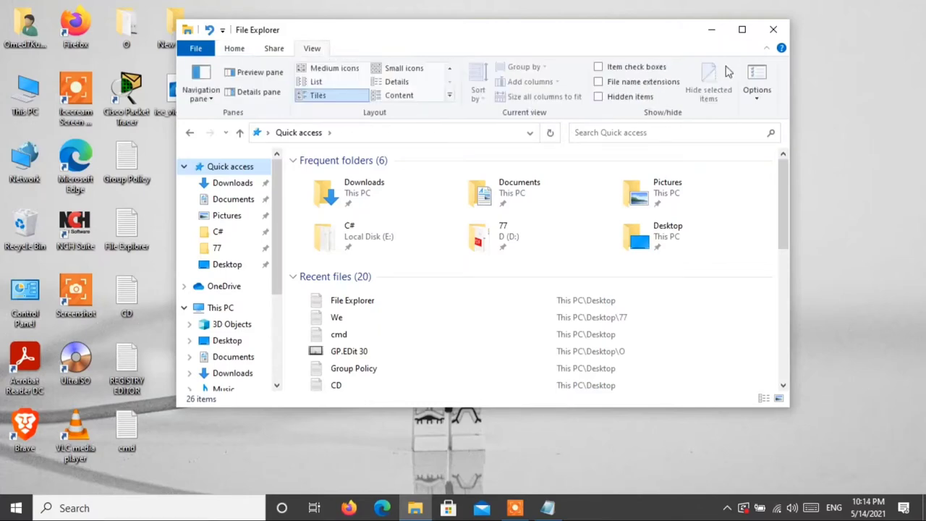
pyautogui.click(761, 76)
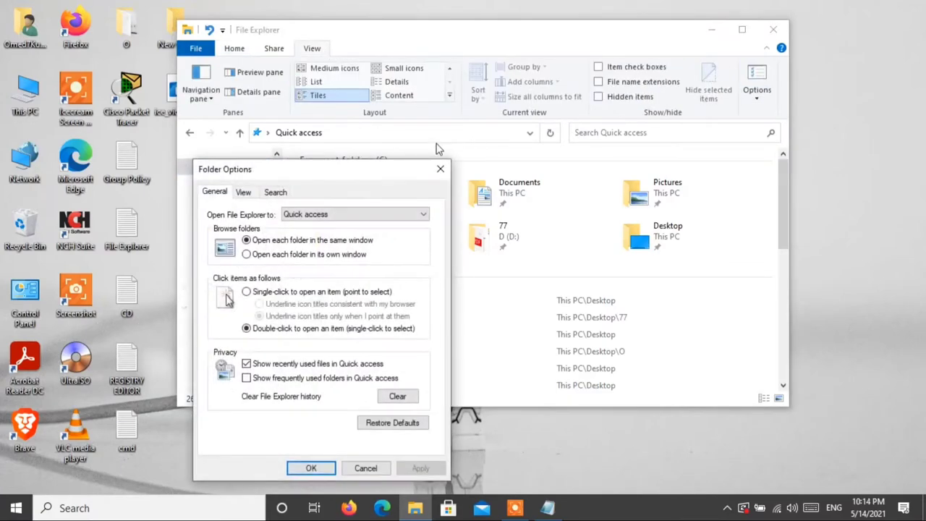
pyautogui.moveTo(383, 177); pyautogui.dragTo(559, 59)
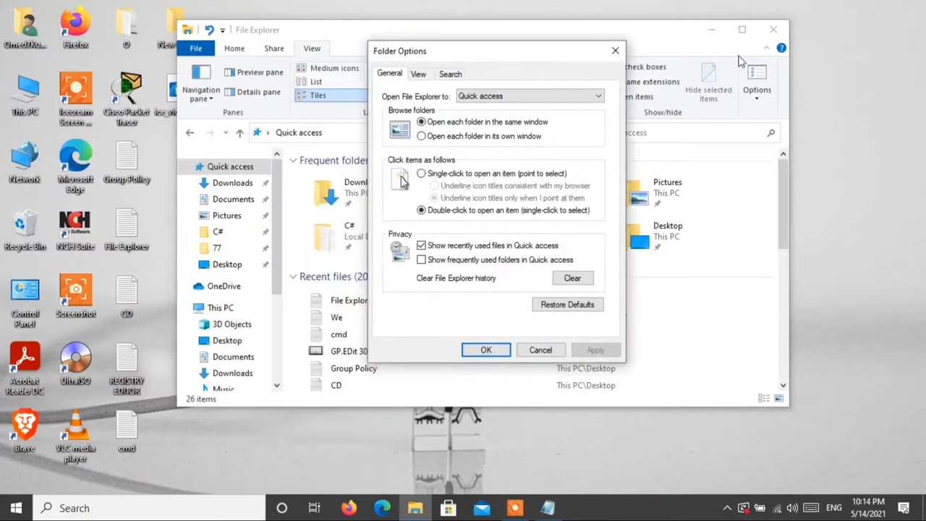
pyautogui.click(547, 507)
pyautogui.click(255, 87)
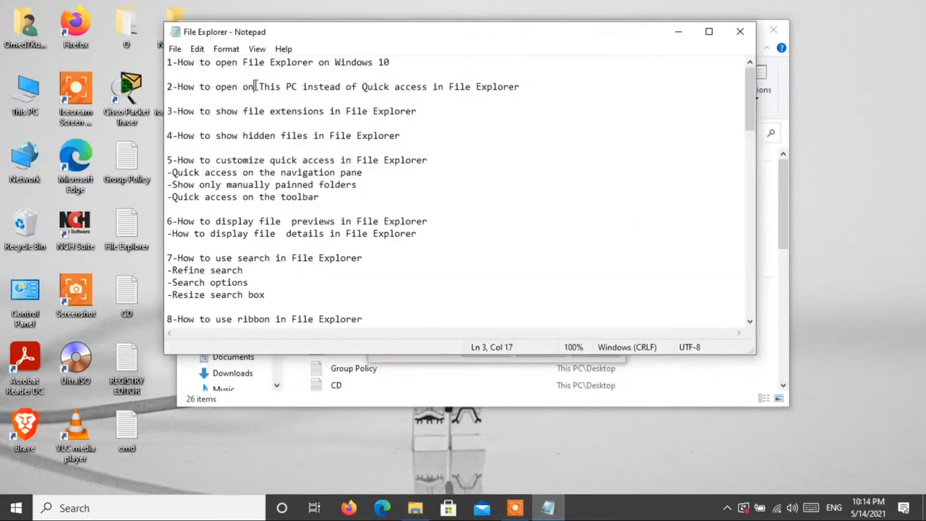
pyautogui.click(682, 32)
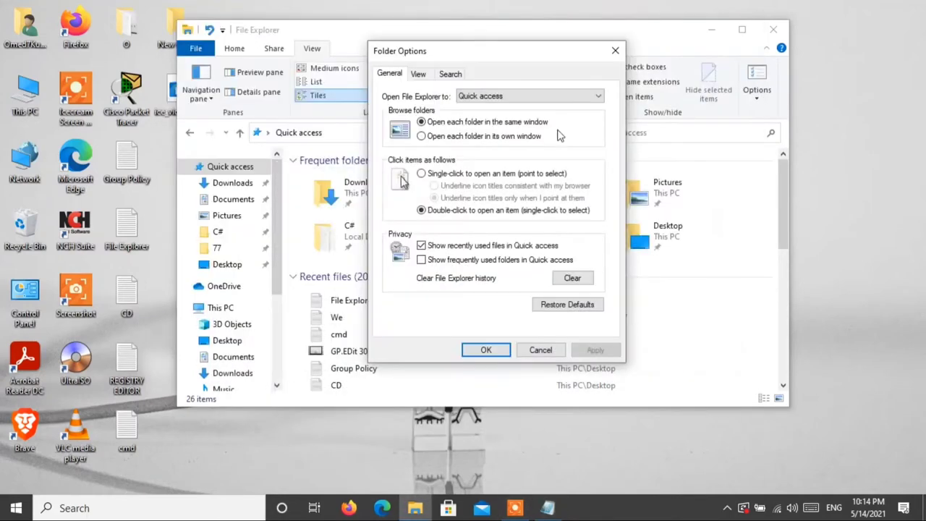
pyautogui.click(615, 52)
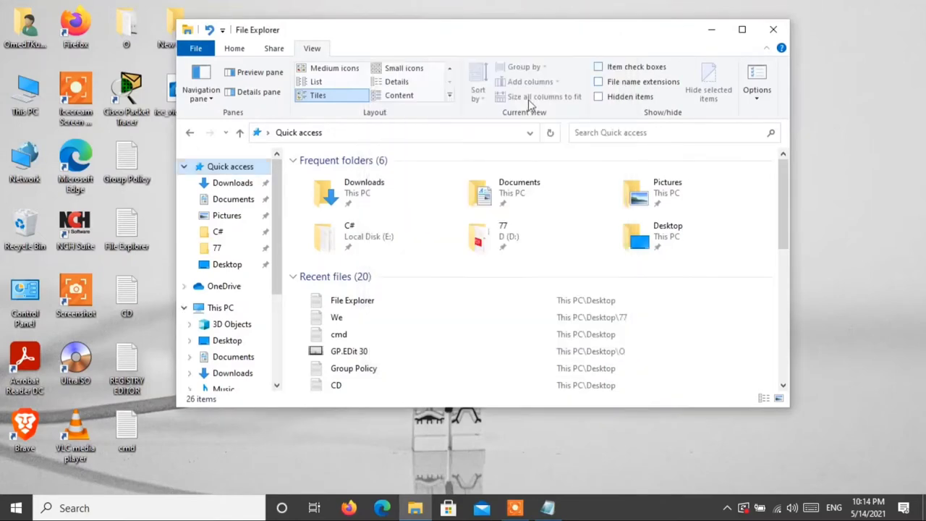
# Set File Explorer to open to This PC in Folder Options, apply the change, and close the window
pyautogui.click(757, 78)
pyautogui.moveTo(344, 169); pyautogui.dragTo(442, 24)
pyautogui.click(410, 70)
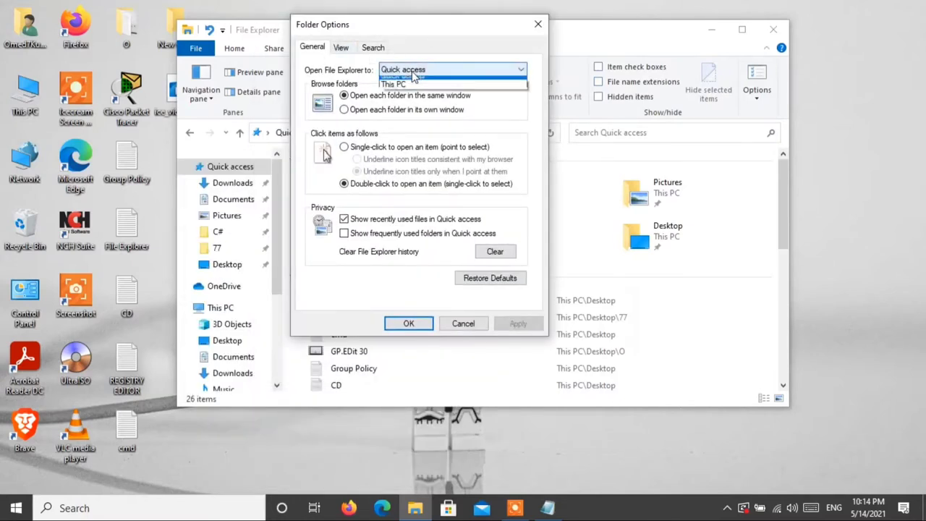
pyautogui.click(405, 91)
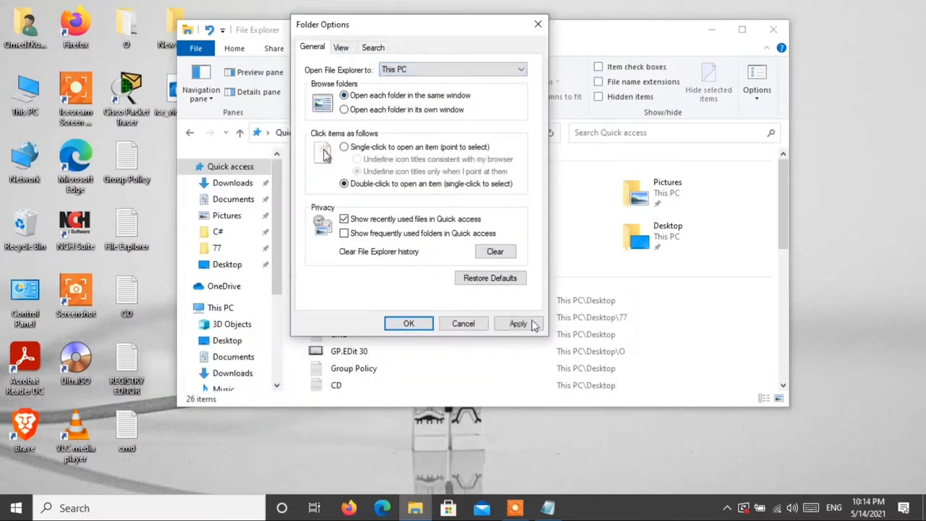
pyautogui.click(517, 324)
pyautogui.click(421, 326)
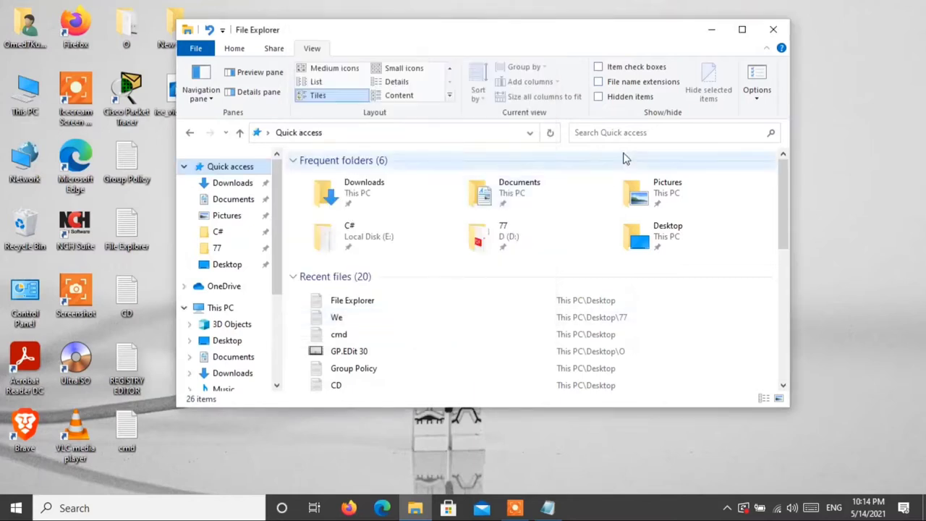
pyautogui.click(773, 29)
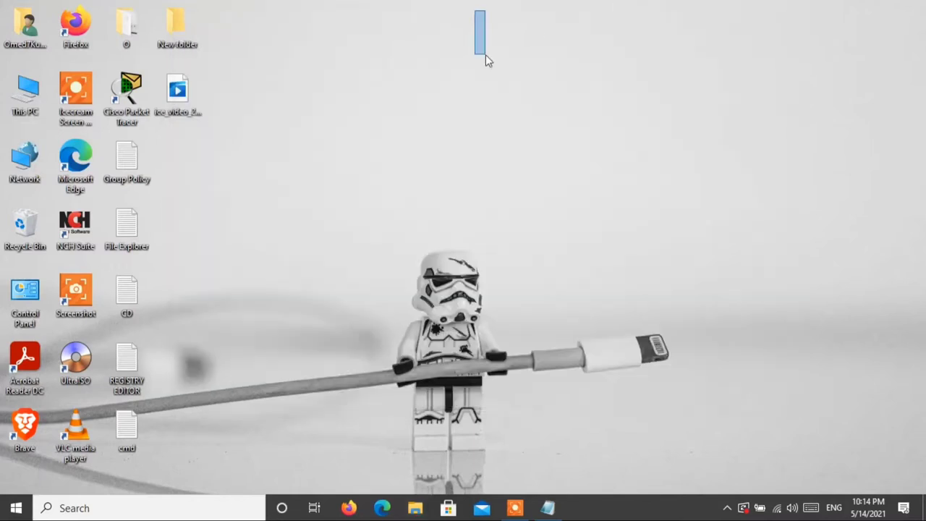
# Open File Explorer twice to check its start location, looking through the contents and closing the window each time
pyautogui.moveTo(486, 54); pyautogui.dragTo(701, 293)
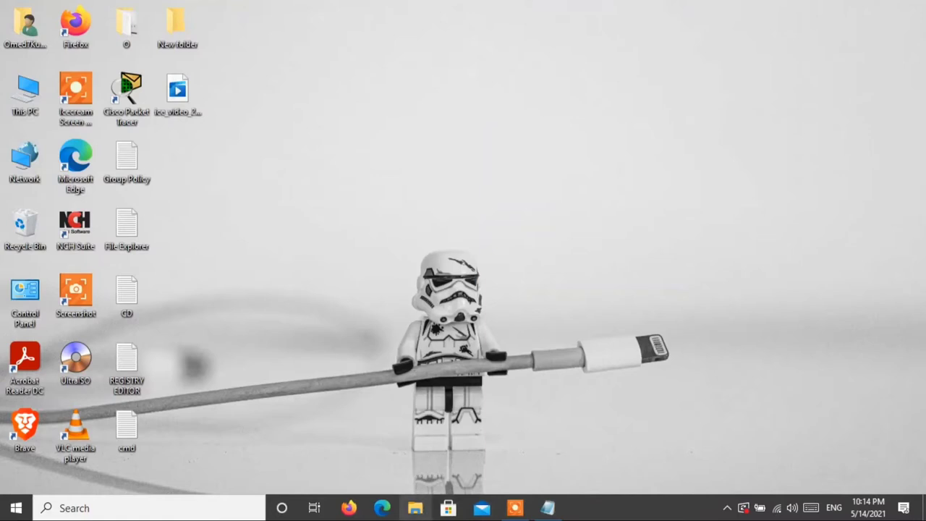
pyautogui.press('super+e')
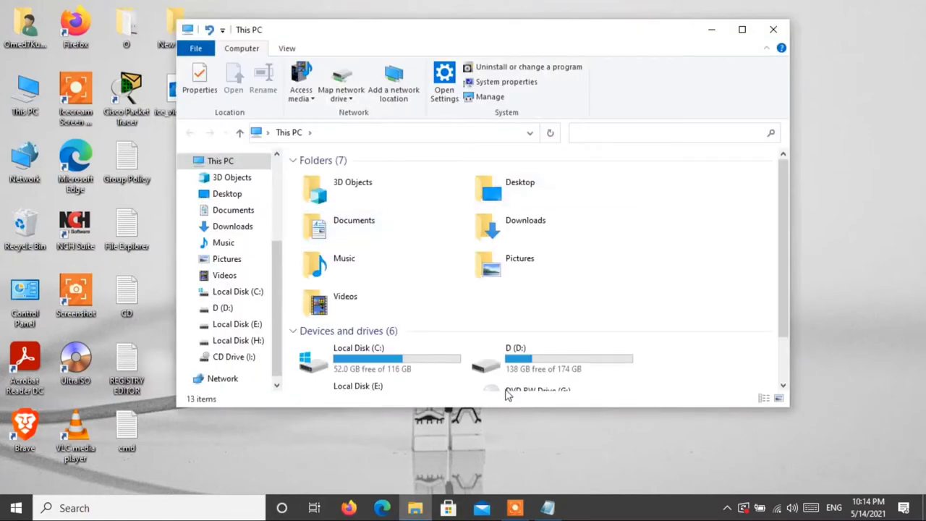
pyautogui.scroll(-2, 738, 217)
pyautogui.scroll(2, 746, 279)
pyautogui.click(773, 29)
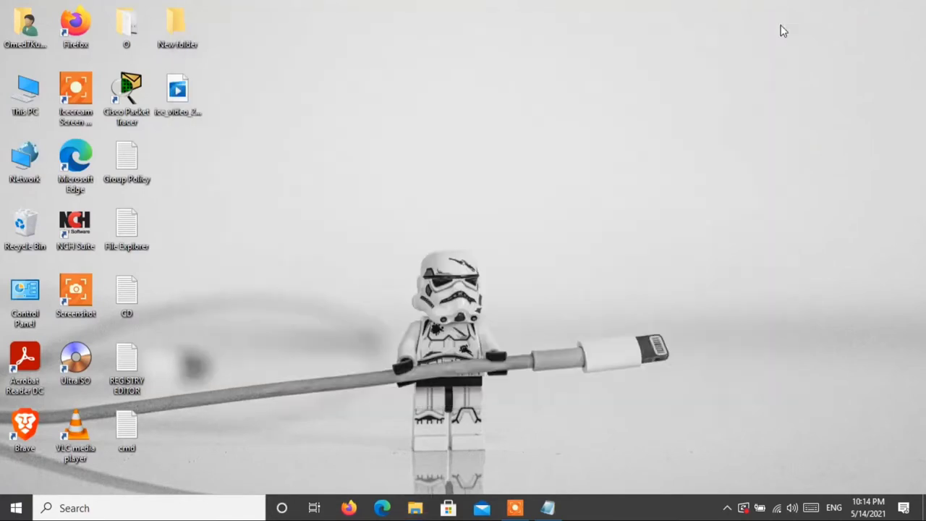
pyautogui.press('super+e')
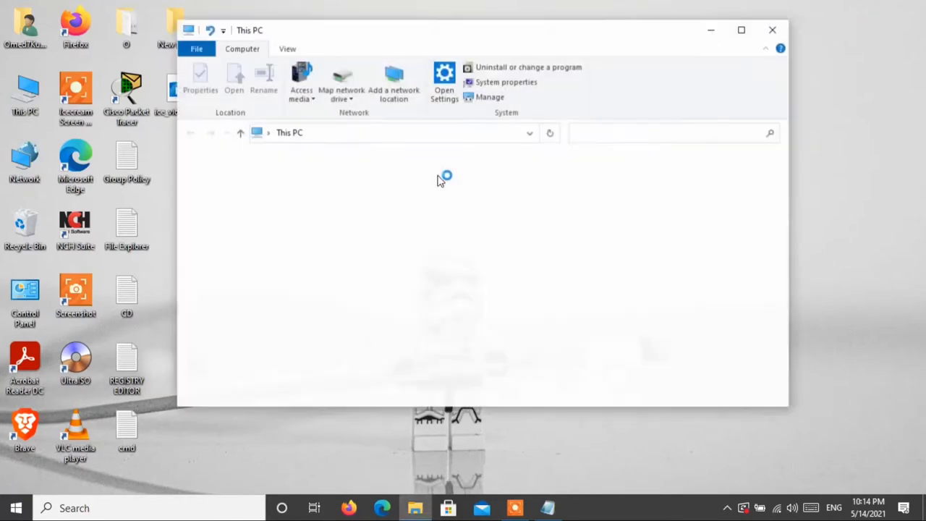
pyautogui.scroll(-2, 569, 248)
pyautogui.scroll(2, 568, 248)
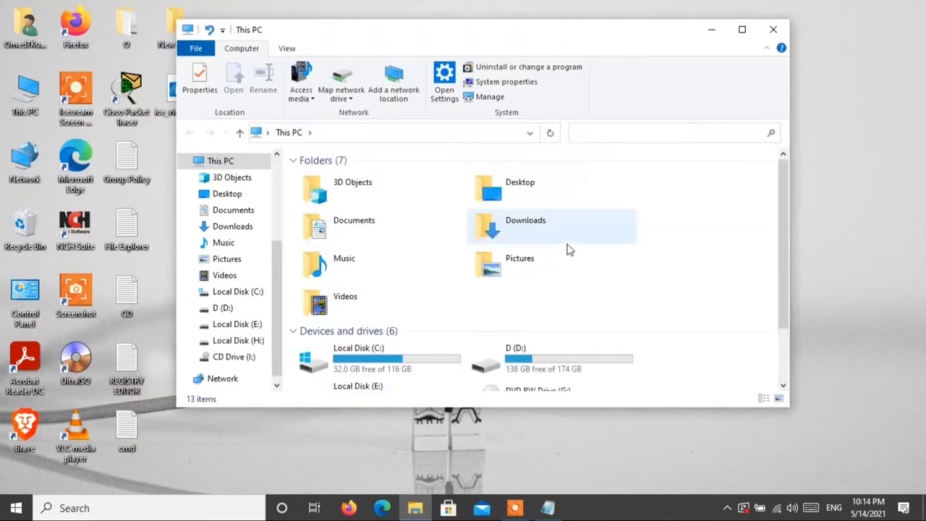
pyautogui.click(771, 28)
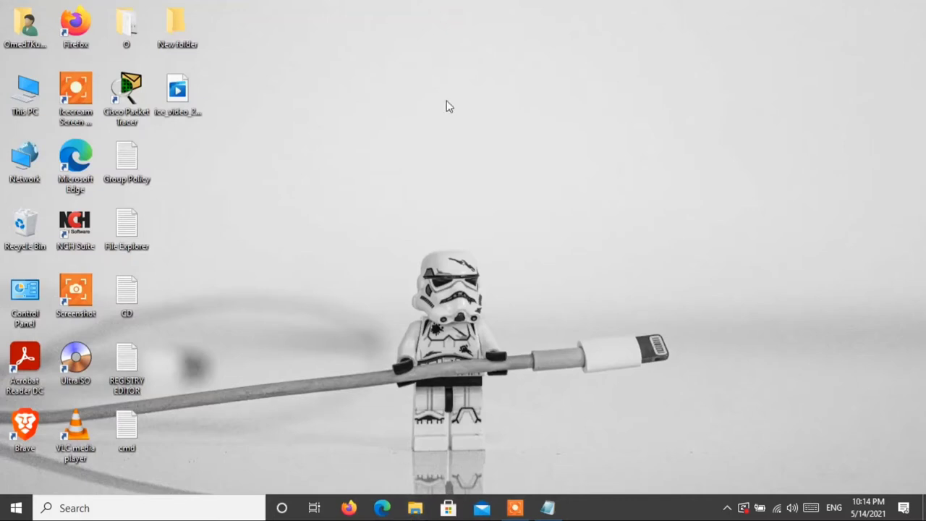
# Reopen File Explorer, set it to open to Quick access in Folder Options, and close the window
pyautogui.press('super+e')
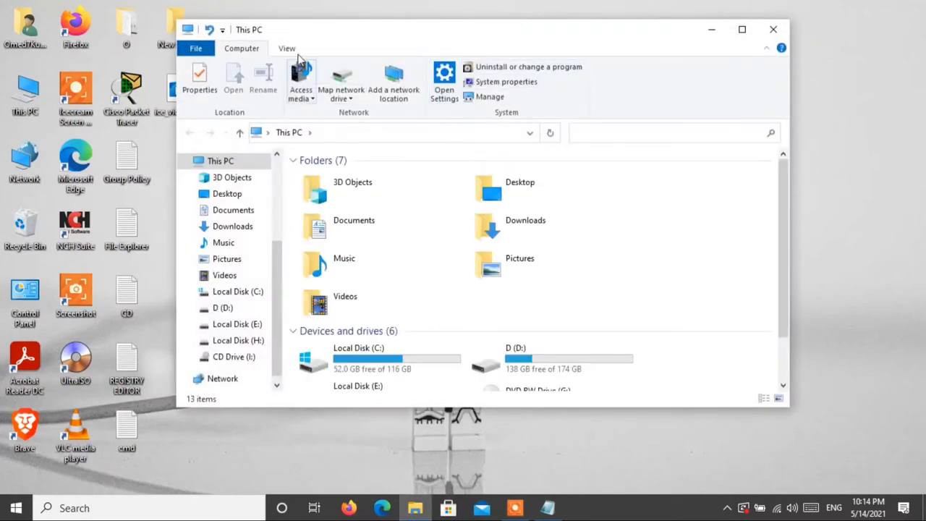
pyautogui.click(292, 49)
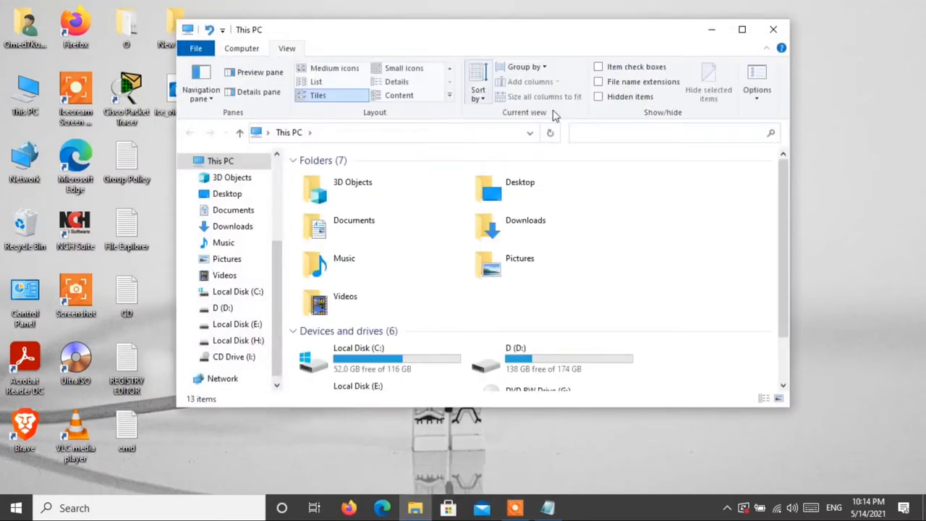
pyautogui.click(758, 81)
pyautogui.click(323, 214)
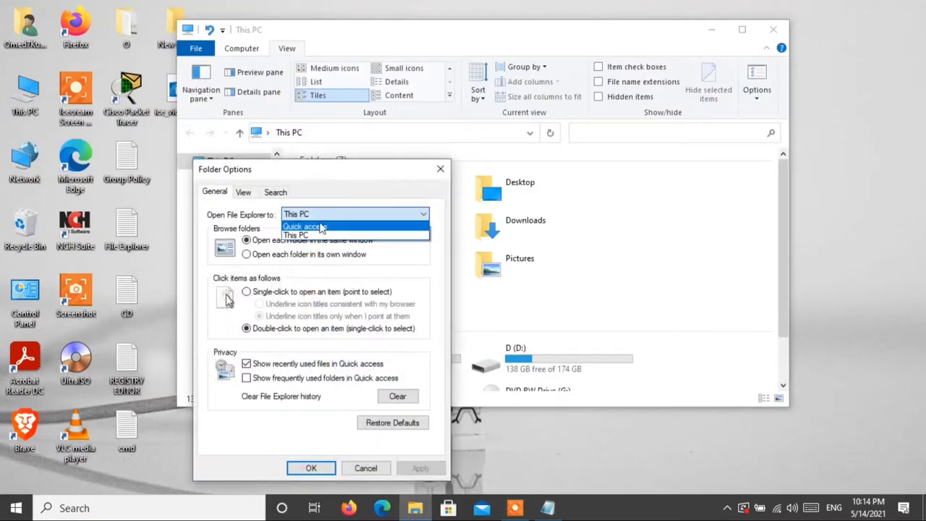
pyautogui.click(323, 227)
pyautogui.click(332, 469)
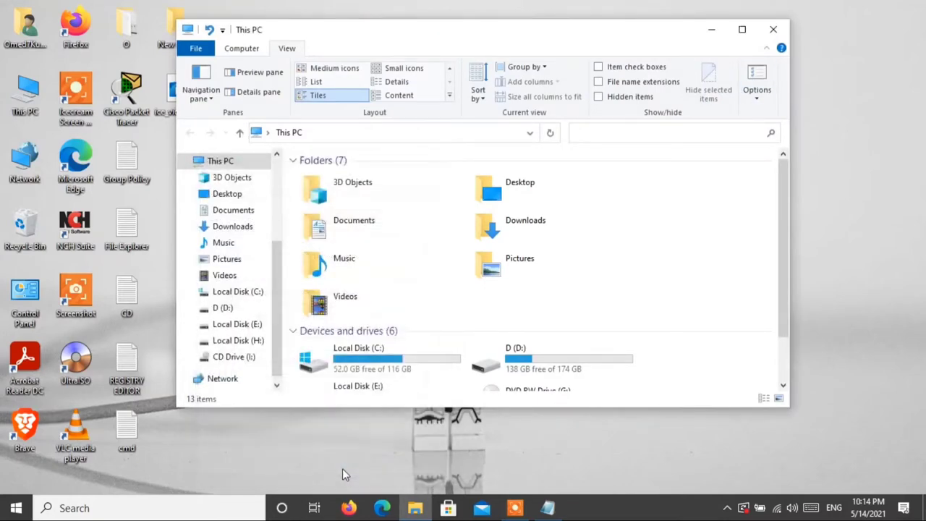
pyautogui.click(774, 30)
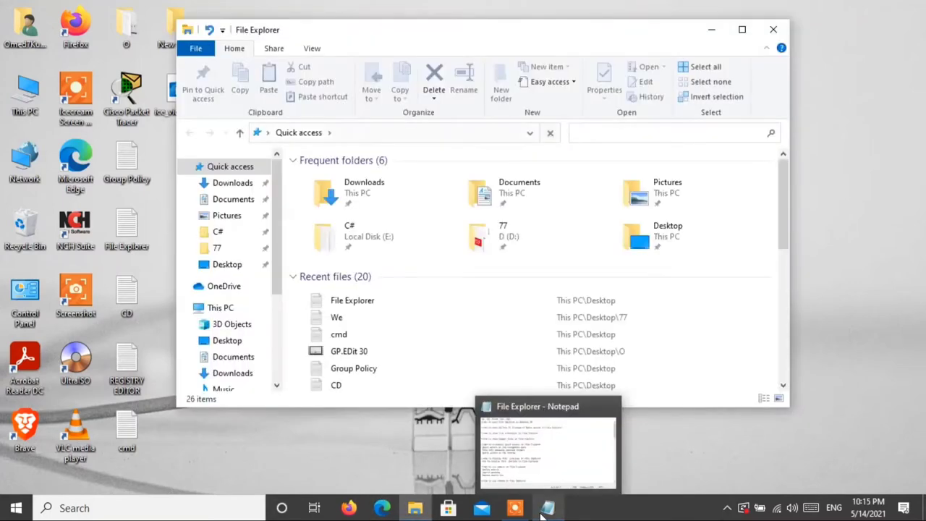
# Bring back the notes, highlight "How to show file extensions in File Explorer", and minimize them
pyautogui.click(544, 510)
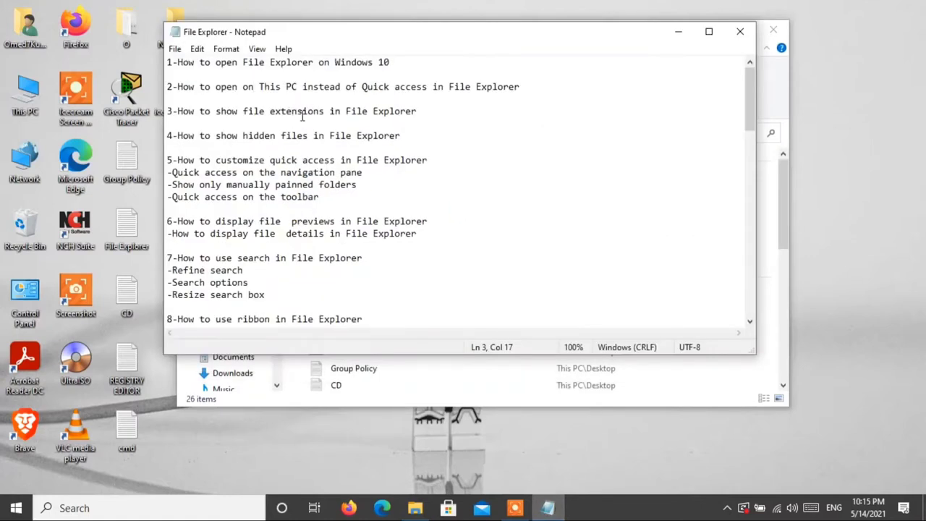
pyautogui.moveTo(178, 113); pyautogui.dragTo(445, 117)
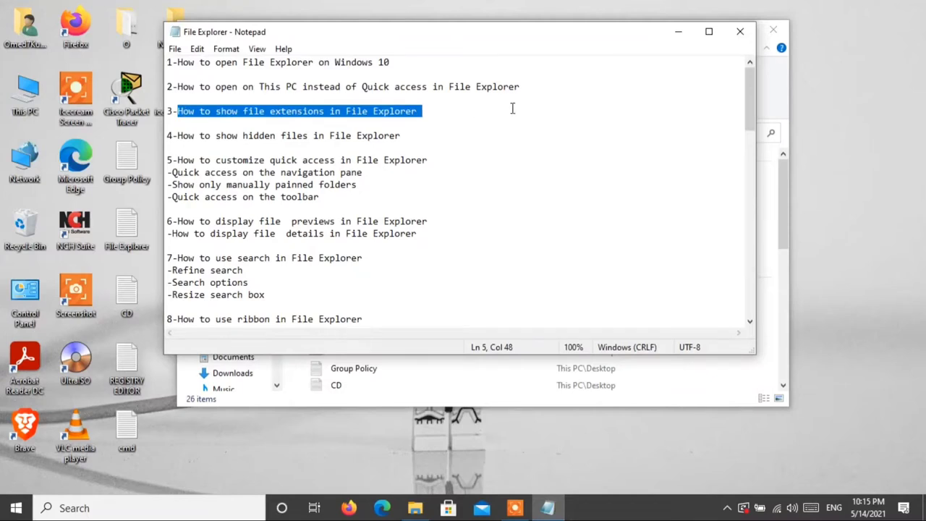
pyautogui.click(680, 31)
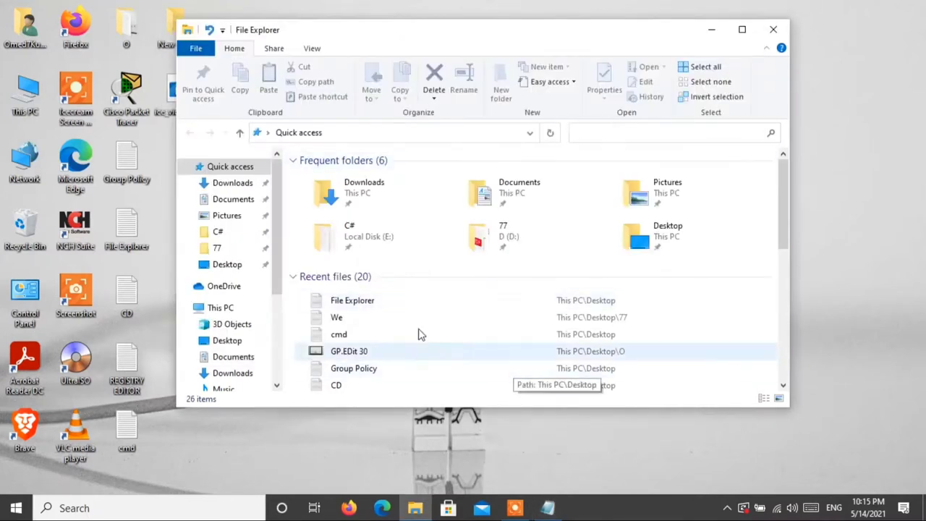
# Look through the recent files in Quick access, and open the advanced view settings in Folder Options
pyautogui.scroll(-1, 412, 330)
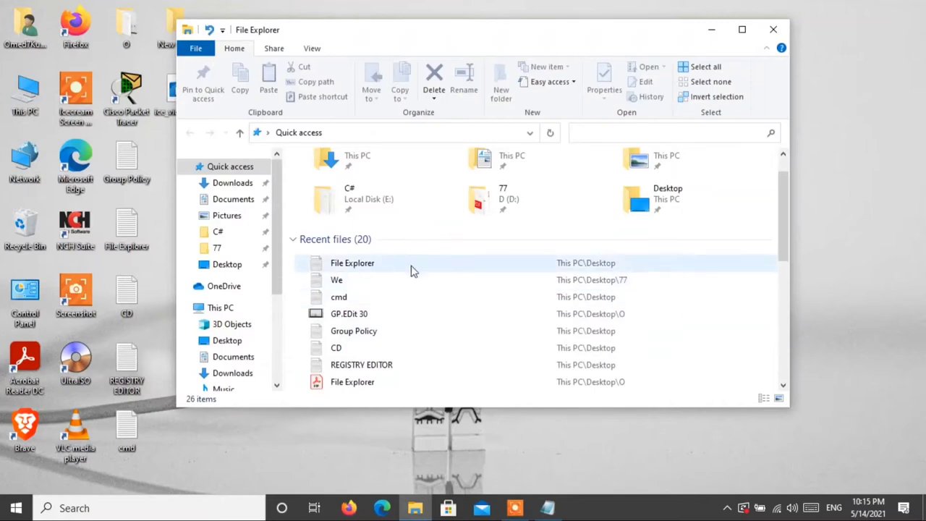
pyautogui.scroll(-1, 358, 340)
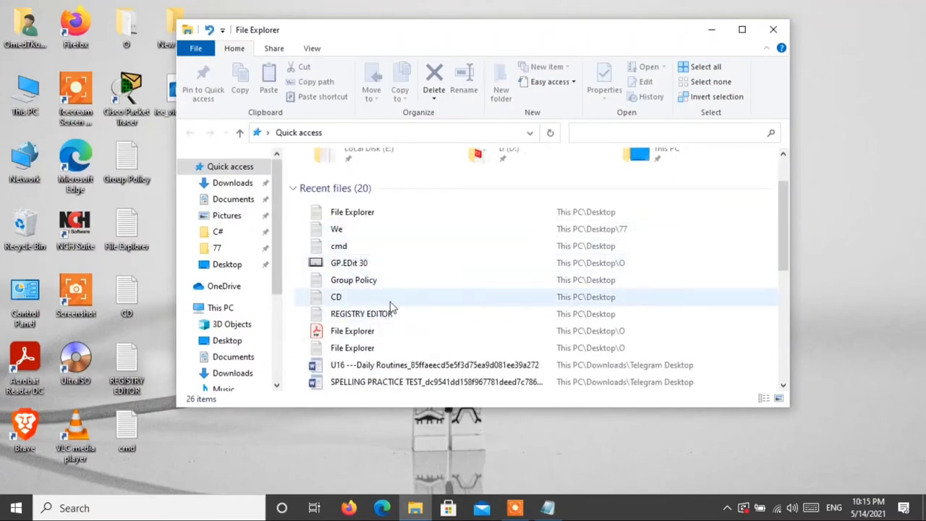
pyautogui.scroll(-1, 401, 323)
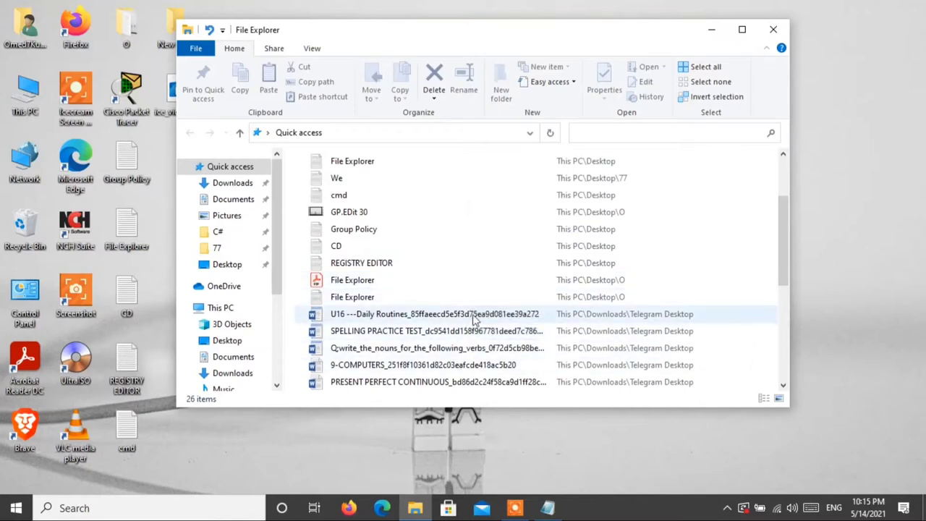
pyautogui.scroll(3, 471, 314)
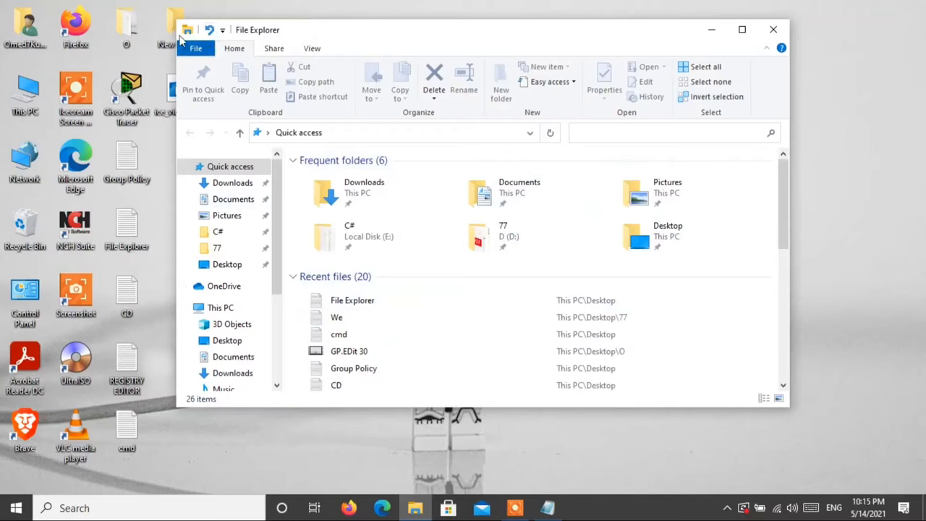
pyautogui.click(310, 49)
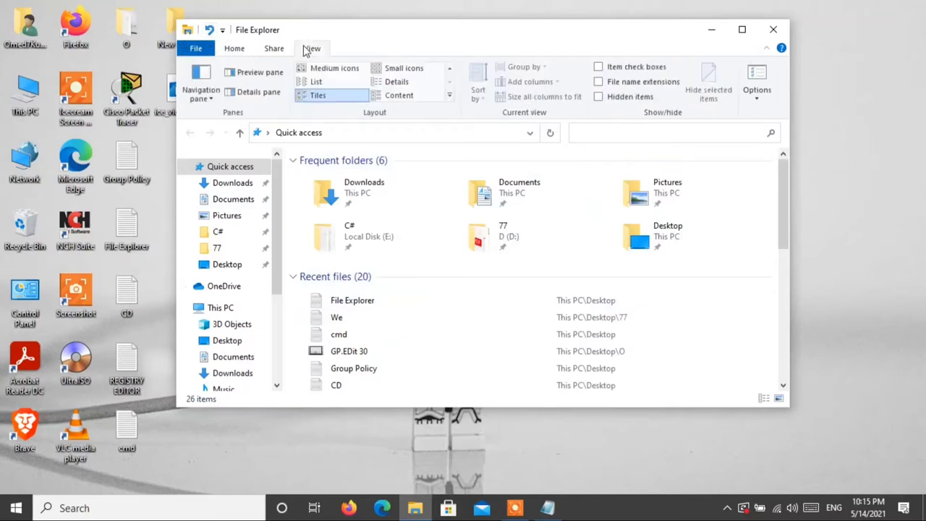
pyautogui.click(758, 75)
pyautogui.moveTo(347, 168); pyautogui.dragTo(441, 64)
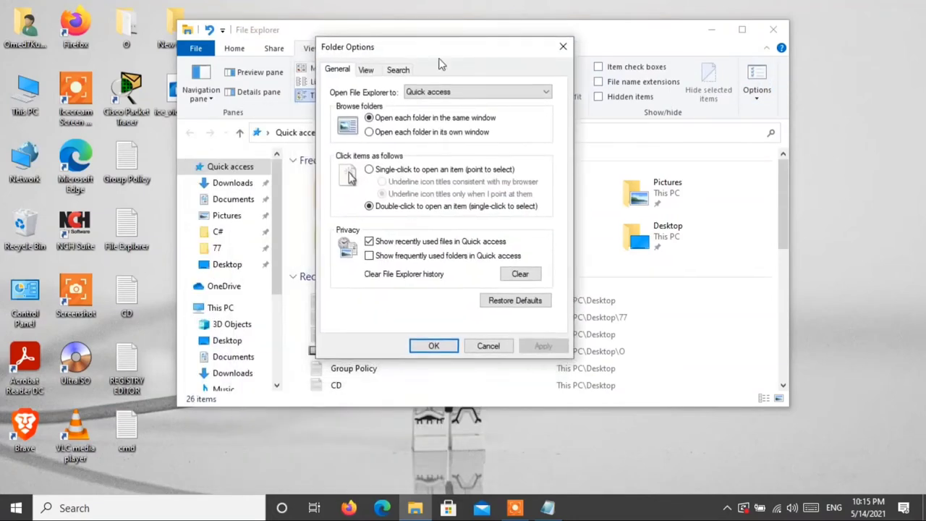
pyautogui.click(366, 70)
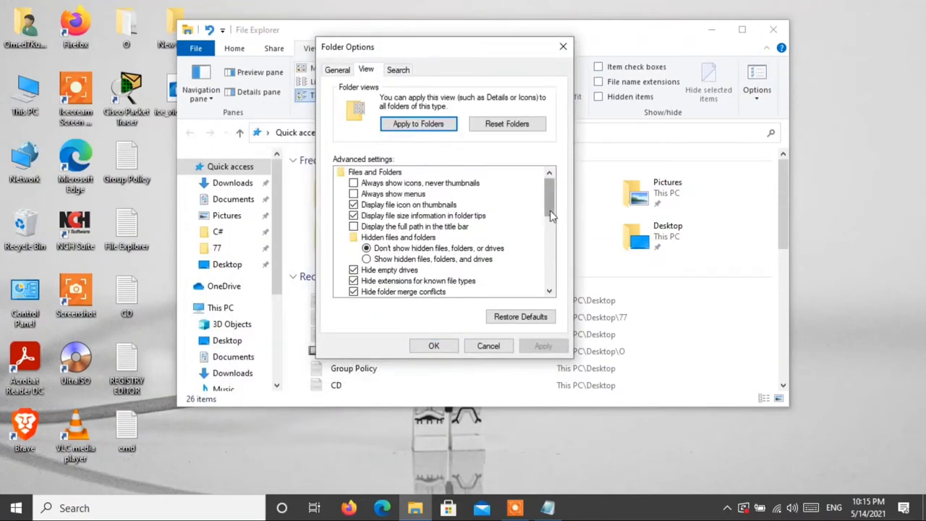
# Turn off "Hide extensions for known file types" in the advanced settings, apply the change, and close Folder Options
pyautogui.scroll(-2, 519, 232)
pyautogui.scroll(-1, 497, 266)
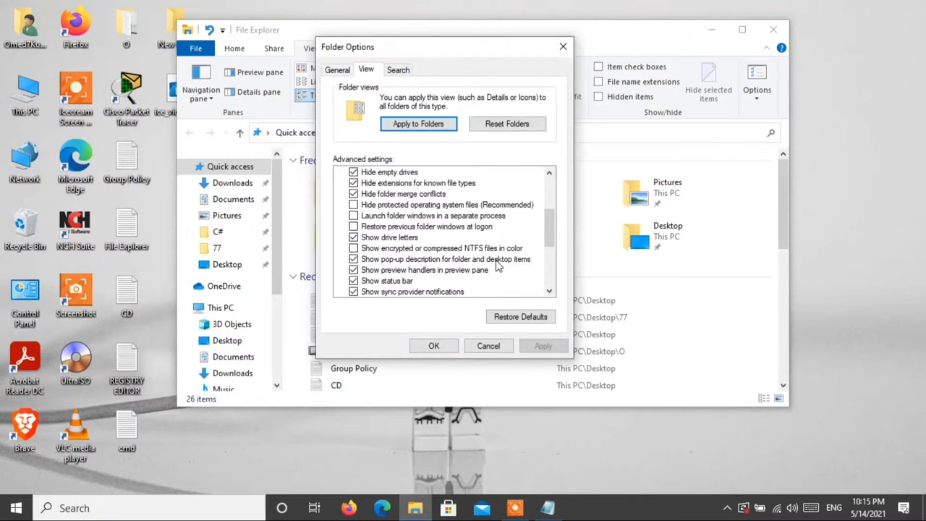
pyautogui.scroll(-3, 441, 293)
pyautogui.click(392, 428)
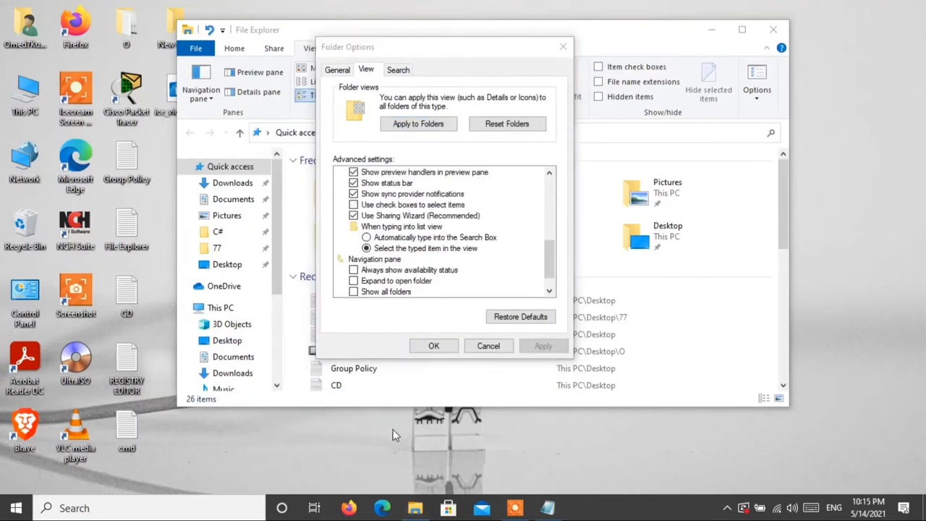
pyautogui.scroll(-1, 450, 236)
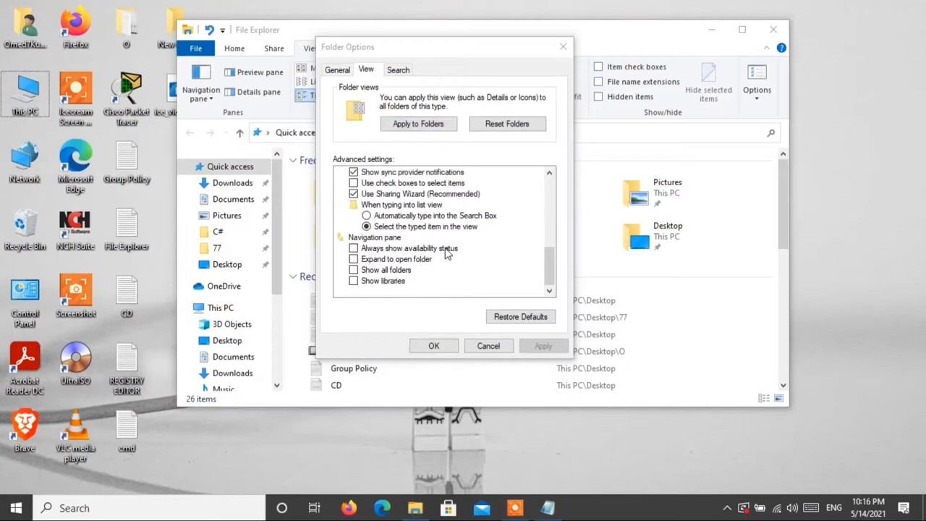
pyautogui.scroll(2, 447, 251)
pyautogui.scroll(2, 448, 250)
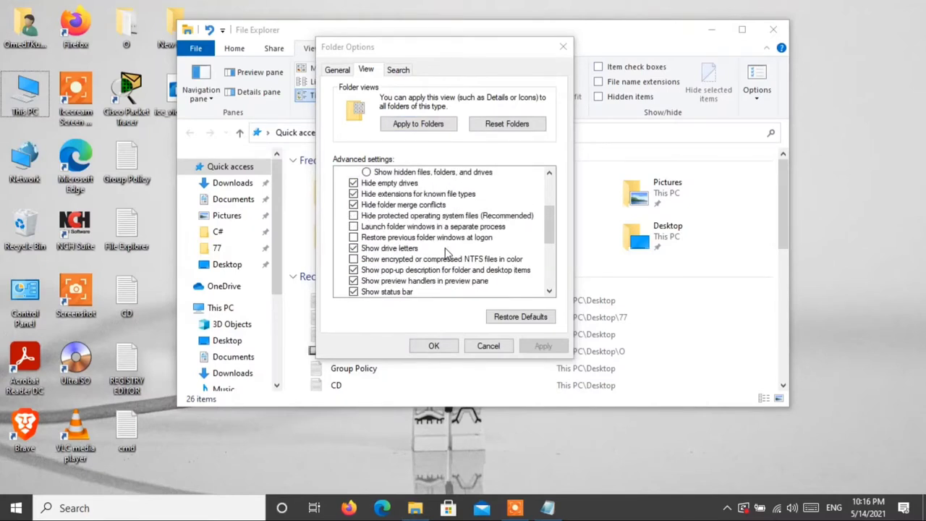
pyautogui.click(353, 194)
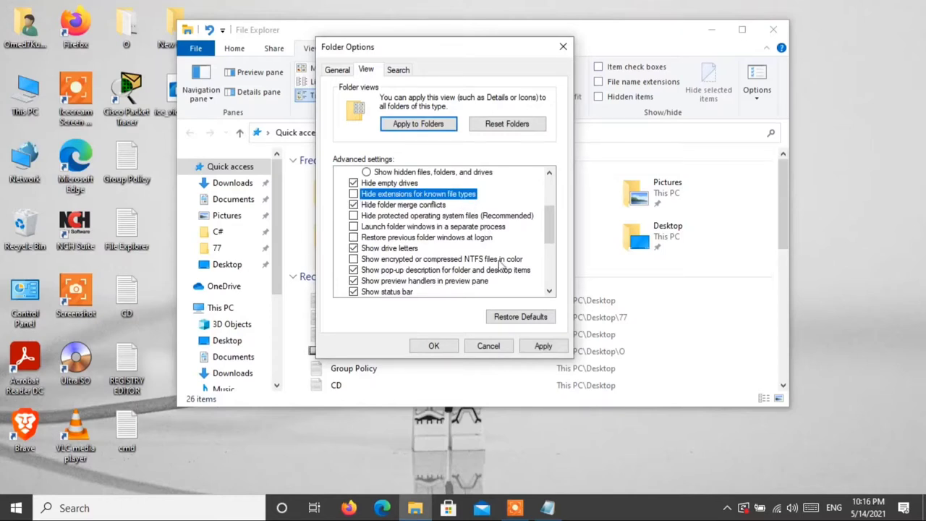
pyautogui.click(543, 347)
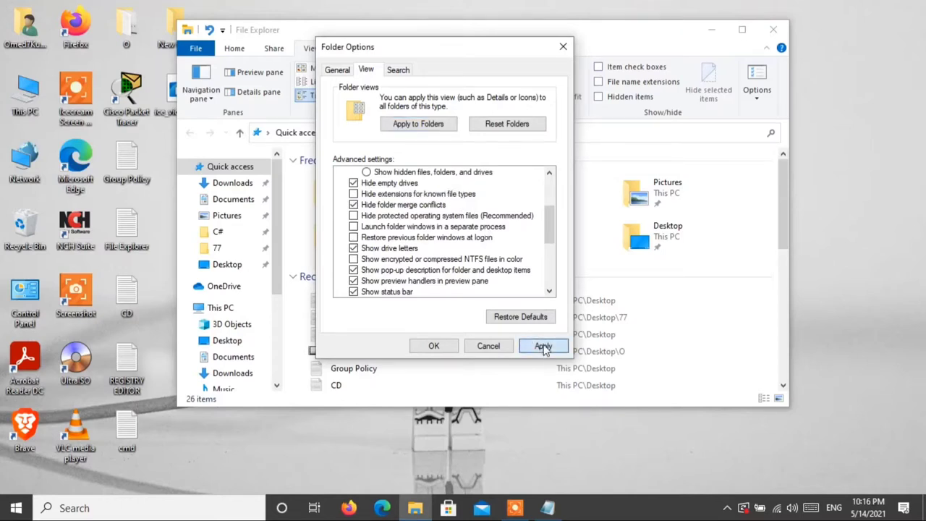
pyautogui.click(434, 345)
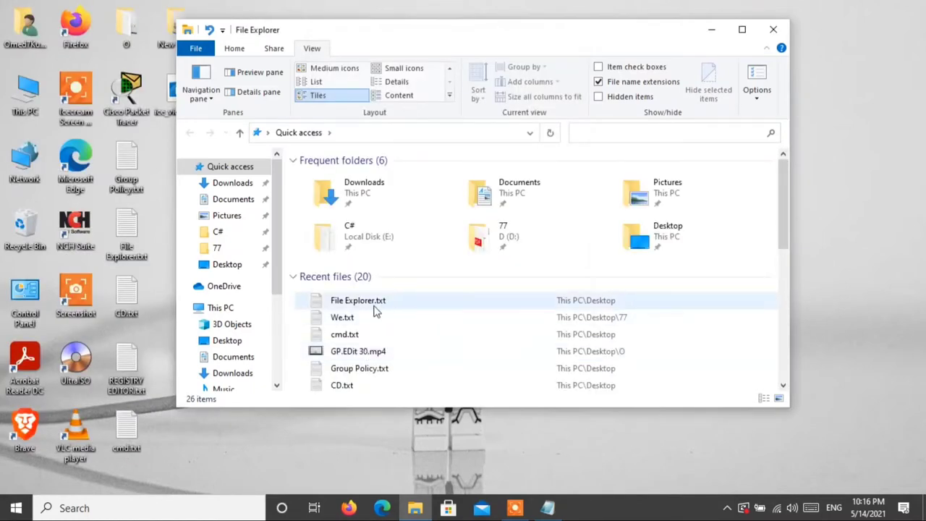
# Check the recent file names, switch file name extensions off, on and off again, and minimize File Explorer
pyautogui.scroll(-2, 415, 347)
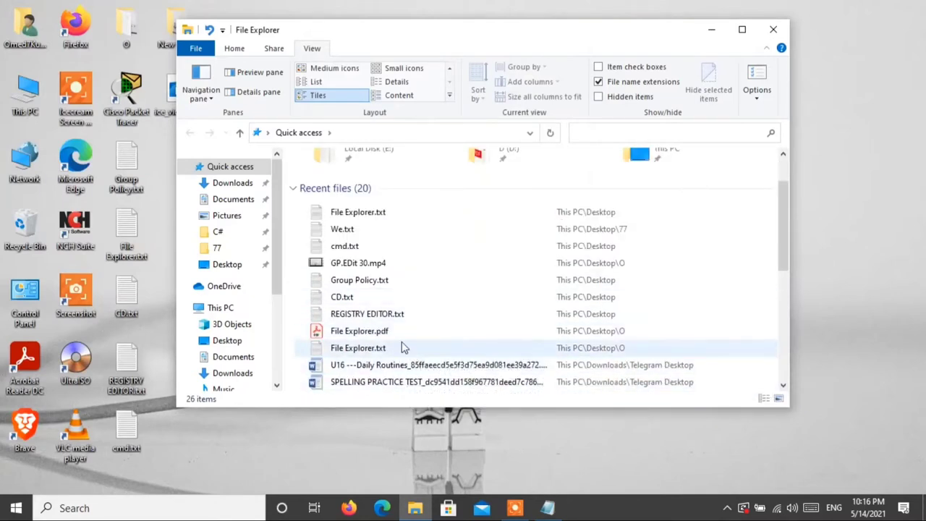
pyautogui.scroll(2, 434, 300)
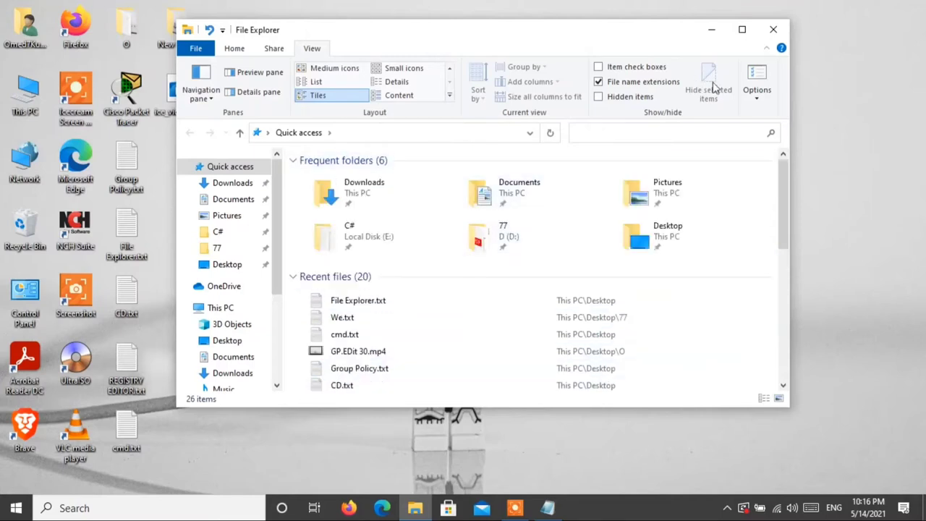
pyautogui.click(599, 81)
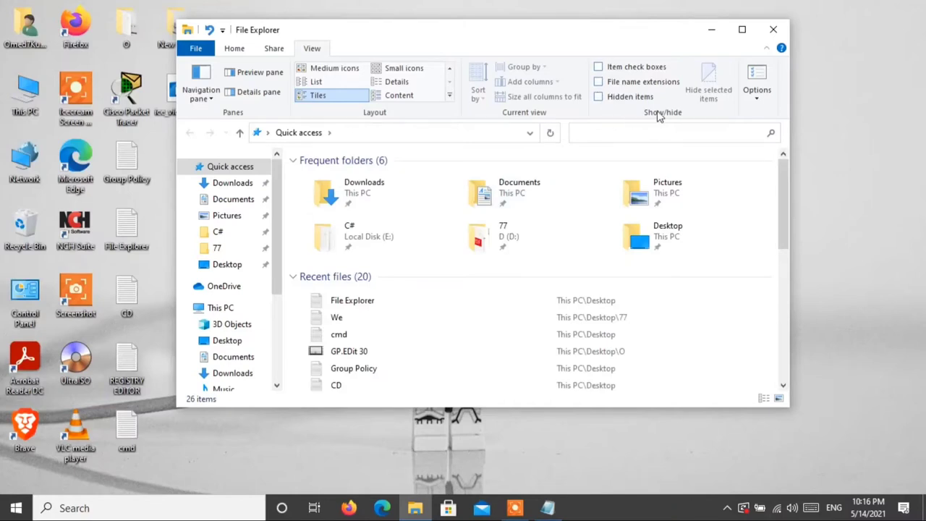
pyautogui.click(599, 82)
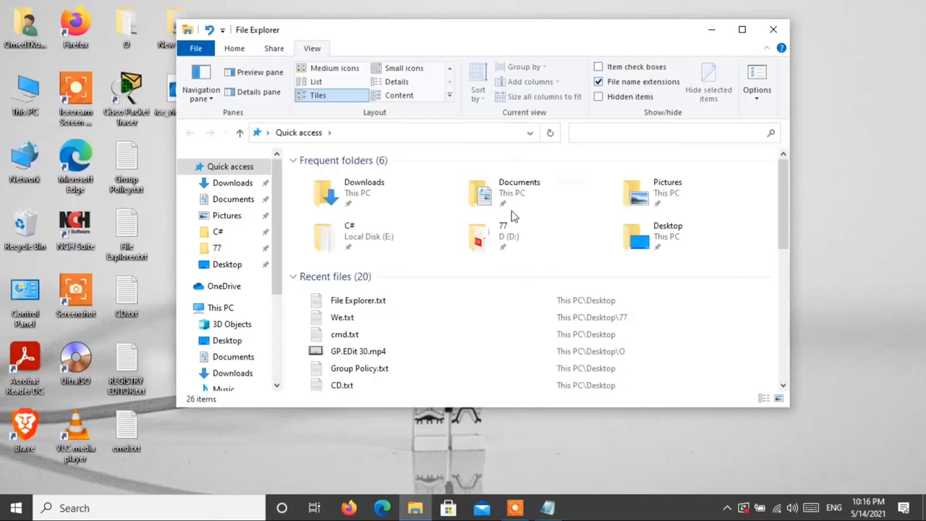
pyautogui.click(599, 82)
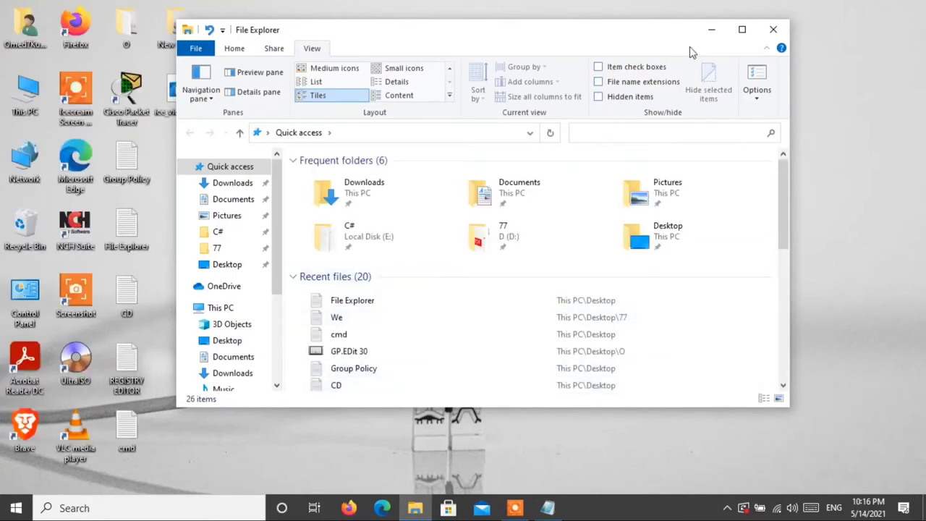
pyautogui.click(711, 30)
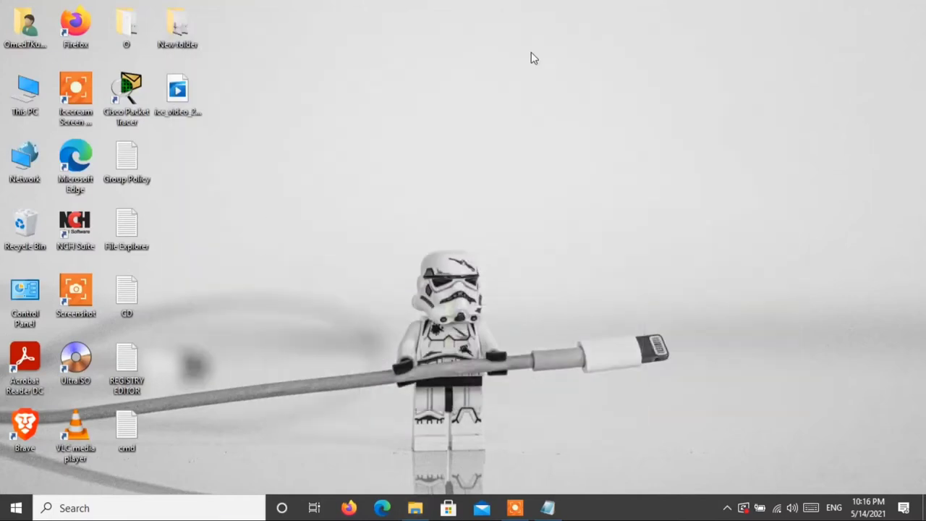
# Bring back the notes, highlight "How to show hidden files in File Explorer", and minimize them
pyautogui.click(544, 511)
pyautogui.click(231, 143)
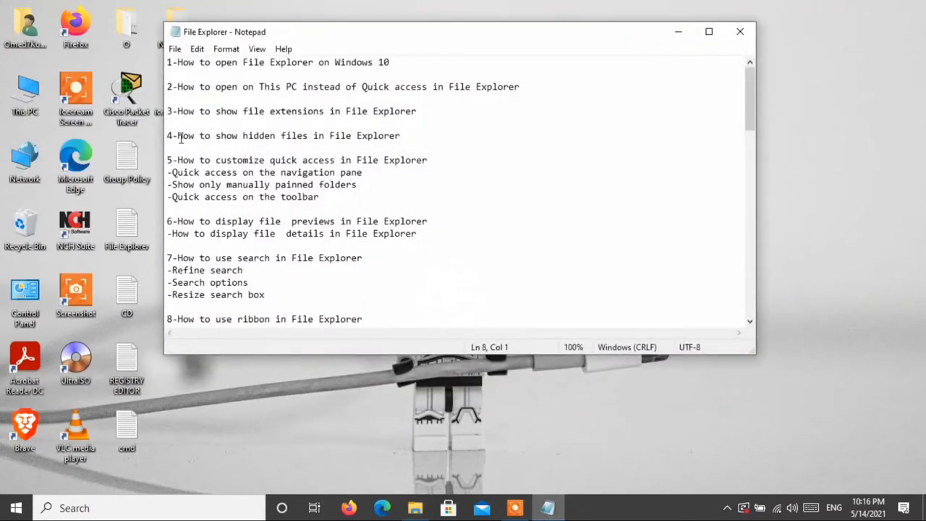
pyautogui.moveTo(181, 137); pyautogui.dragTo(411, 137)
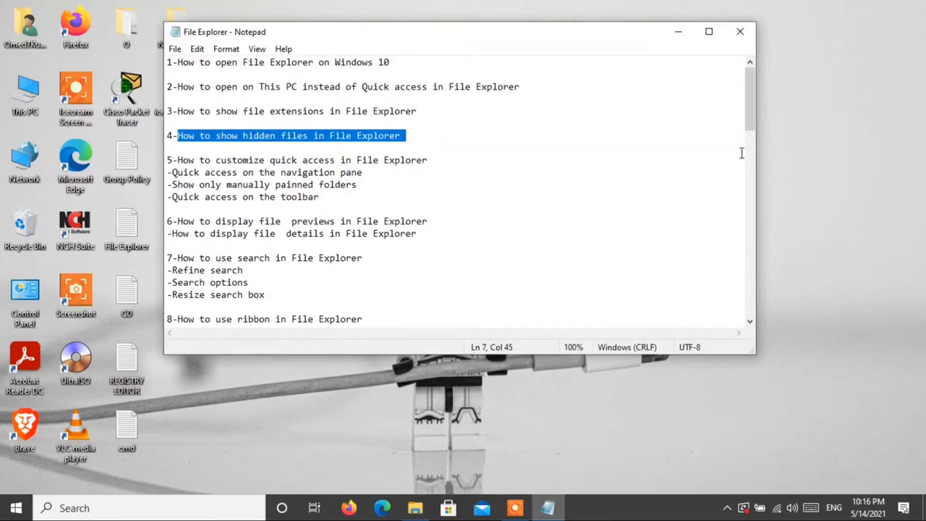
pyautogui.click(680, 35)
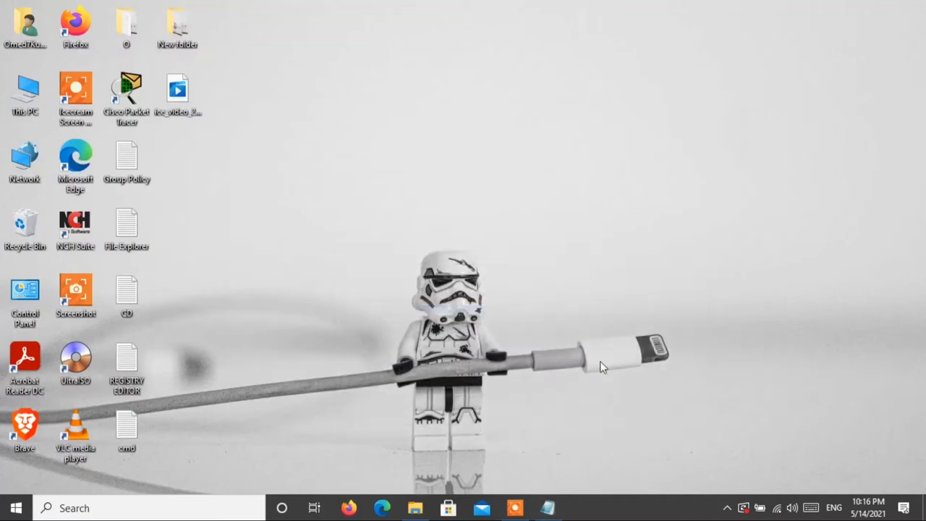
# Restore File Explorer away from the desktop icons, and apply the Hidden attribute to the Group Policy text file on the desktop
pyautogui.click(426, 508)
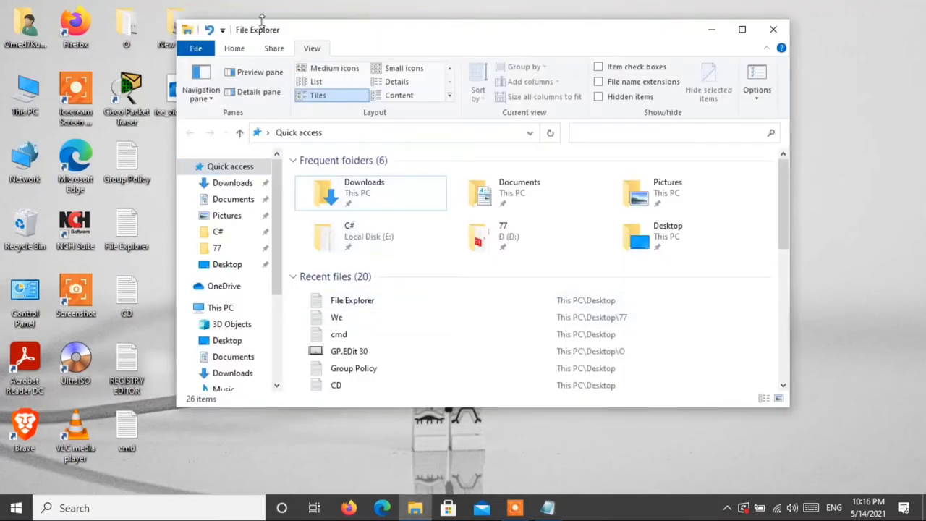
pyautogui.moveTo(272, 36); pyautogui.dragTo(357, 21)
pyautogui.doubleClick(129, 165)
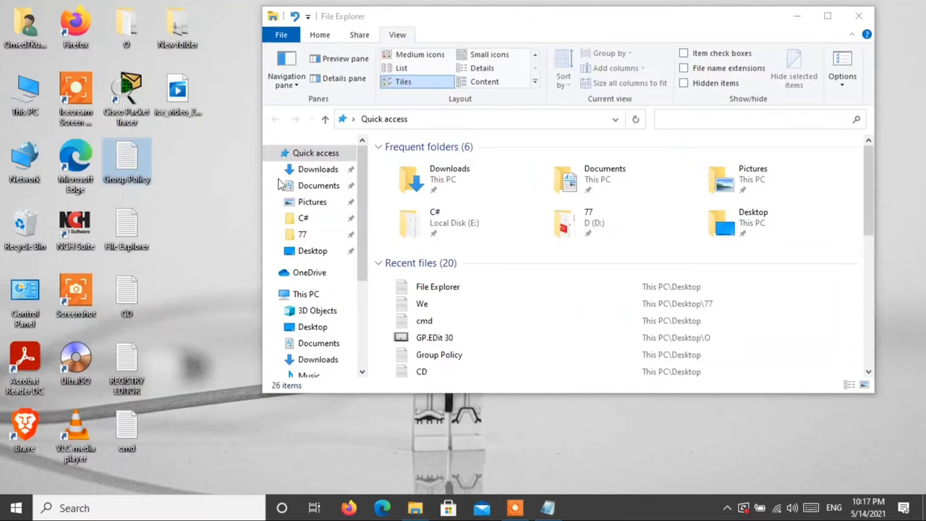
pyautogui.rightClick(129, 154)
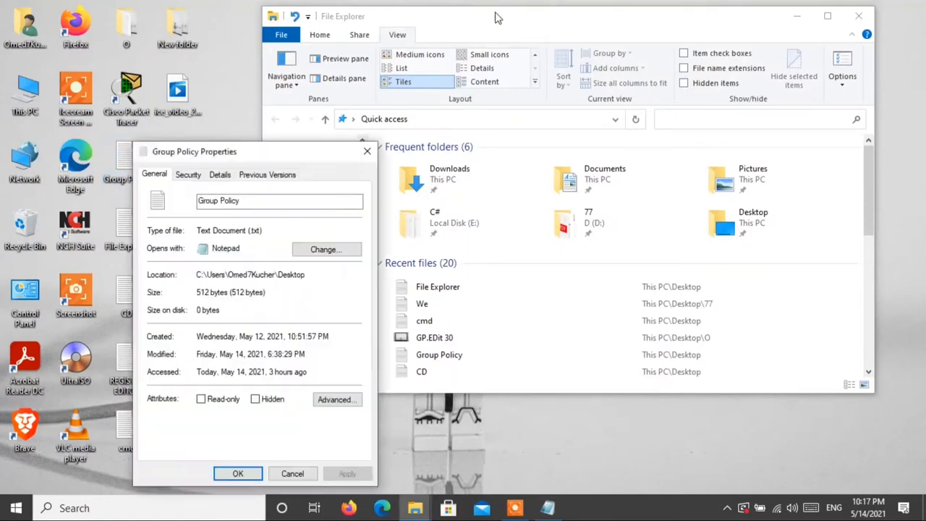
pyautogui.moveTo(495, 8); pyautogui.dragTo(433, 9)
pyautogui.moveTo(188, 153); pyautogui.dragTo(352, 62)
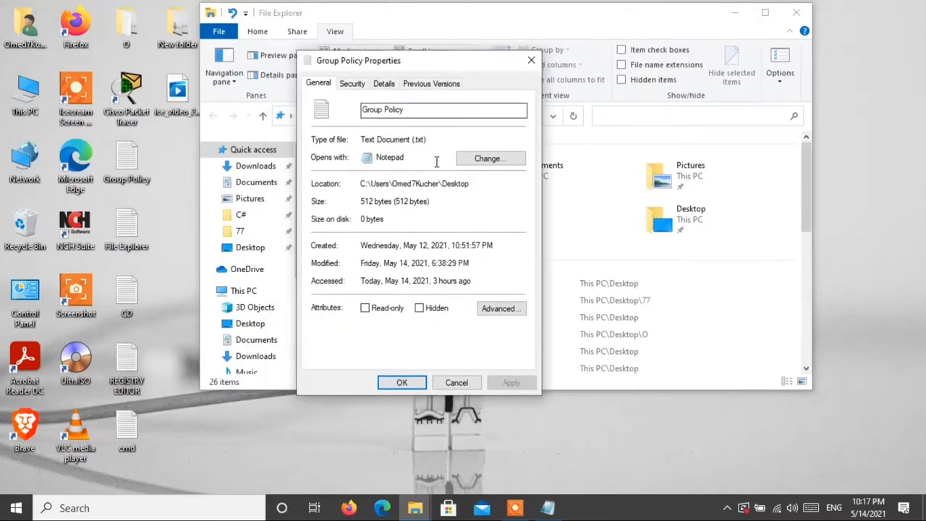
pyautogui.click(420, 308)
pyautogui.click(512, 384)
pyautogui.click(402, 383)
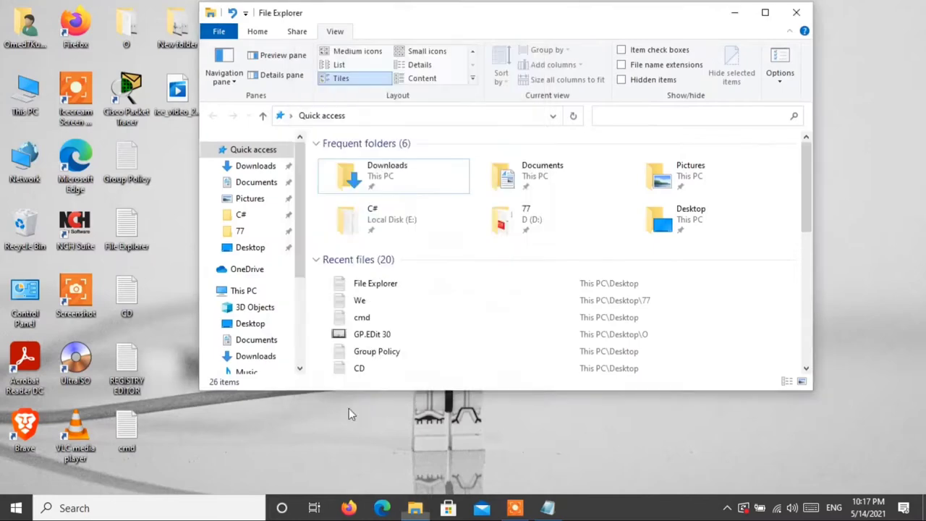
# Apply the Hidden attribute to the File Explorer text file on the desktop and close its properties
pyautogui.doubleClick(135, 231)
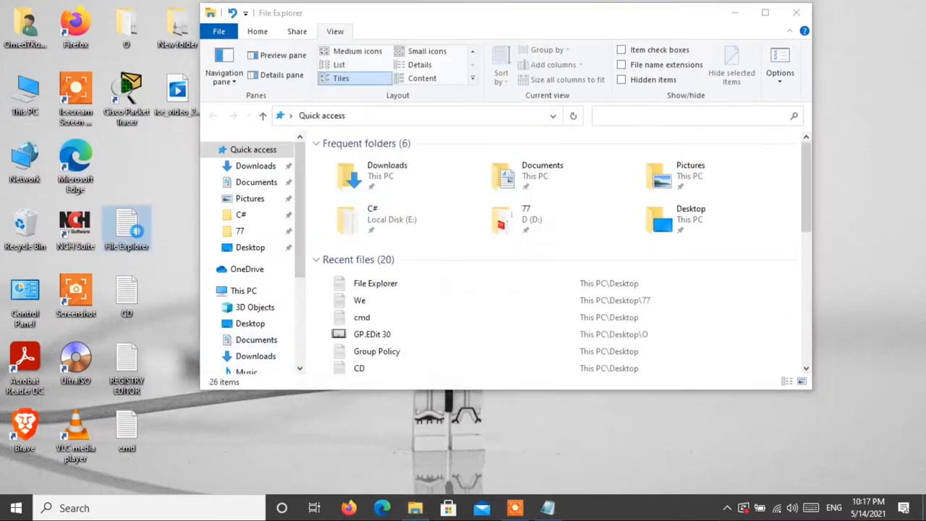
pyautogui.rightClick(136, 231)
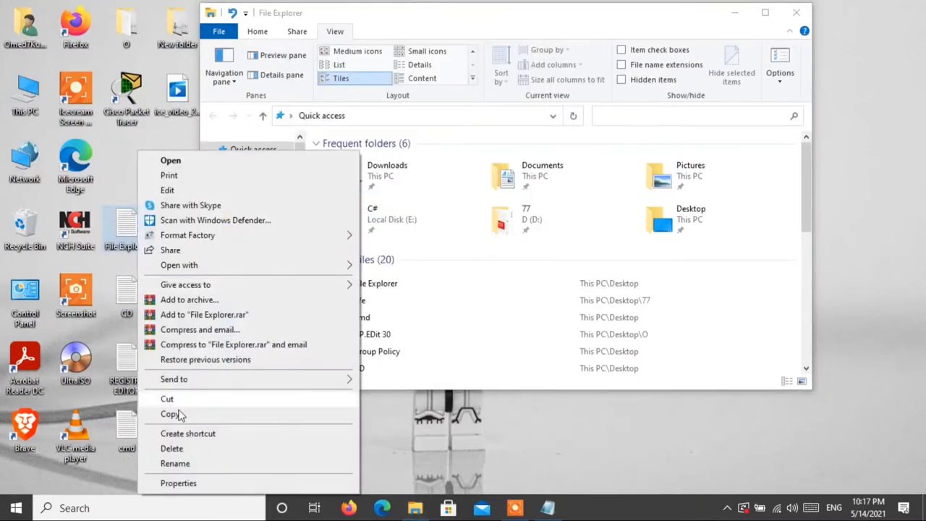
pyautogui.click(186, 483)
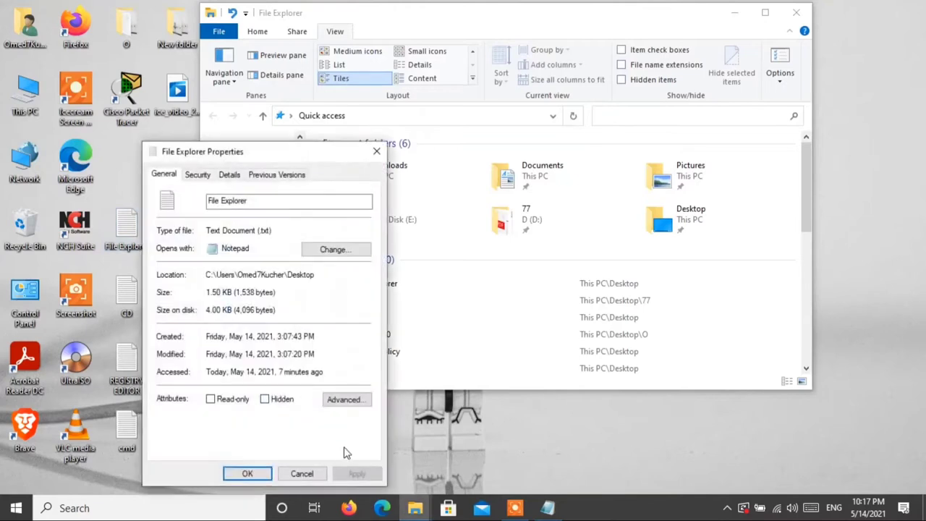
pyautogui.click(285, 402)
pyautogui.click(358, 475)
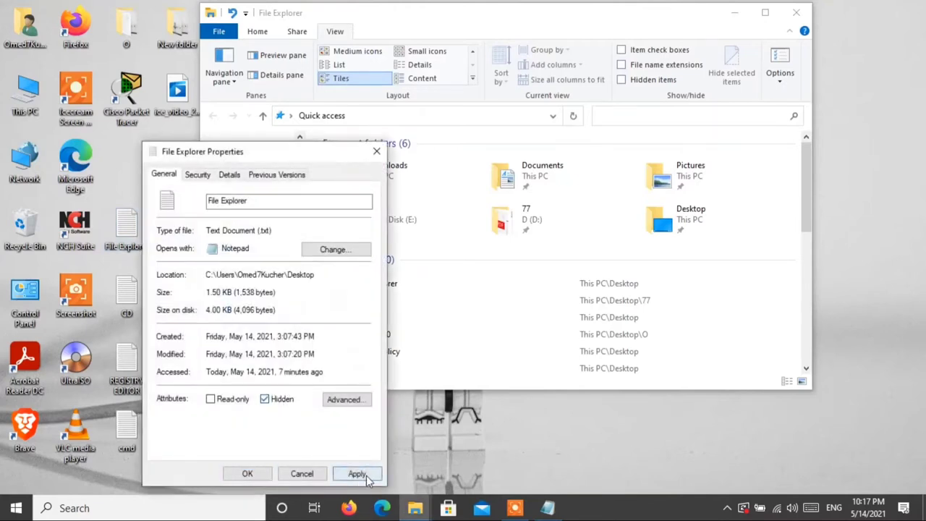
pyautogui.click(265, 476)
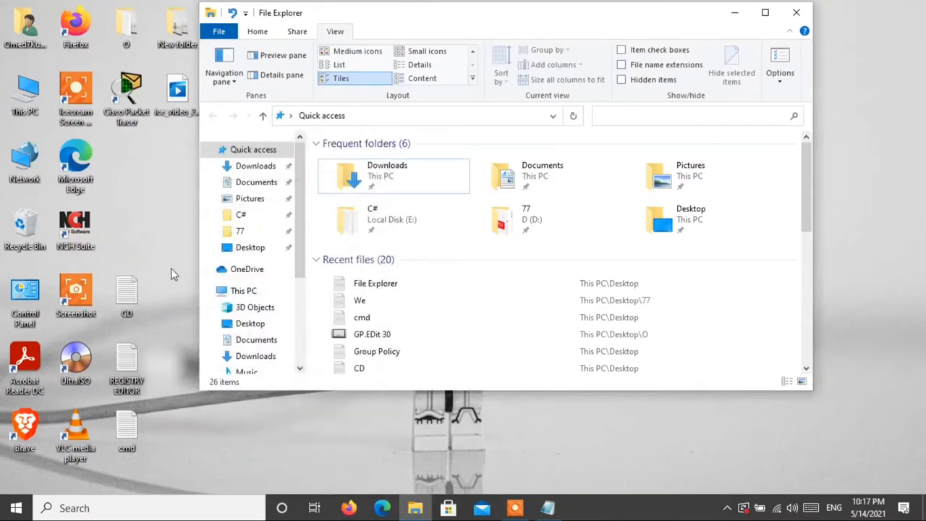
# Move File Explorer clear of the desktop icons and apply the Hidden attribute to New folder on the desktop, for this folder only
pyautogui.scroll(-2, 557, 253)
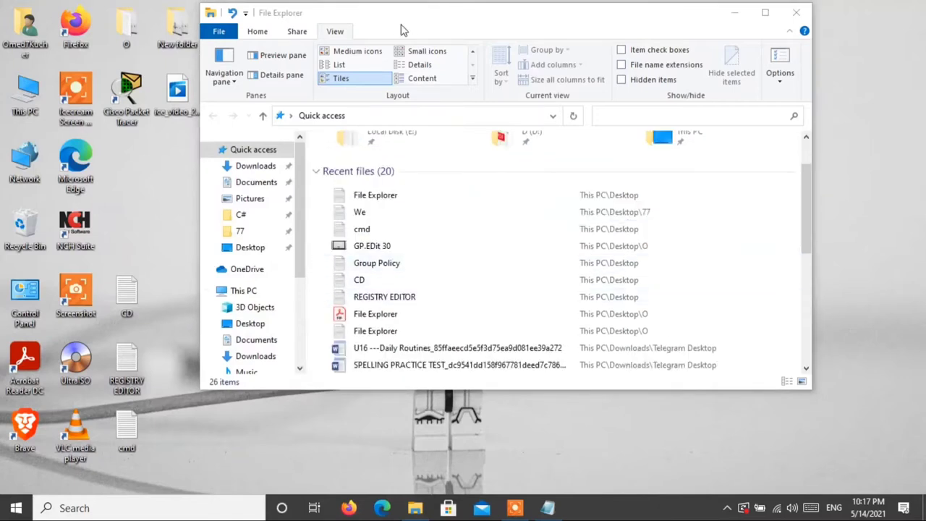
pyautogui.moveTo(403, 29); pyautogui.dragTo(474, 34)
pyautogui.click(191, 27)
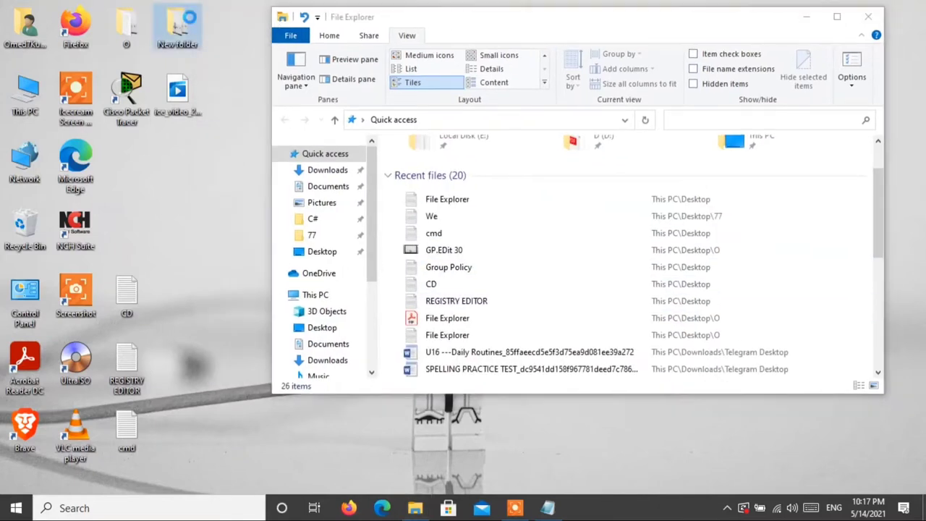
pyautogui.rightClick(192, 20)
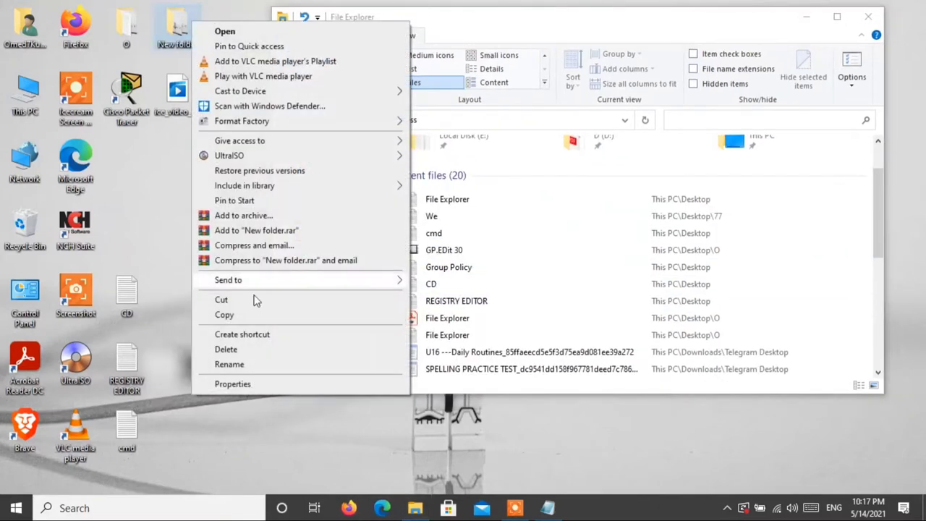
pyautogui.click(260, 384)
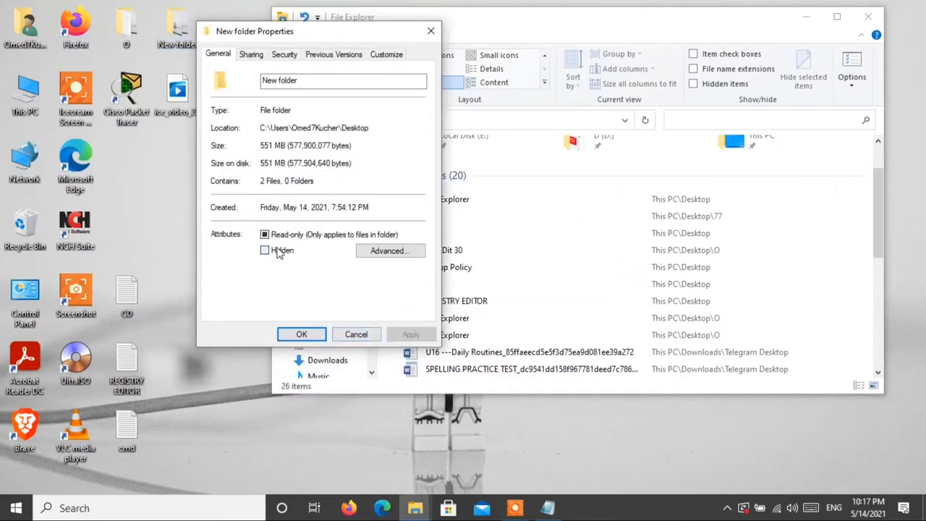
pyautogui.click(277, 251)
pyautogui.click(411, 334)
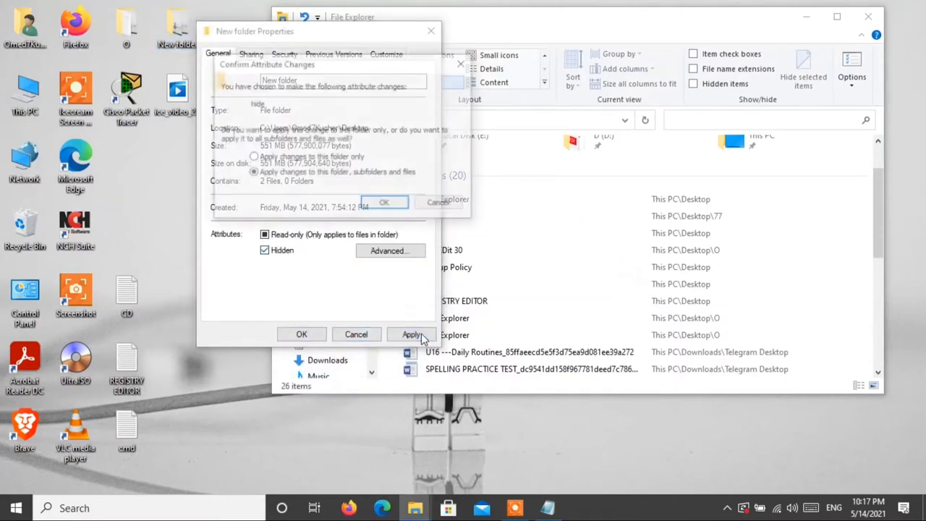
pyautogui.click(359, 159)
pyautogui.click(385, 204)
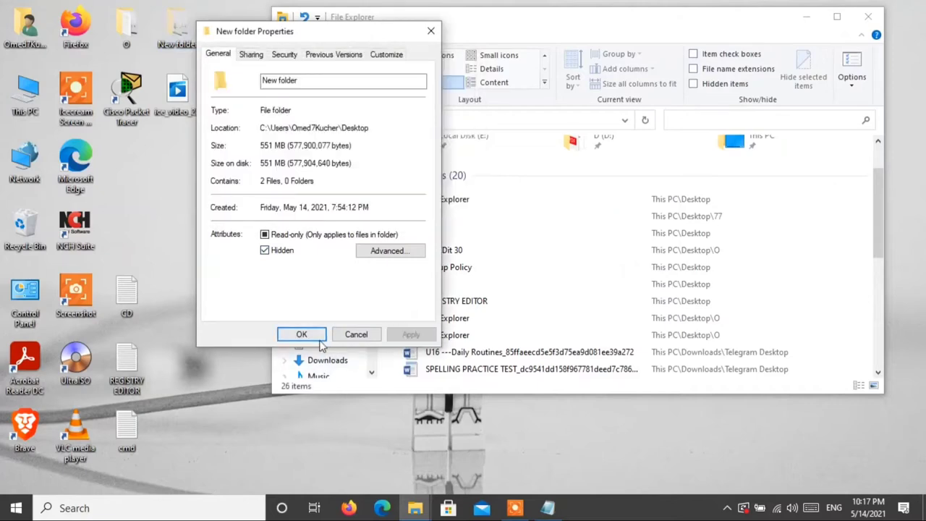
pyautogui.click(301, 334)
pyautogui.click(238, 233)
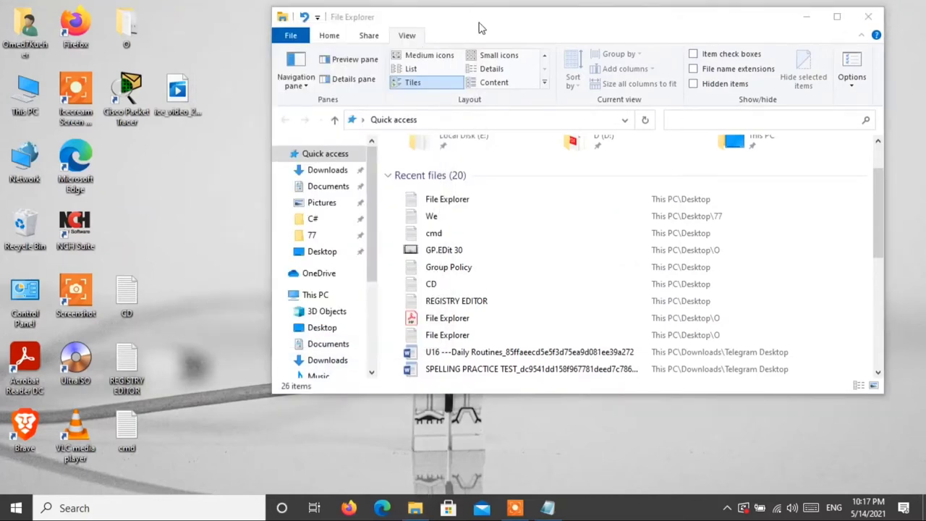
# Open the Desktop folder in File Explorer and compare its contents with the desktop icons
pyautogui.moveTo(481, 28); pyautogui.dragTo(274, 33)
pyautogui.scroll(2, 465, 282)
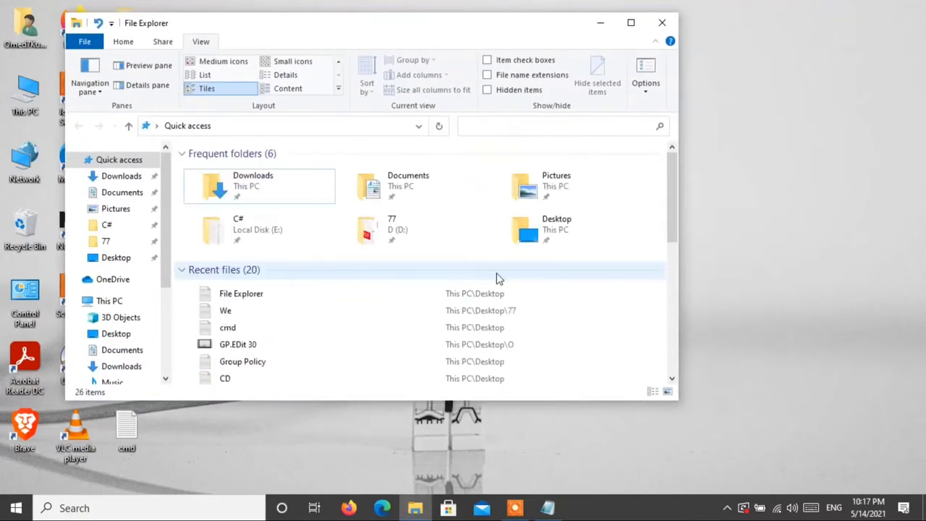
pyautogui.doubleClick(579, 229)
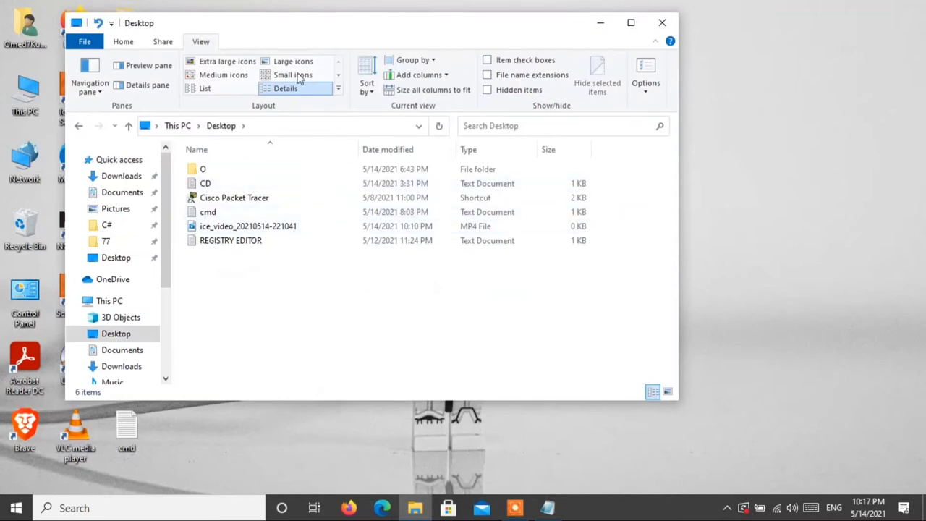
pyautogui.moveTo(312, 35); pyautogui.dragTo(487, 35)
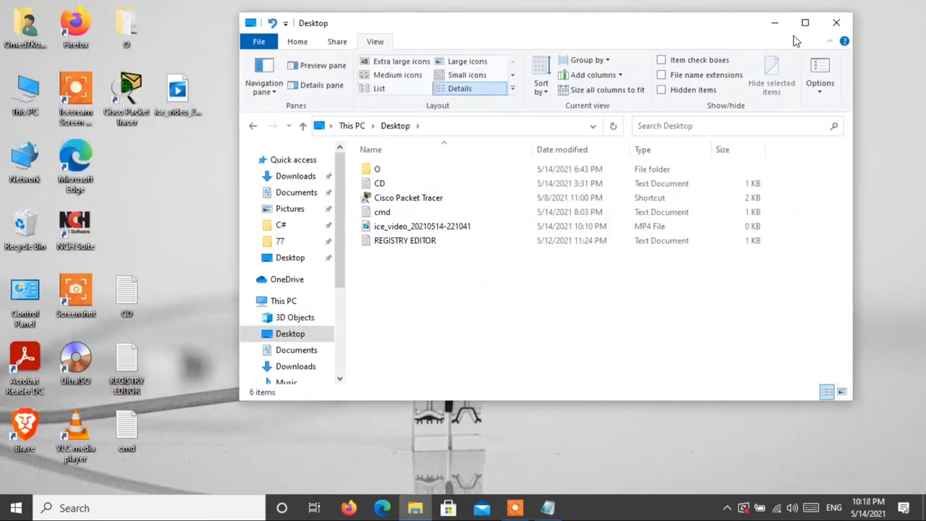
pyautogui.click(774, 23)
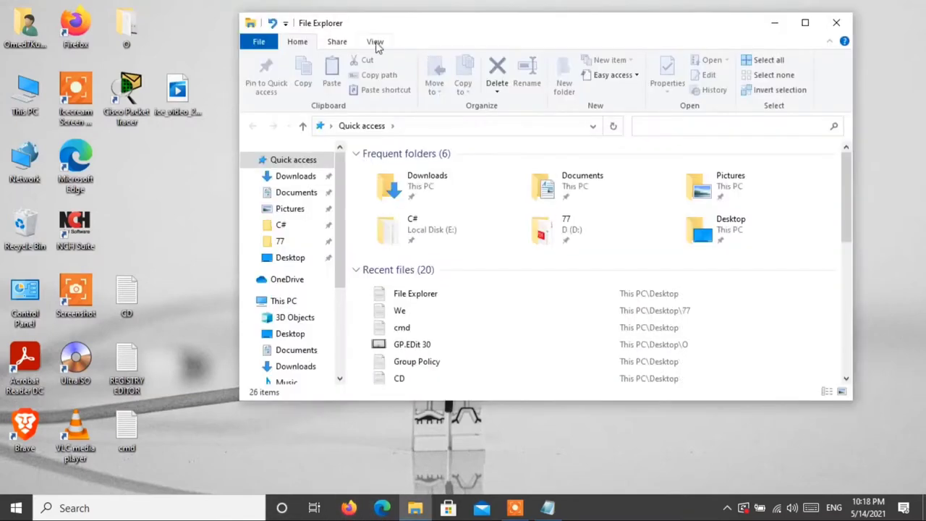
# Set the folder options to show hidden files, folders, and drives, and apply the change
pyautogui.click(379, 43)
pyautogui.click(820, 73)
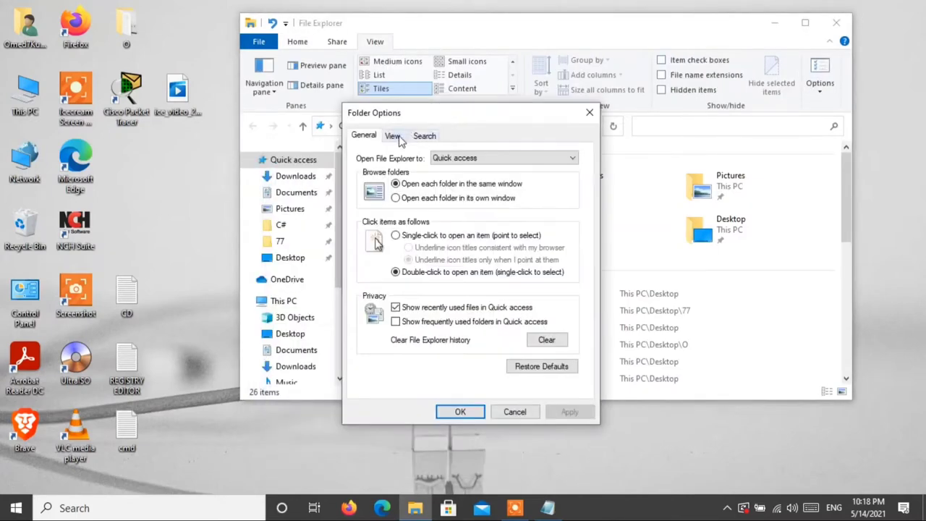
pyautogui.click(394, 136)
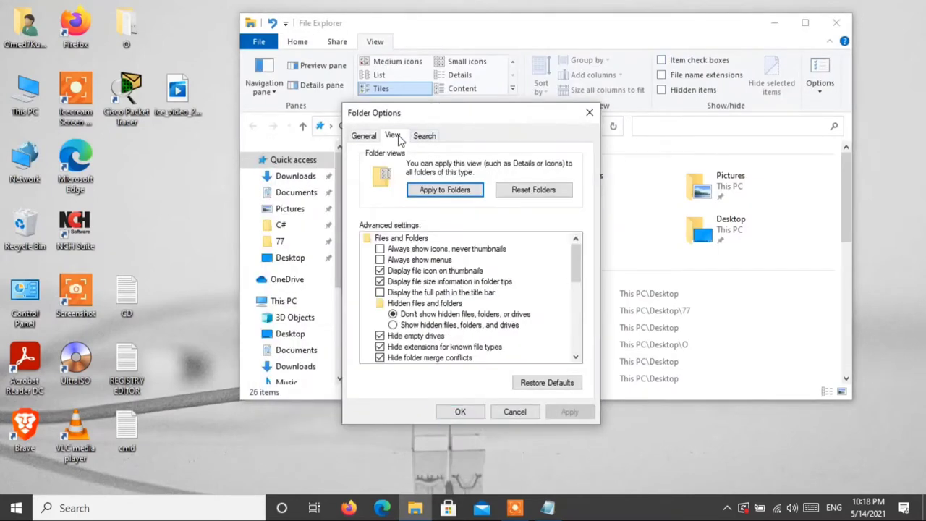
pyautogui.click(454, 327)
pyautogui.scroll(-2, 450, 340)
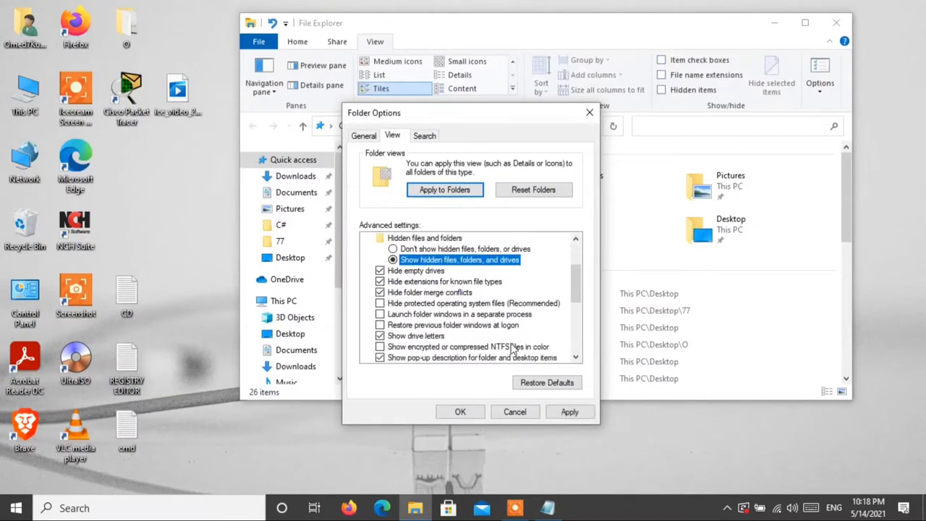
pyautogui.click(569, 411)
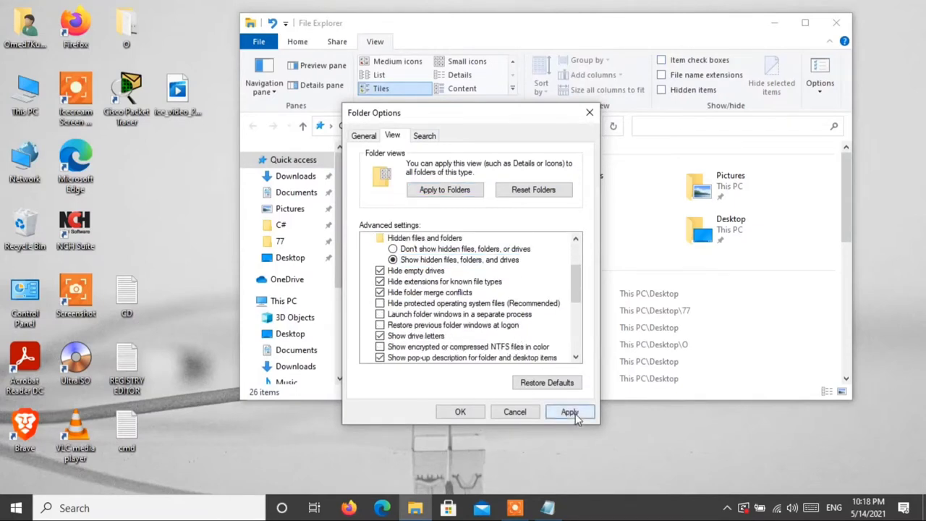
pyautogui.click(438, 413)
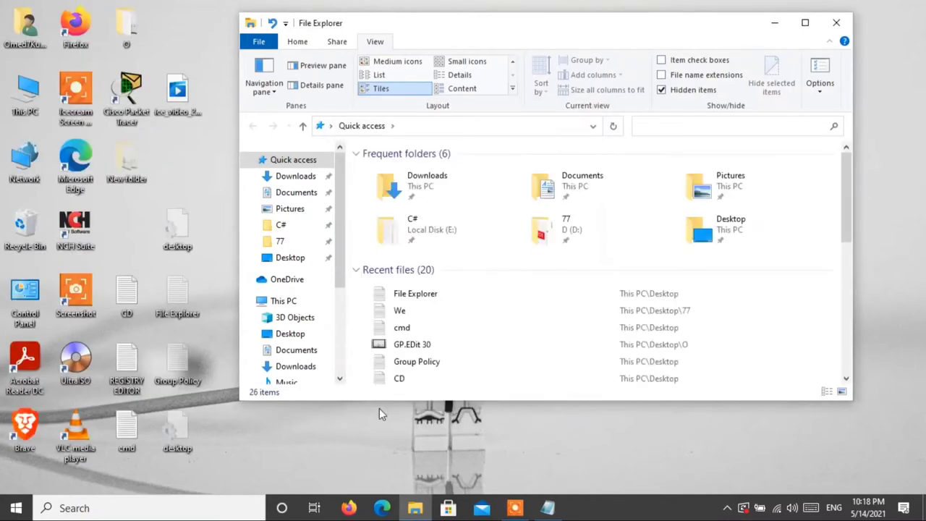
# Examine the hidden items on the desktop and check New folder's attributes in its properties
pyautogui.moveTo(210, 295); pyautogui.dragTo(177, 457)
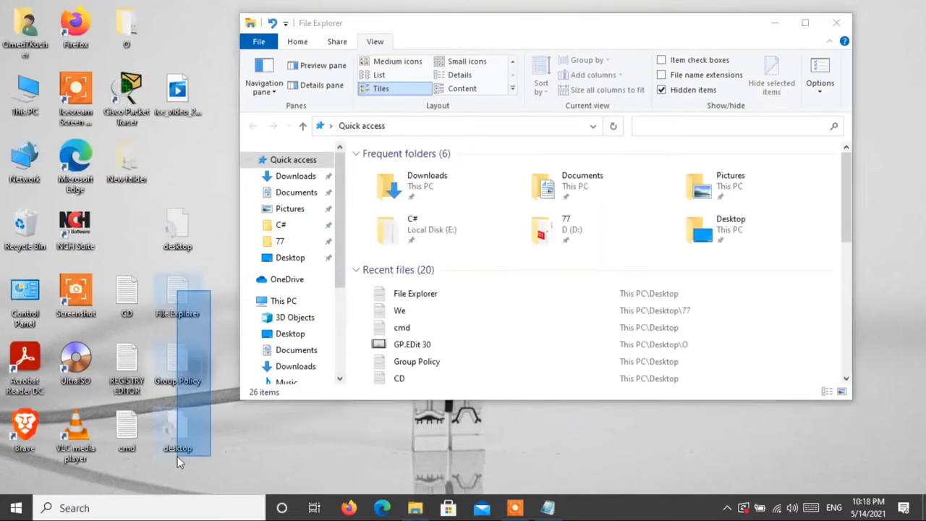
pyautogui.click(194, 174)
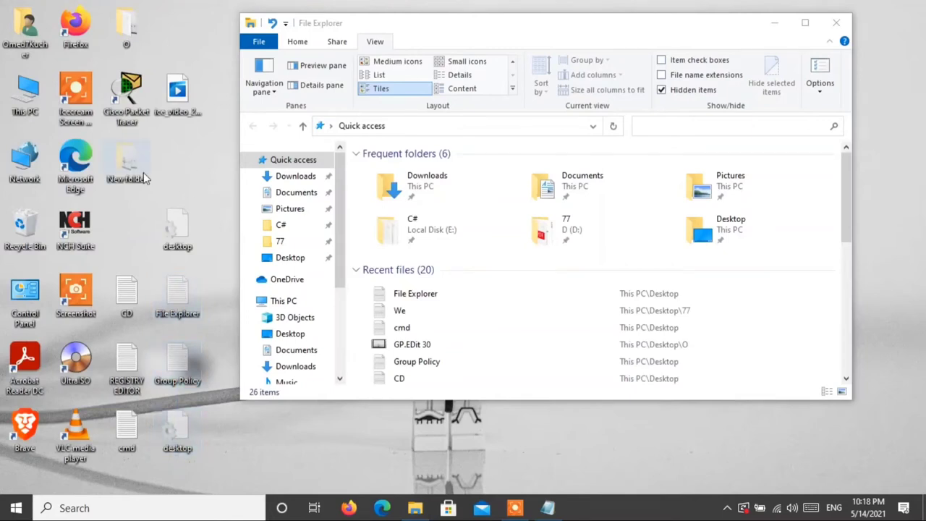
pyautogui.doubleClick(142, 173)
pyautogui.rightClick(142, 173)
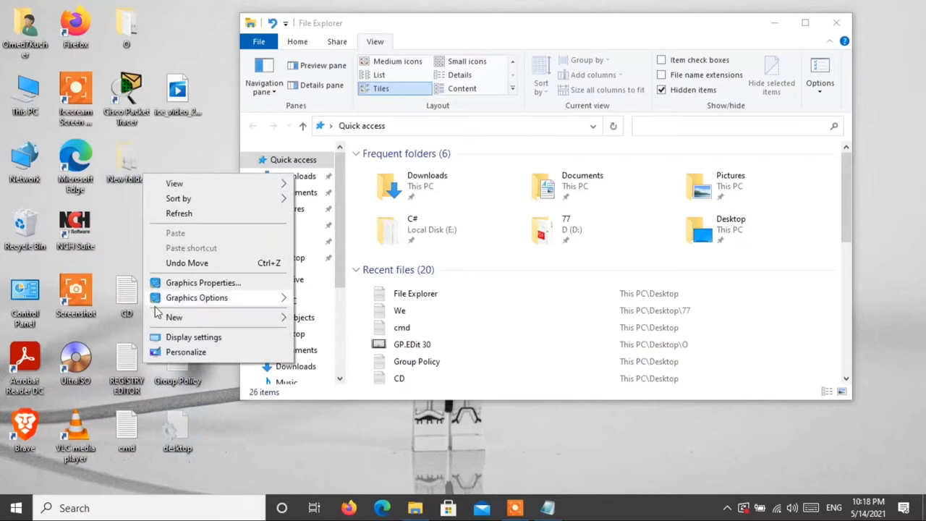
pyautogui.click(133, 161)
pyautogui.rightClick(141, 160)
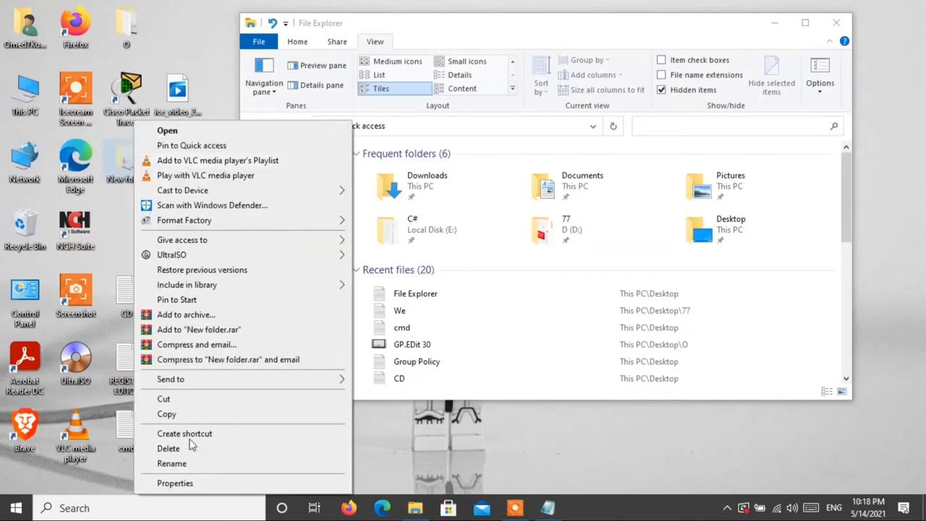
pyautogui.click(197, 481)
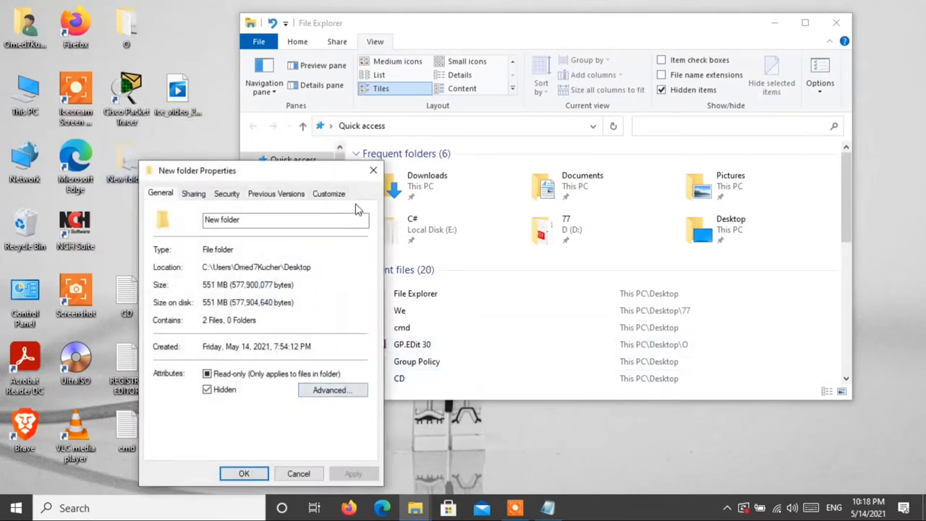
pyautogui.click(373, 170)
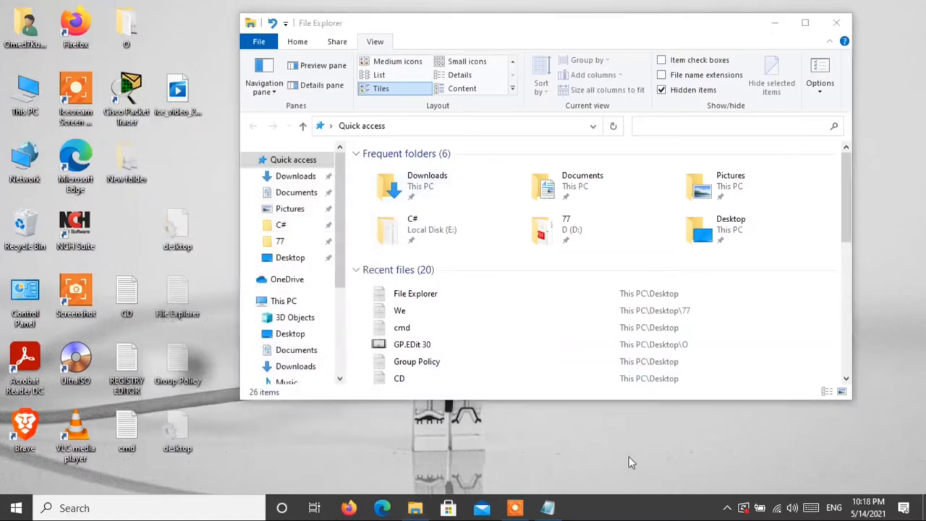
# Open the Desktop folder from the frequent folders in Quick access
pyautogui.click(729, 242)
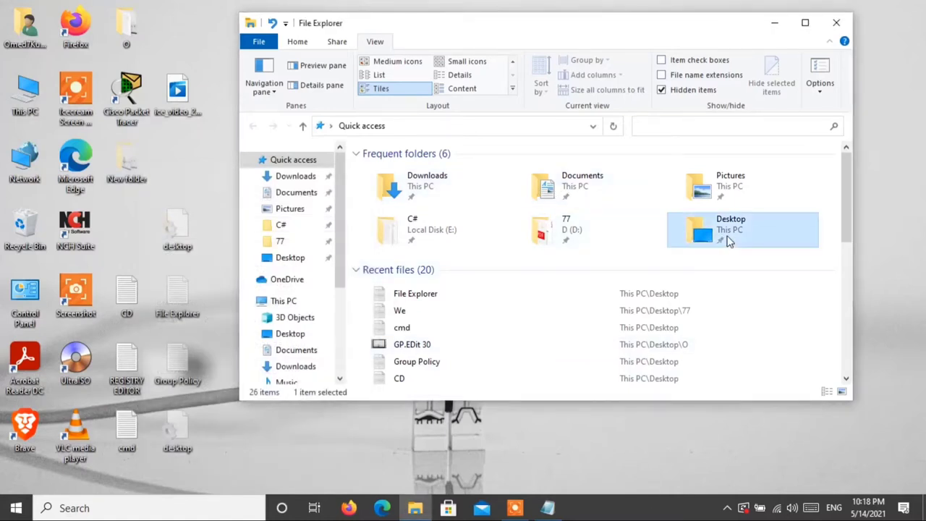
pyautogui.doubleClick(728, 243)
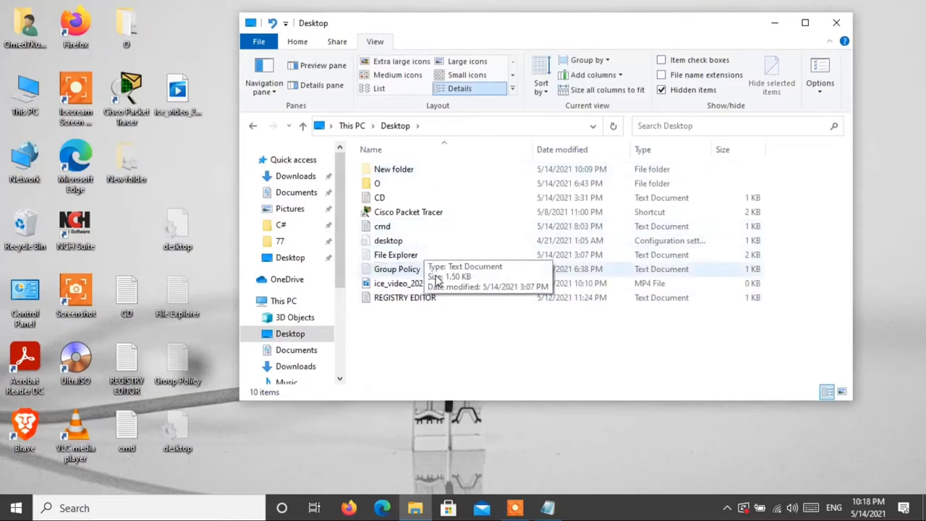
# Select New folder, File Explorer and Group Policy, and switch the display of hidden items off and back on
pyautogui.click(367, 171)
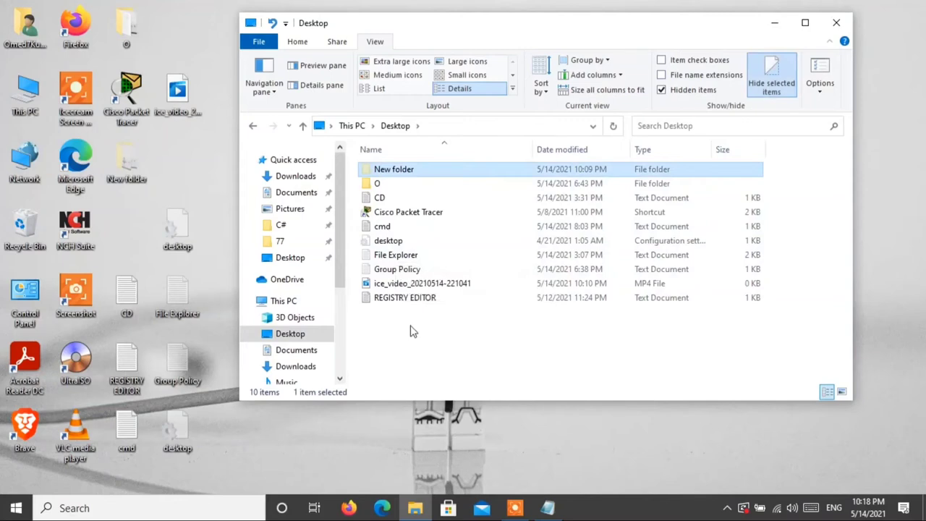
pyautogui.keyDown('ctrl'); pyautogui.click(389, 259); pyautogui.keyUp('ctrl')
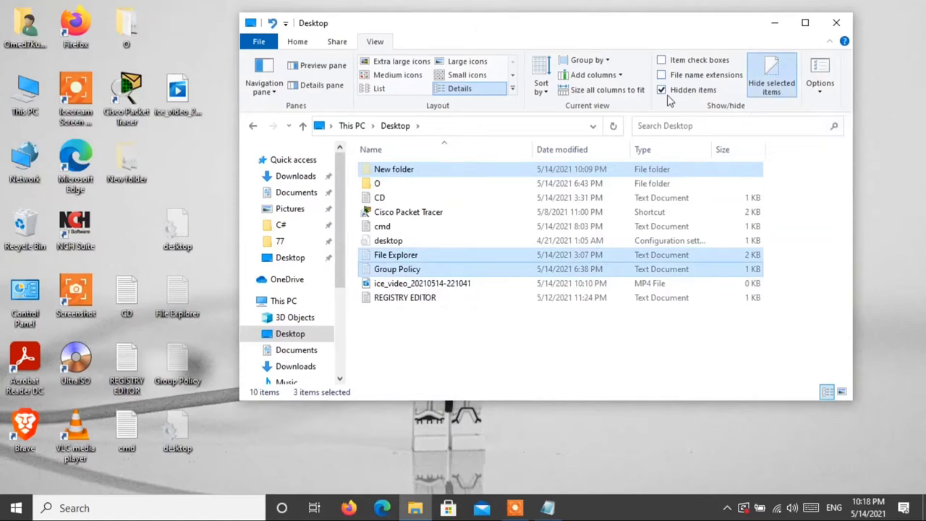
pyautogui.click(664, 92)
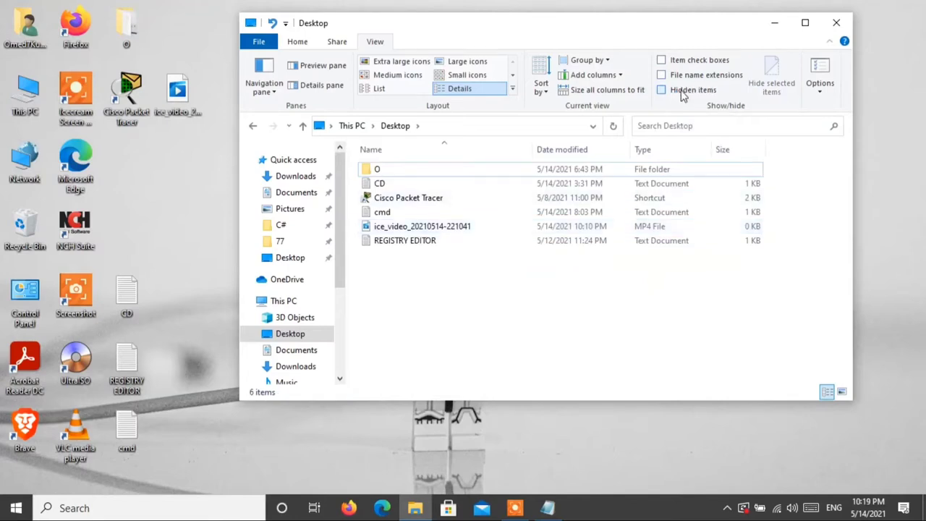
pyautogui.click(681, 92)
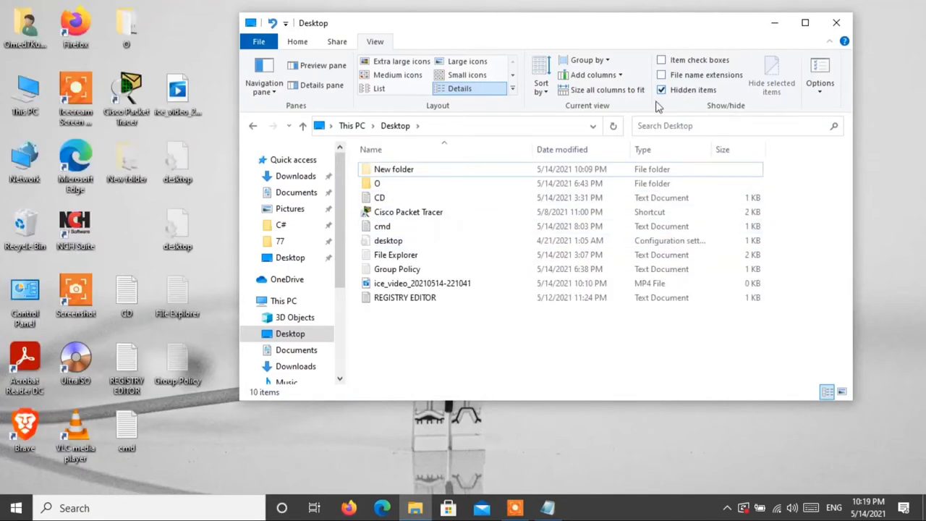
# Unhide New folder, File Explorer and Group Policy together, applying the change to the selected items, subfolders and files
pyautogui.click(377, 171)
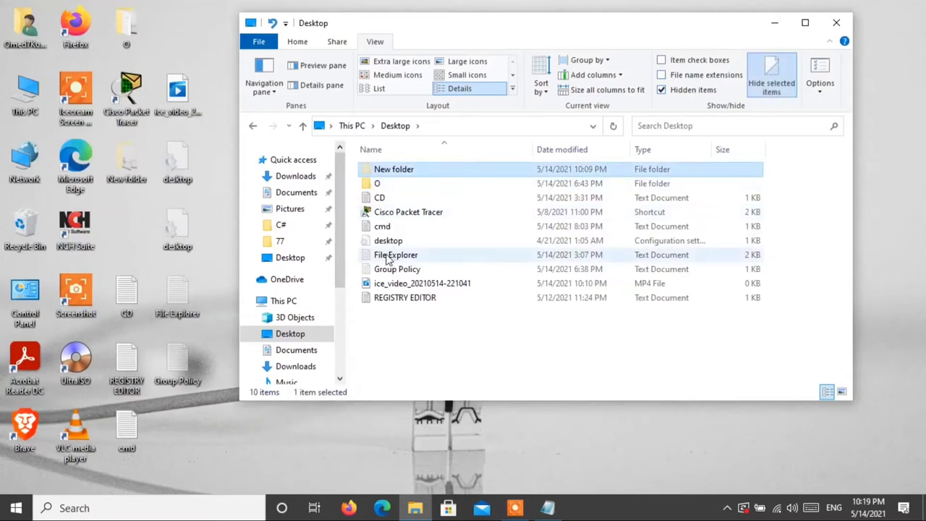
pyautogui.keyDown('ctrl'); pyautogui.click(390, 256); pyautogui.keyUp('ctrl')
pyautogui.keyDown('ctrl'); pyautogui.click(391, 269); pyautogui.keyUp('ctrl')
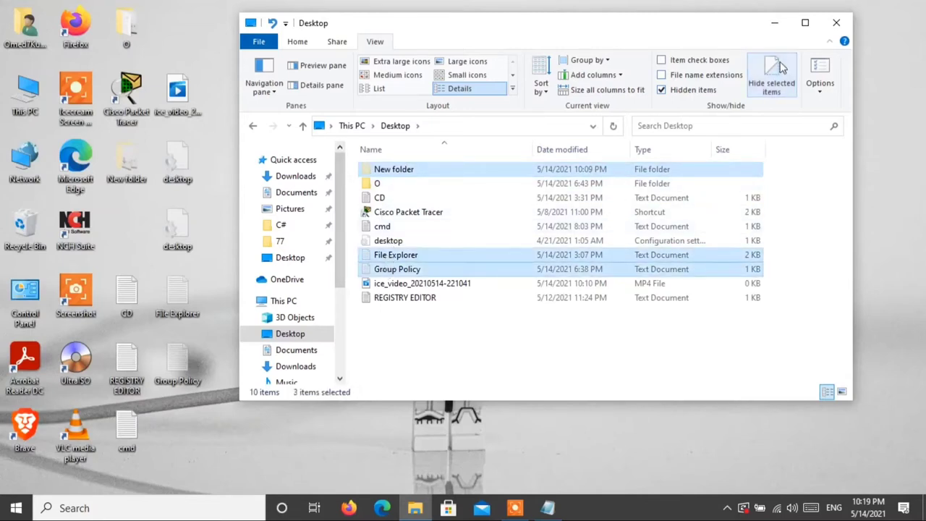
pyautogui.click(771, 72)
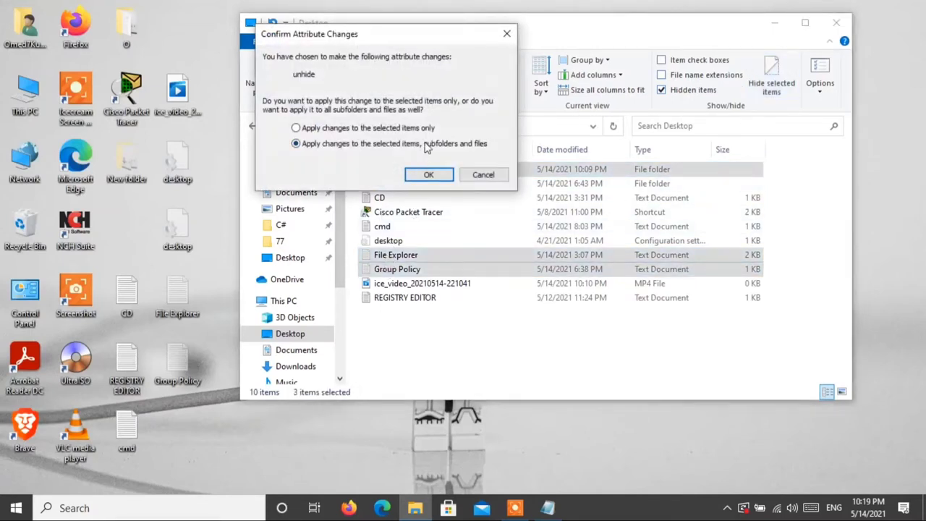
pyautogui.click(434, 176)
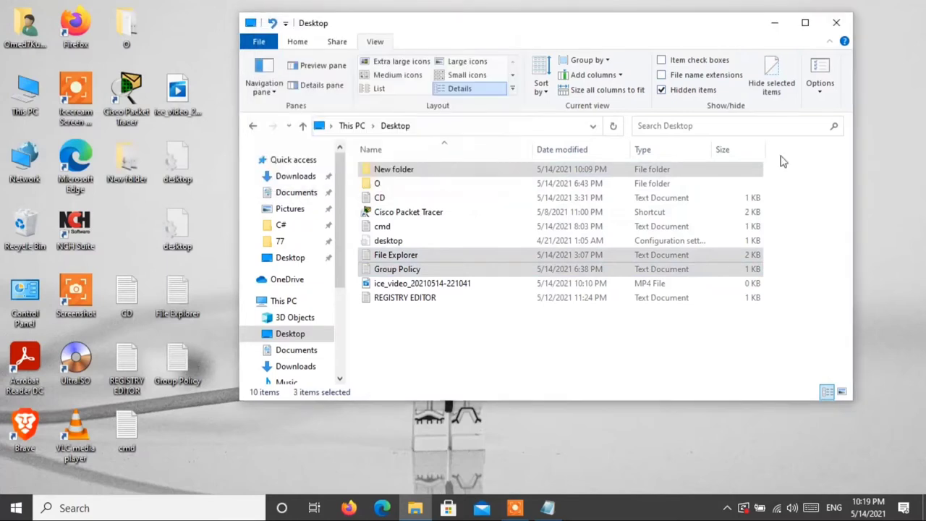
pyautogui.click(523, 362)
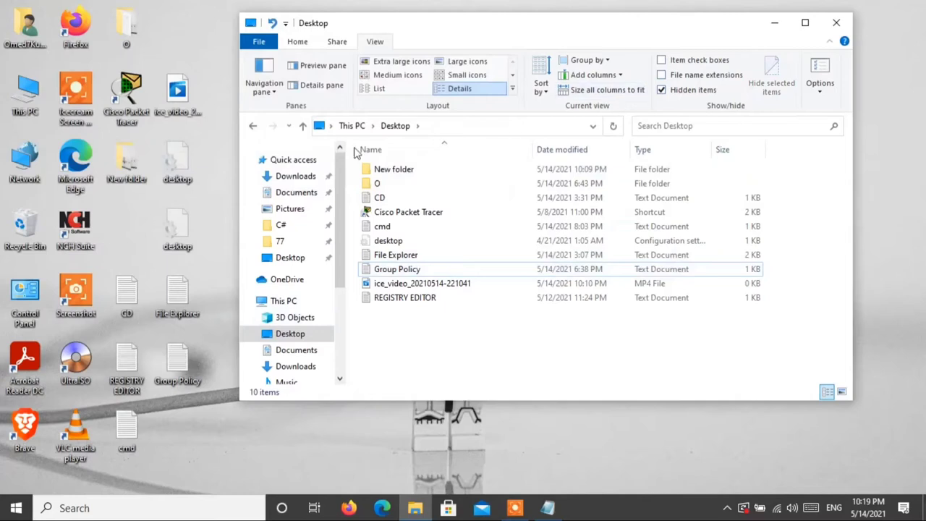
# Turn off the display of hidden items and move the File Explorer and Group Policy files up beside New folder on the desktop
pyautogui.click(665, 92)
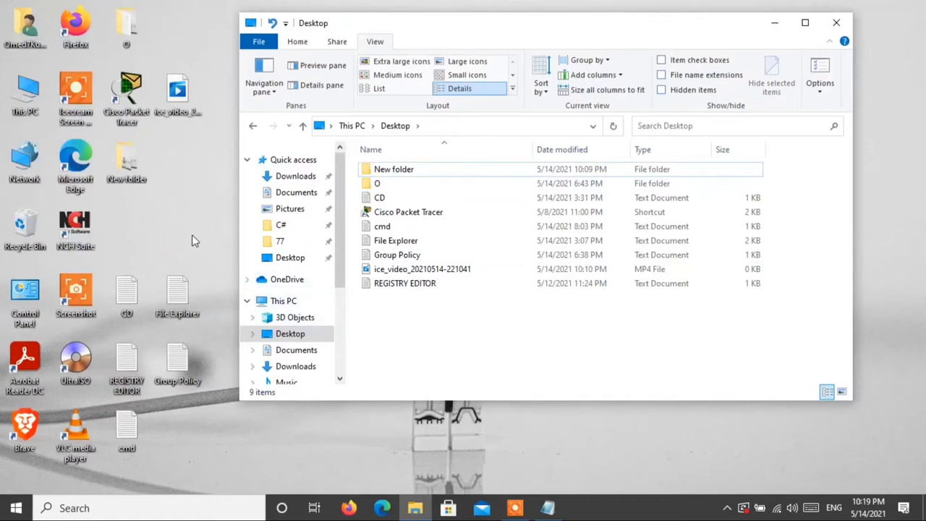
pyautogui.moveTo(192, 234)
pyautogui.mouseDown()
pyautogui.moveTo(191, 412)
pyautogui.moveTo(186, 221)
pyautogui.mouseUp()
pyautogui.click(217, 315)
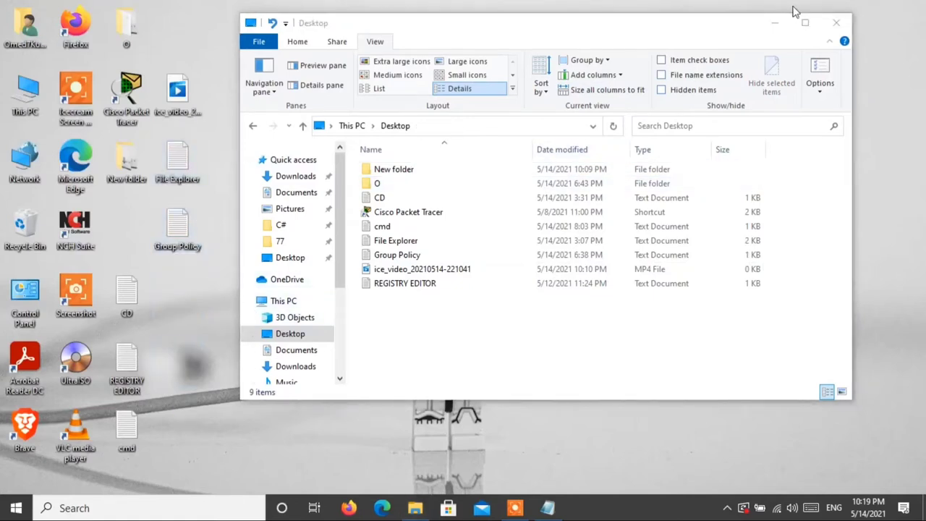
# Close the Desktop folder window and check the customize quick access topic in the Notepad outline
pyautogui.click(832, 23)
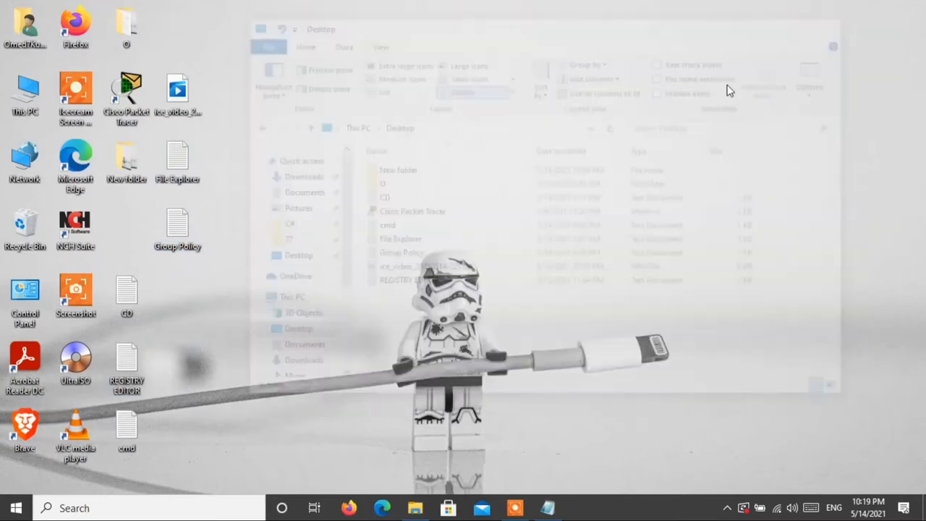
pyautogui.click(548, 507)
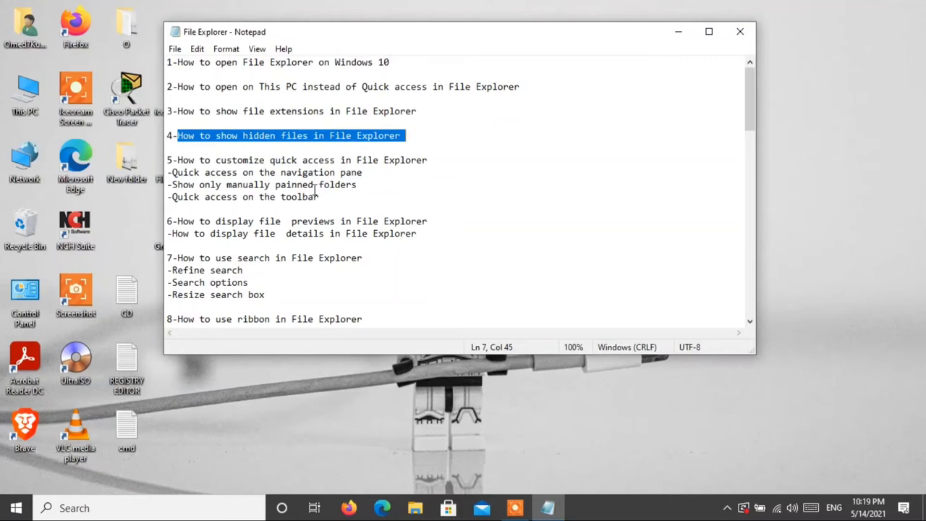
pyautogui.click(180, 160)
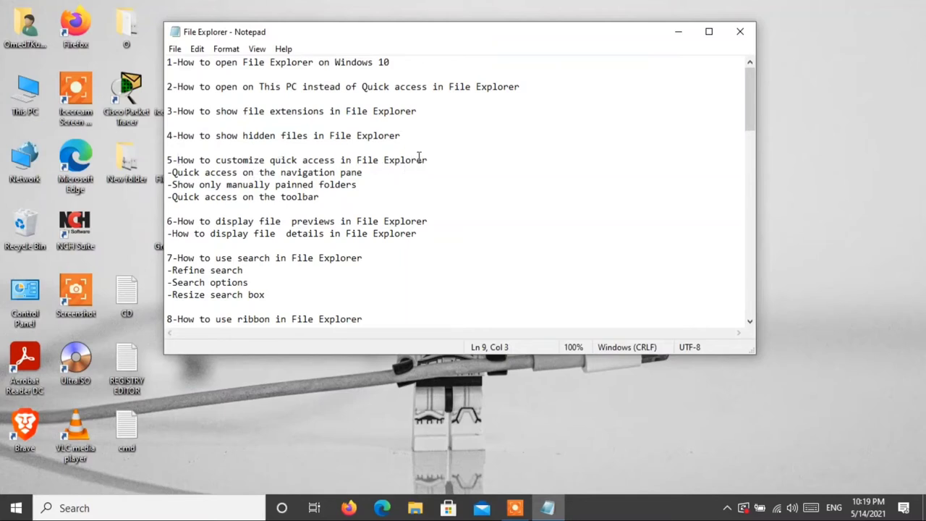
pyautogui.click(679, 32)
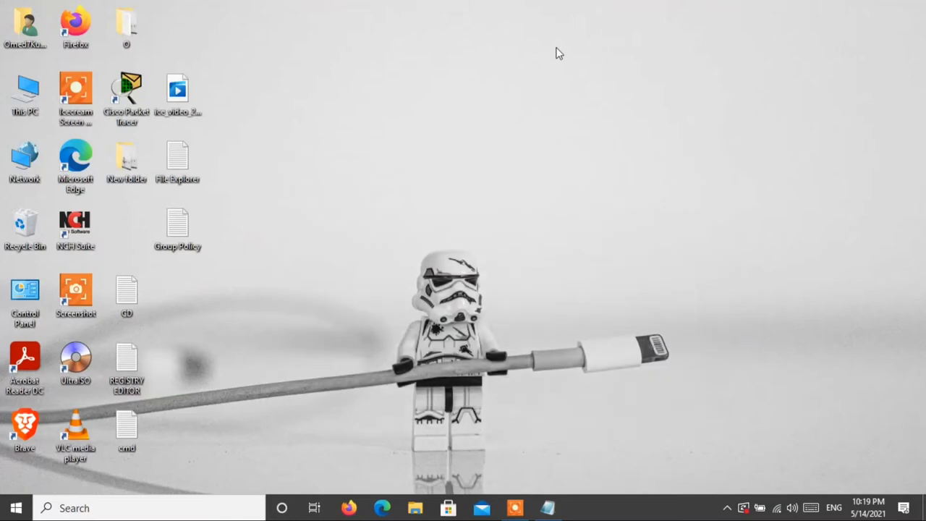
# Open a new File Explorer window on Quick access and move it closer to the desktop icons
pyautogui.click(416, 509)
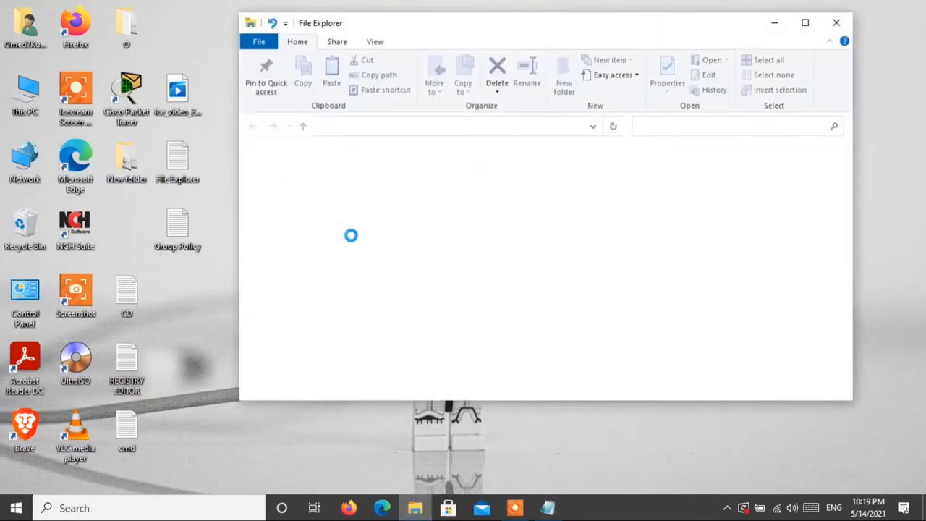
pyautogui.moveTo(518, 28); pyautogui.dragTo(449, 19)
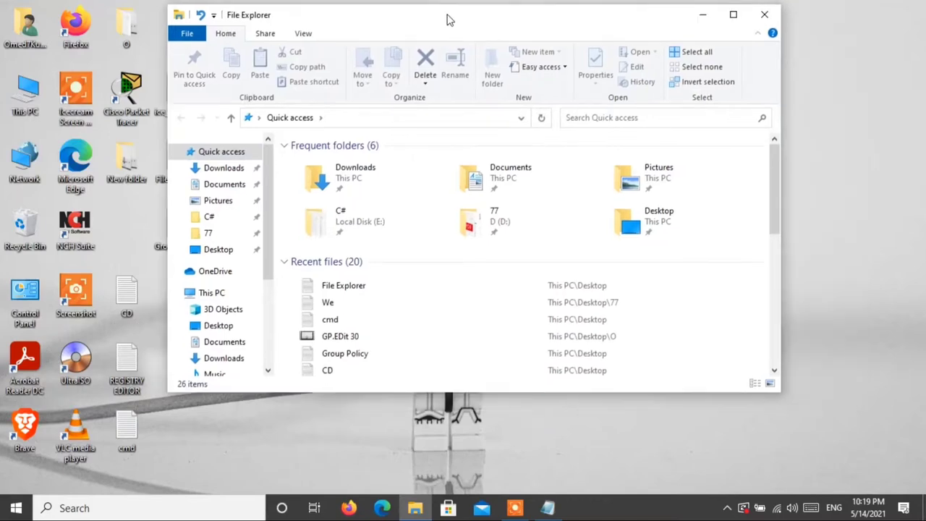
pyautogui.scroll(-1, 425, 295)
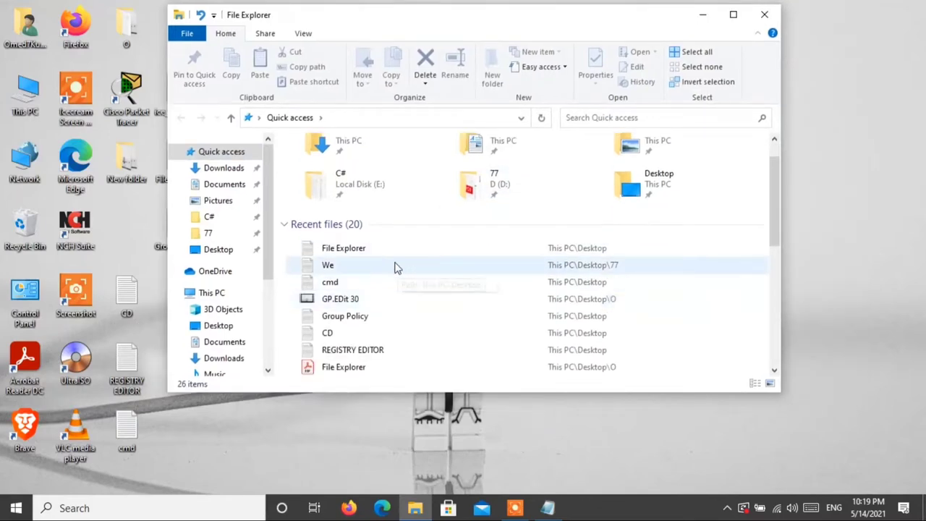
# Consult the "Quick access on the navigation pane" line in the Notepad outline and minimize the notes
pyautogui.click(547, 510)
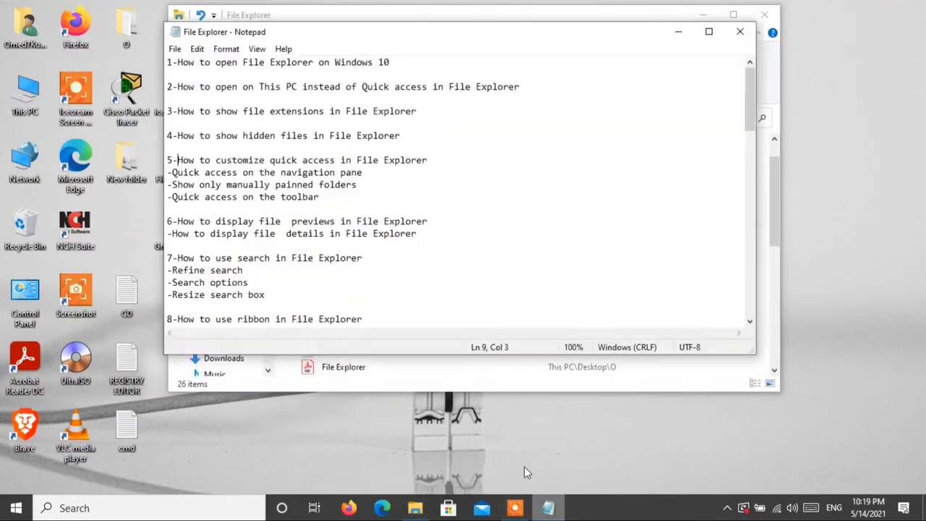
pyautogui.click(202, 172)
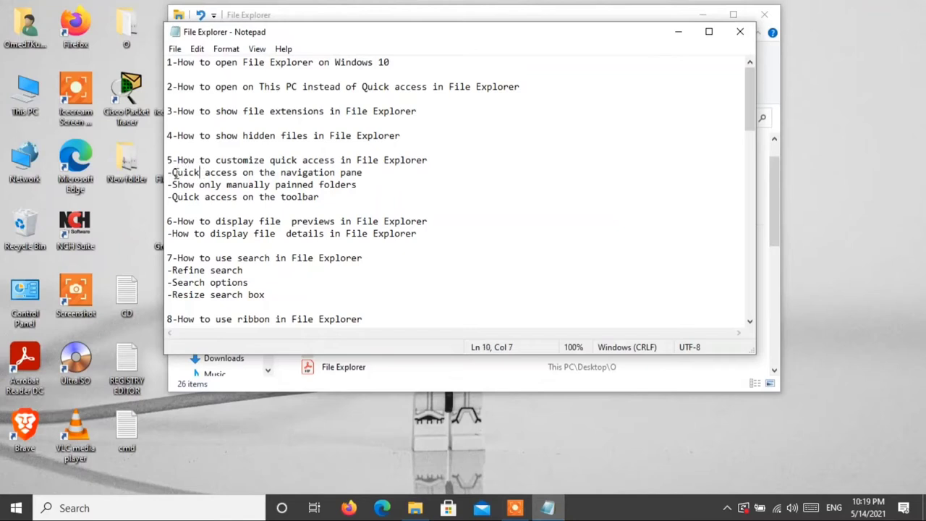
pyautogui.moveTo(173, 172); pyautogui.dragTo(378, 182)
pyautogui.click(377, 173)
pyautogui.click(672, 32)
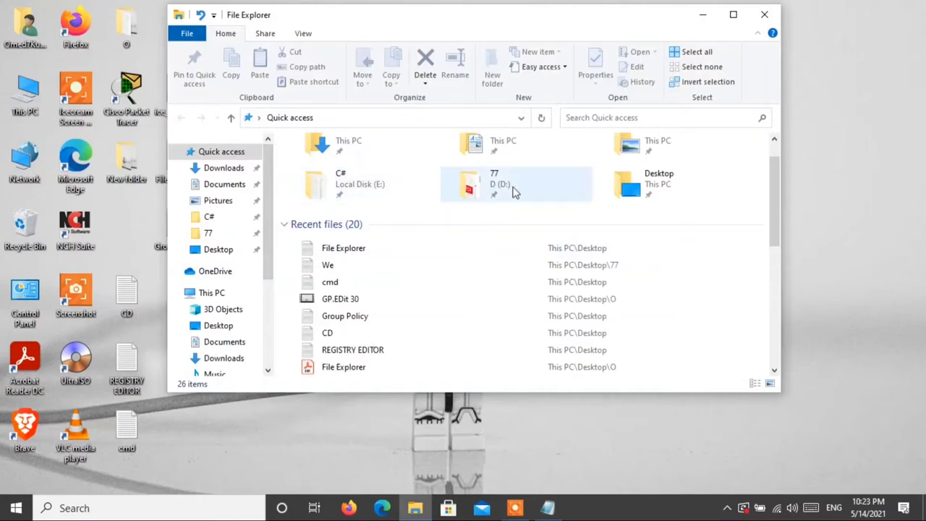
pyautogui.click(623, 194)
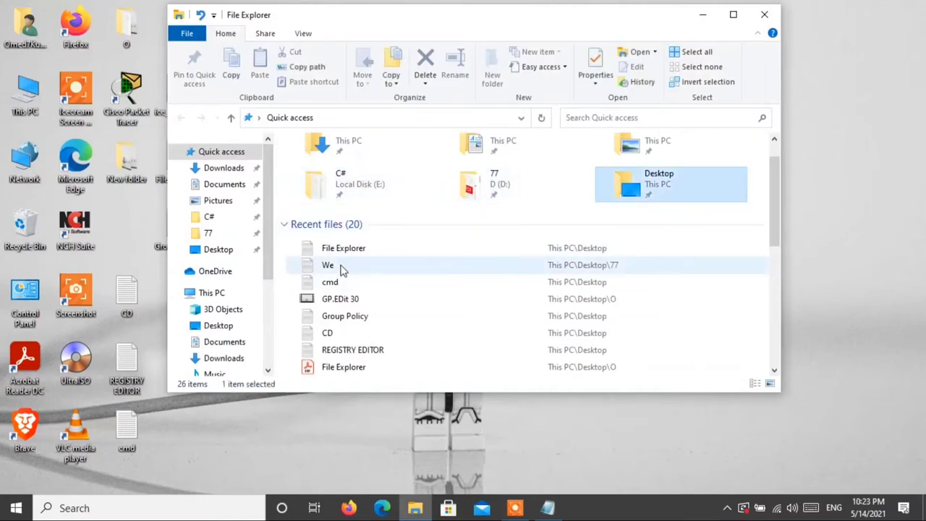
pyautogui.click(523, 443)
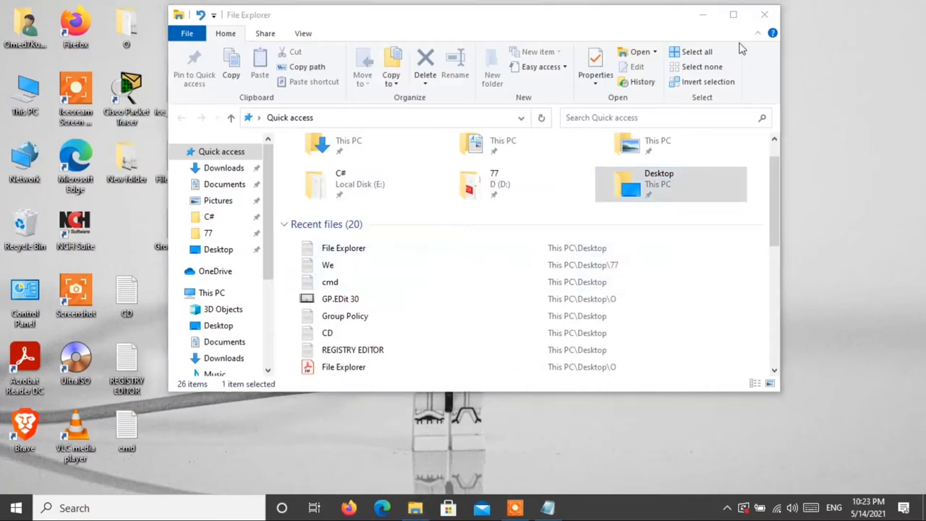
pyautogui.click(702, 15)
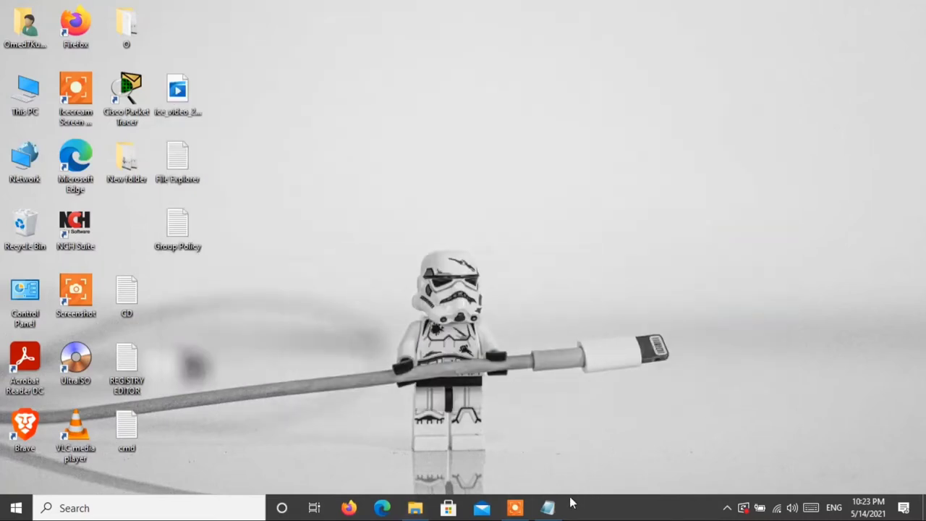
pyautogui.click(561, 505)
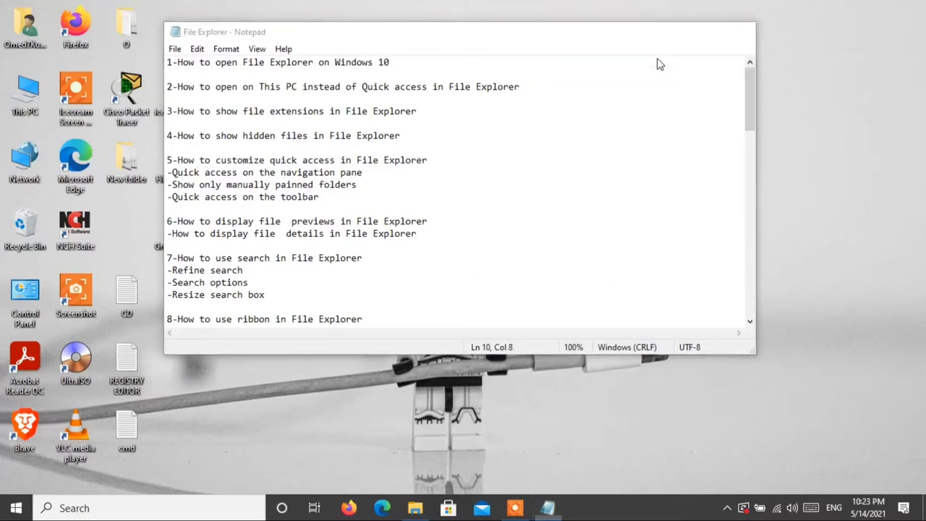
pyautogui.click(677, 31)
pyautogui.click(414, 508)
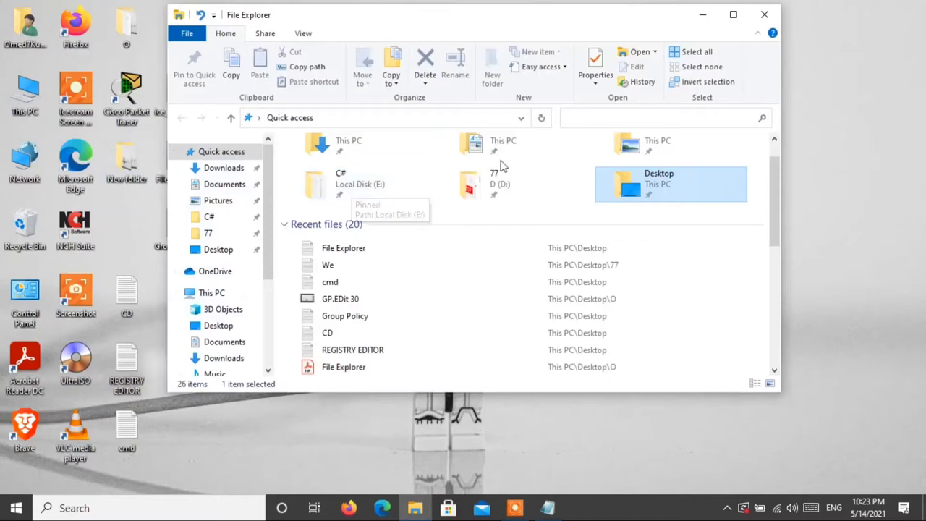
# Open the Desktop folder from the navigation pane and pin New folder to Quick access
pyautogui.click(334, 266)
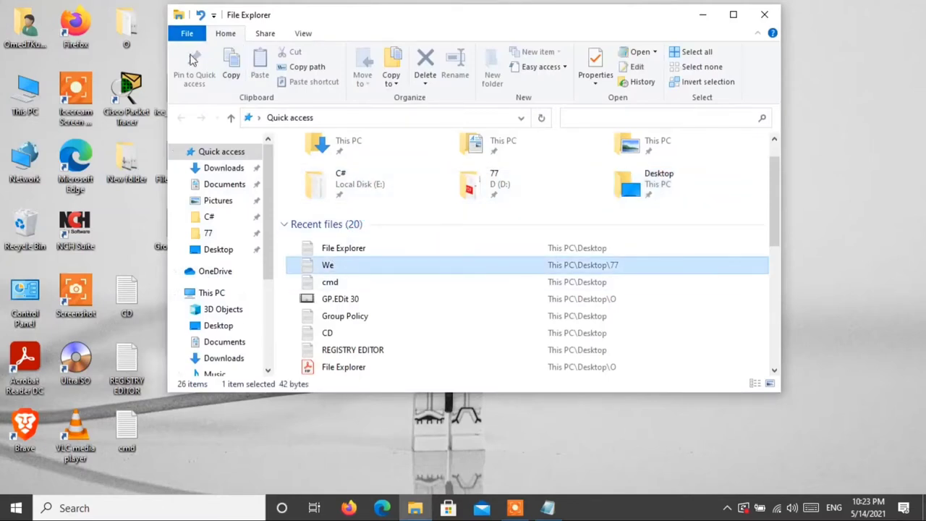
pyautogui.scroll(-3, 413, 316)
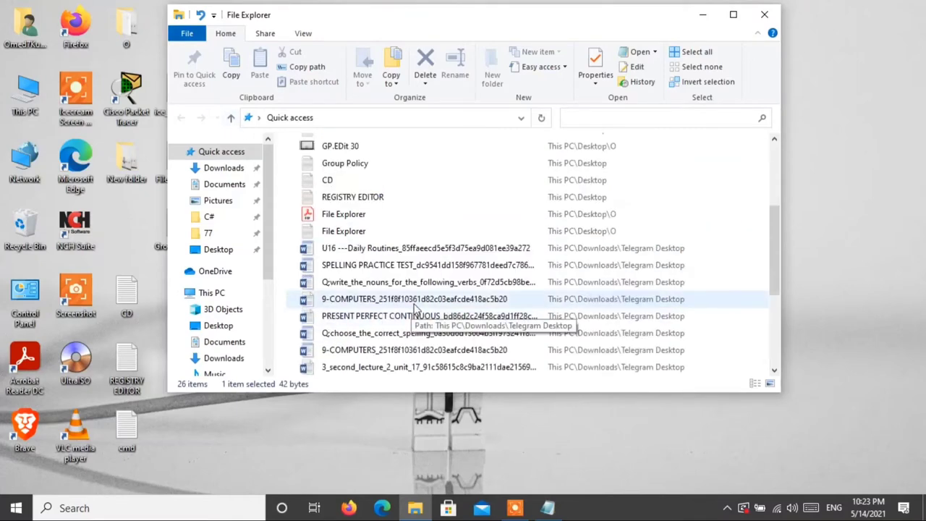
pyautogui.scroll(3, 411, 315)
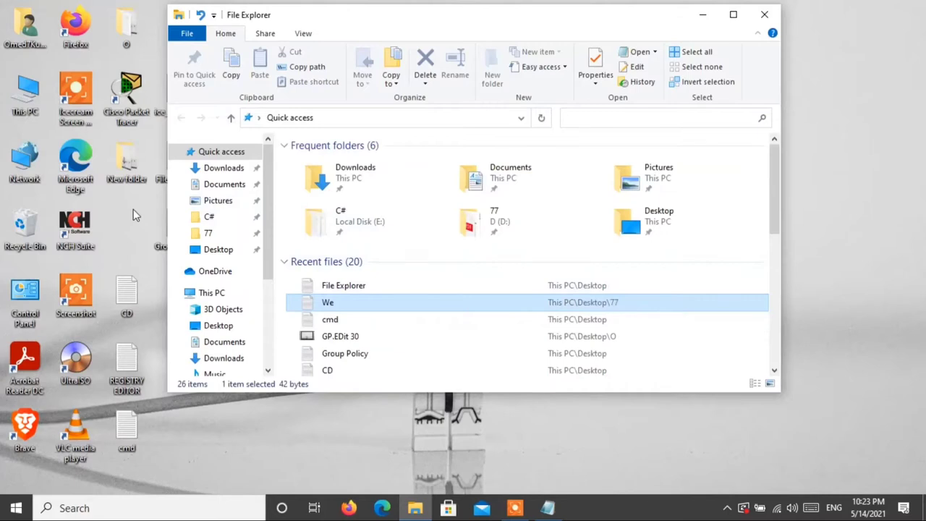
pyautogui.click(220, 249)
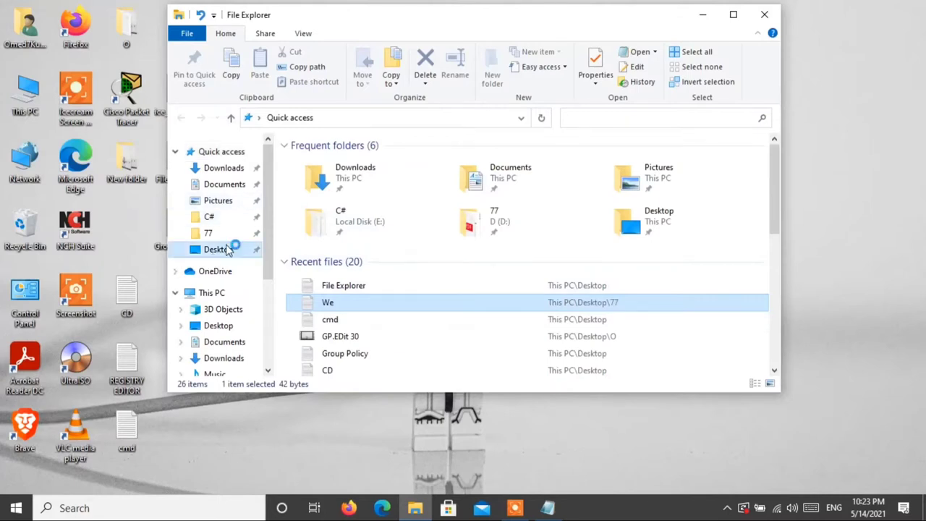
pyautogui.click(368, 161)
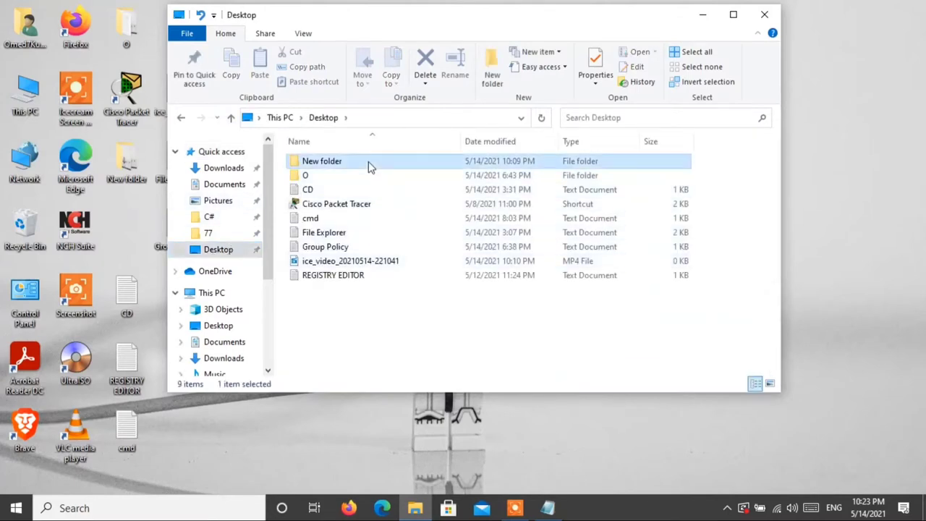
pyautogui.click(195, 73)
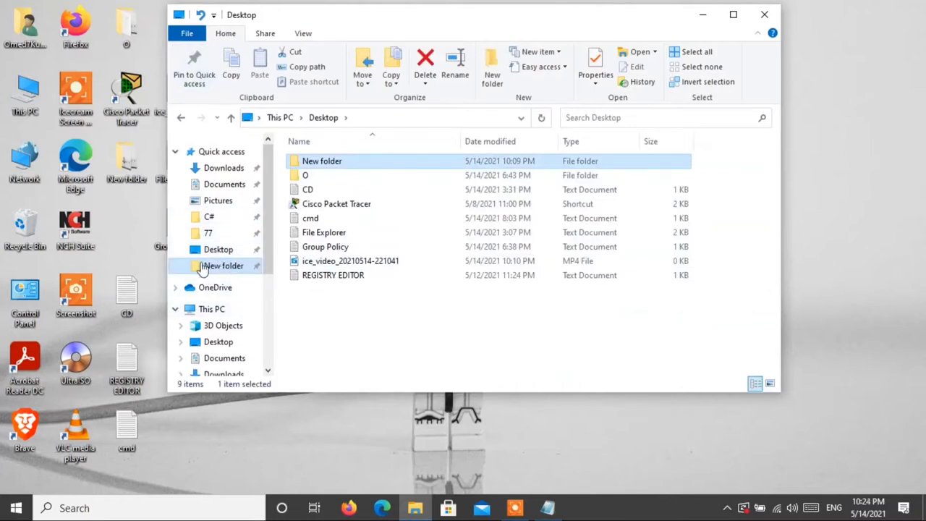
# Move the pinned New folder above Desktop in the Quick access list and return to the Quick access view
pyautogui.moveTo(204, 266); pyautogui.dragTo(201, 248)
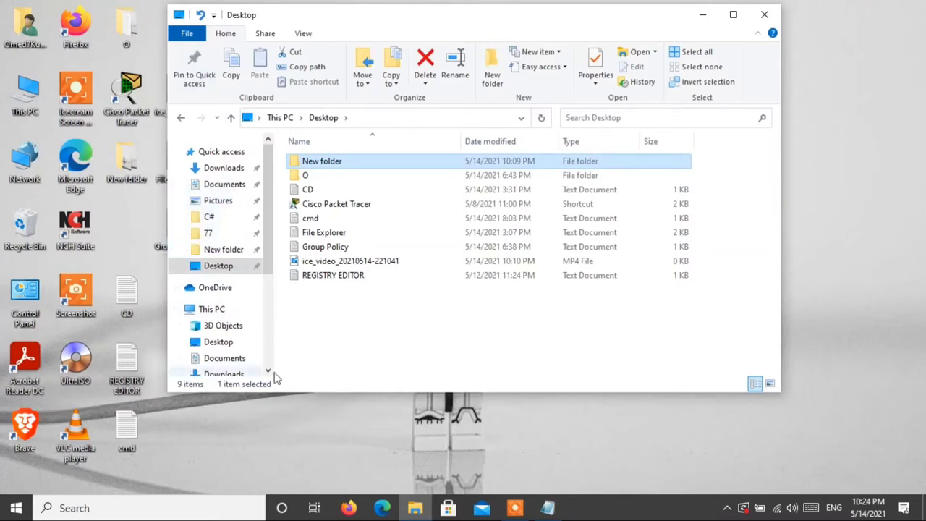
pyautogui.moveTo(263, 208); pyautogui.dragTo(267, 135)
pyautogui.click(180, 117)
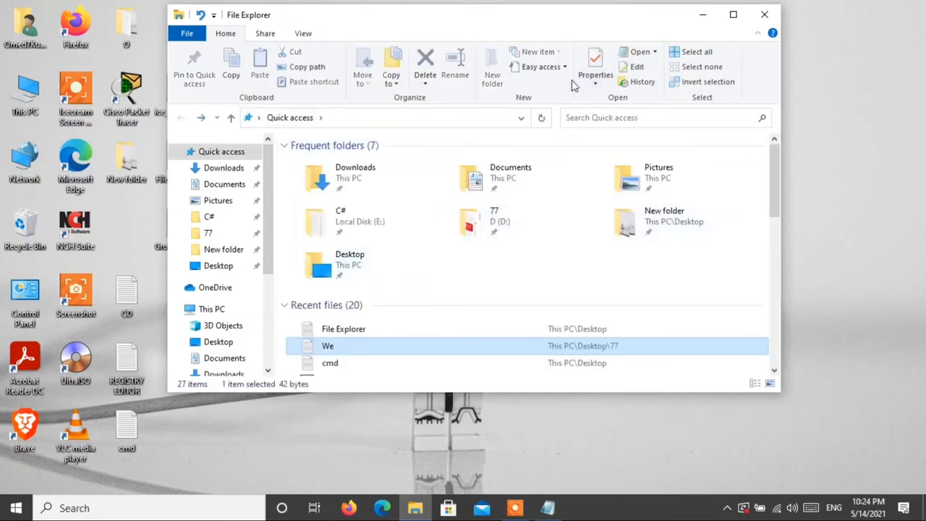
# Minimize File Explorer and highlight the "Show only manually painned folders" line in the Notepad outline before minimizing the notes
pyautogui.click(701, 15)
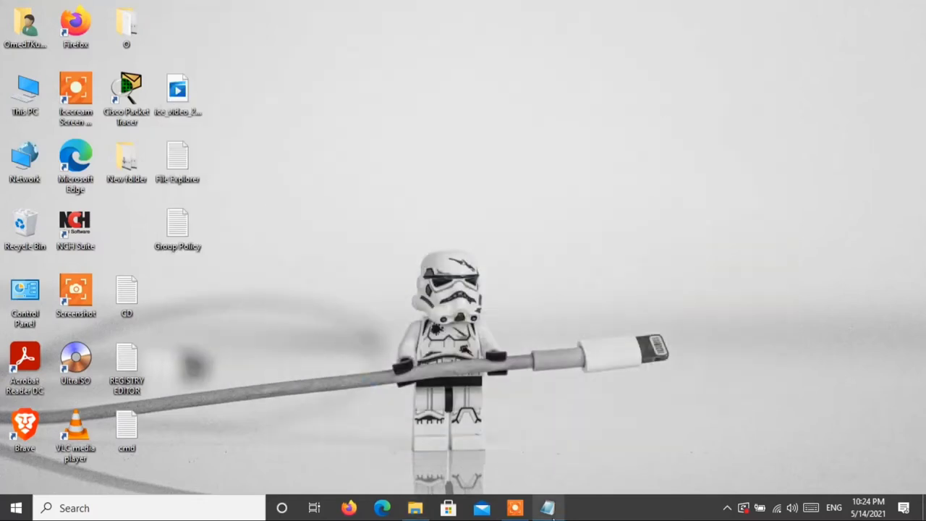
pyautogui.click(547, 507)
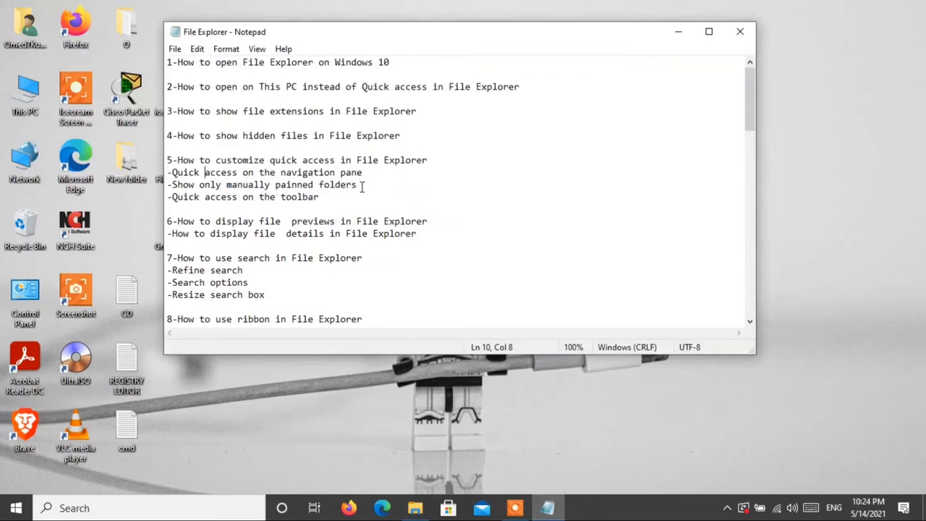
pyautogui.moveTo(363, 185); pyautogui.dragTo(172, 184)
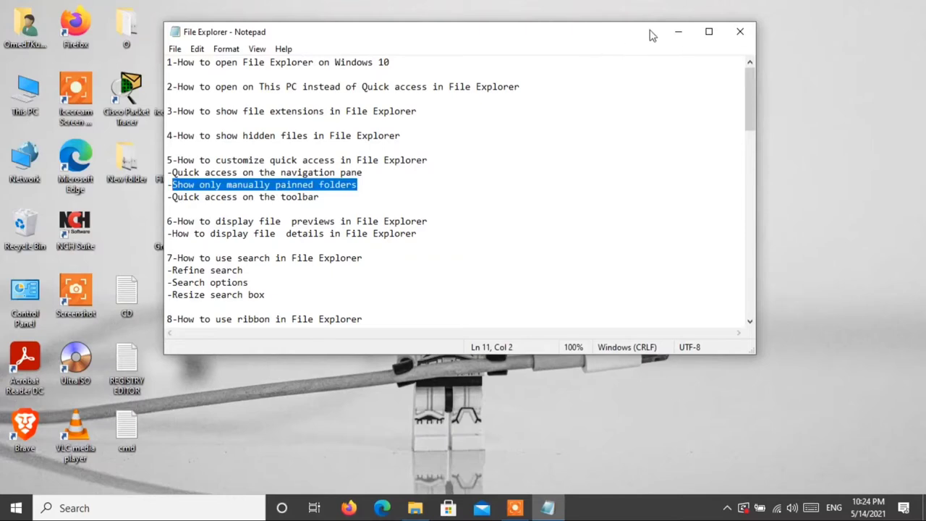
pyautogui.click(677, 32)
# Bring back the Quick access window and open Folder Options, moving the dialog to the middle of the window
pyautogui.click(416, 508)
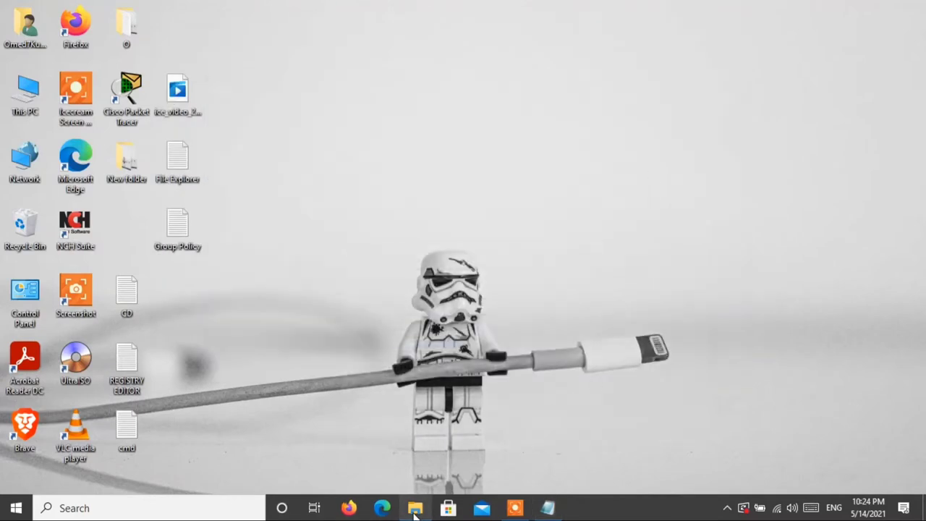
pyautogui.scroll(-3, 434, 217)
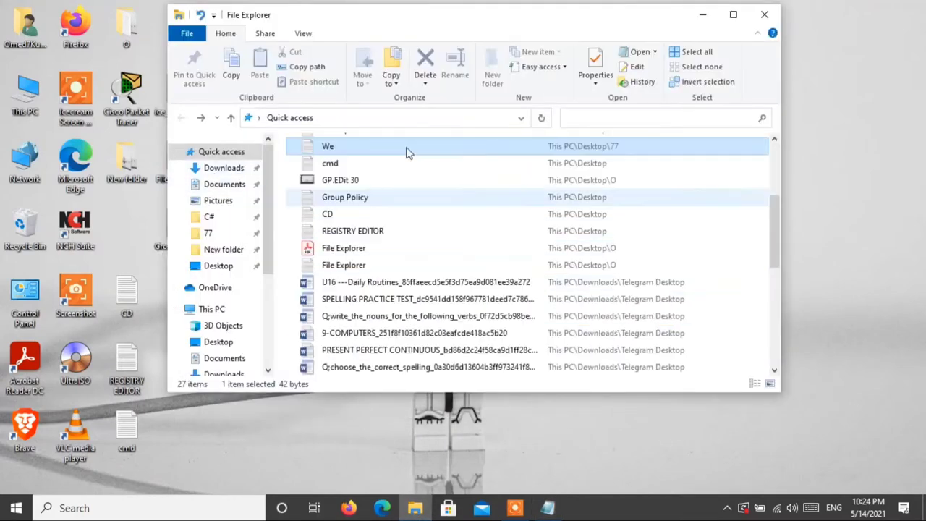
pyautogui.scroll(3, 456, 249)
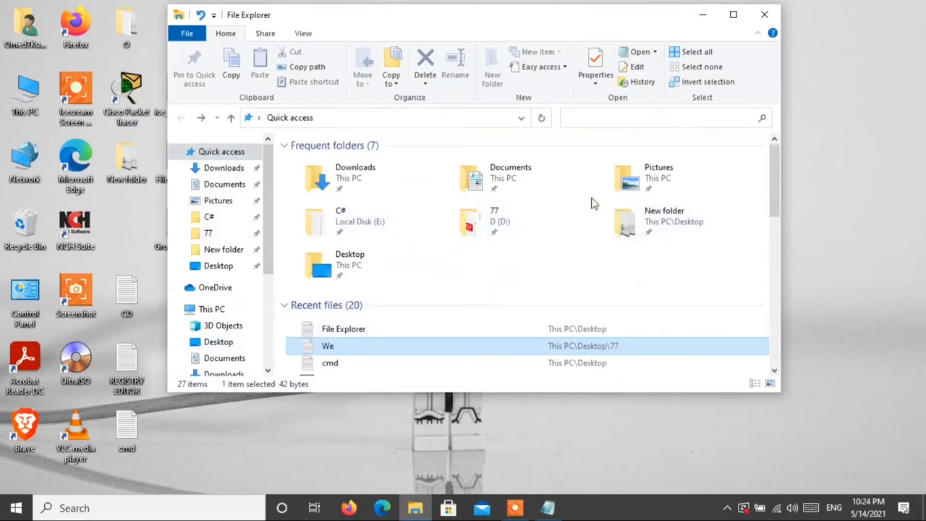
pyautogui.click(412, 231)
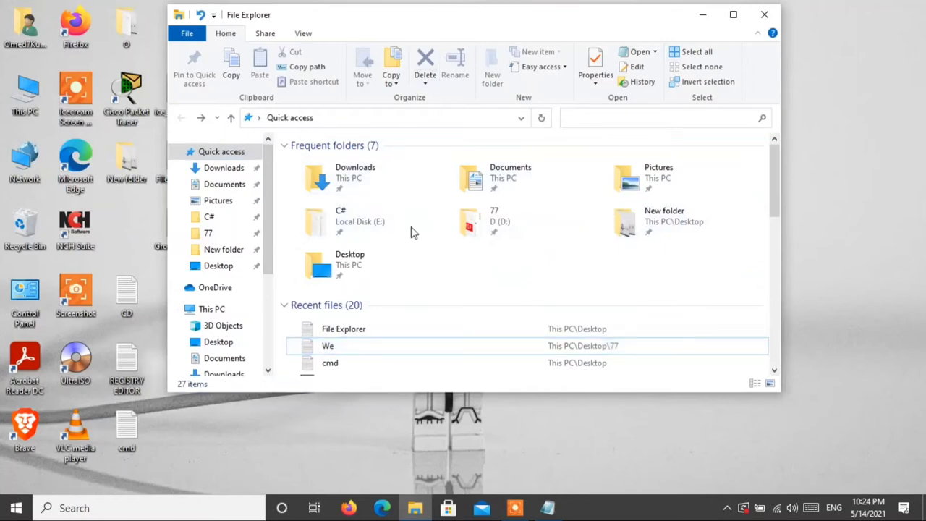
pyautogui.click(302, 34)
pyautogui.click(749, 58)
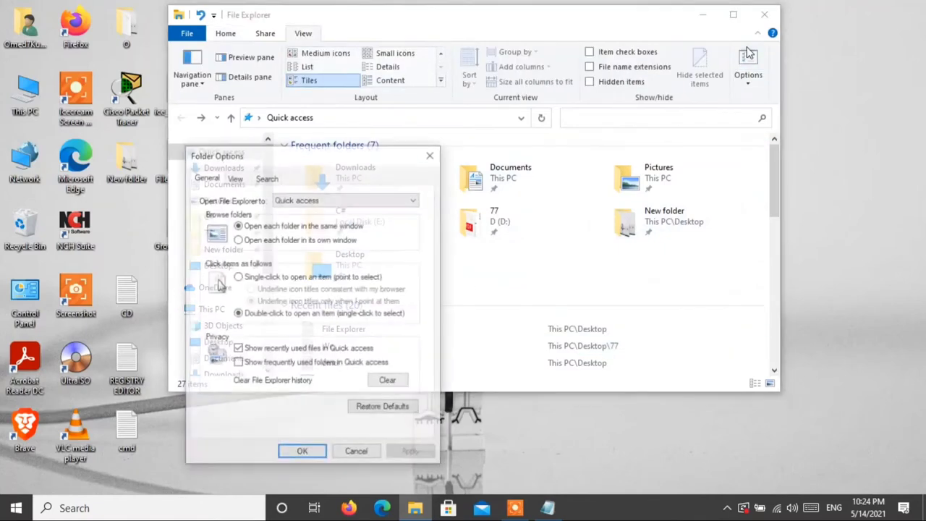
pyautogui.moveTo(345, 159); pyautogui.dragTo(507, 71)
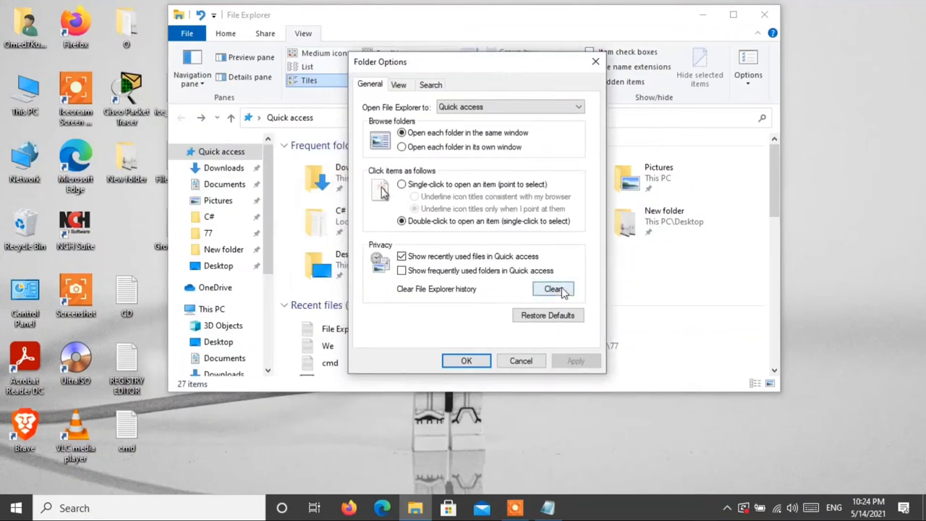
# Switch showing frequently used folders in Quick access on and back off, clear the File Explorer history and apply the options
pyautogui.click(466, 275)
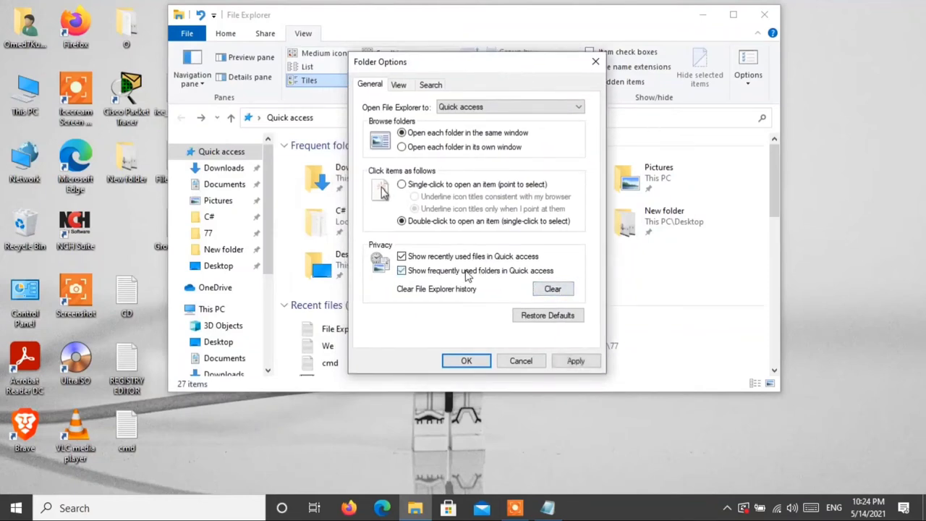
pyautogui.click(465, 271)
pyautogui.click(459, 257)
pyautogui.click(552, 291)
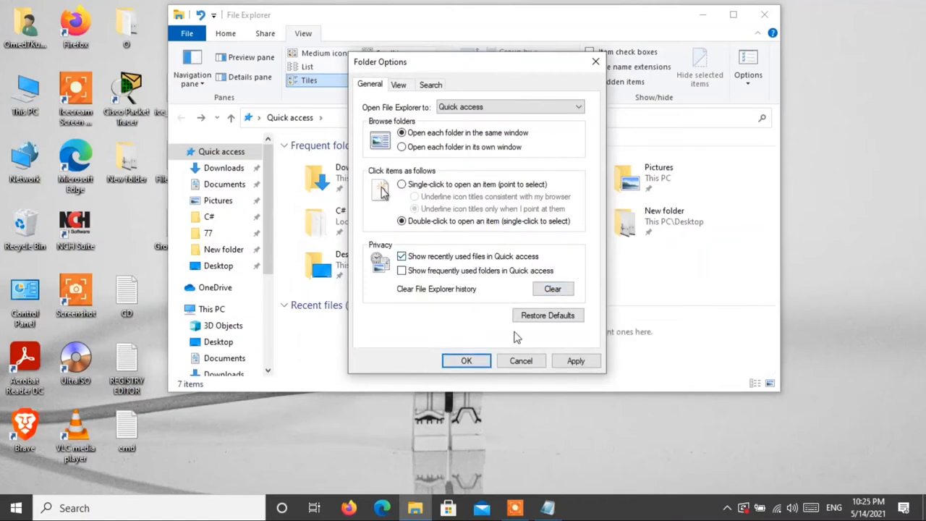
pyautogui.click(571, 364)
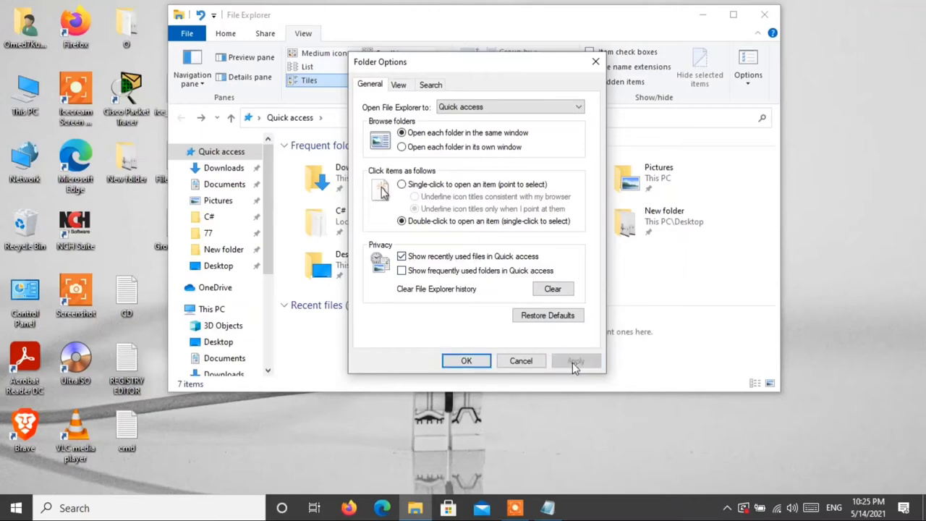
# Confirm and close the Folder Options, minimize File Explorer and bring up the Notepad outline
pyautogui.click(466, 361)
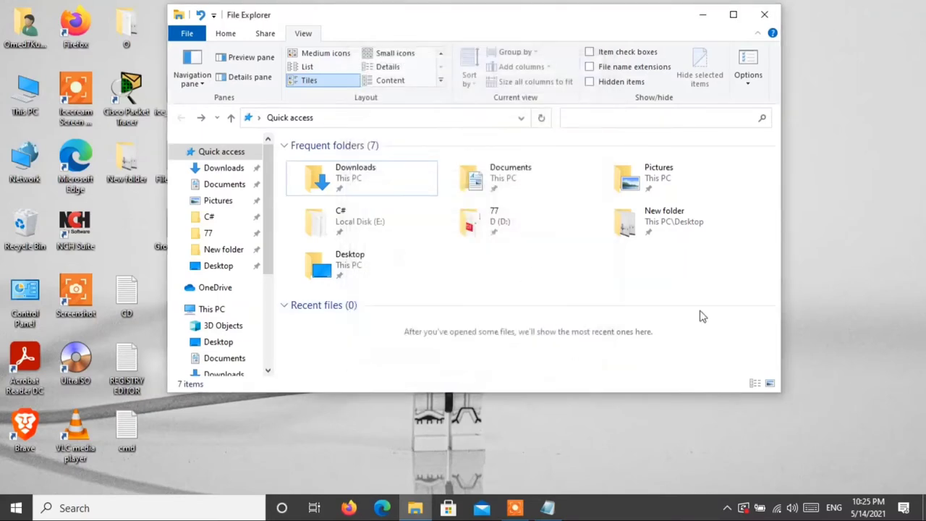
pyautogui.click(702, 15)
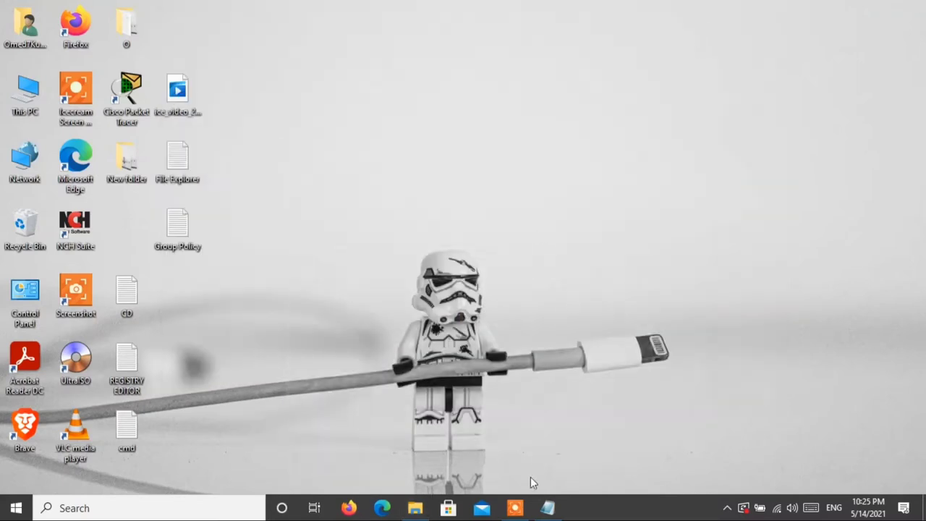
pyautogui.click(549, 509)
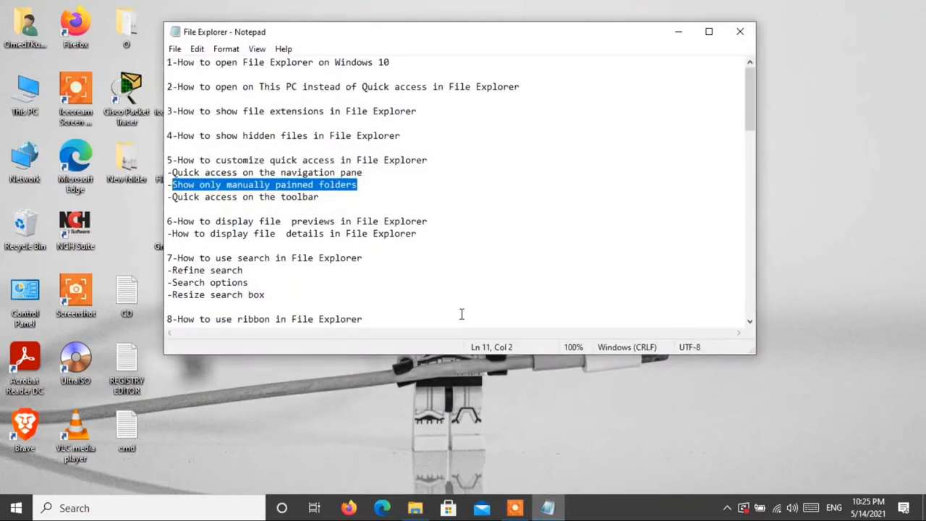
# Highlight the "Quick access on the toolbar" line in the outline, clear the selection and minimize the notes
pyautogui.click(335, 201)
pyautogui.moveTo(334, 201); pyautogui.dragTo(173, 196)
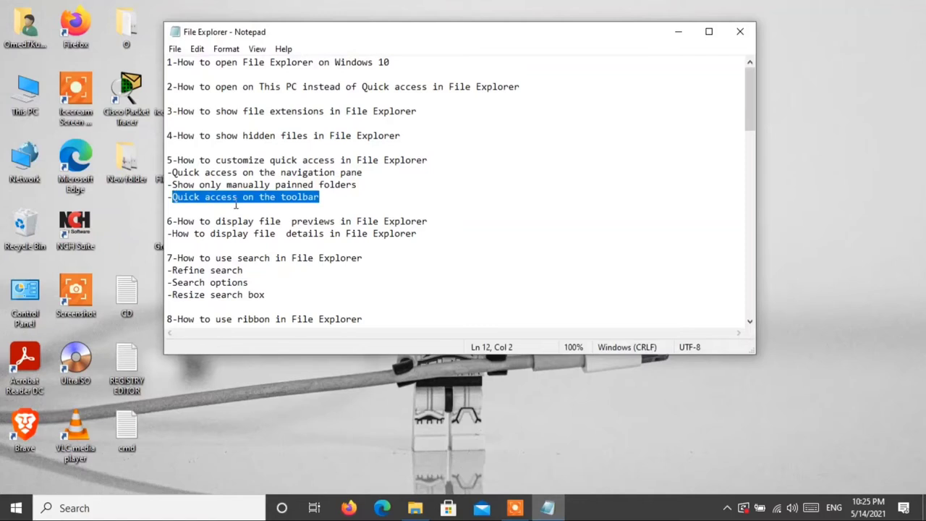
pyautogui.click(342, 200)
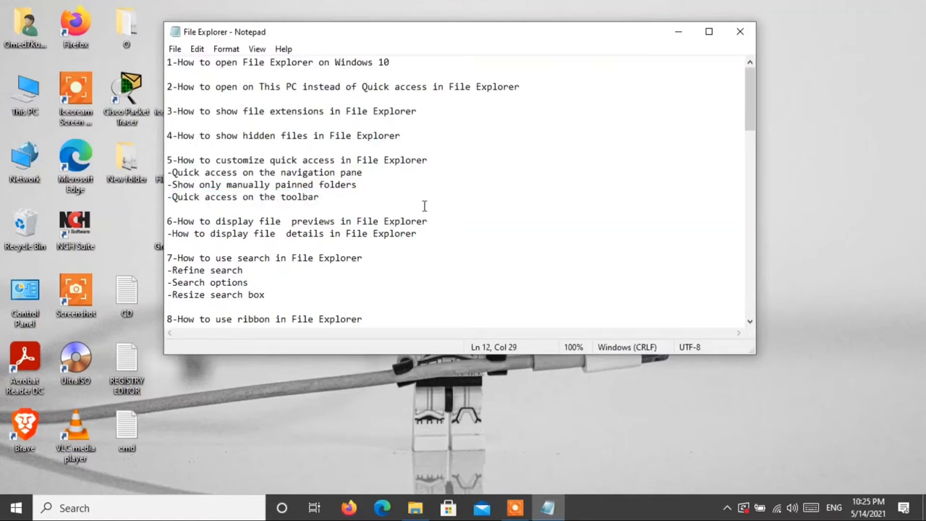
pyautogui.click(677, 32)
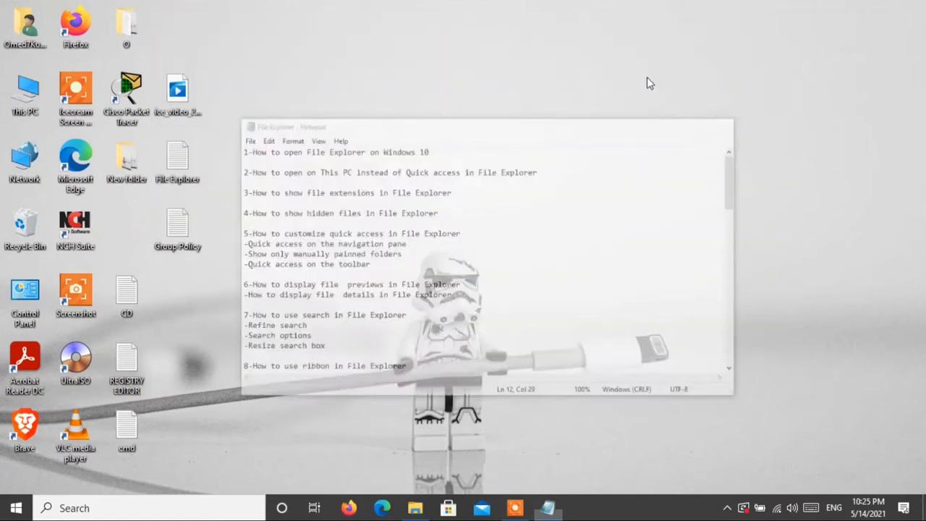
# Bring back the Quick access window in File Explorer and undo the last deletion
pyautogui.click(416, 508)
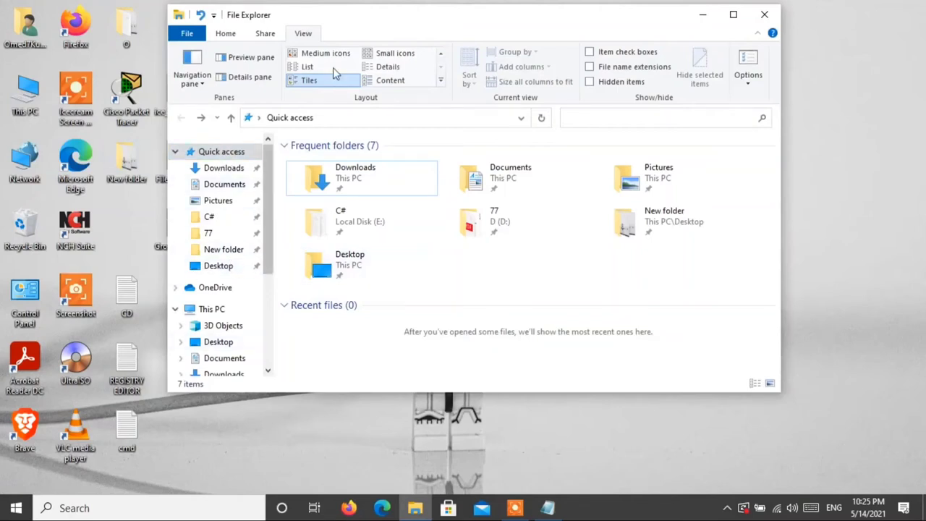
pyautogui.click(230, 34)
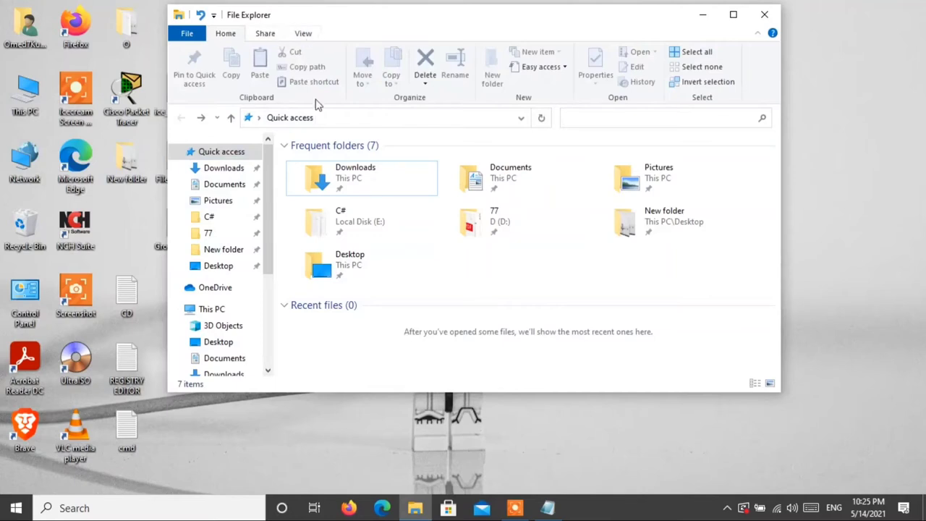
pyautogui.click(214, 15)
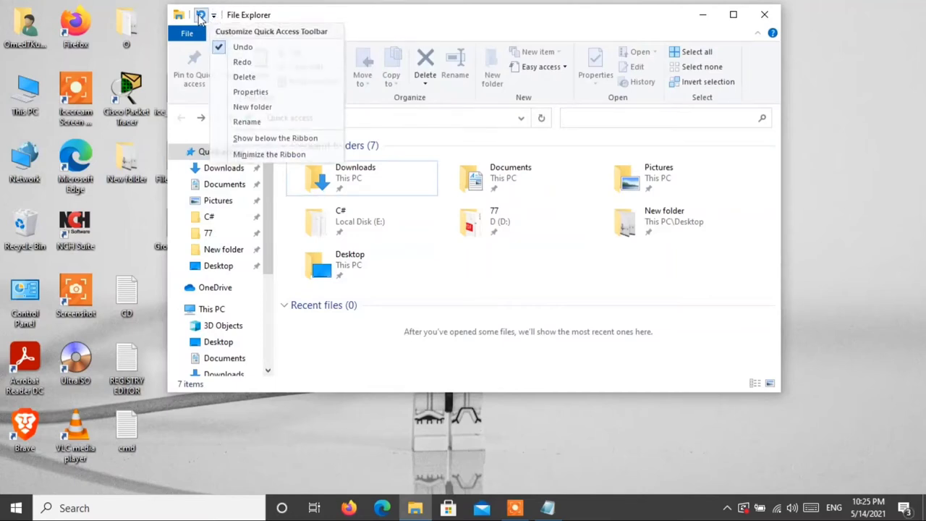
pyautogui.click(201, 15)
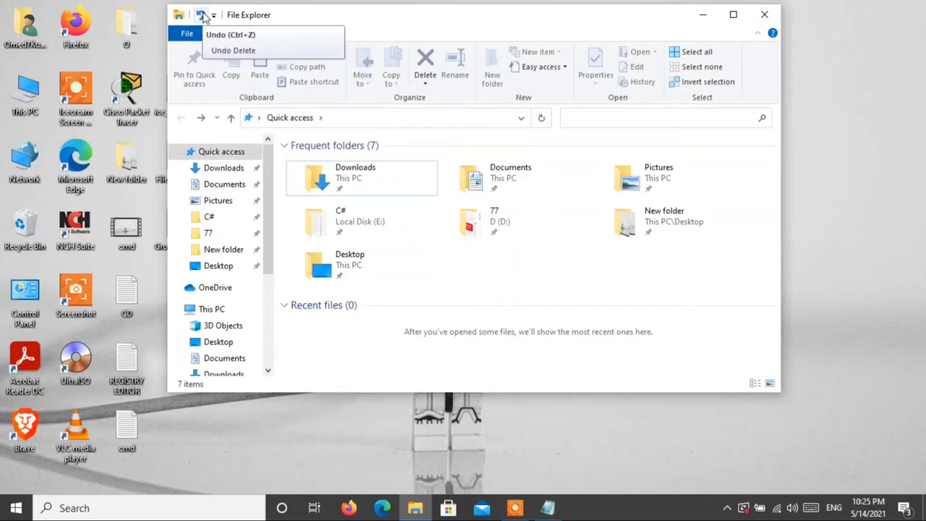
# Add the Redo, Delete, Properties, New folder and Rename commands to the Quick Access Toolbar
pyautogui.click(213, 15)
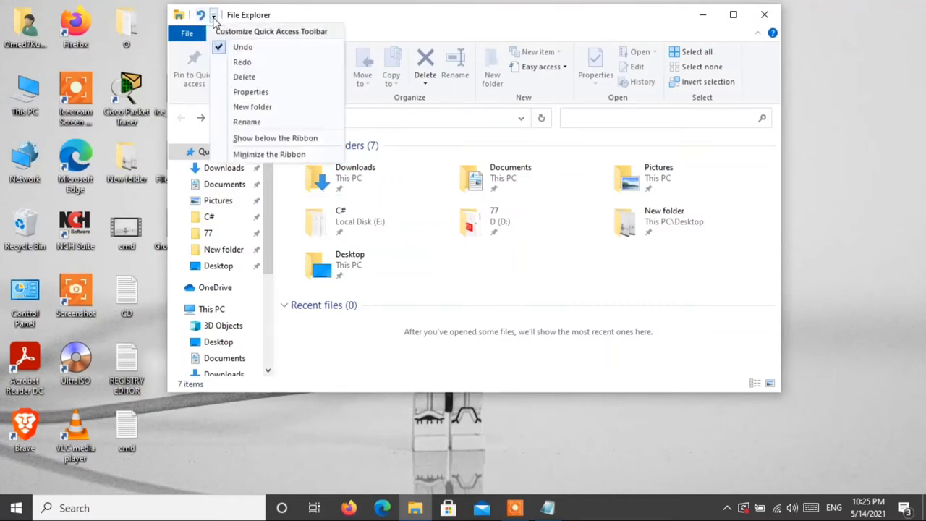
pyautogui.click(242, 62)
pyautogui.click(229, 15)
pyautogui.click(253, 34)
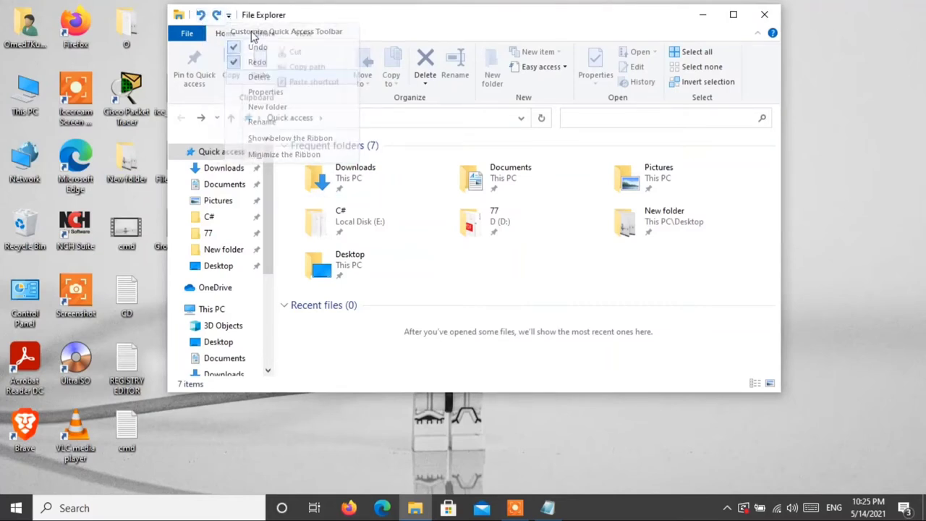
pyautogui.click(243, 15)
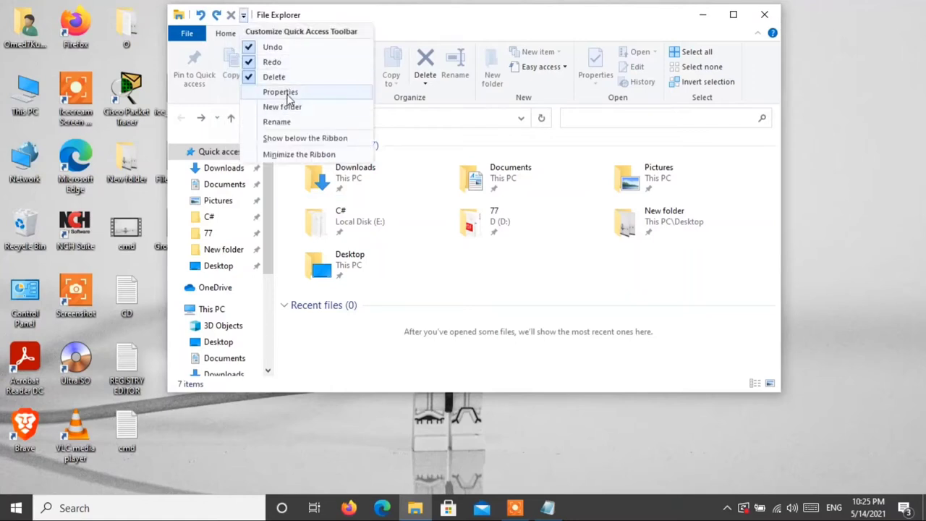
pyautogui.click(288, 92)
pyautogui.click(258, 15)
pyautogui.click(302, 107)
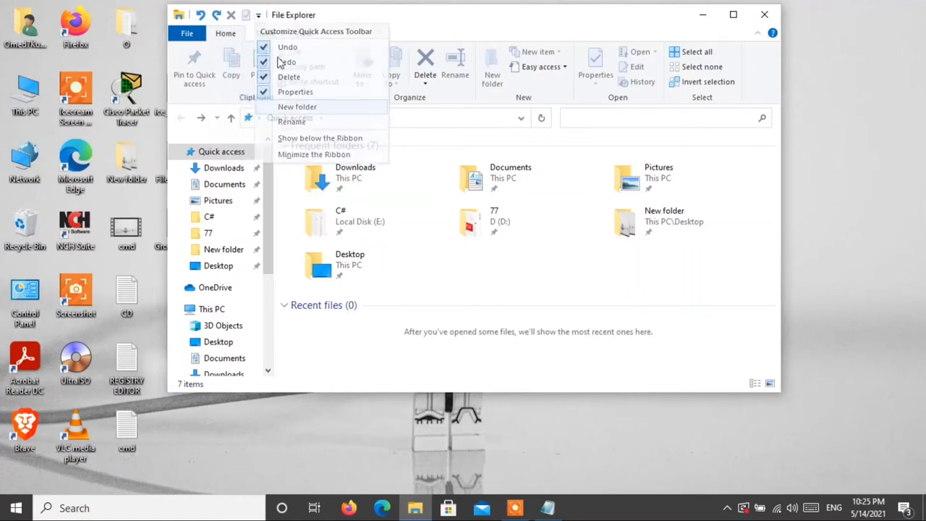
pyautogui.click(273, 15)
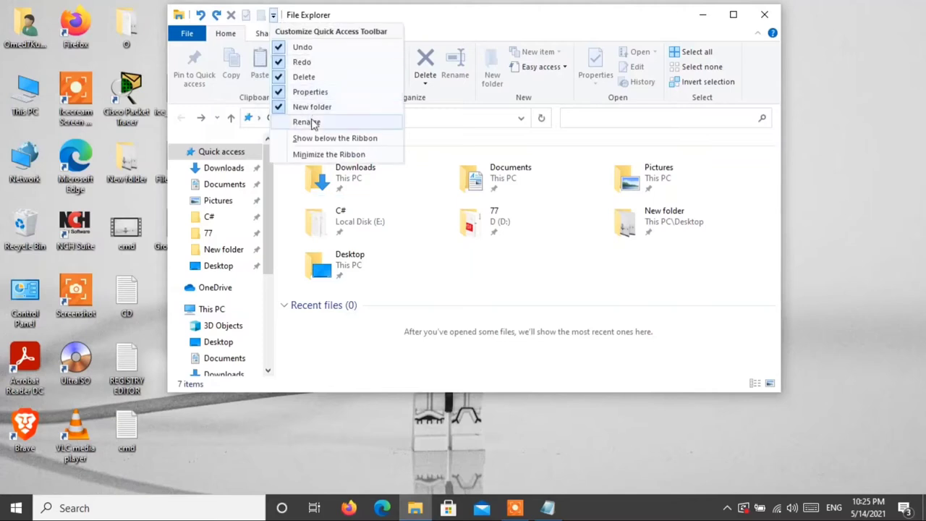
pyautogui.click(311, 123)
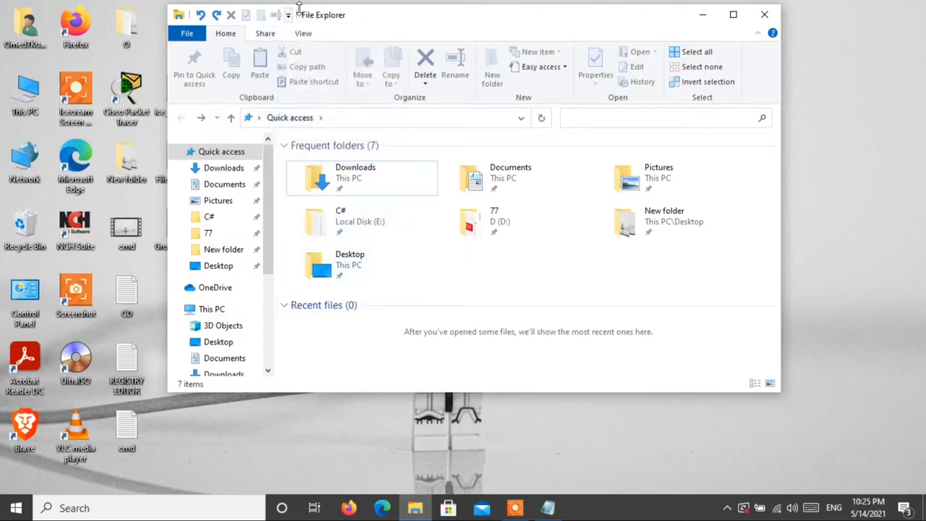
# Glance at the Notepad outline, and show the Quick Access Toolbar below the ribbon and back above it
pyautogui.click(548, 508)
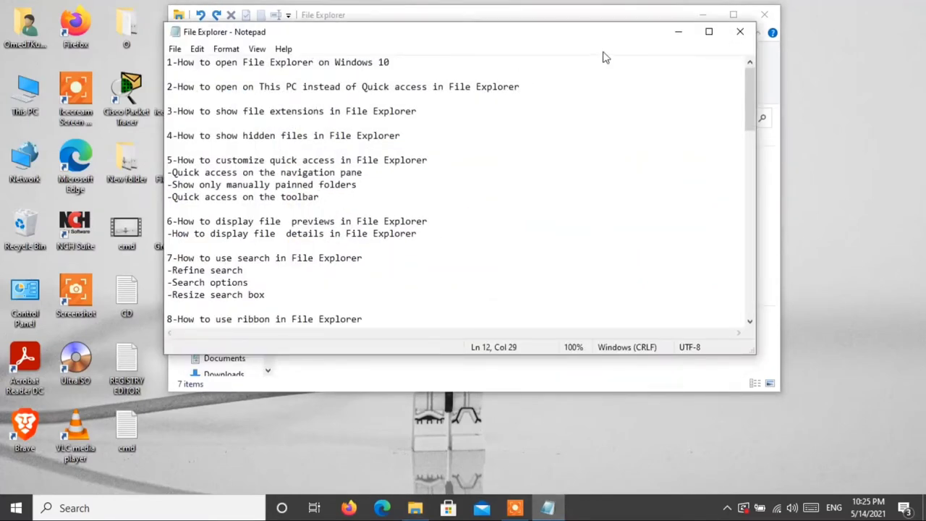
pyautogui.click(678, 31)
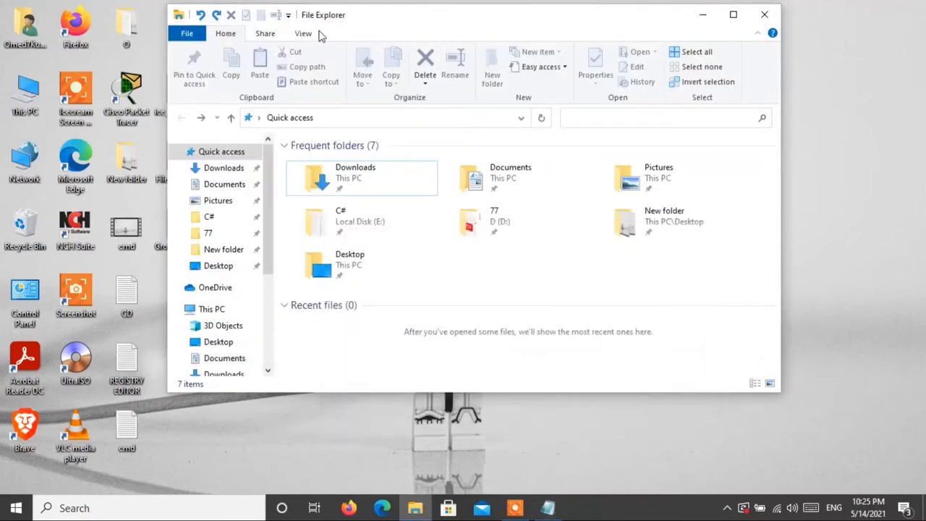
pyautogui.rightClick(343, 16)
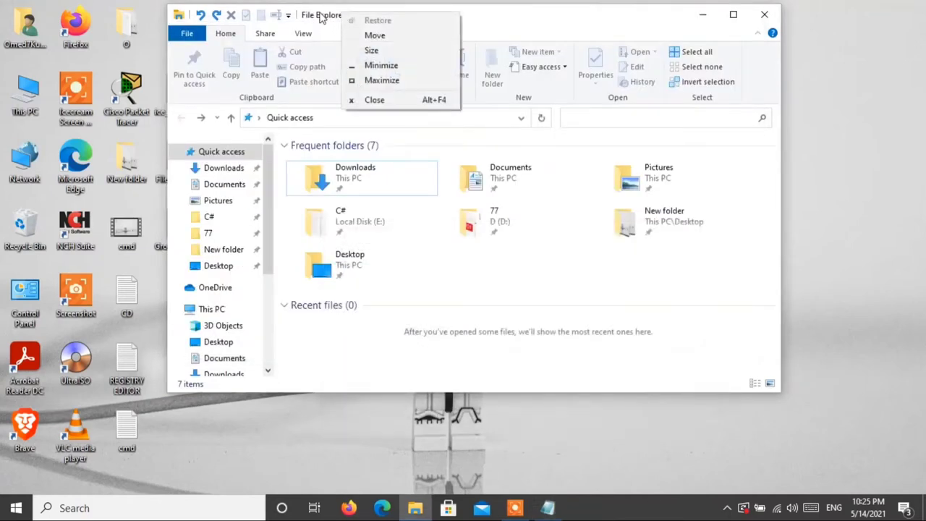
pyautogui.click(239, 15)
pyautogui.rightClick(231, 13)
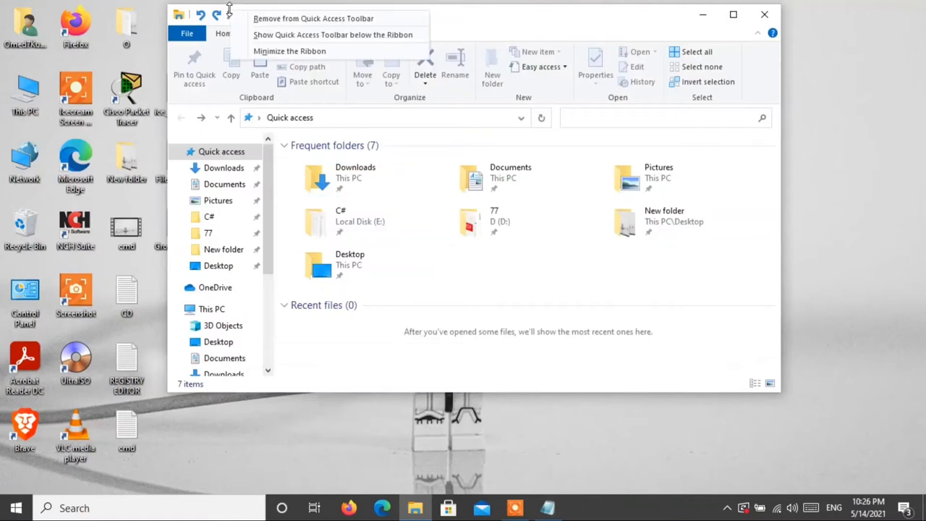
pyautogui.click(301, 36)
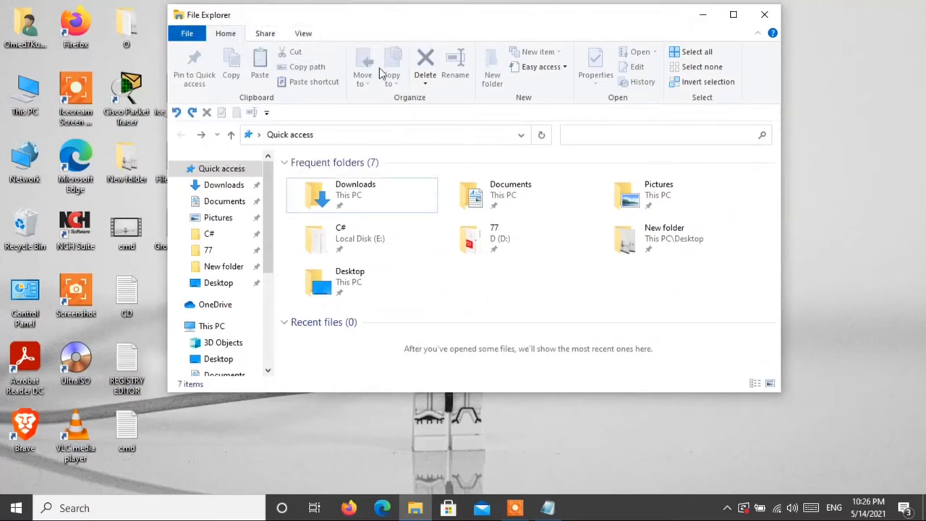
pyautogui.rightClick(318, 118)
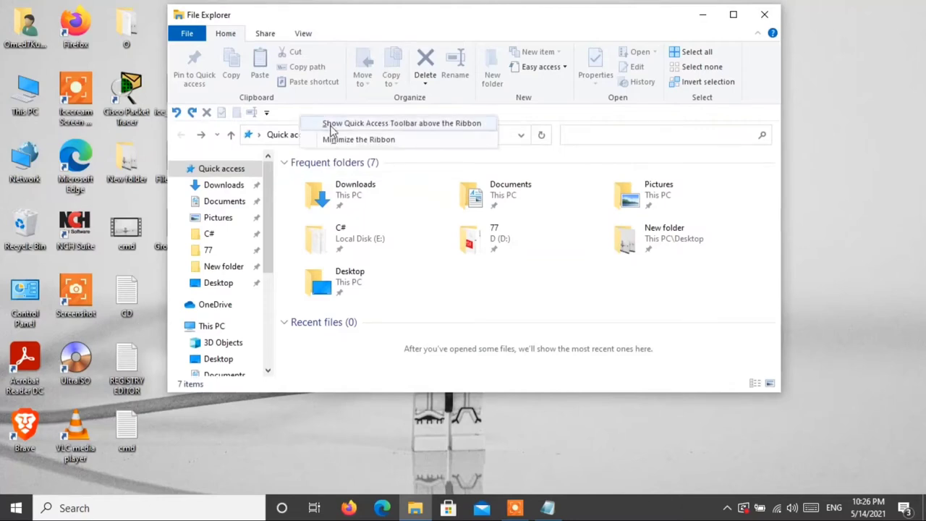
pyautogui.click(329, 125)
# Remove the New folder and Rename commands from the Quick Access Toolbar
pyautogui.click(288, 16)
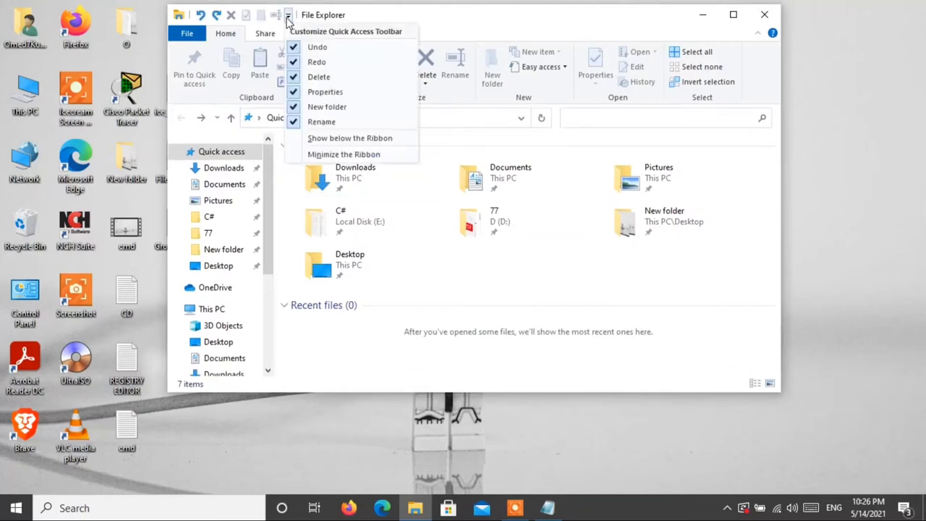
pyautogui.click(299, 107)
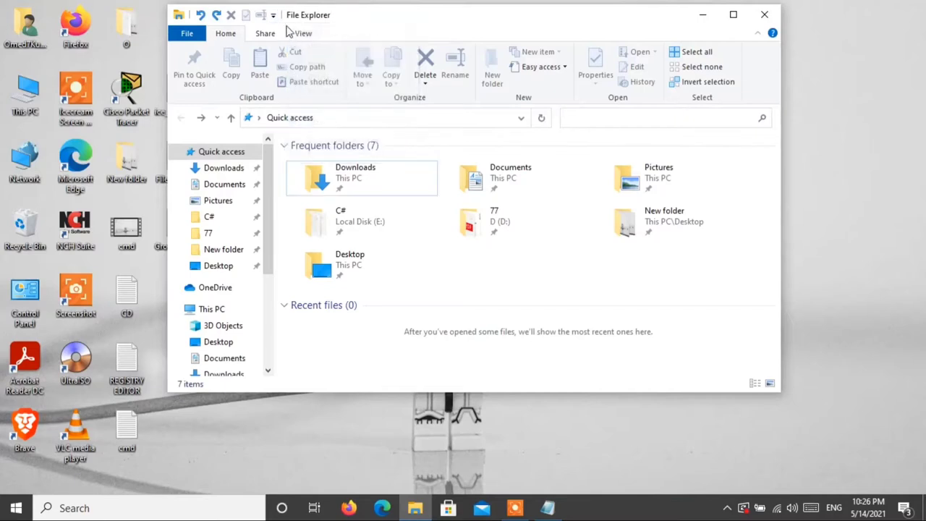
pyautogui.click(273, 15)
pyautogui.click(297, 122)
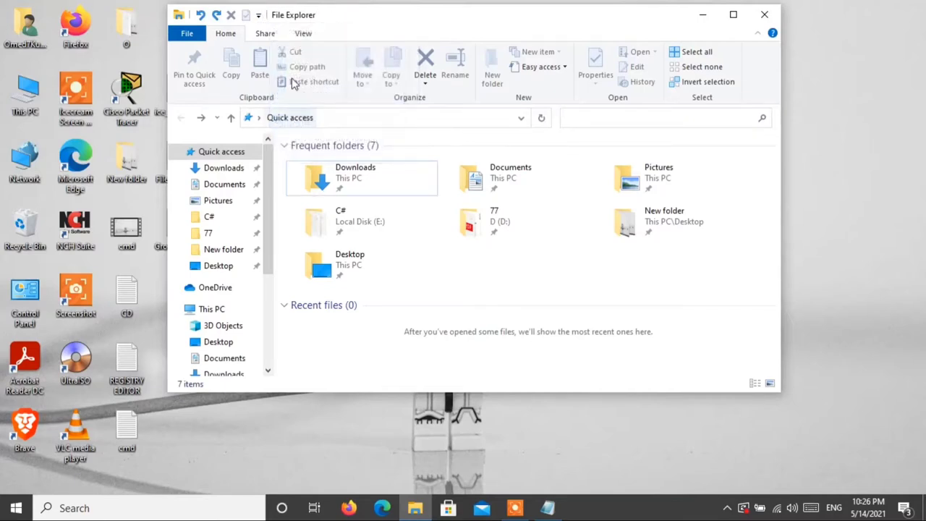
# Add the Zip and Remove access commands from the Share commands to the Quick Access Toolbar
pyautogui.click(274, 35)
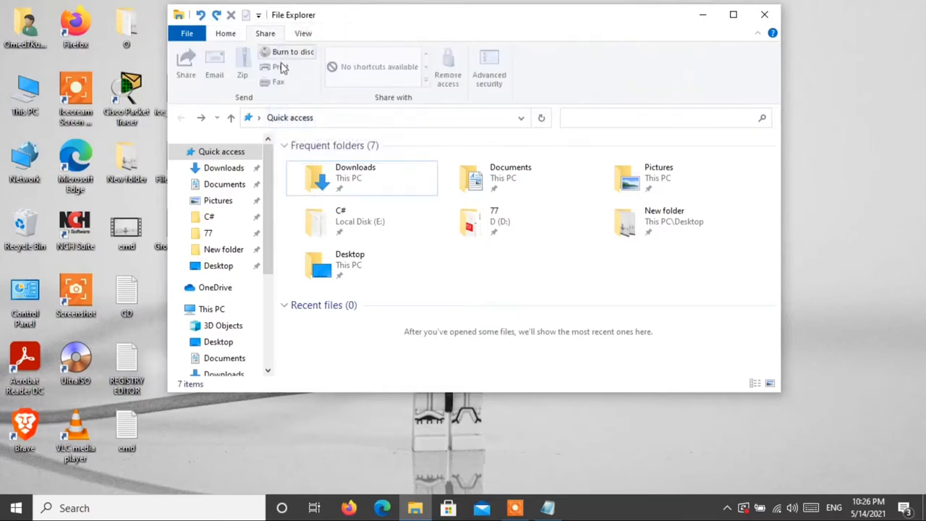
pyautogui.rightClick(243, 63)
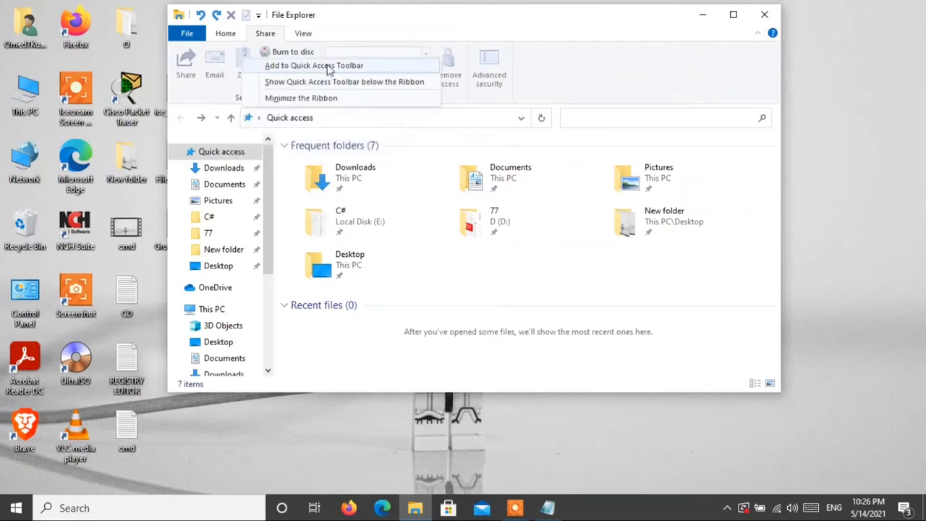
pyautogui.click(364, 67)
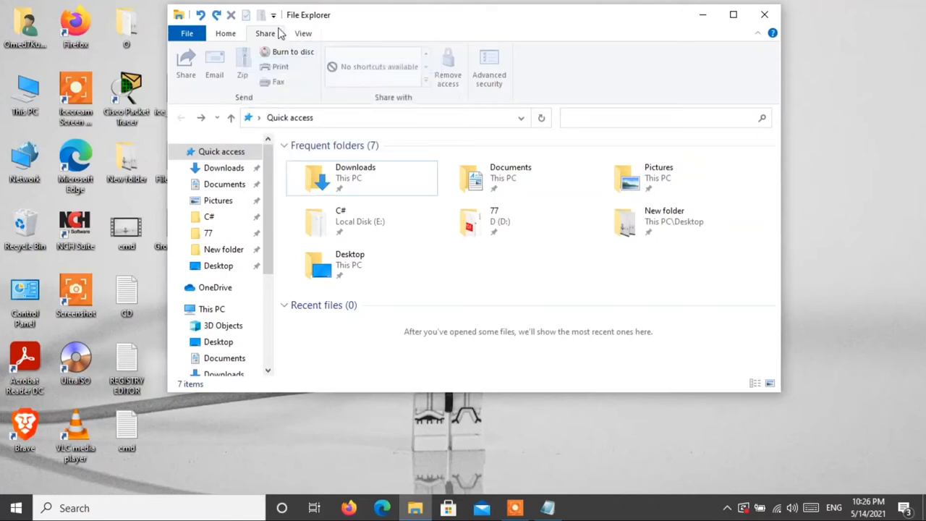
pyautogui.rightClick(455, 63)
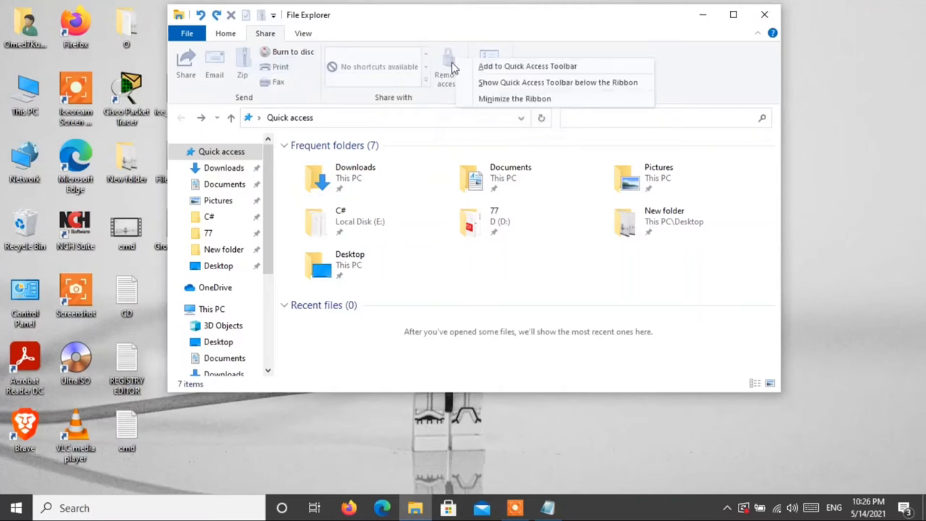
pyautogui.click(478, 67)
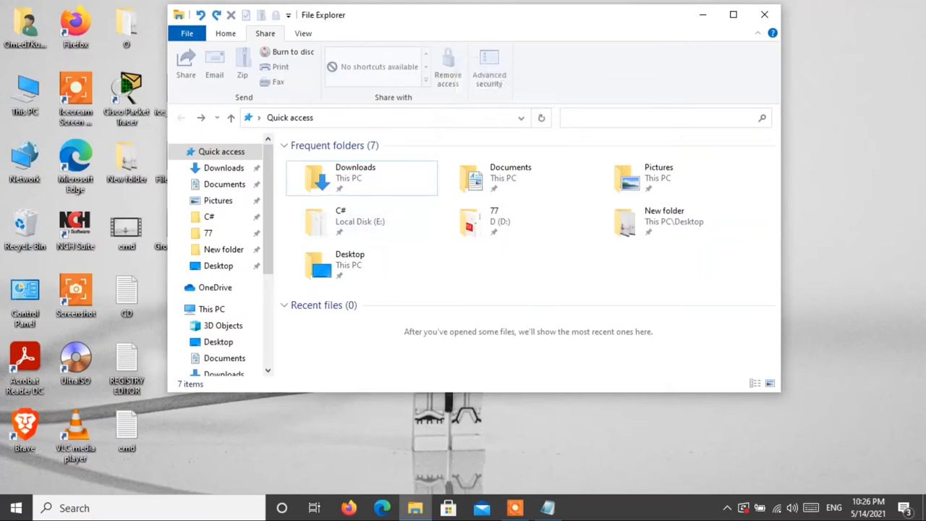
# Check the next topic in the Notepad outline, minimize the notes, and close and reopen File Explorer
pyautogui.click(548, 508)
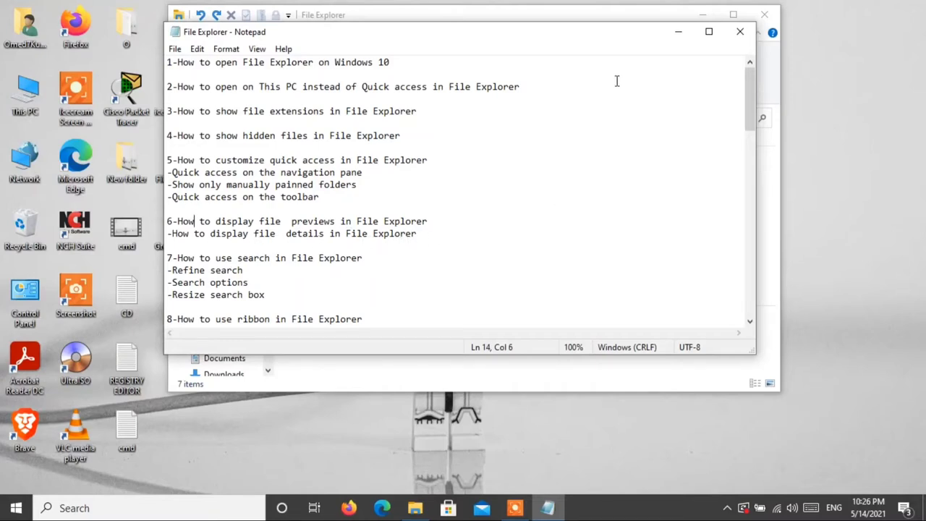
pyautogui.click(680, 35)
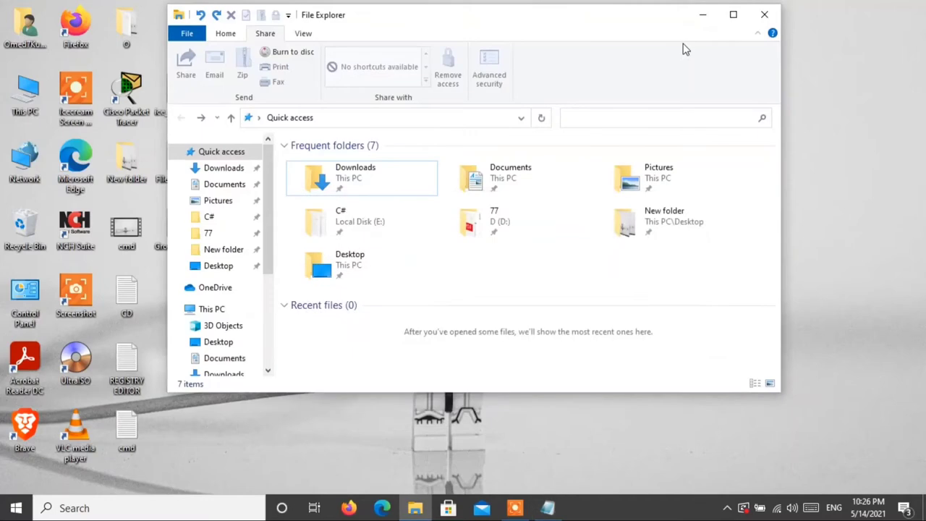
pyautogui.click(233, 34)
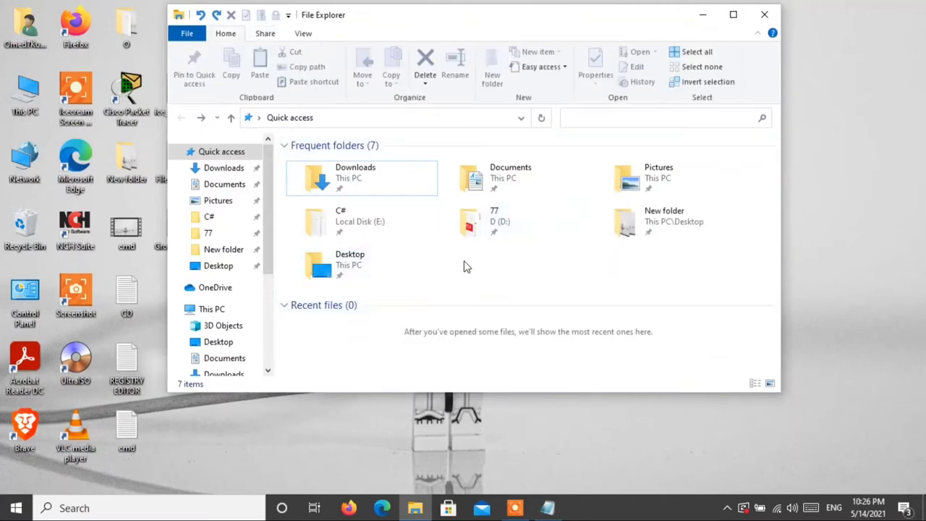
pyautogui.click(764, 16)
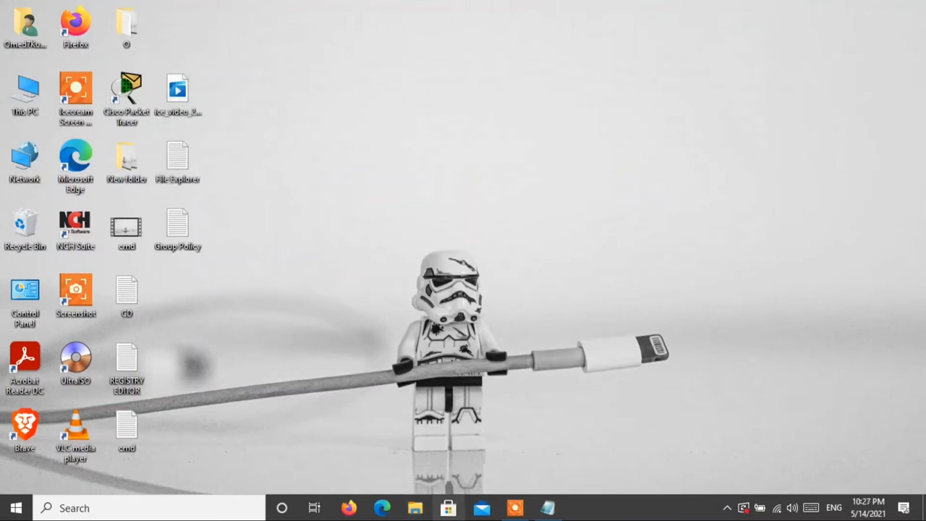
pyautogui.press('super+e')
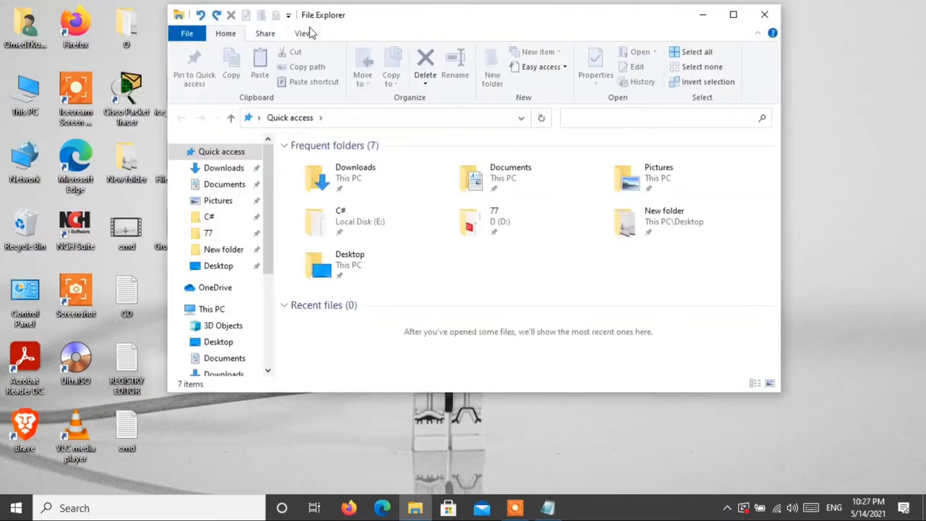
# Show the details pane for the Documents folder in Quick access and switch the file layout to Details
pyautogui.click(304, 33)
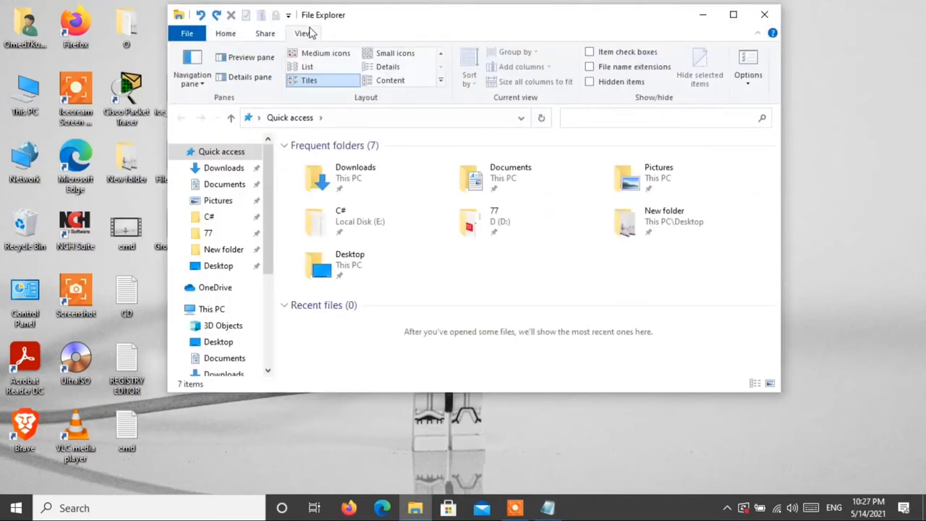
pyautogui.click(249, 77)
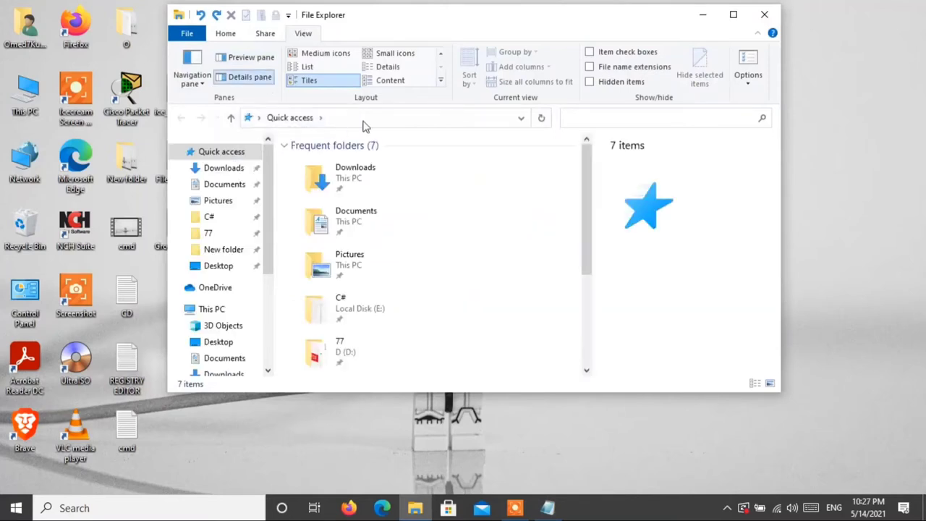
pyautogui.click(347, 222)
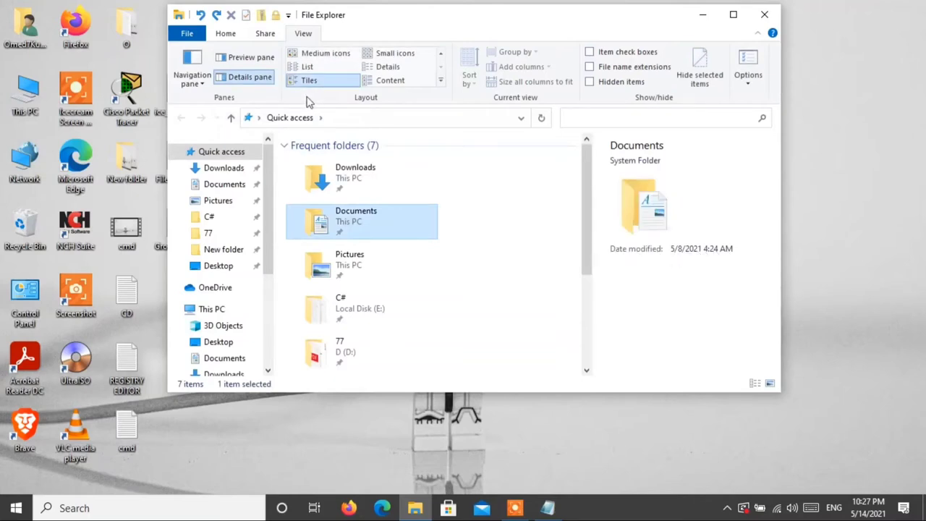
pyautogui.click(398, 67)
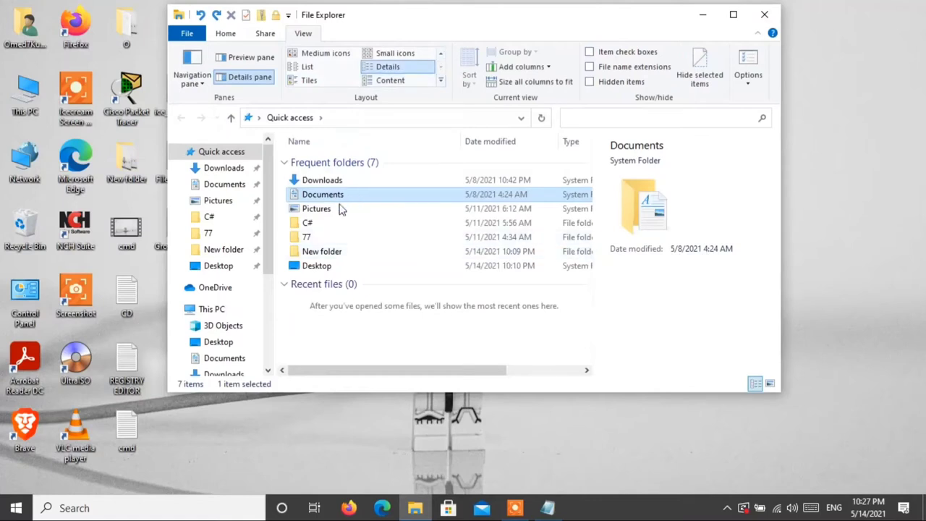
# Turn on the preview pane, open New folder from Quick access, and go up to the Desktop folder
pyautogui.click(236, 59)
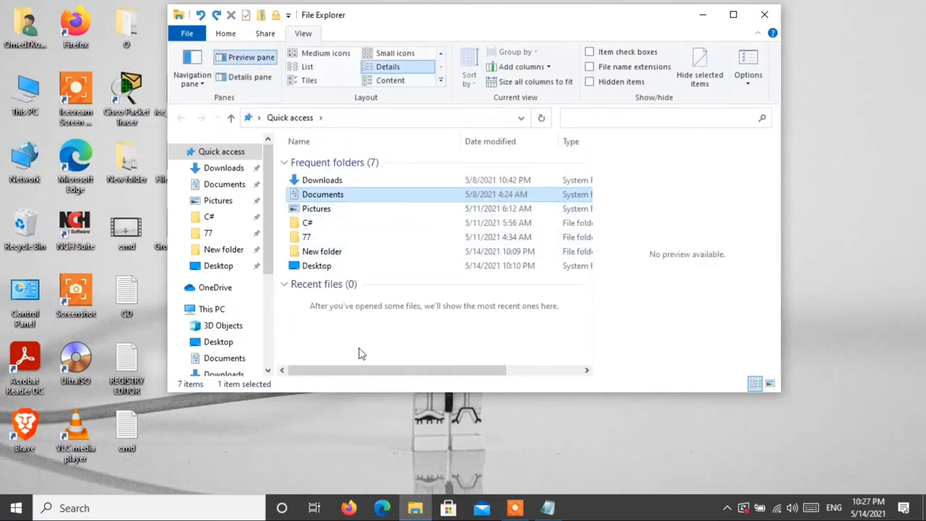
pyautogui.click(336, 226)
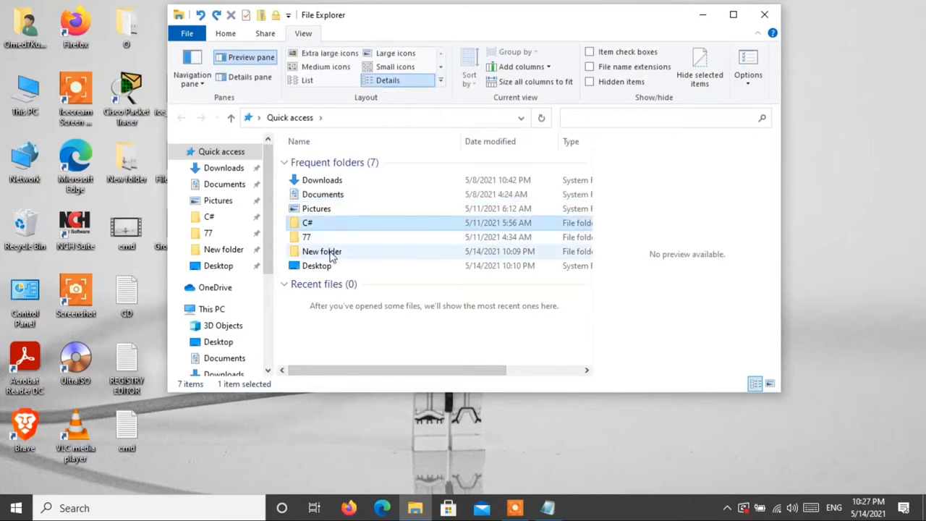
pyautogui.click(333, 253)
pyautogui.doubleClick(333, 254)
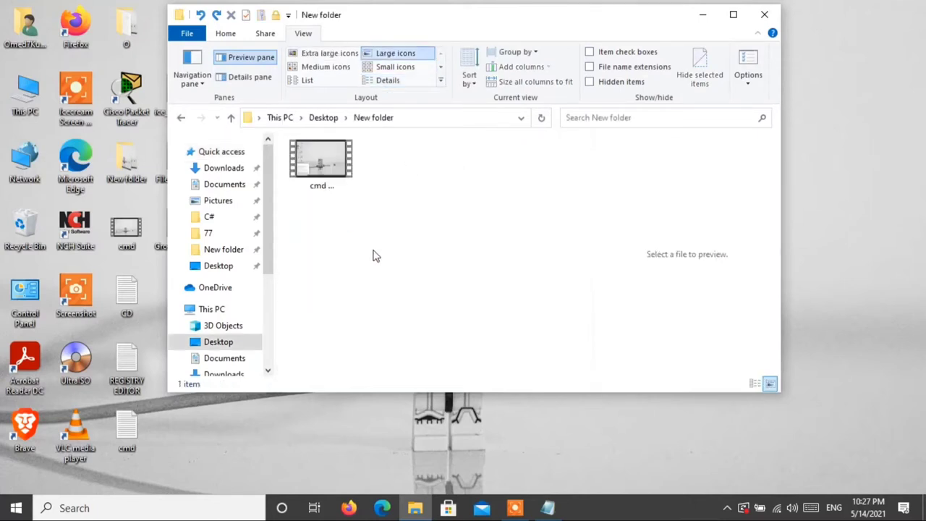
pyautogui.click(332, 118)
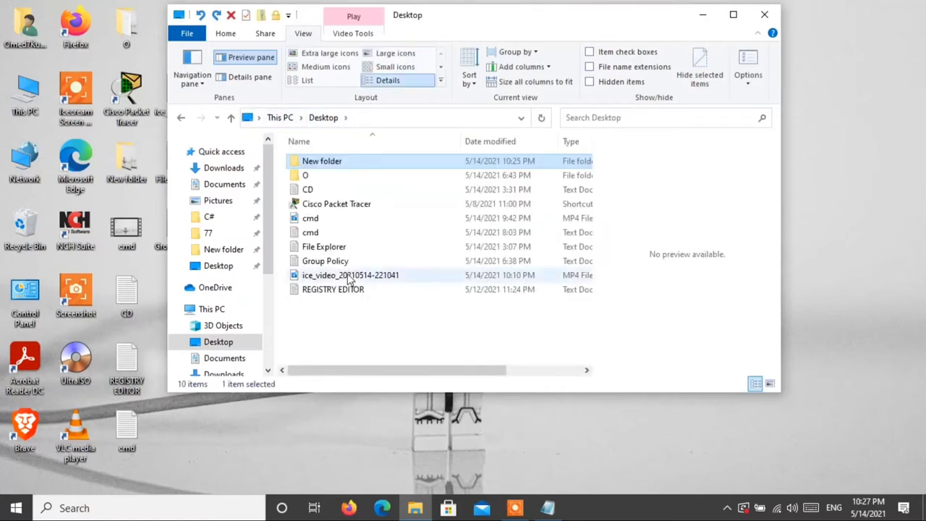
# Preview the cmd, CD, Group Policy and REGISTRY EDITOR text files in the Desktop folder, and clear the selection
pyautogui.click(331, 234)
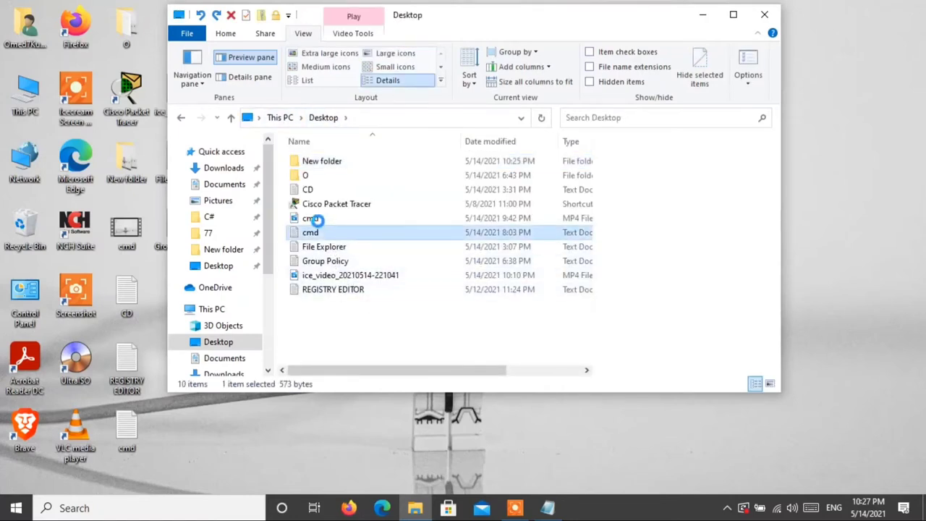
pyautogui.scroll(-7, 685, 192)
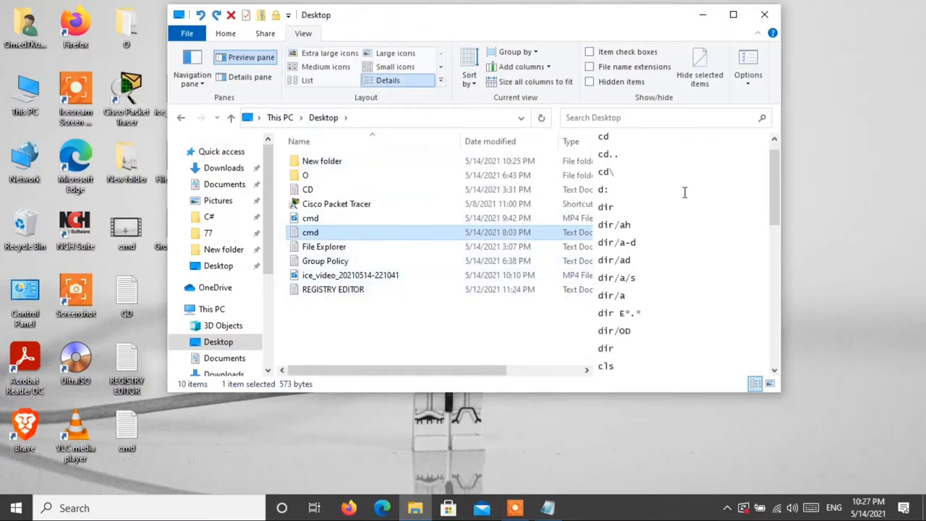
pyautogui.scroll(-2, 689, 217)
pyautogui.scroll(10, 691, 238)
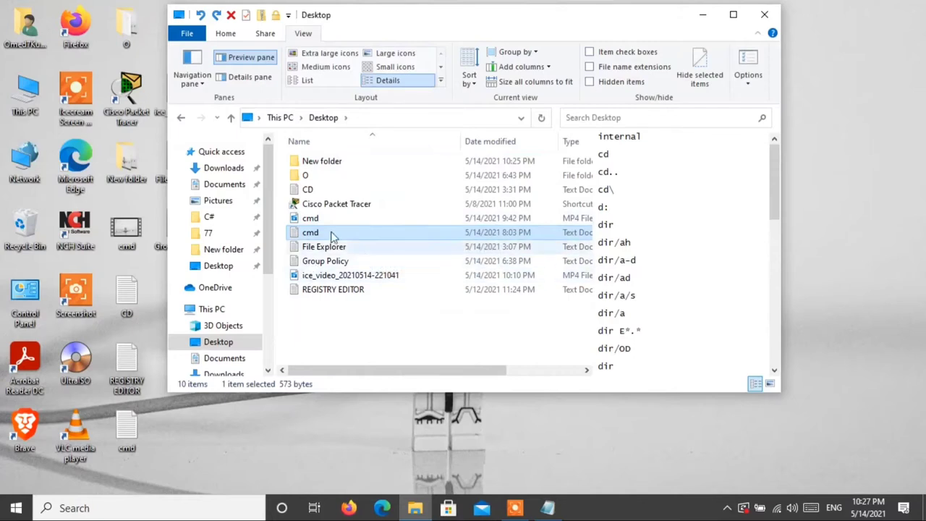
pyautogui.click(345, 192)
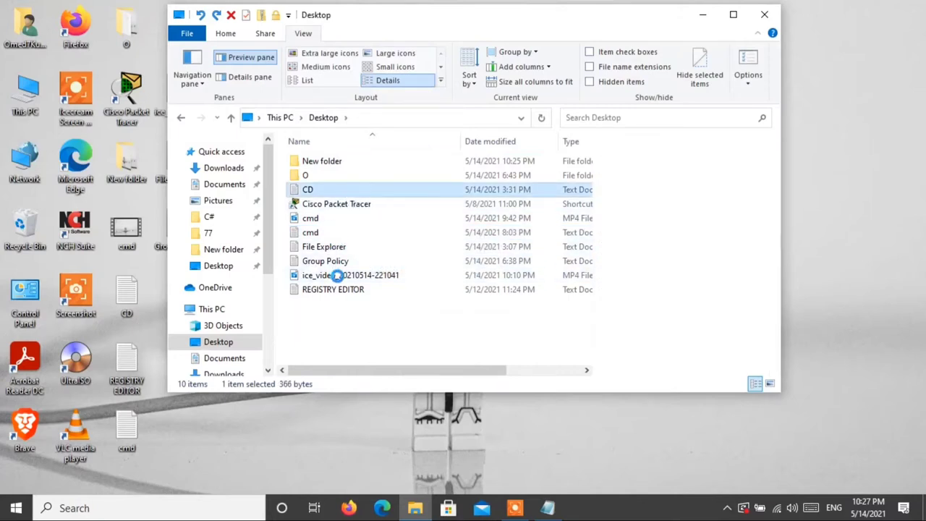
pyautogui.click(340, 262)
pyautogui.click(358, 289)
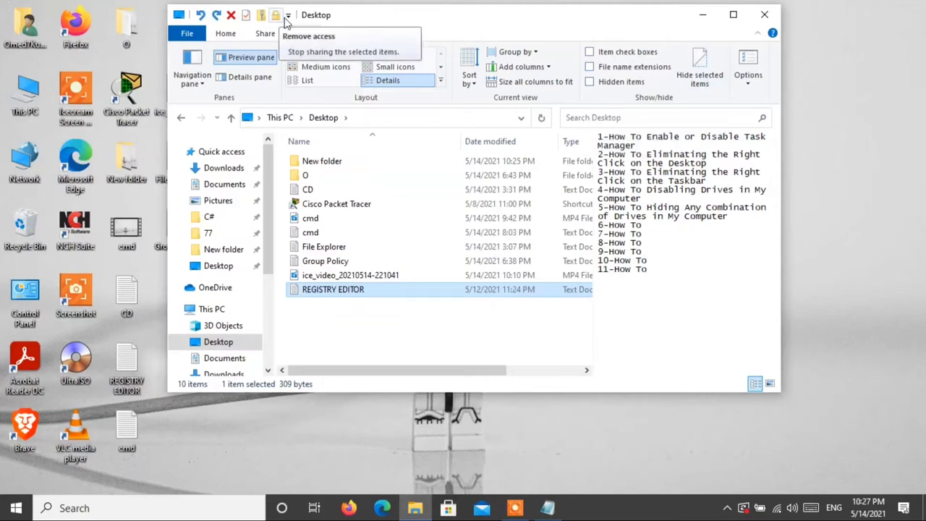
pyautogui.click(420, 308)
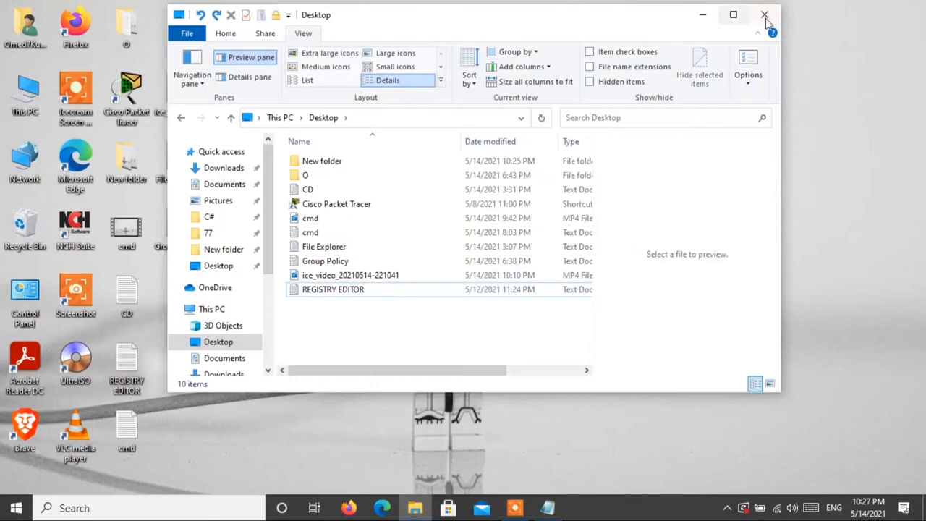
# Close File Explorer and highlight the word "details" under topic 6 in the Notepad outline
pyautogui.click(763, 16)
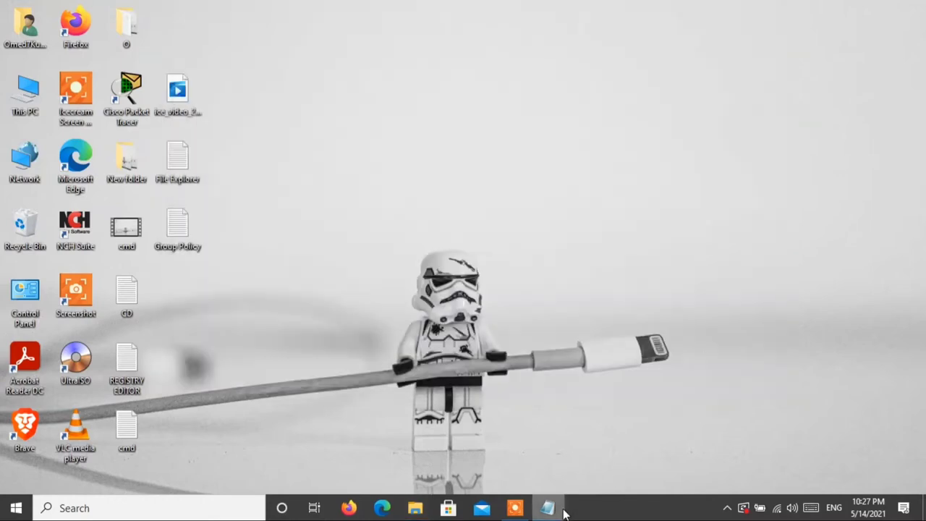
pyautogui.click(562, 511)
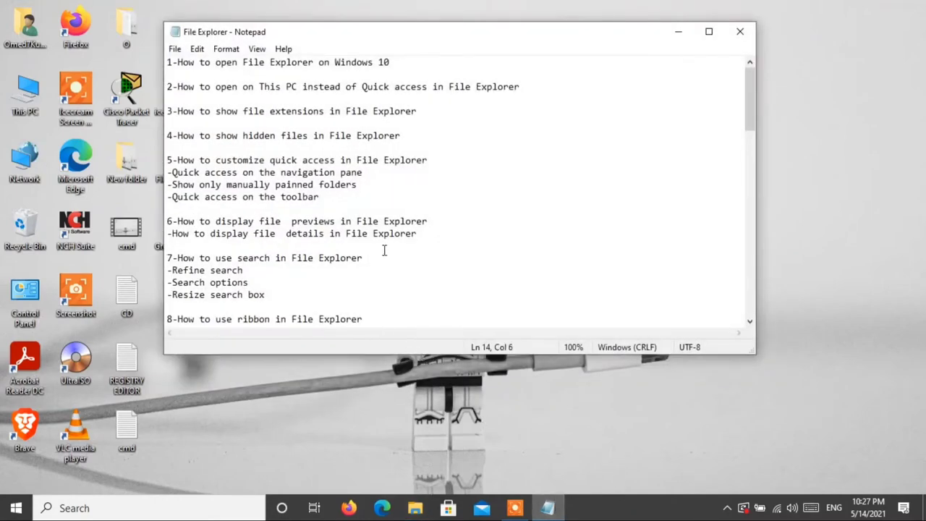
pyautogui.click(418, 220)
pyautogui.moveTo(286, 235); pyautogui.dragTo(331, 235)
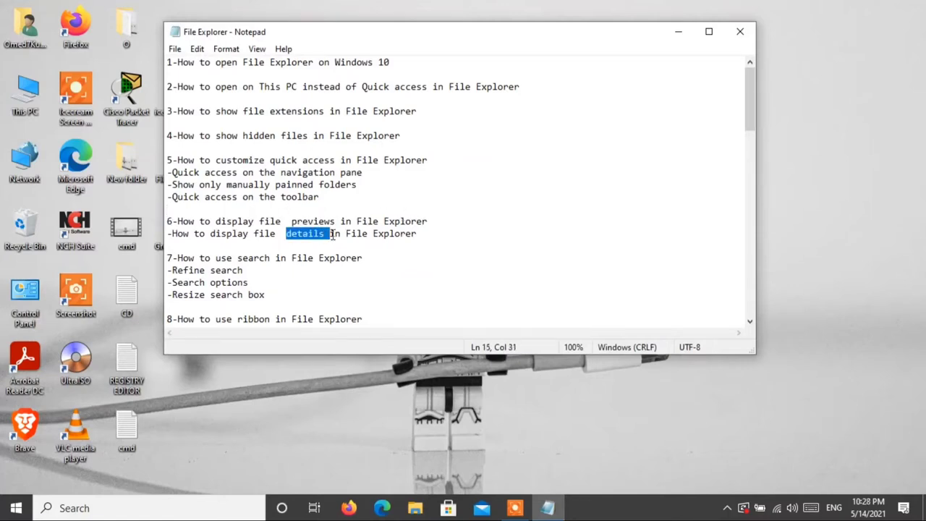
# Reopen File Explorer and browse through New folder to the Desktop folder
pyautogui.click(414, 510)
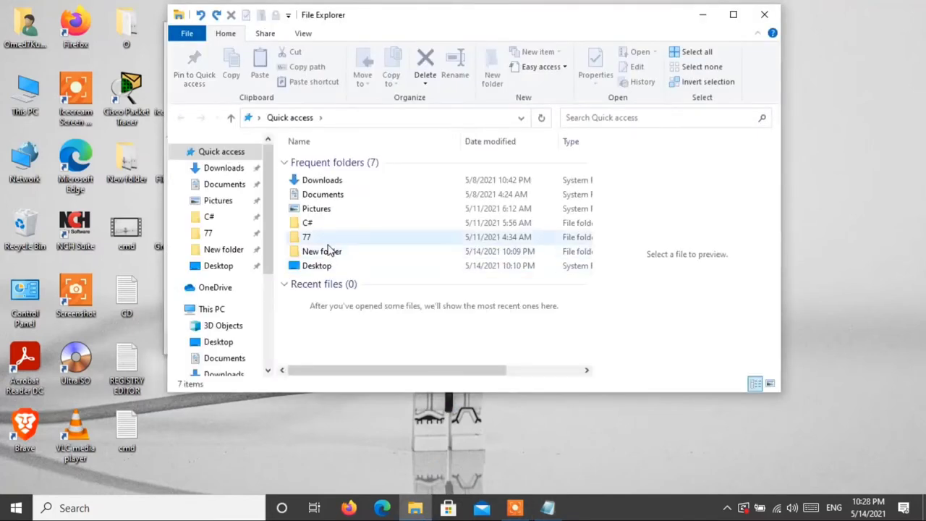
pyautogui.click(329, 252)
pyautogui.doubleClick(329, 252)
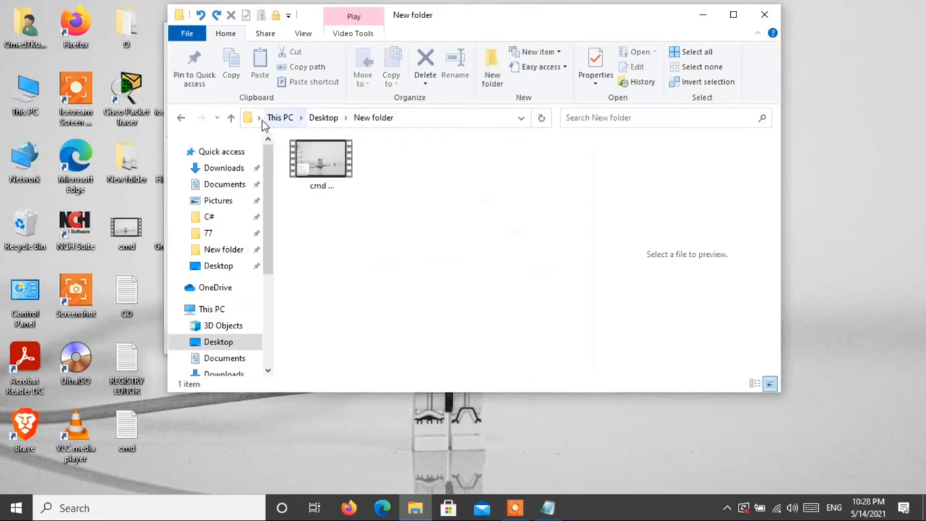
pyautogui.click(333, 123)
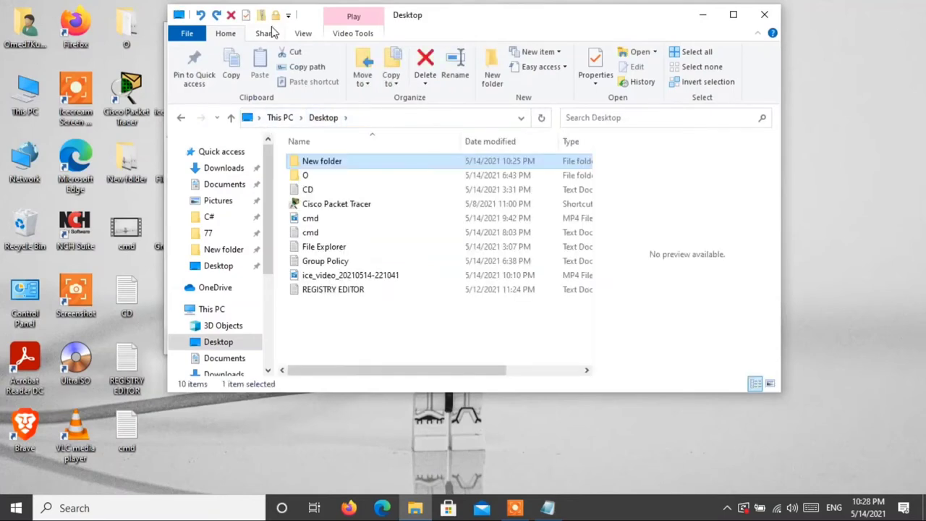
# Show the details pane for New folder, preview the CD text file in the preview pane, and return to the details pane
pyautogui.click(303, 33)
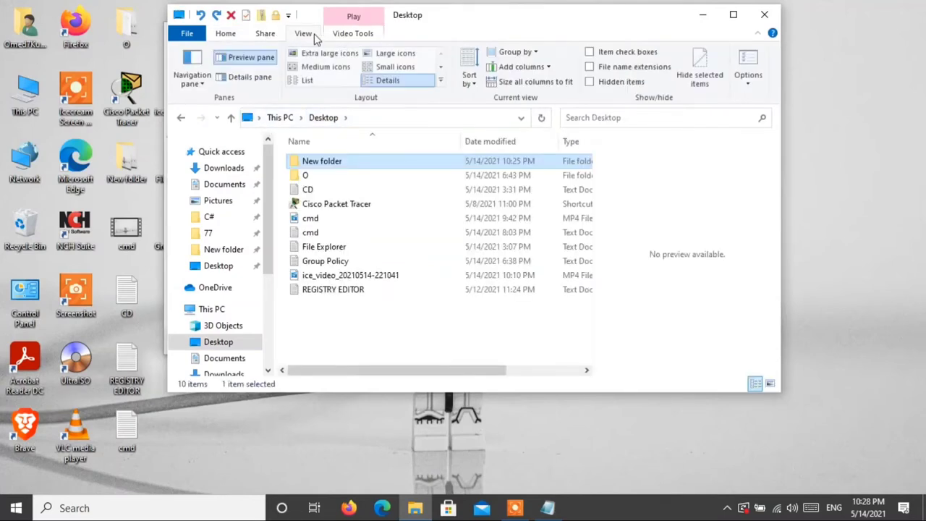
pyautogui.click(242, 77)
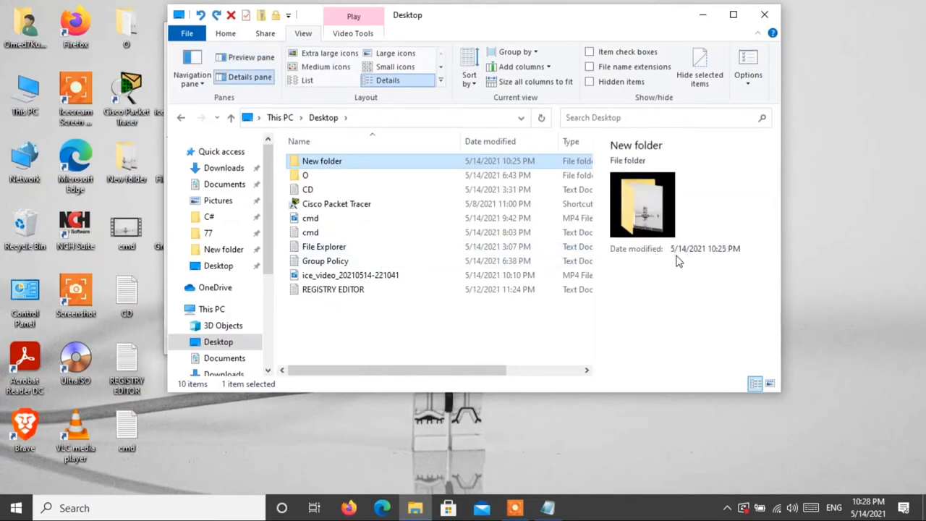
pyautogui.click(243, 61)
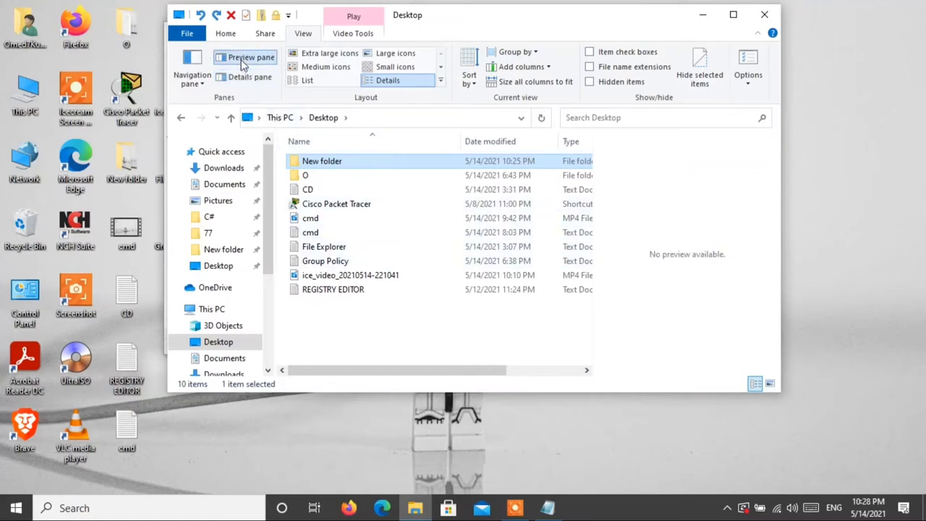
pyautogui.click(342, 193)
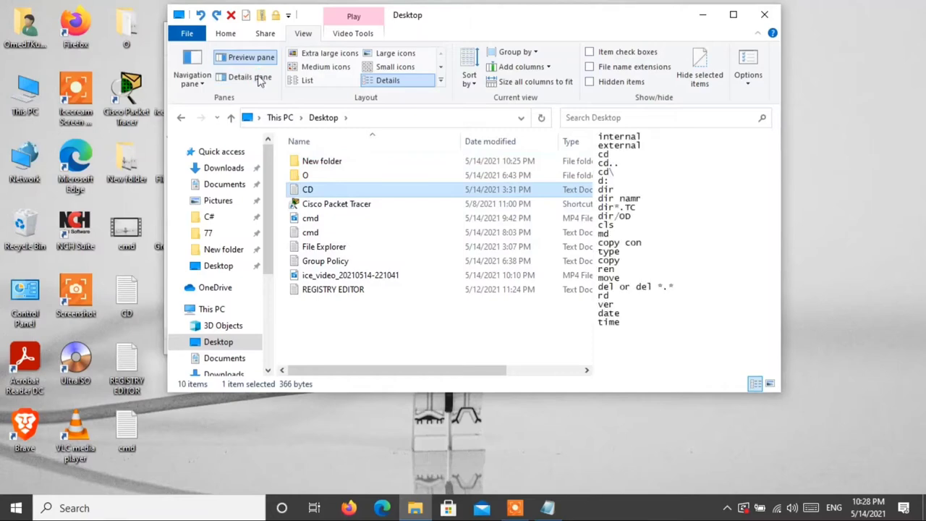
pyautogui.click(249, 77)
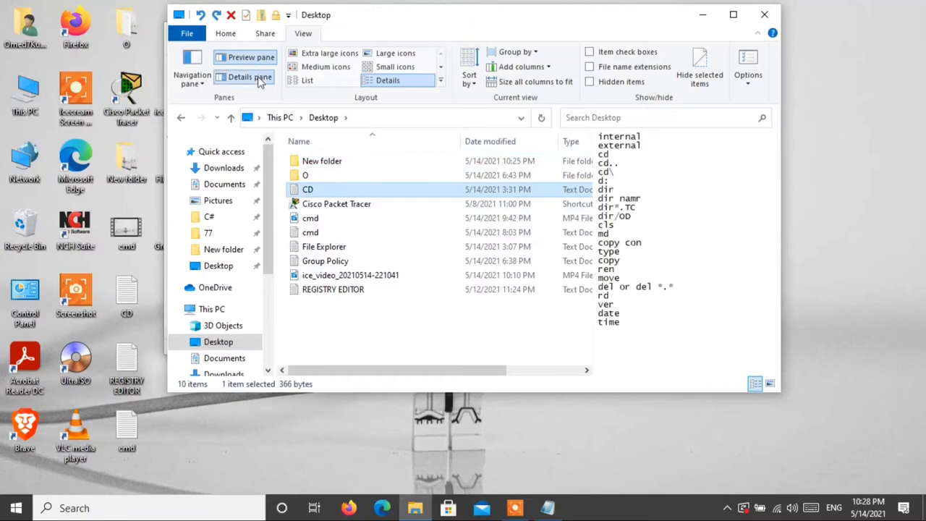
# Close File Explorer and highlight topic 7, "How to use search in File Explorer", in the Notepad outline
pyautogui.click(763, 15)
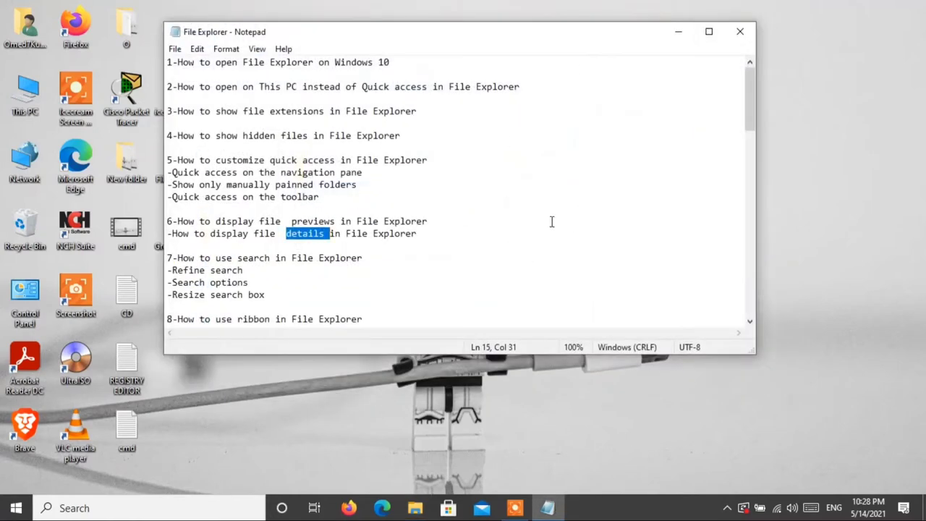
pyautogui.scroll(-1, 338, 264)
pyautogui.scroll(-2, 204, 229)
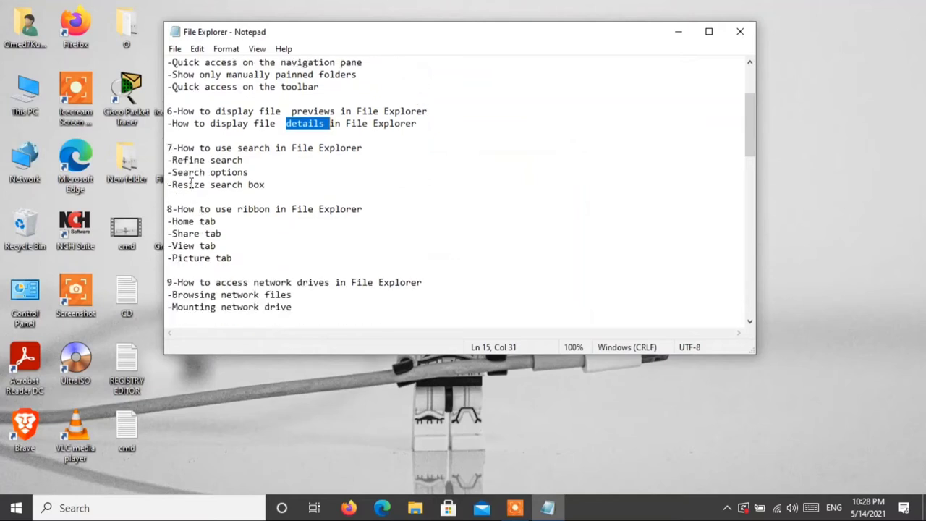
pyautogui.click(173, 146)
pyautogui.moveTo(177, 148); pyautogui.dragTo(371, 148)
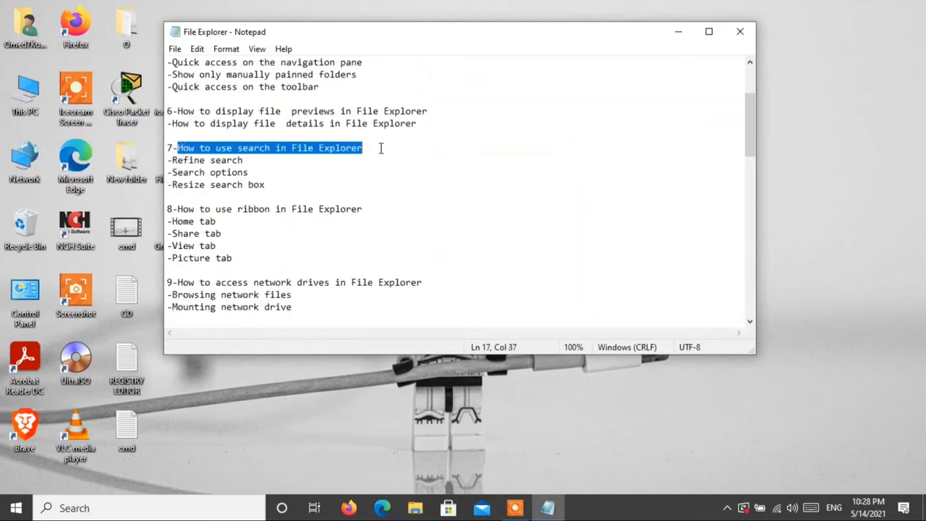
pyautogui.click(408, 164)
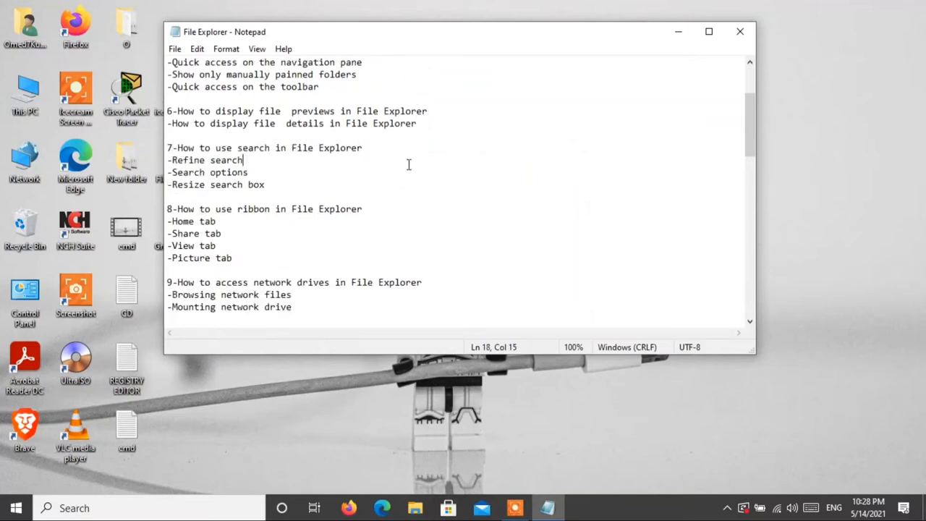
# Reopen File Explorer on Quick access and turn off the details pane
pyautogui.click(419, 511)
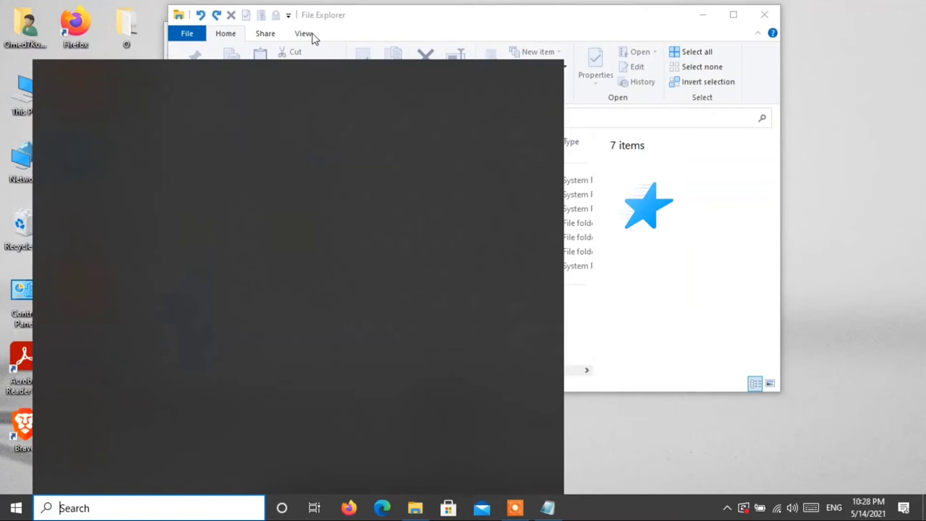
pyautogui.click(313, 34)
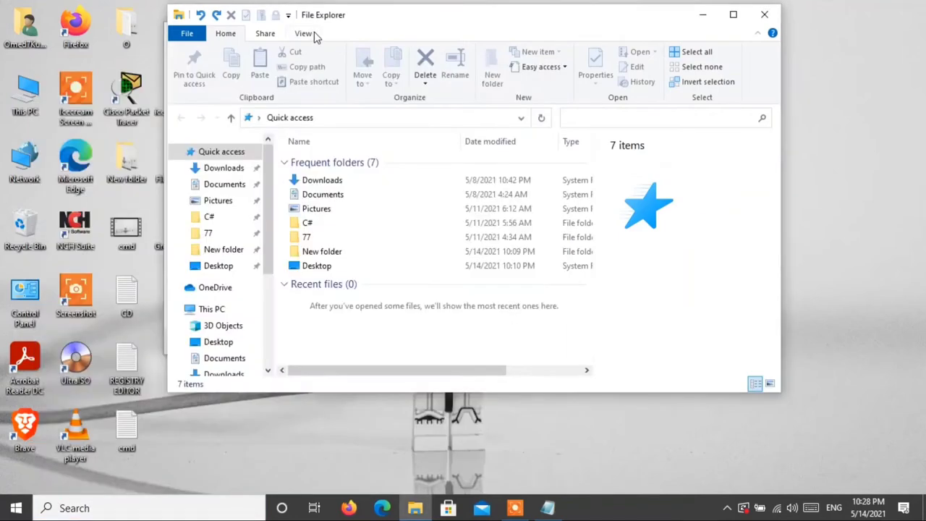
pyautogui.click(313, 34)
pyautogui.click(246, 77)
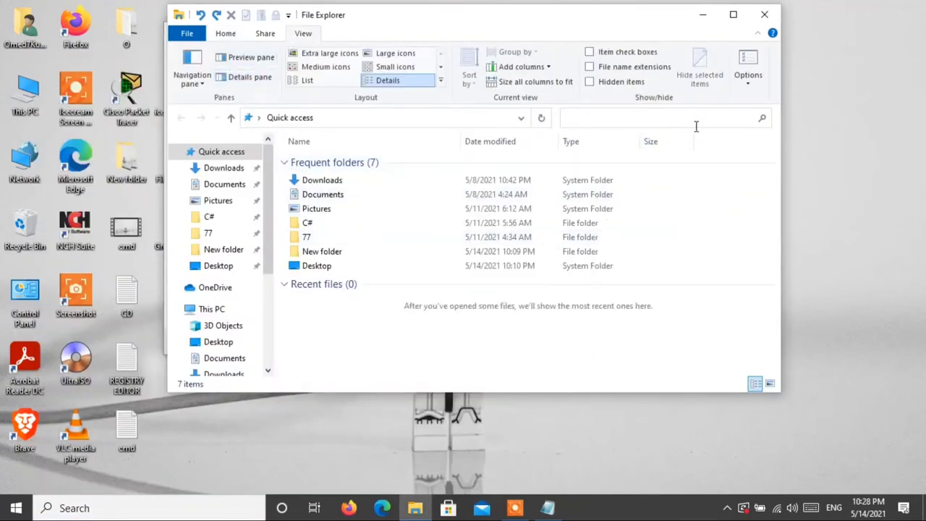
# Move the File Explorer window clear of the Notepad outline, enter CD as the search term, and clear it
pyautogui.moveTo(555, 21); pyautogui.dragTo(455, 219)
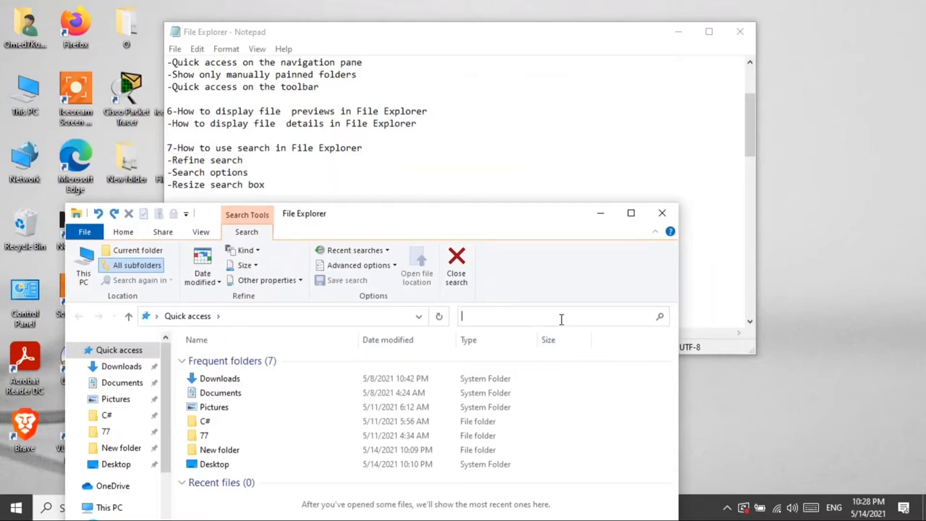
pyautogui.write('E')
pyautogui.press('BackSpace')
pyautogui.write('CD')
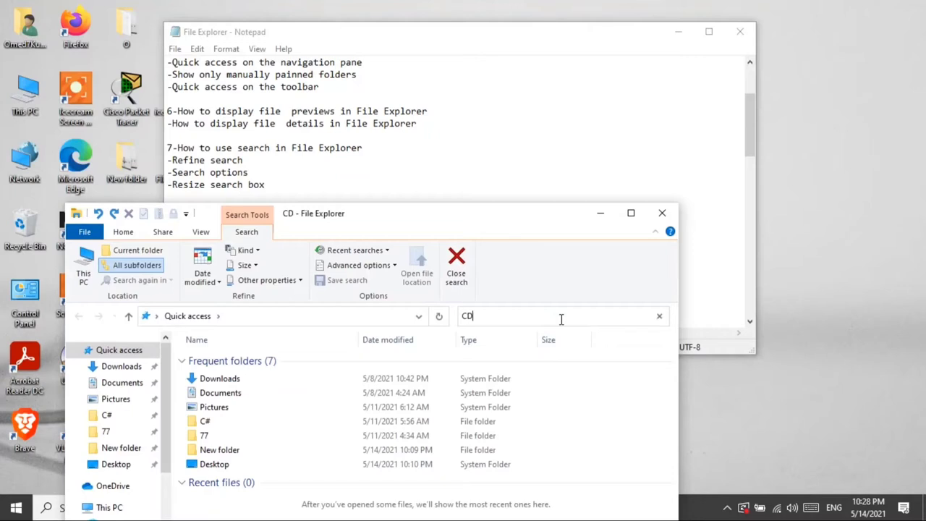
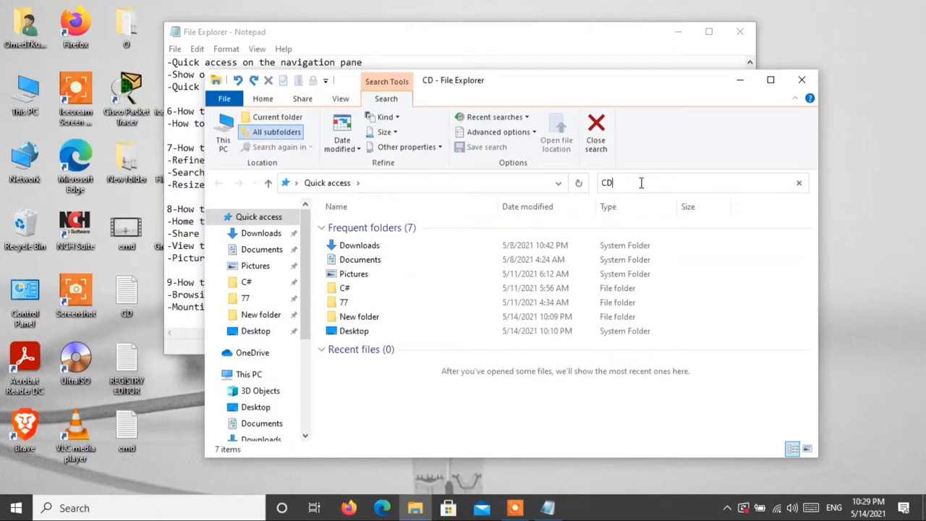
pyautogui.click(798, 182)
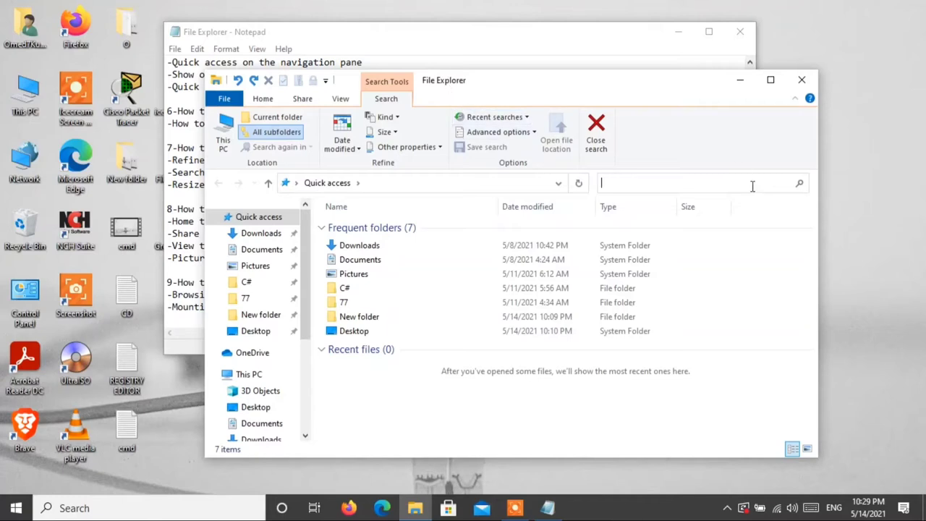
# Highlight the Refine search and Resize search box subtopics in the Notepad outline, and minimize Notepad
pyautogui.click(502, 42)
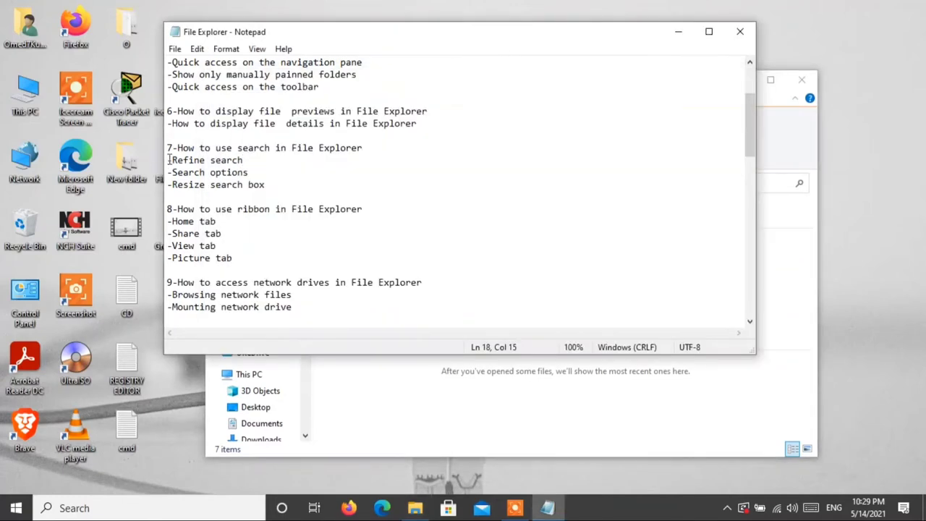
pyautogui.moveTo(172, 161); pyautogui.dragTo(254, 168)
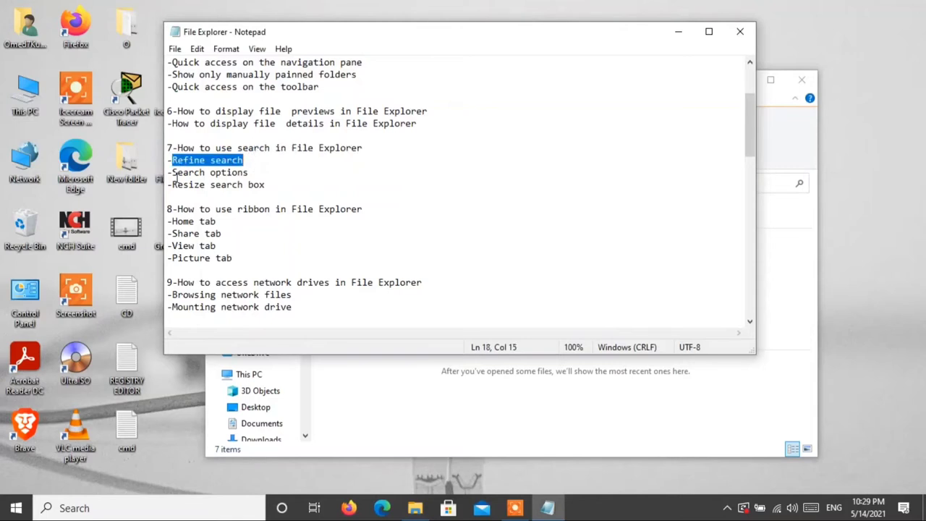
pyautogui.moveTo(175, 177)
pyautogui.mouseDown()
pyautogui.moveTo(293, 178)
pyautogui.moveTo(177, 189)
pyautogui.mouseUp()
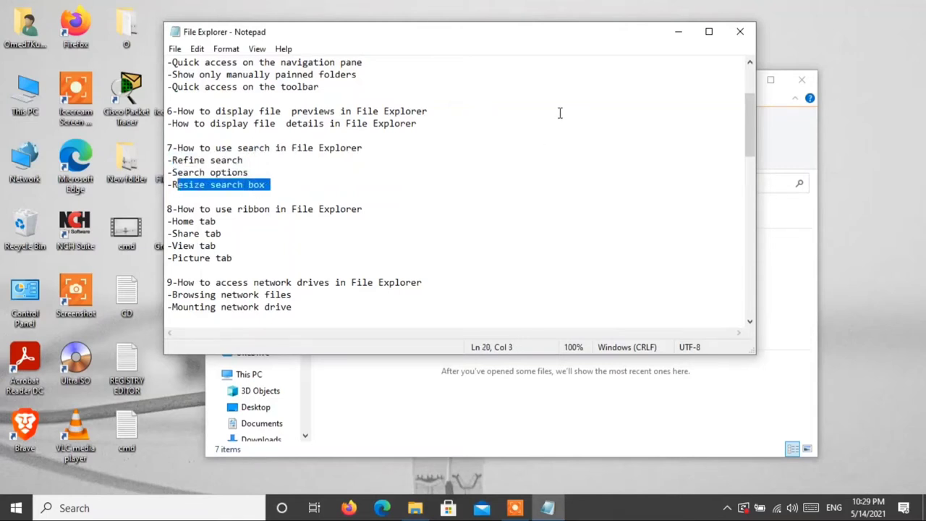
pyautogui.click(669, 36)
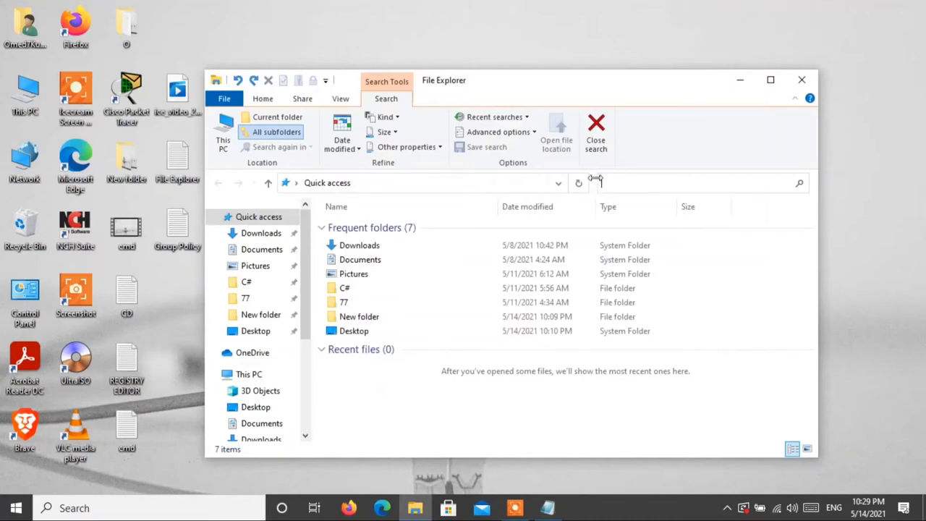
# Narrow the File Explorer search box so that the address bar gets wider
pyautogui.moveTo(594, 180); pyautogui.dragTo(597, 179)
pyautogui.moveTo(593, 183); pyautogui.dragTo(653, 183)
pyautogui.click(684, 183)
# Point out the Search options subtopic in the Notepad outline and minimize Notepad again
pyautogui.click(547, 507)
pyautogui.click(229, 172)
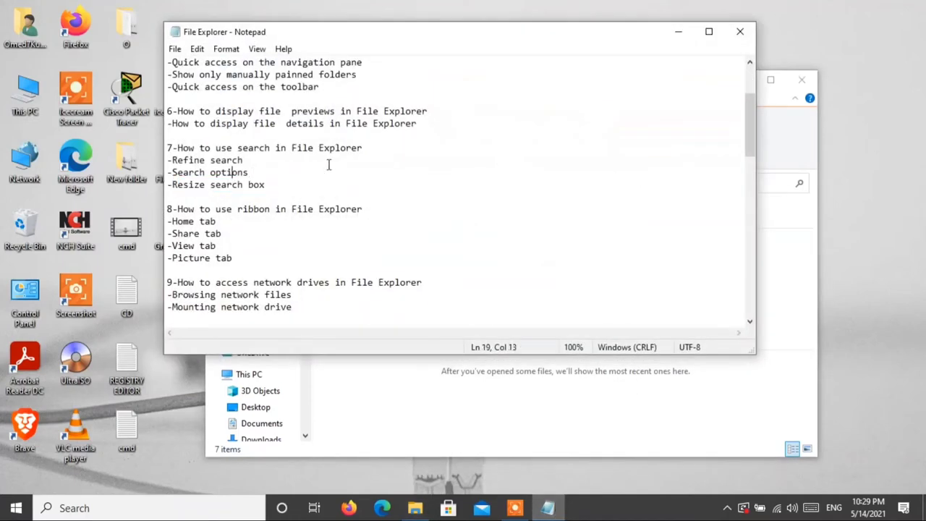
pyautogui.click(678, 32)
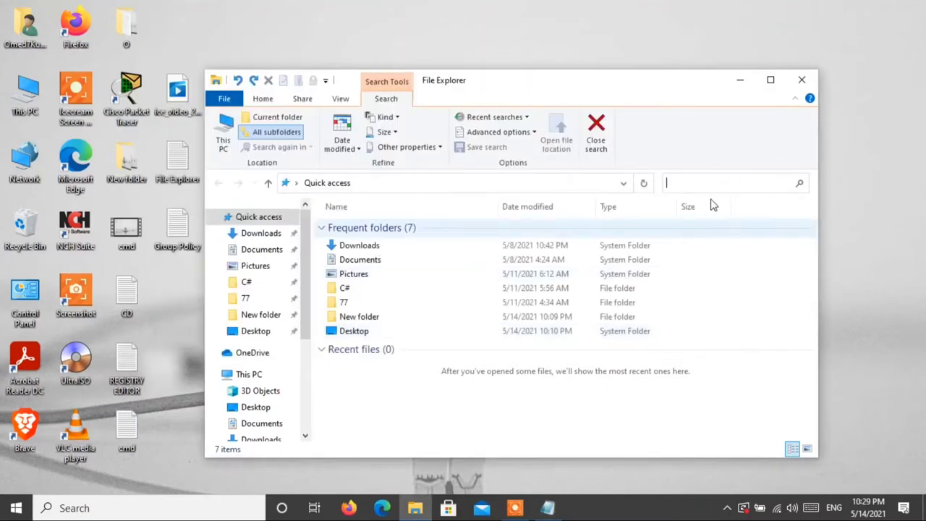
# Search Quick access for a person's first name
pyautogui.write('En')
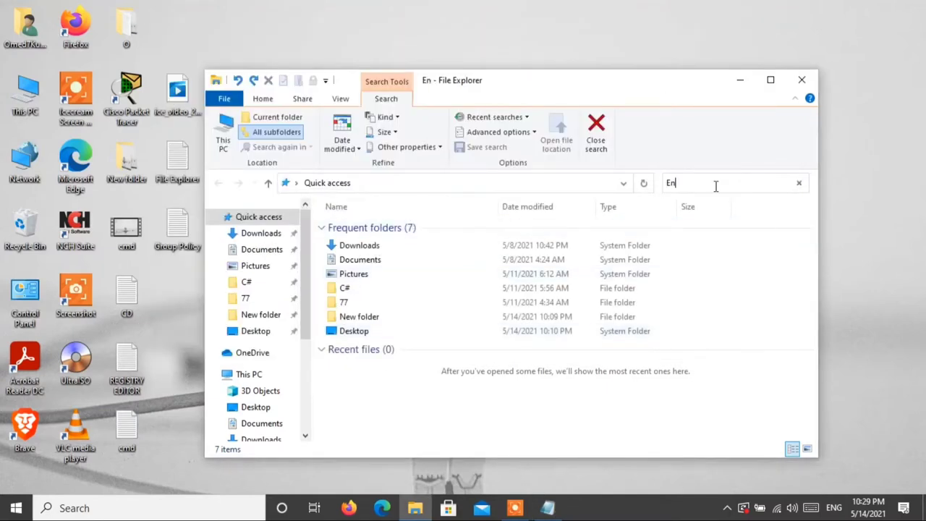
pyautogui.press('BackSpace')
pyautogui.write('M')
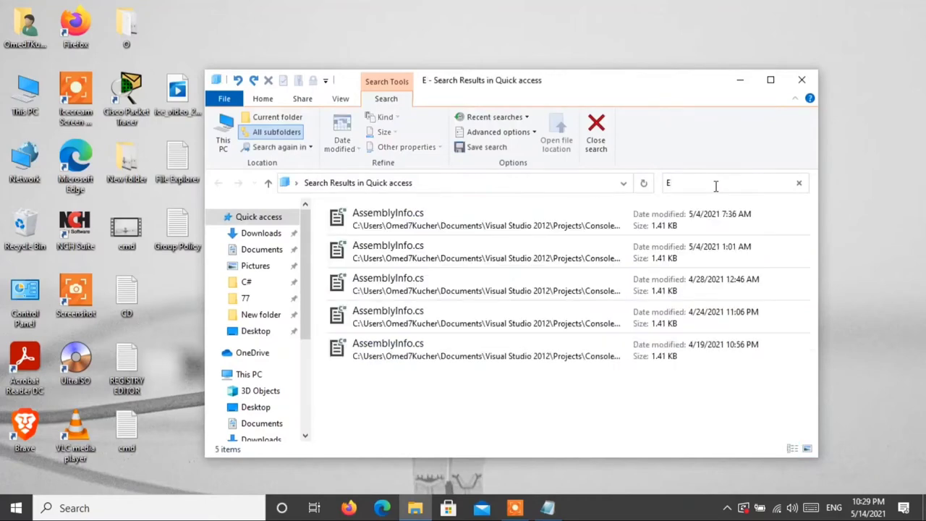
pyautogui.write('mad')
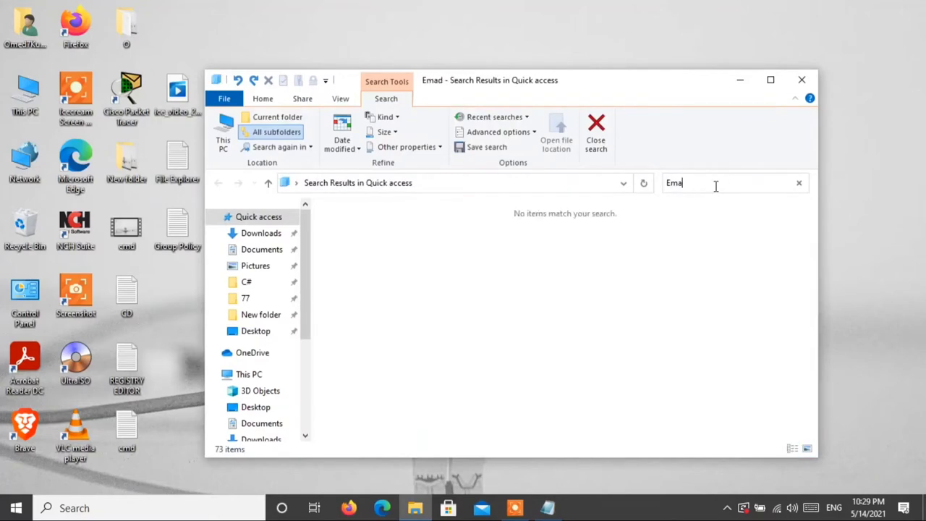
pyautogui.press('BackSpace')
pyautogui.write('D')
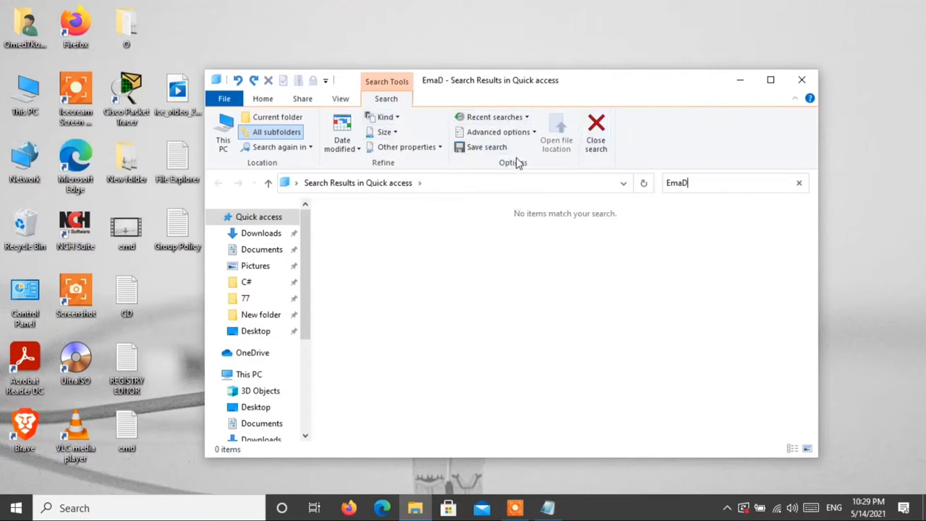
# Include system files and zipped (compressed) folders in non-indexed location searches, and switch both options back off
pyautogui.click(534, 134)
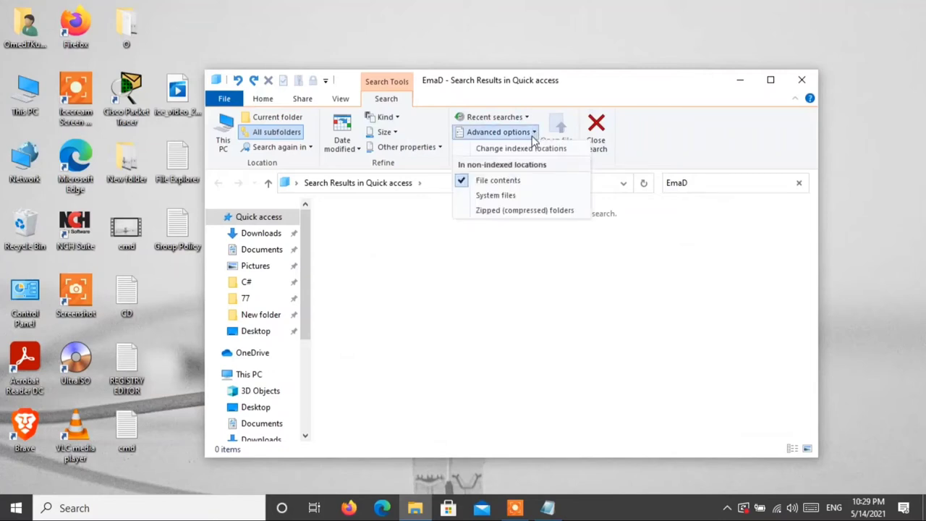
pyautogui.click(528, 195)
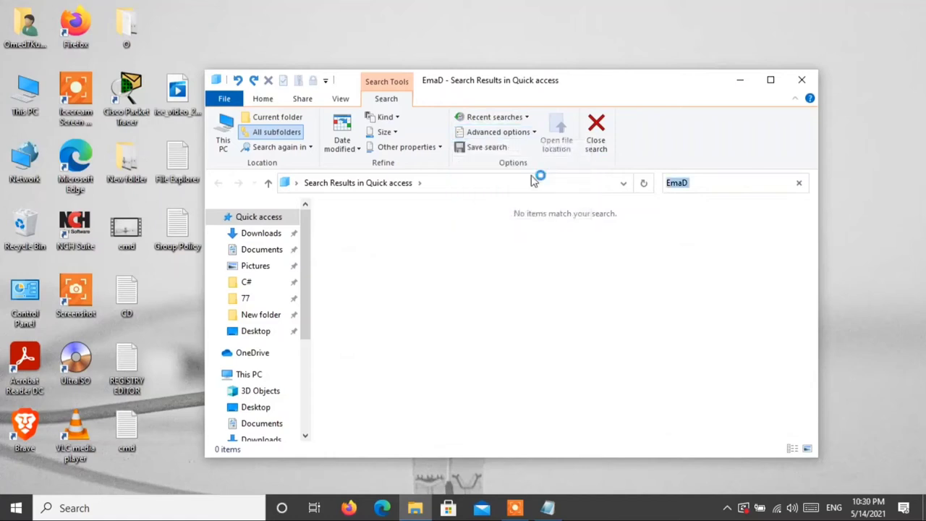
pyautogui.click(536, 135)
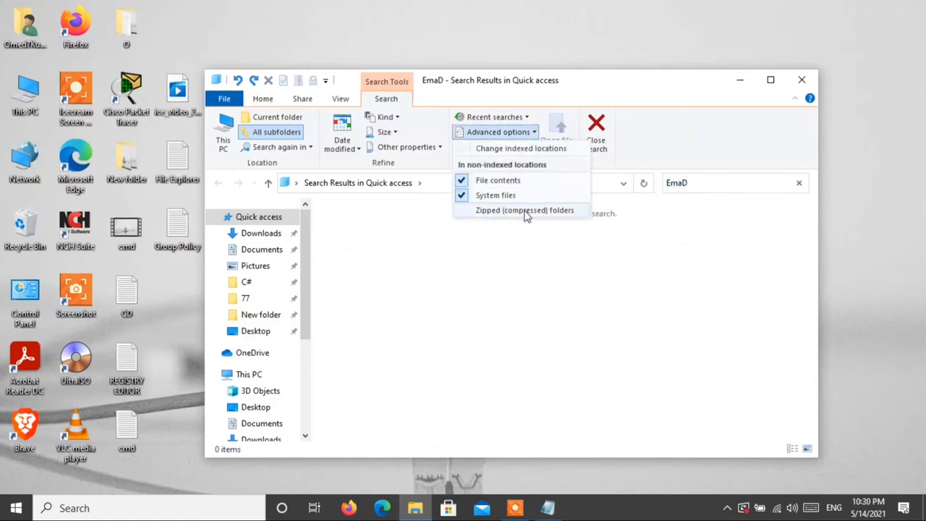
pyautogui.click(526, 210)
pyautogui.click(533, 132)
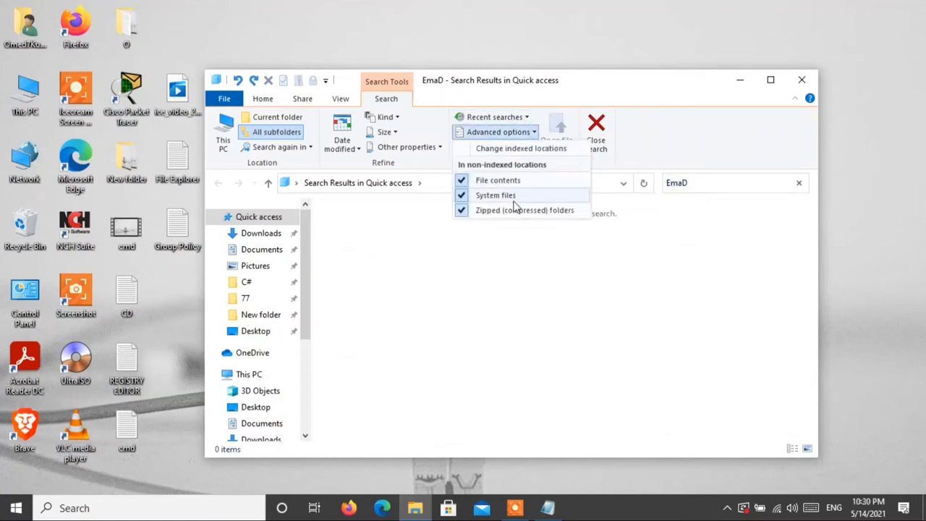
pyautogui.click(515, 209)
pyautogui.click(527, 134)
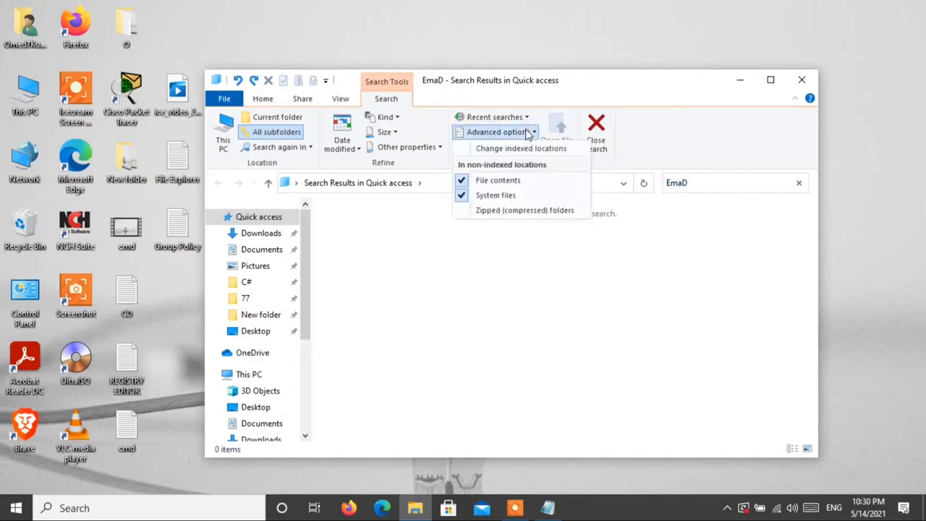
pyautogui.click(517, 195)
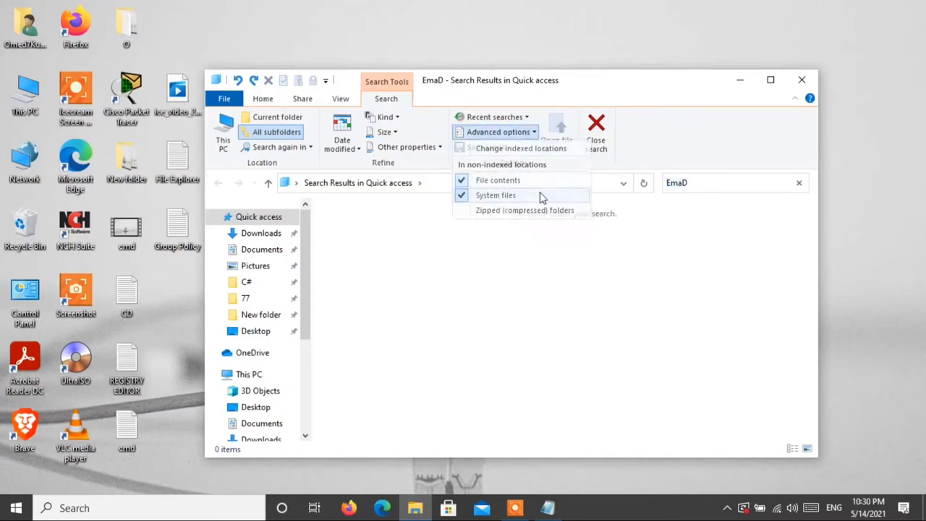
# Clear the File Explorer search history from the recent searches
pyautogui.click(518, 120)
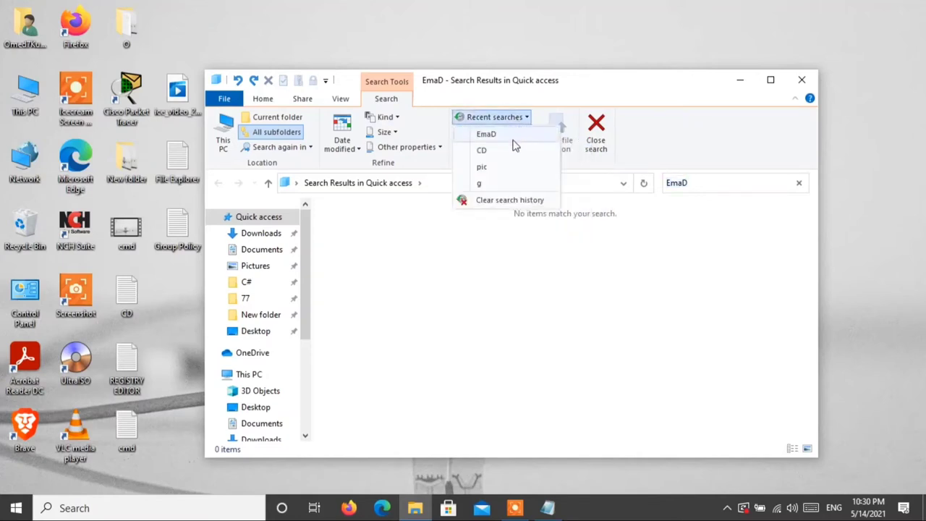
pyautogui.click(515, 201)
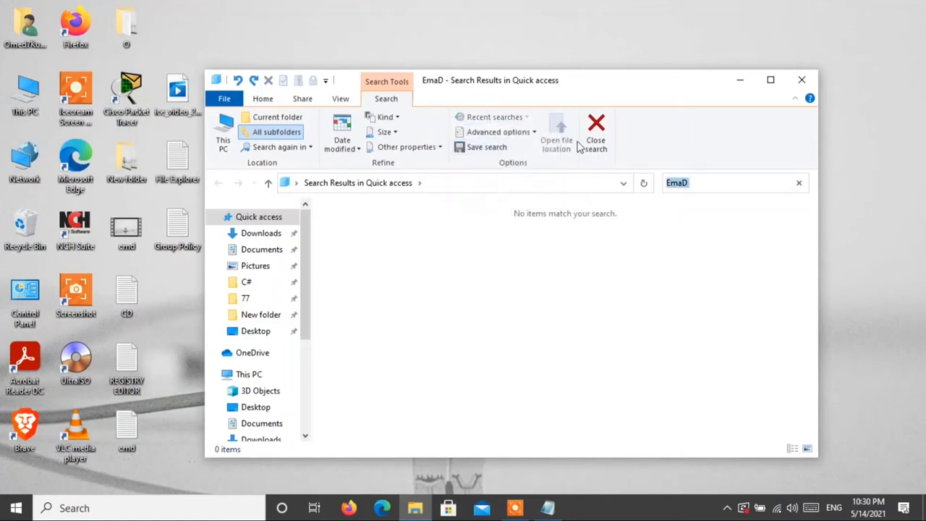
pyautogui.click(751, 180)
# Highlight the Refine search subtopic in the Notepad outline and return to the File Explorer search results
pyautogui.click(548, 507)
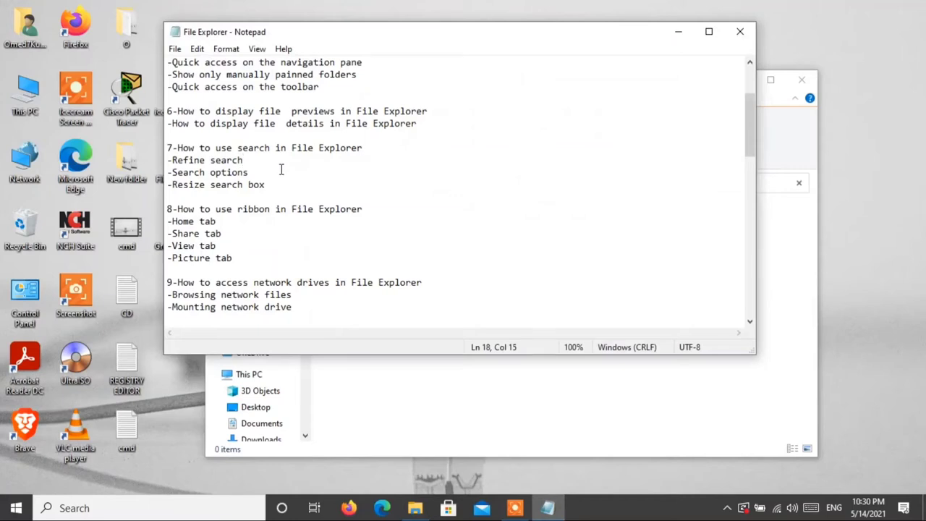
pyautogui.moveTo(256, 161); pyautogui.dragTo(176, 164)
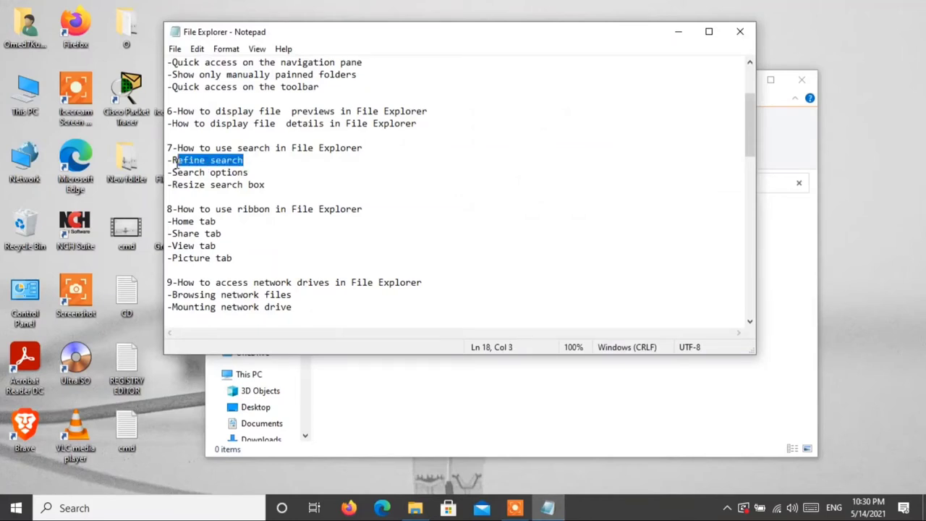
pyautogui.click(677, 32)
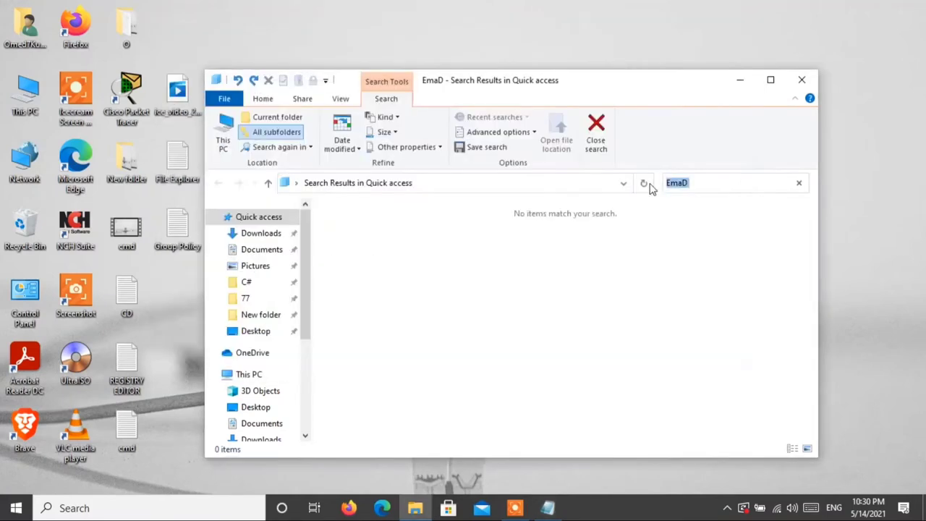
# Filter the search by date modified, first with Today and finally with This year
pyautogui.click(711, 191)
pyautogui.click(342, 145)
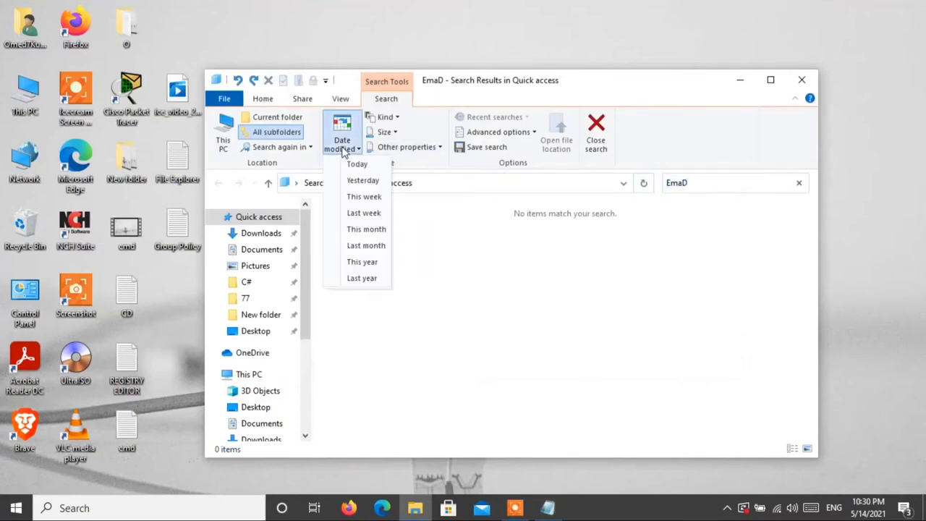
pyautogui.click(353, 164)
pyautogui.click(353, 149)
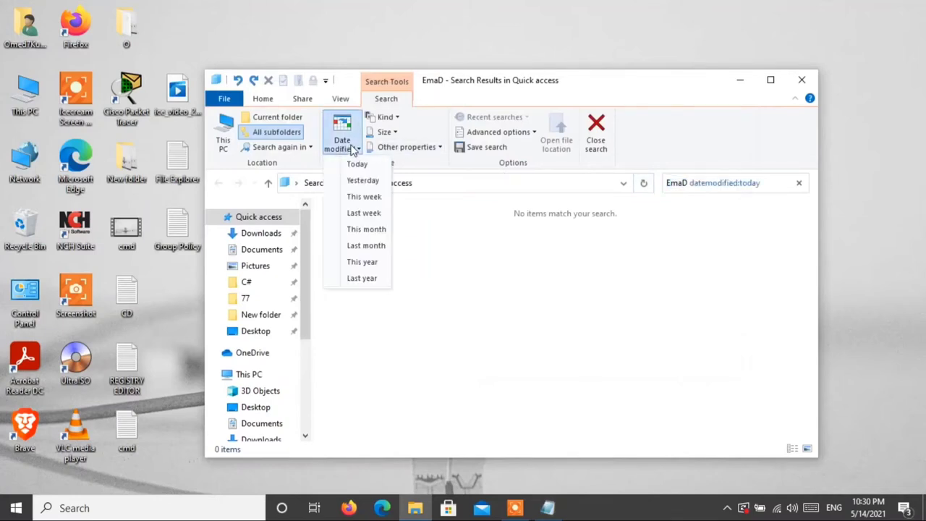
pyautogui.press('Escape')
pyautogui.click(351, 149)
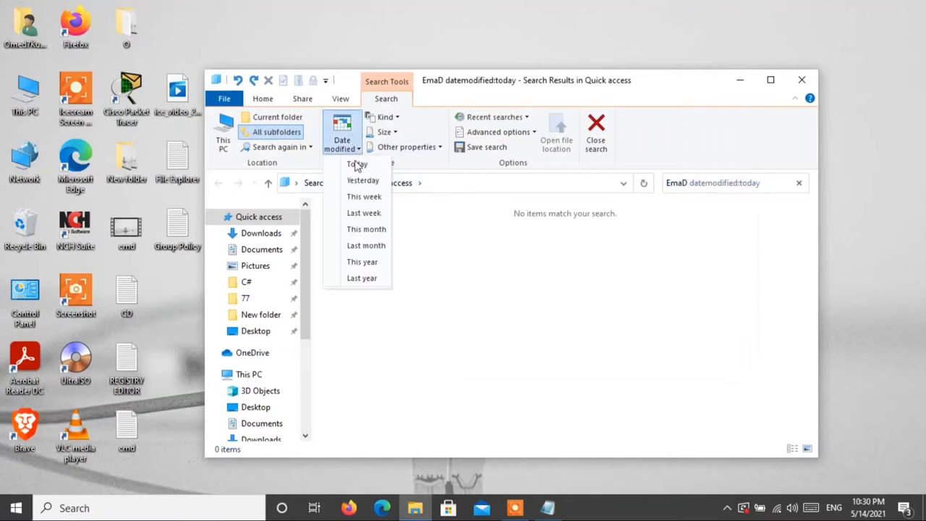
pyautogui.click(375, 265)
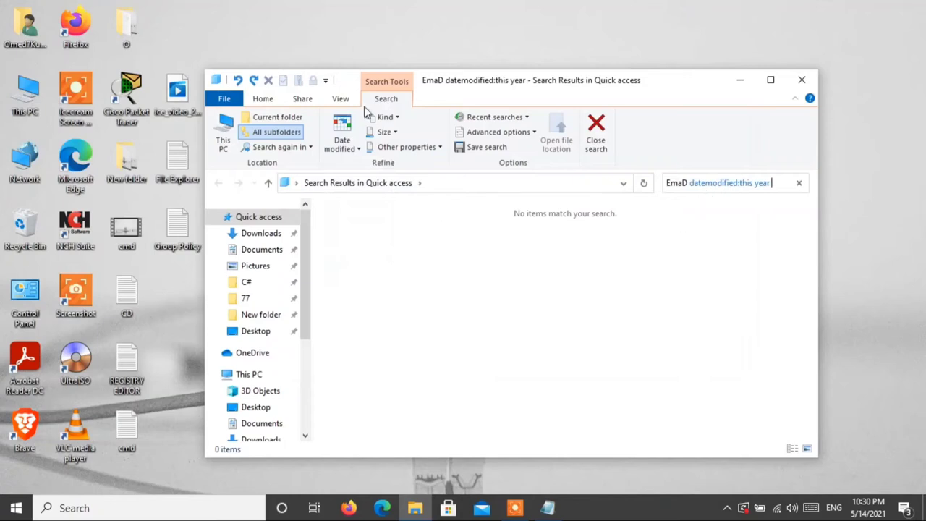
# Refine the search to the kind Folder and the size Huge (1 - 4 GB)
pyautogui.click(390, 118)
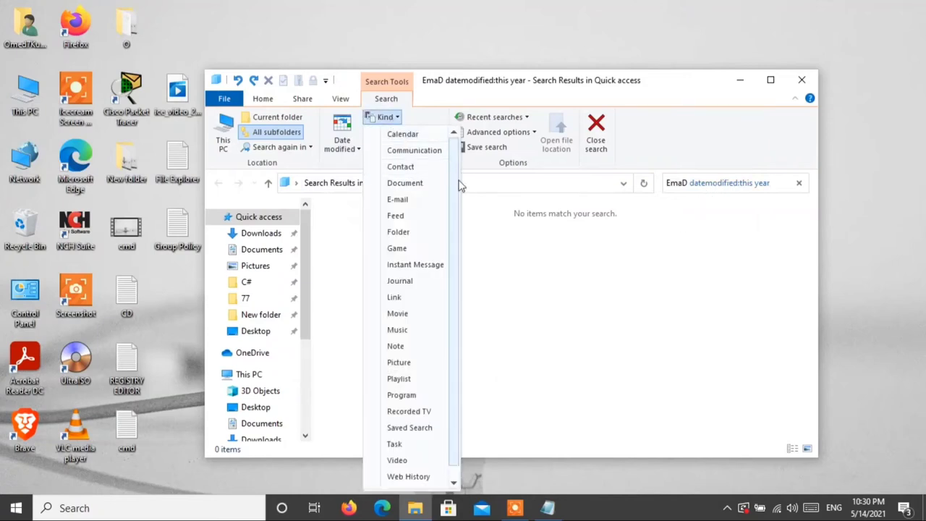
pyautogui.moveTo(451, 215); pyautogui.dragTo(452, 257)
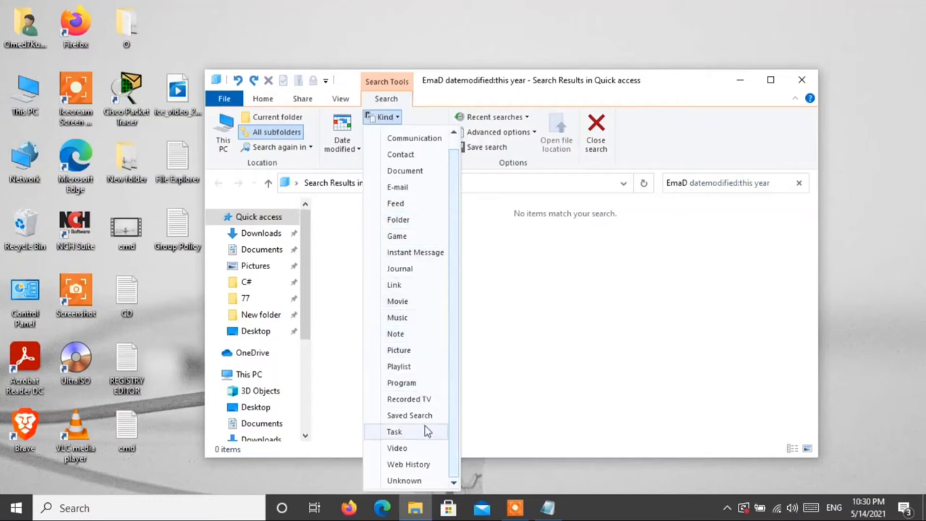
pyautogui.scroll(1, 426, 188)
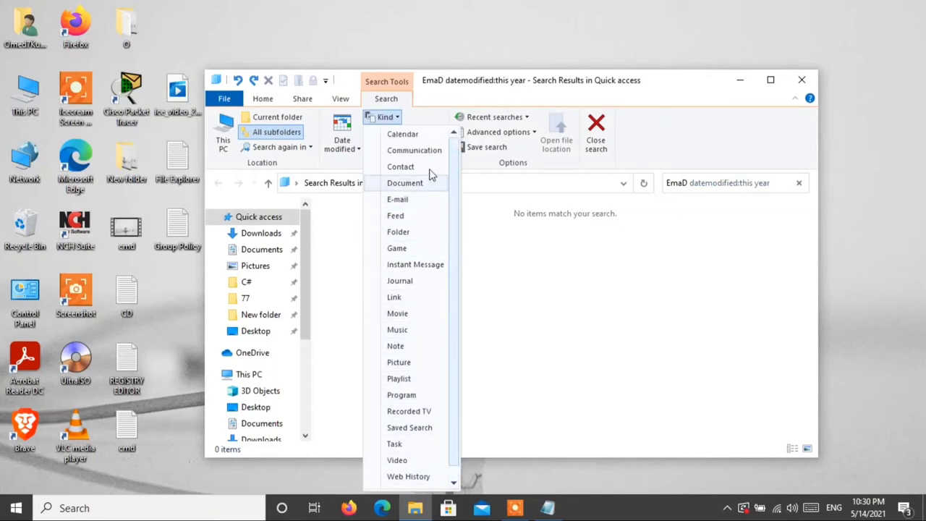
pyautogui.scroll(-1, 431, 390)
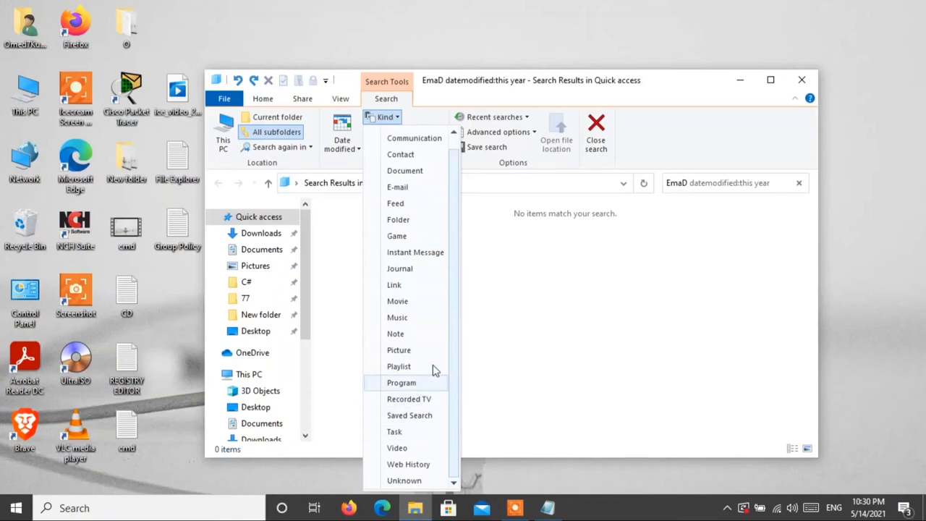
pyautogui.click(409, 219)
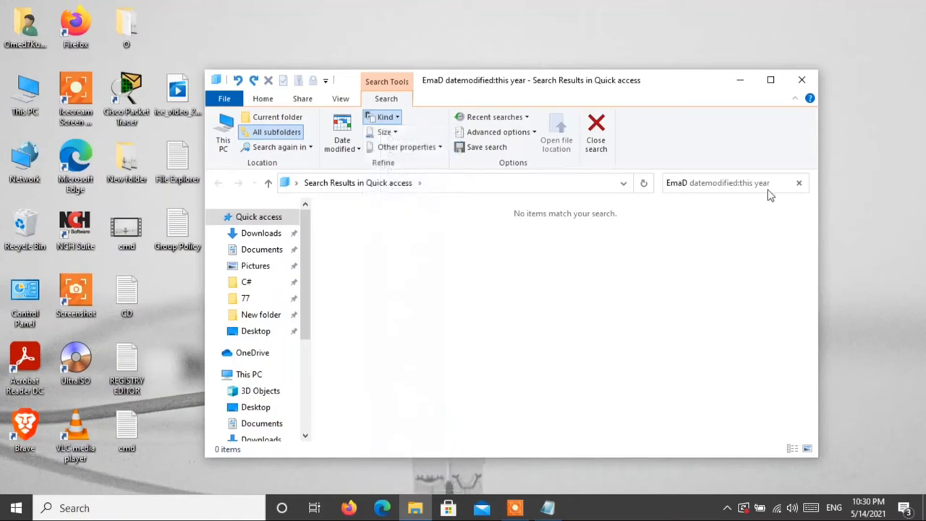
pyautogui.click(385, 132)
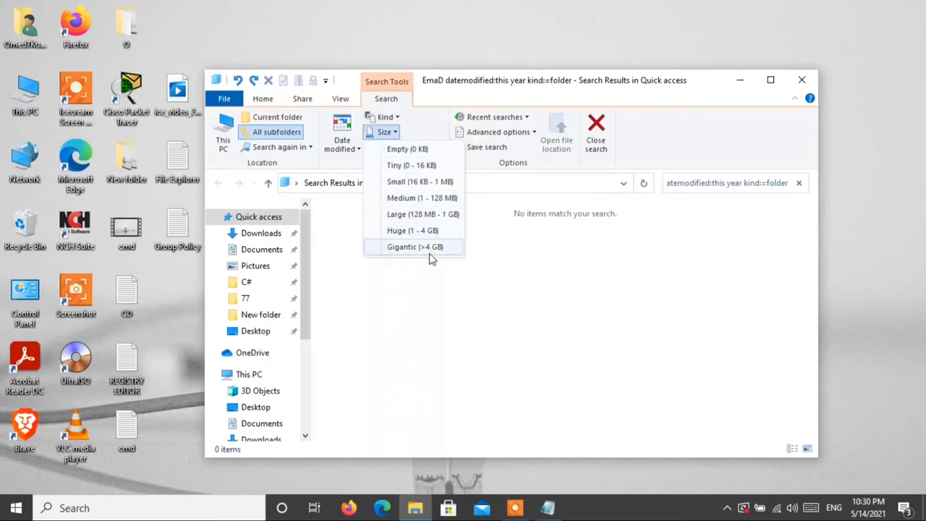
pyautogui.click(439, 232)
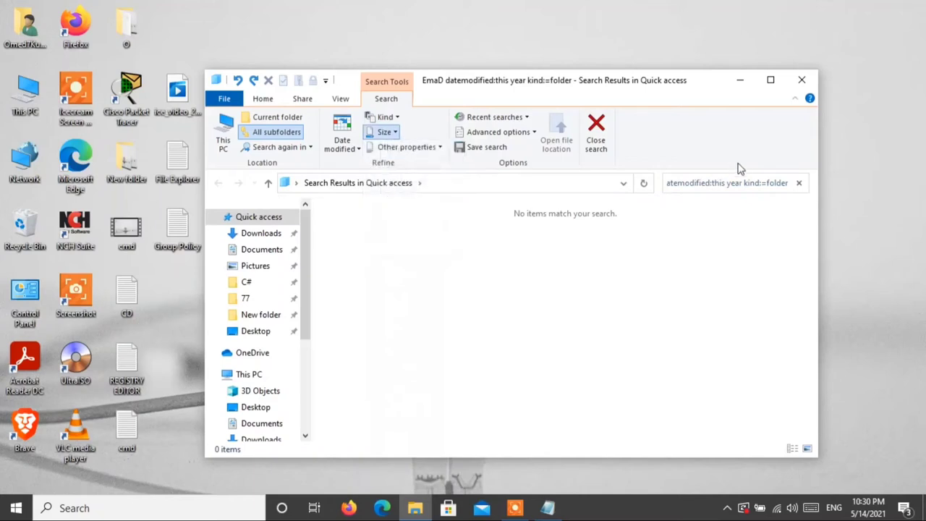
# Refine the folder search with the Huge size and a Type property filter, and close the search results window
pyautogui.click(426, 148)
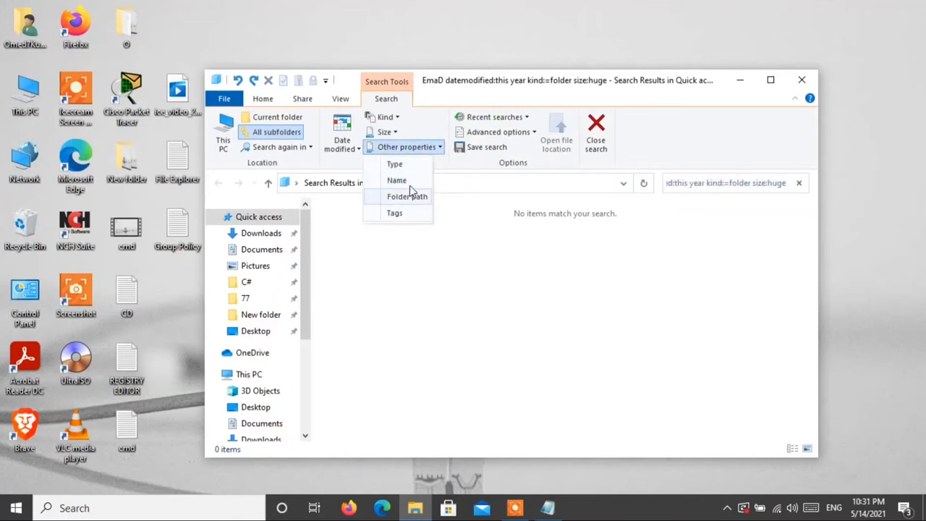
pyautogui.press('Escape')
pyautogui.press('Return')
pyautogui.press('Return')
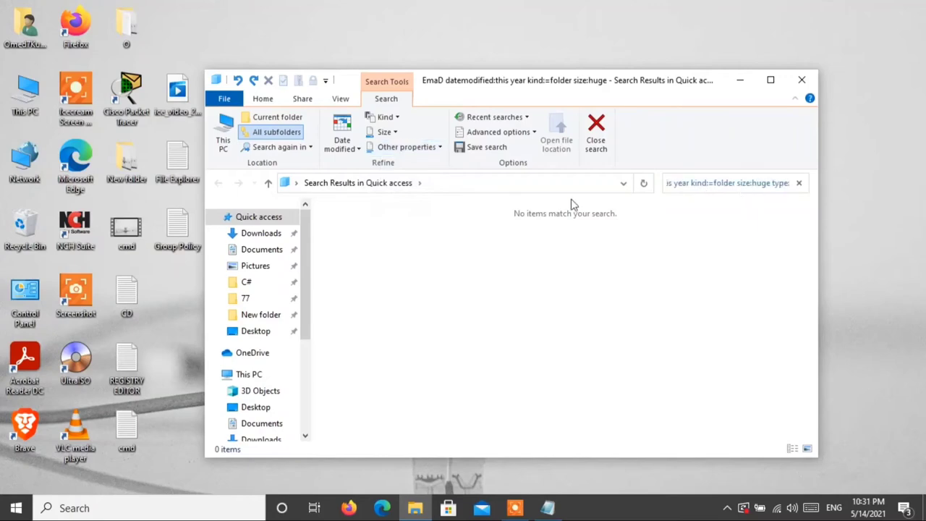
pyautogui.click(797, 81)
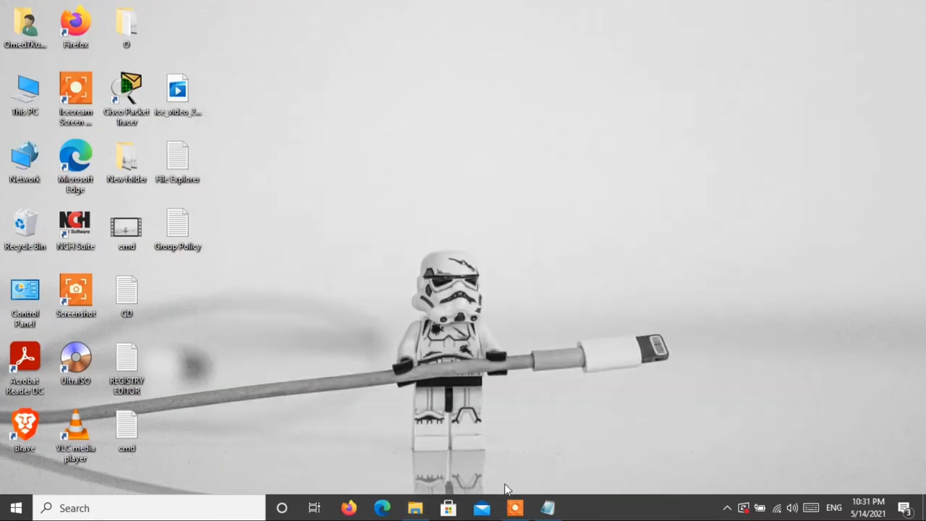
# Switch to the Notepad outline and highlight the four ribbon tab topics, Home to Picture, under section 8
pyautogui.click(543, 509)
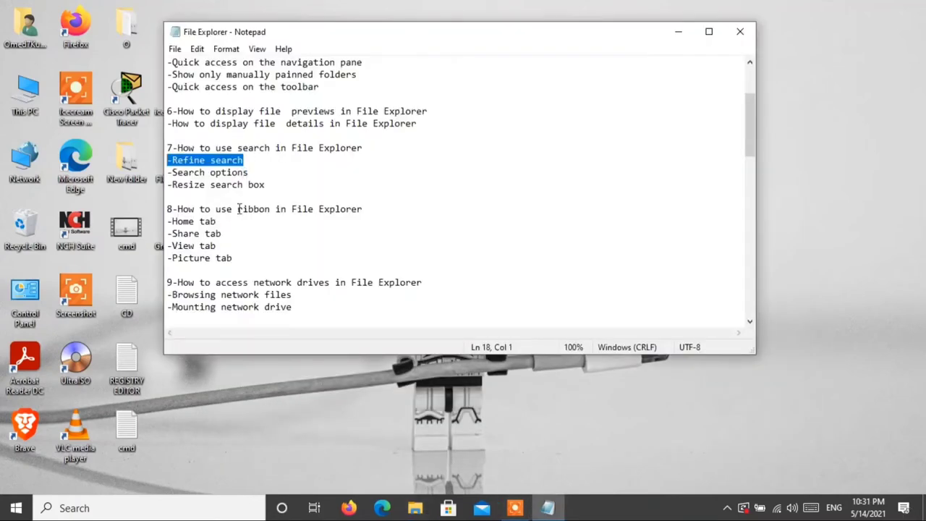
pyautogui.scroll(-2, 337, 251)
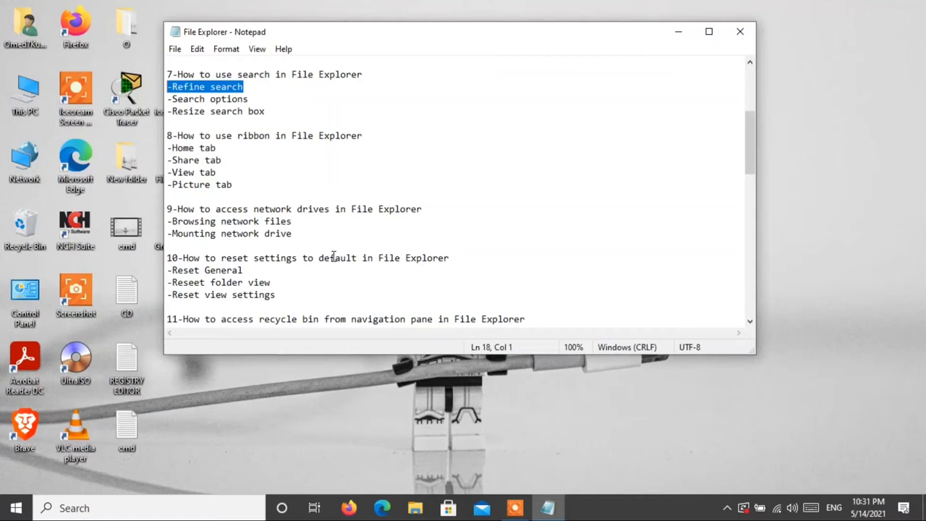
pyautogui.click(383, 141)
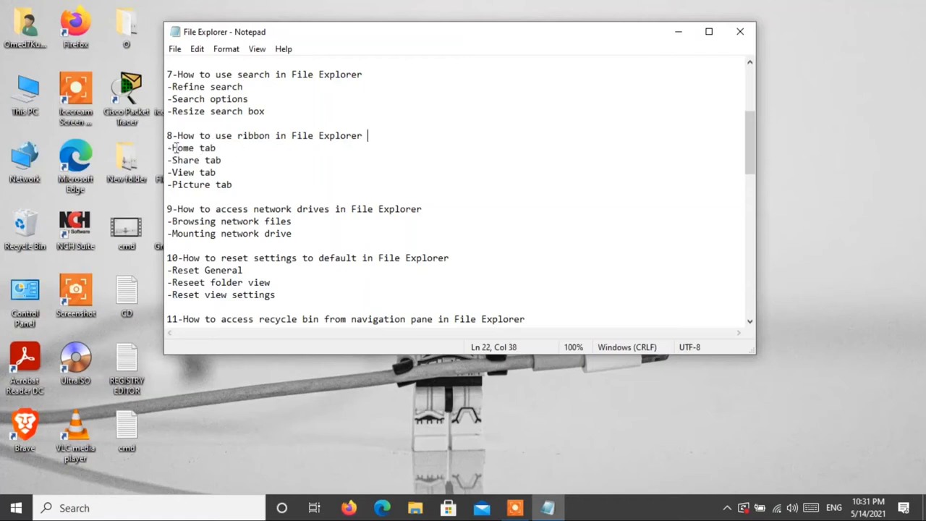
pyautogui.moveTo(171, 147); pyautogui.dragTo(304, 200)
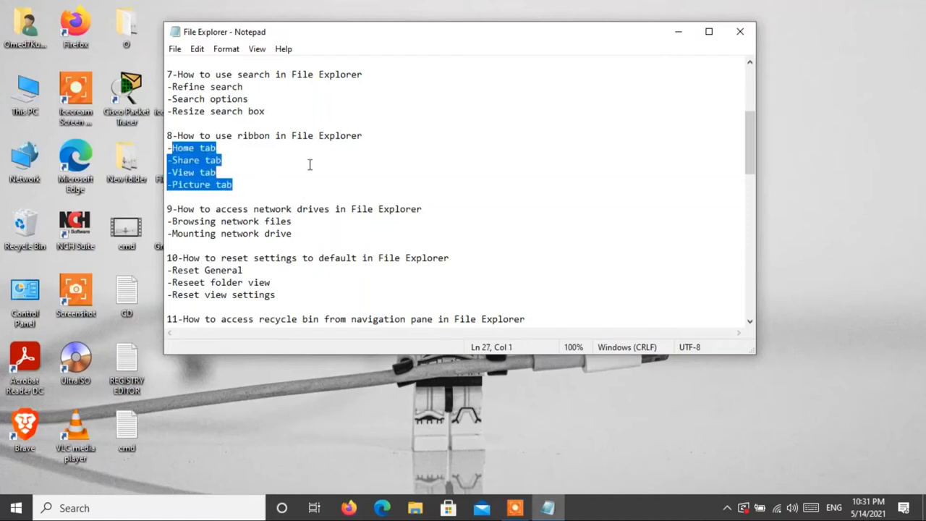
# Open a new File Explorer window, move it toward the screen's upper edge and go to the Desktop folder
pyautogui.click(426, 507)
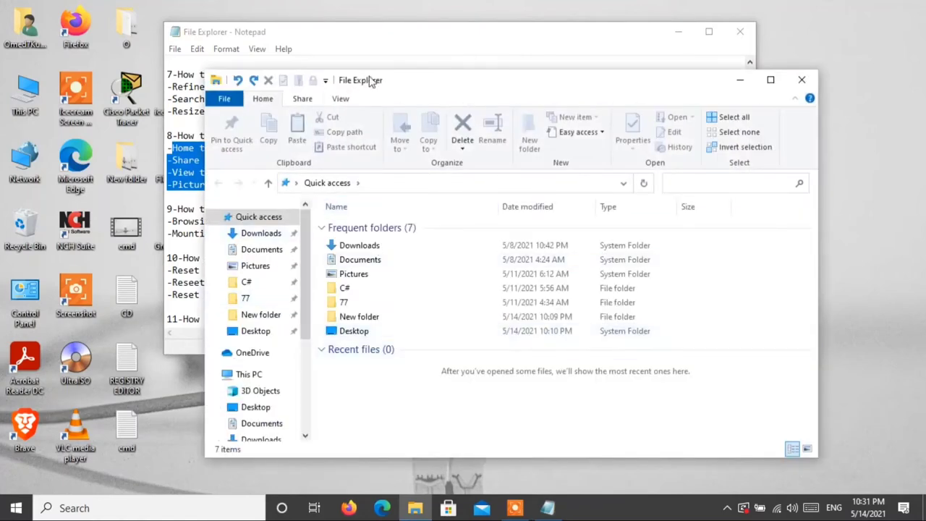
pyautogui.moveTo(368, 83); pyautogui.dragTo(261, 26)
pyautogui.scroll(-2, 210, 53)
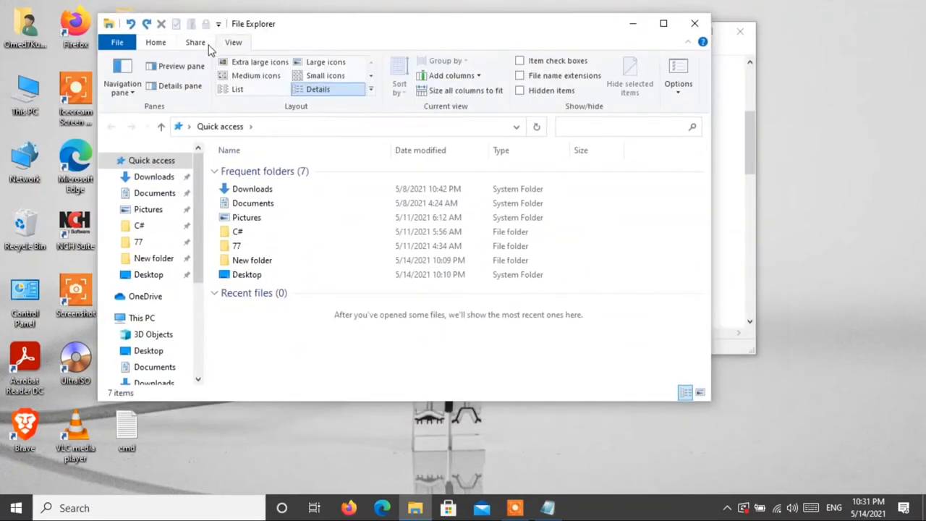
pyautogui.scroll(1, 208, 51)
pyautogui.click(145, 43)
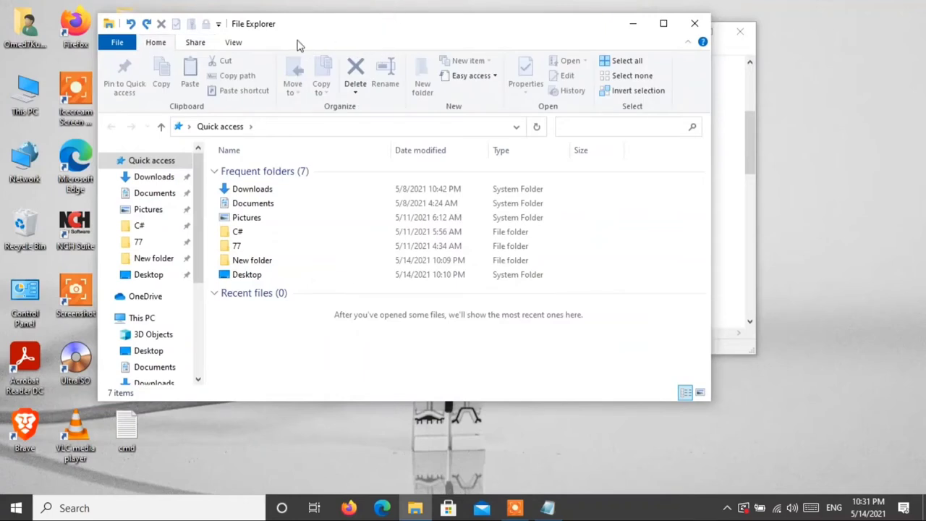
pyautogui.click(259, 275)
pyautogui.doubleClick(259, 275)
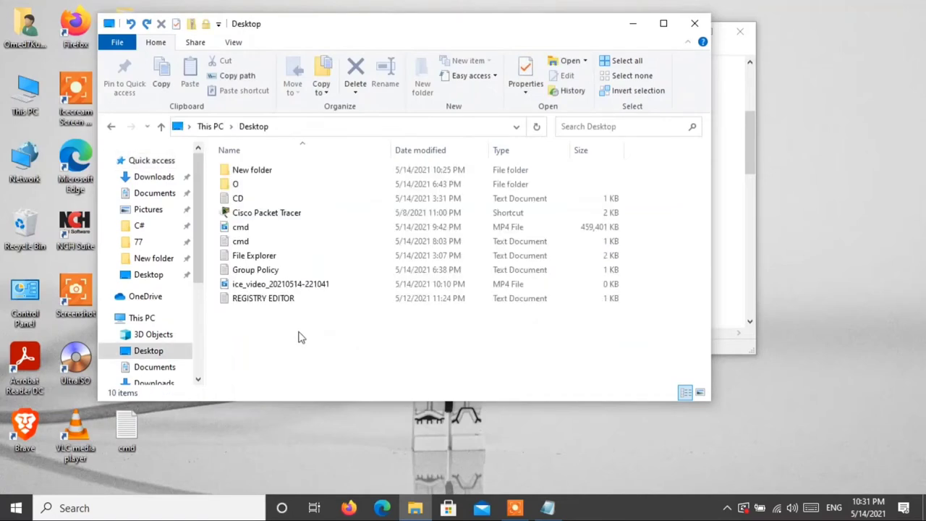
# Examine the Video Tools and standard ribbon commands for the cmd MP4 file, and clear the selection
pyautogui.doubleClick(268, 228)
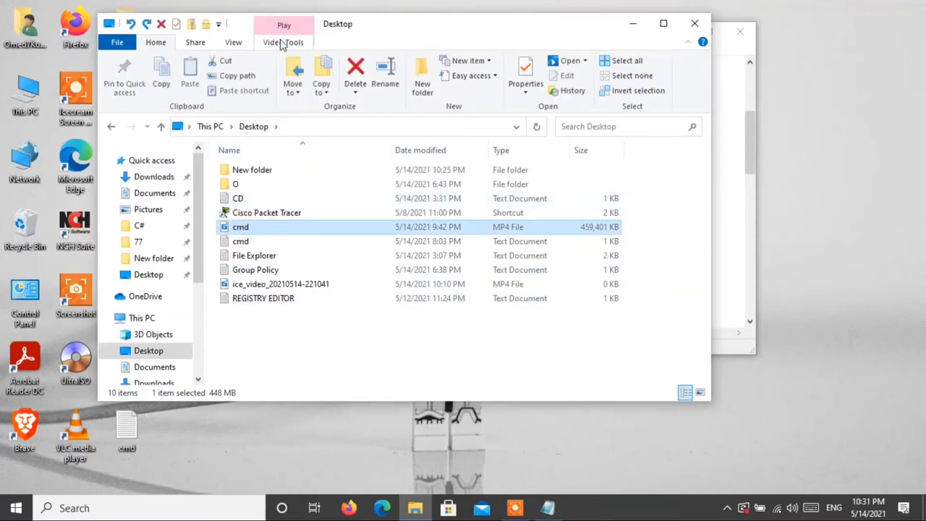
pyautogui.click(306, 43)
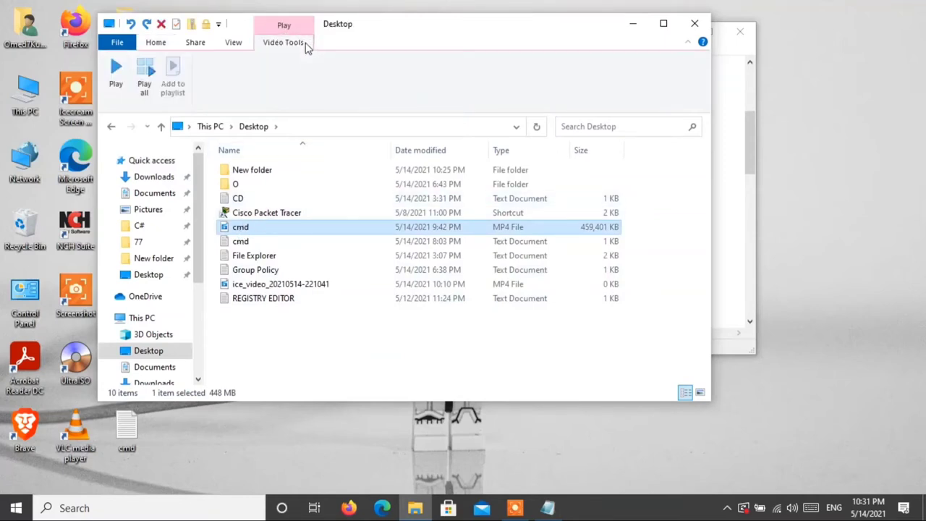
pyautogui.click(233, 42)
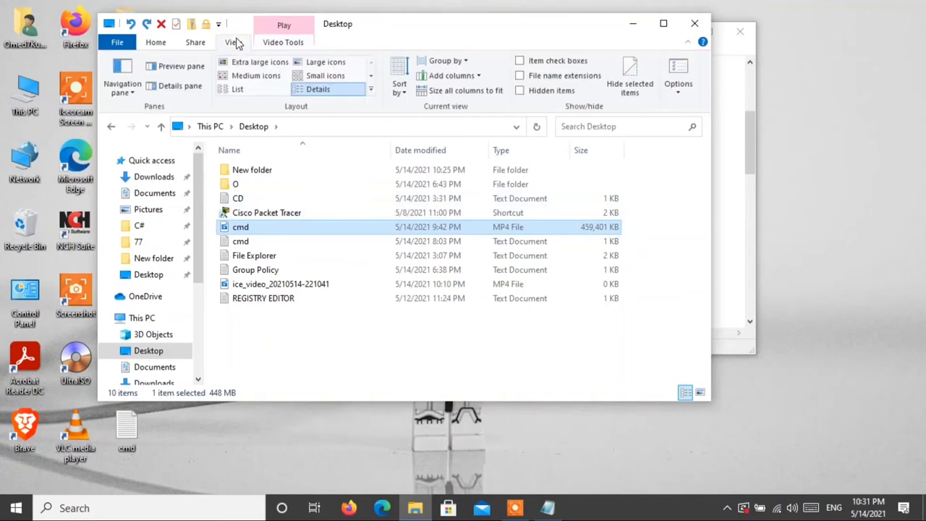
pyautogui.click(194, 42)
pyautogui.click(155, 42)
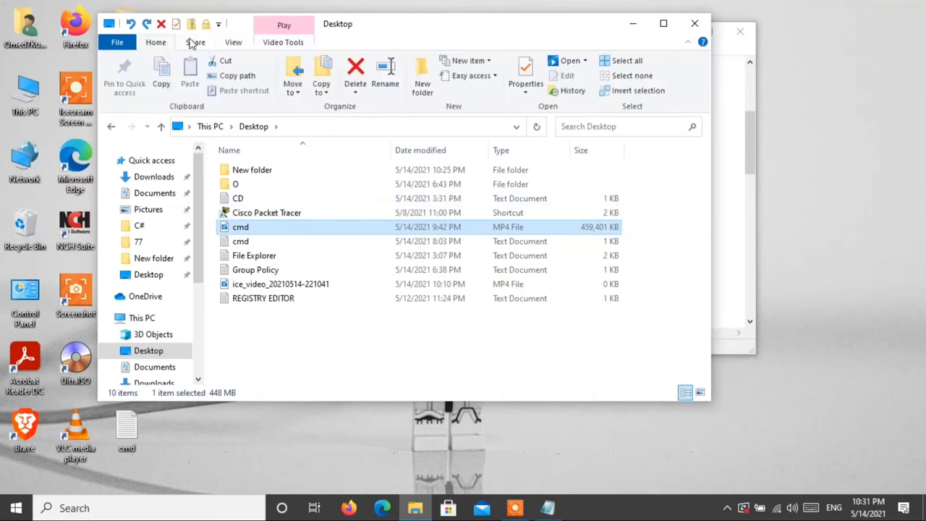
pyautogui.click(316, 336)
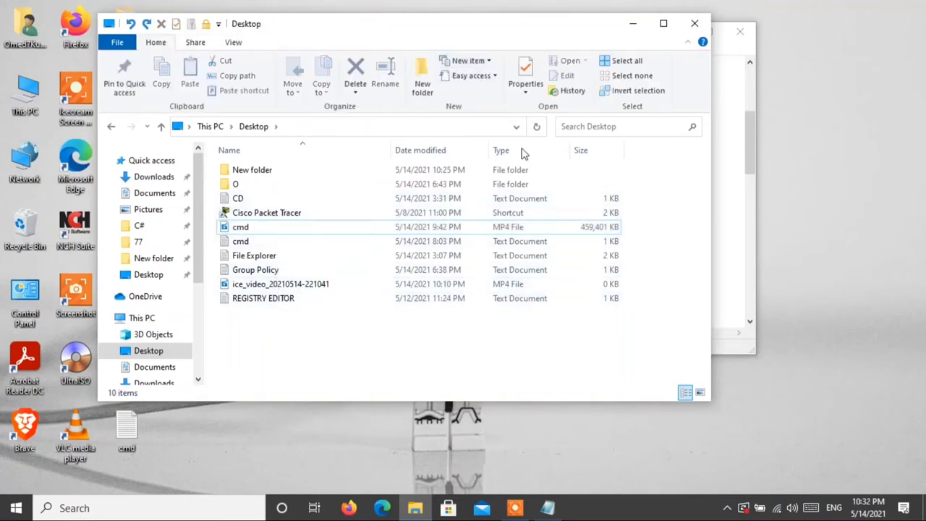
# Open folder O and examine the Picture Tools and View commands for the JPG file 3
pyautogui.click(252, 186)
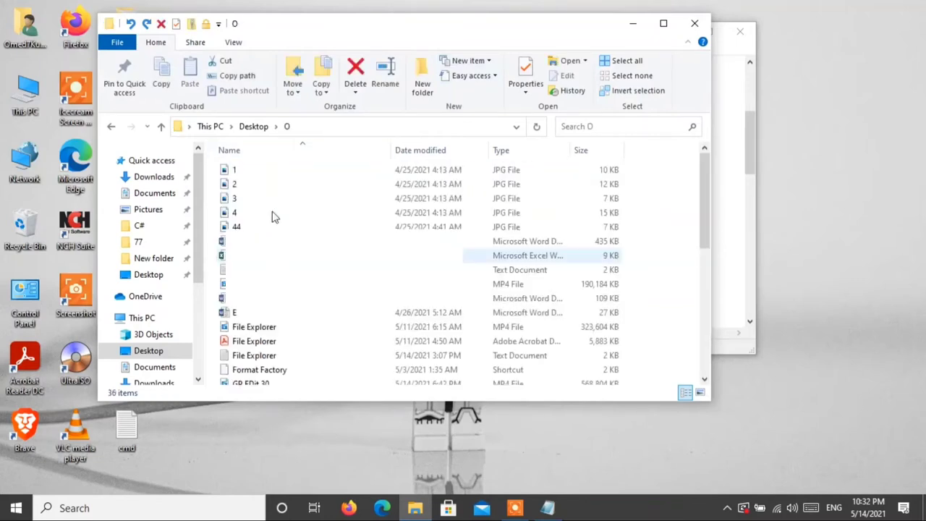
pyautogui.click(259, 203)
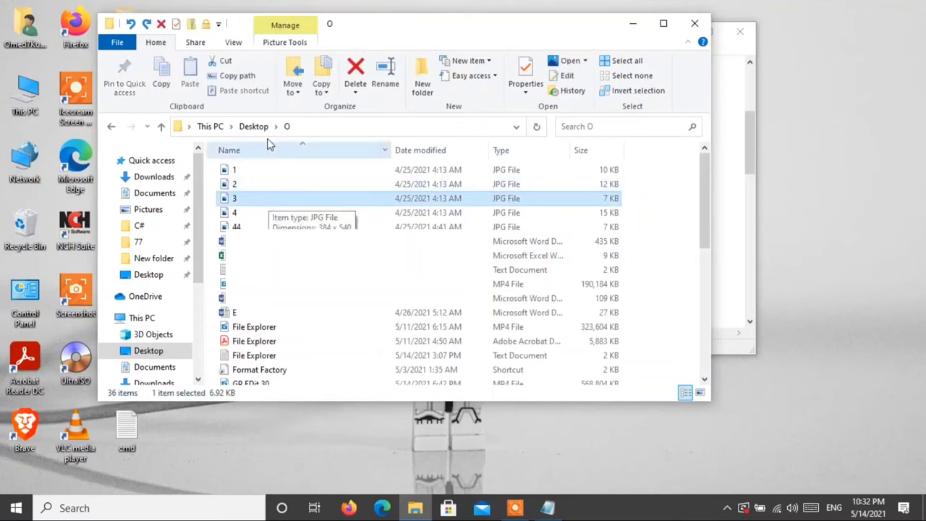
pyautogui.click(285, 42)
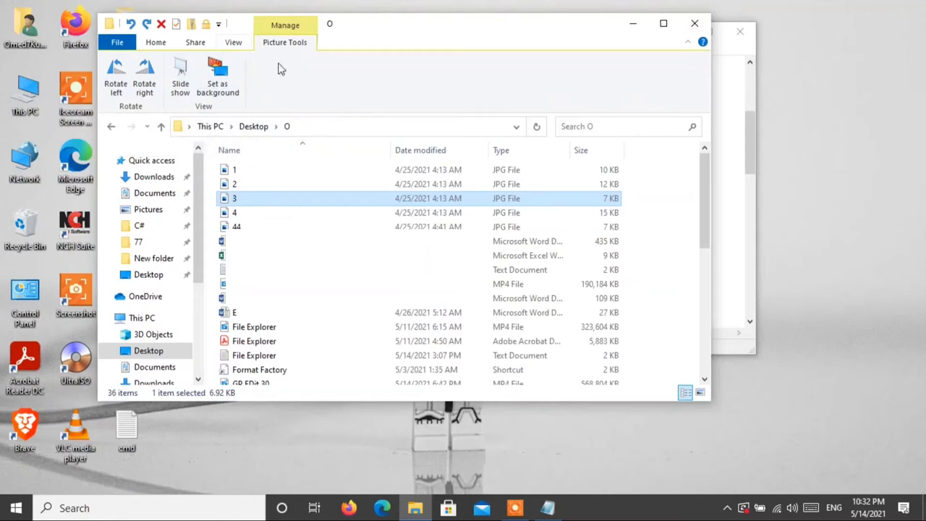
pyautogui.click(232, 43)
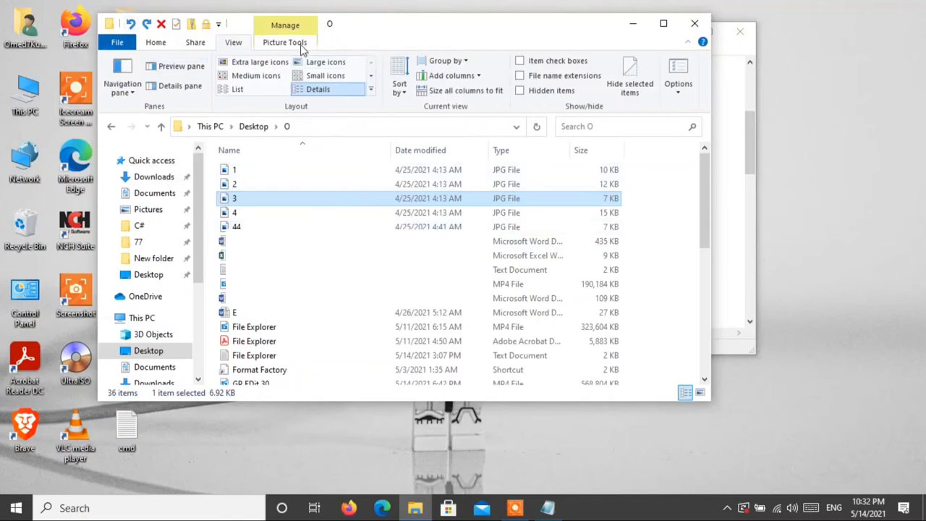
# Return to the Desktop folder and examine the Video Tools, View and Home commands for the cmd video
pyautogui.click(161, 126)
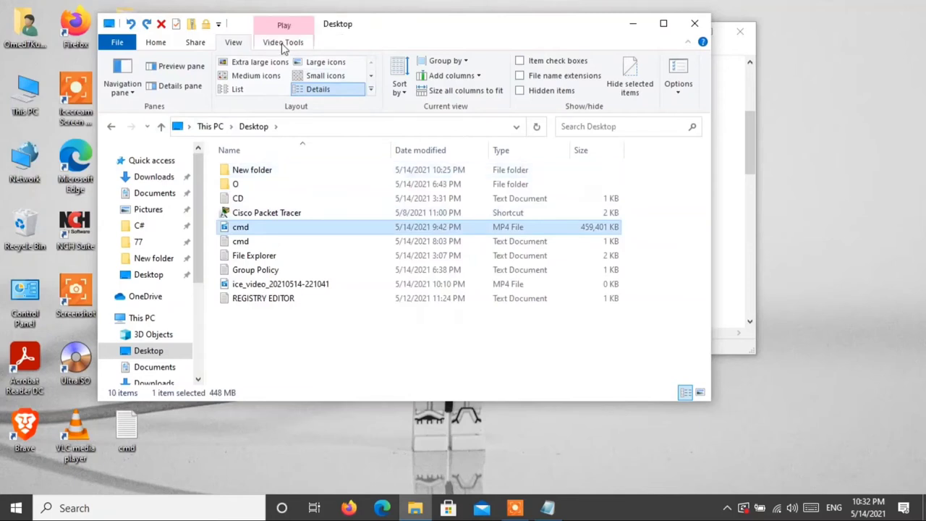
pyautogui.click(283, 43)
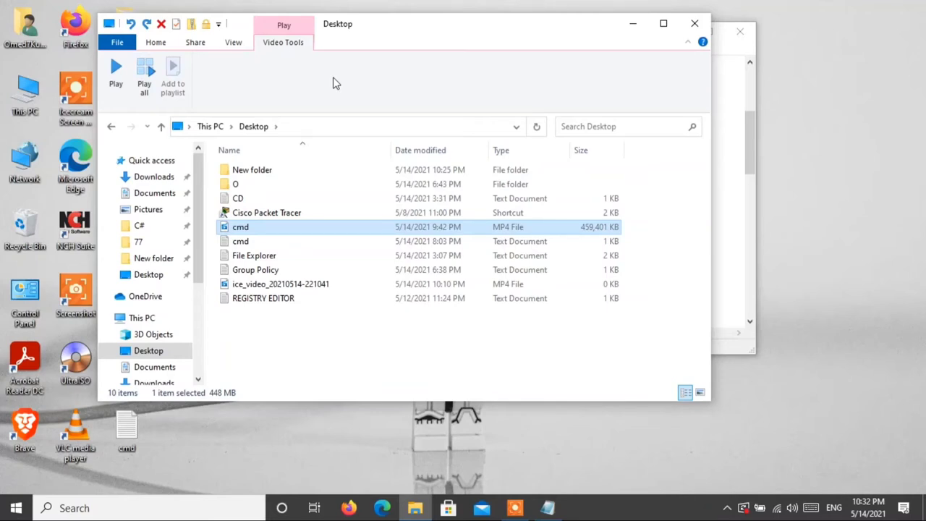
pyautogui.click(242, 45)
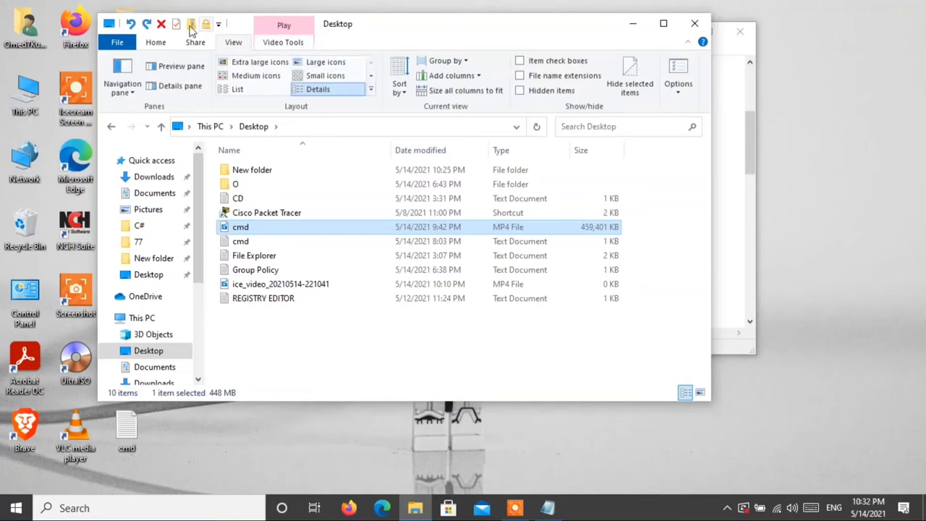
pyautogui.click(163, 45)
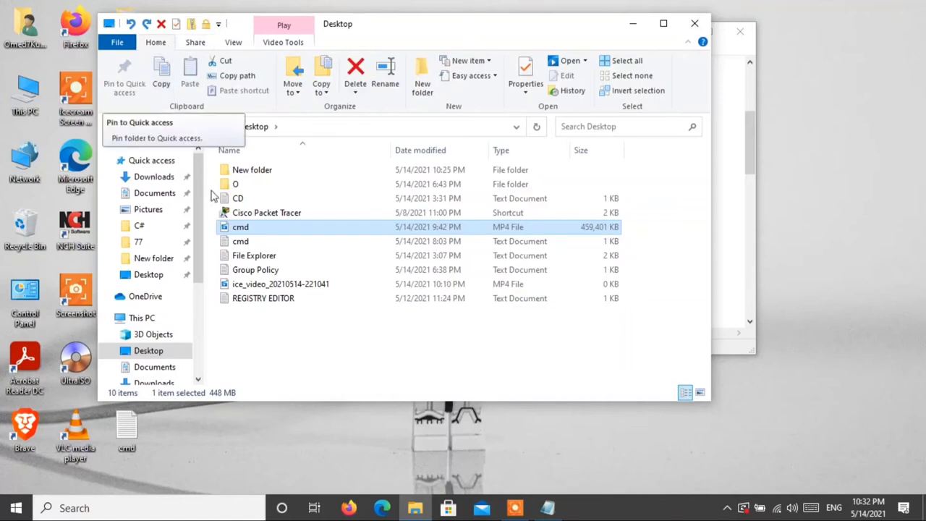
# Choose Local Disk (E:) as the destination for moving folder O, and close the dialog without moving it
pyautogui.click(253, 172)
pyautogui.click(258, 183)
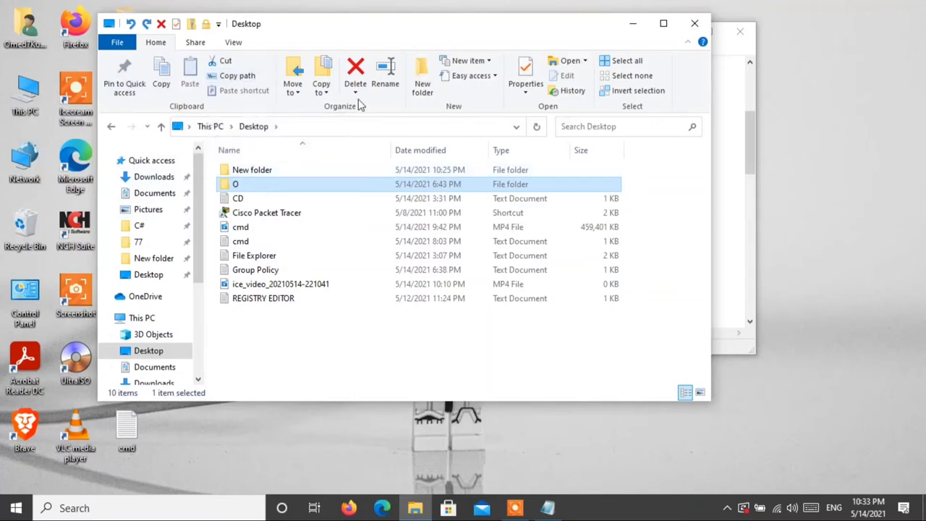
pyautogui.click(295, 86)
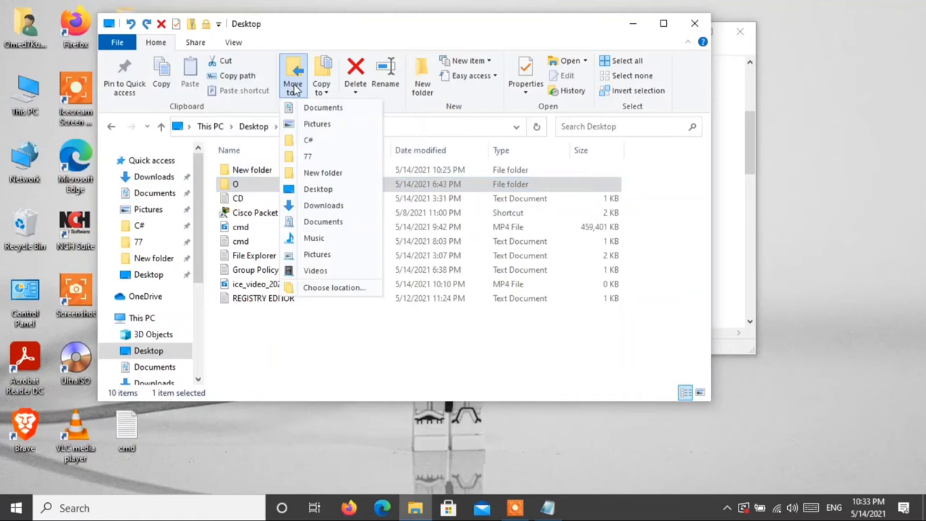
pyautogui.click(318, 287)
pyautogui.scroll(-3, 431, 253)
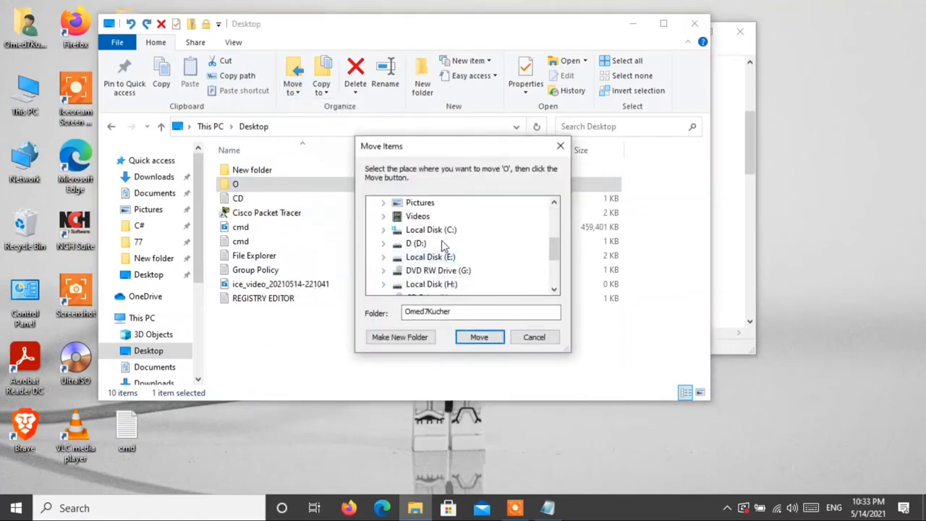
pyautogui.click(427, 257)
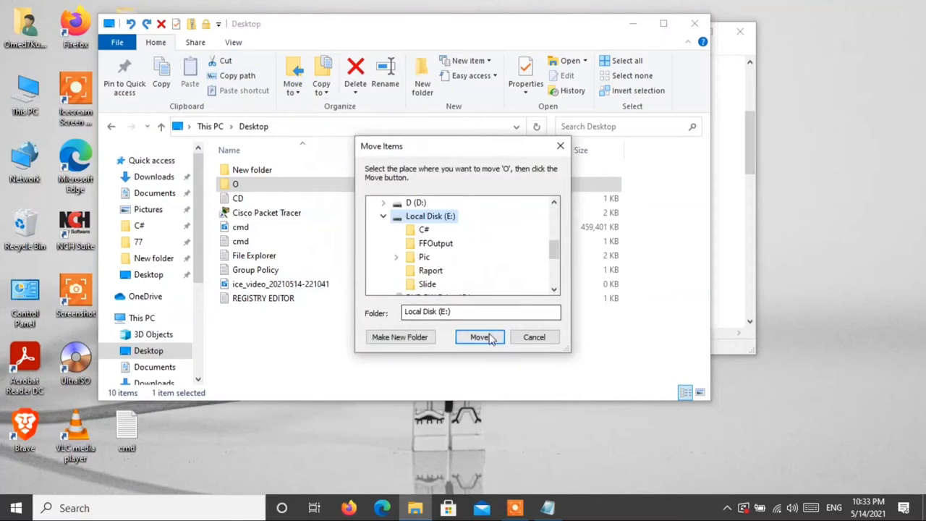
pyautogui.click(564, 148)
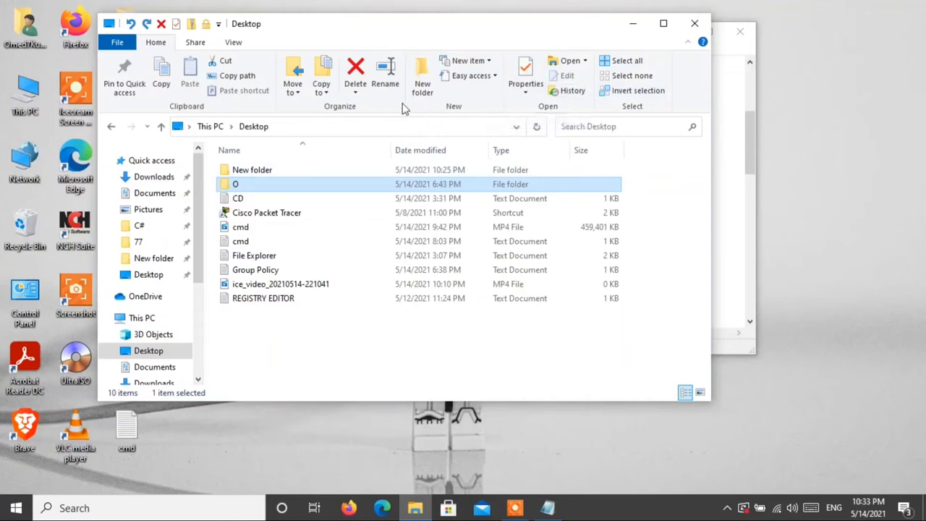
# View the advanced security settings of folder O and close them without changes
pyautogui.click(195, 44)
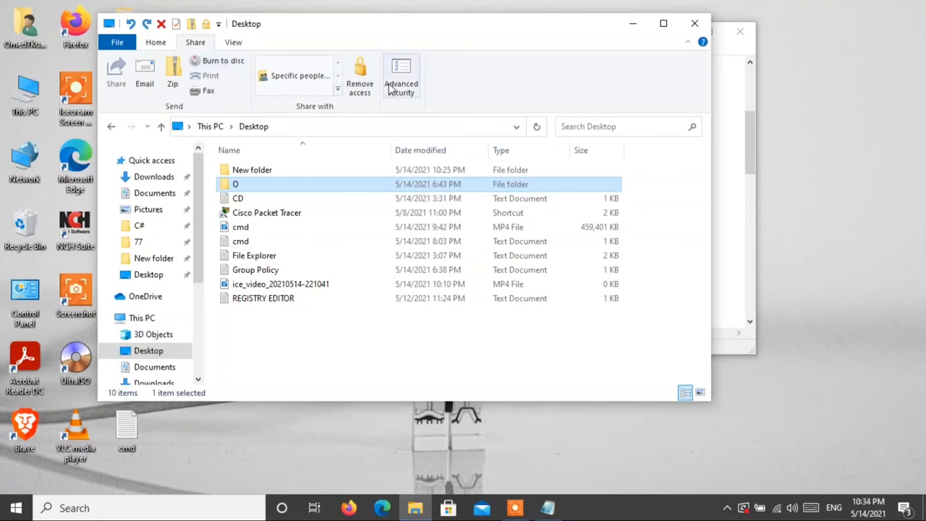
pyautogui.click(417, 74)
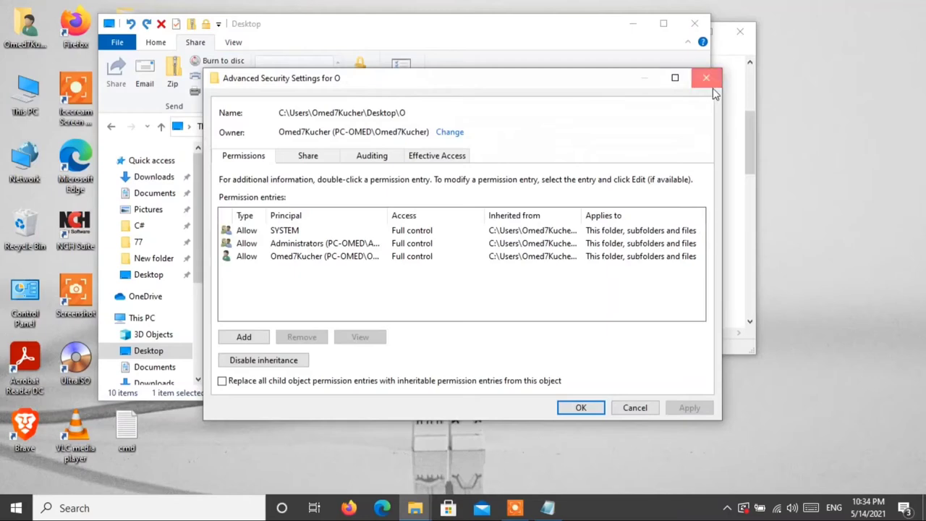
pyautogui.click(706, 78)
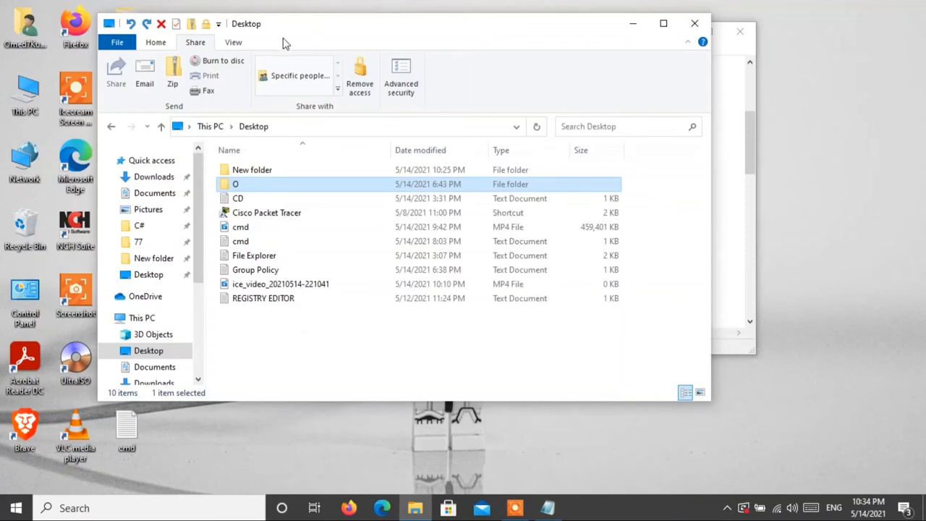
# Sort the items in the Desktop folder by type
pyautogui.click(234, 43)
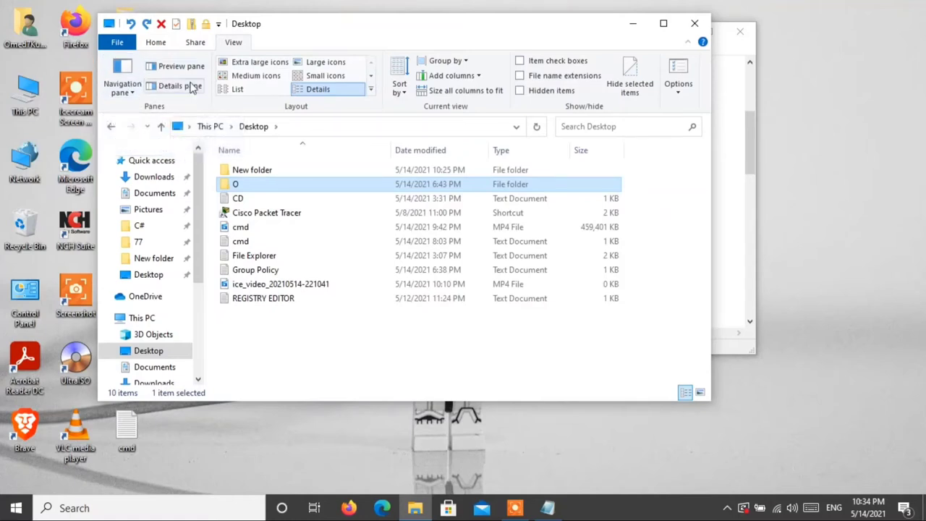
pyautogui.click(397, 91)
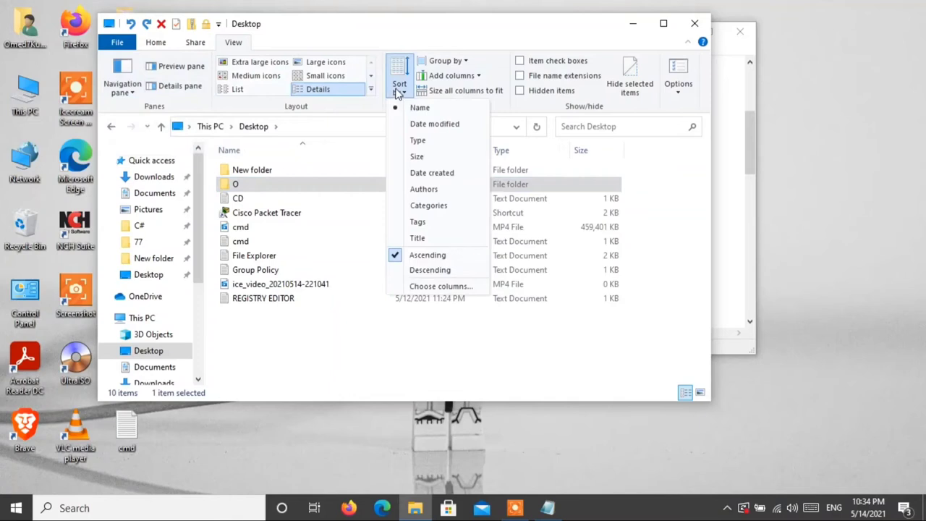
pyautogui.click(426, 142)
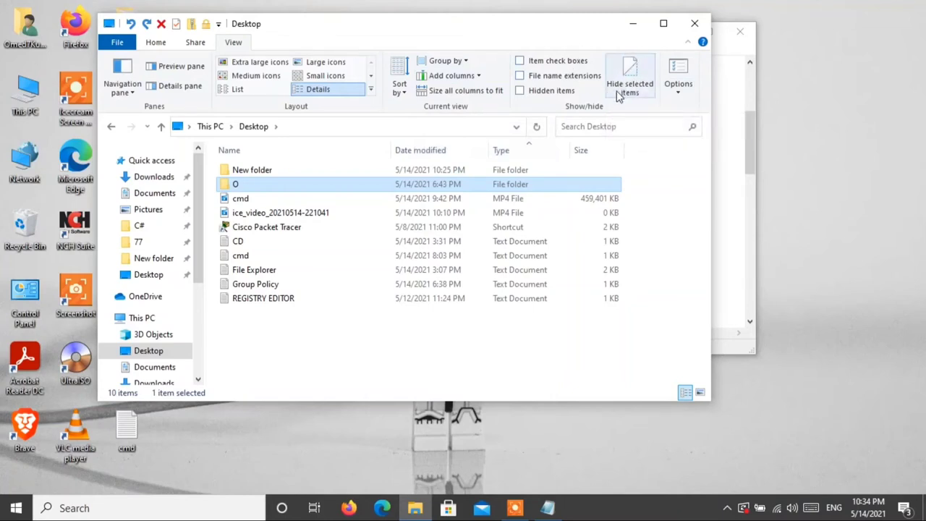
# Show and hide the hidden items, do the same for file name extensions in the Desktop folder, and minimize the window
pyautogui.click(554, 92)
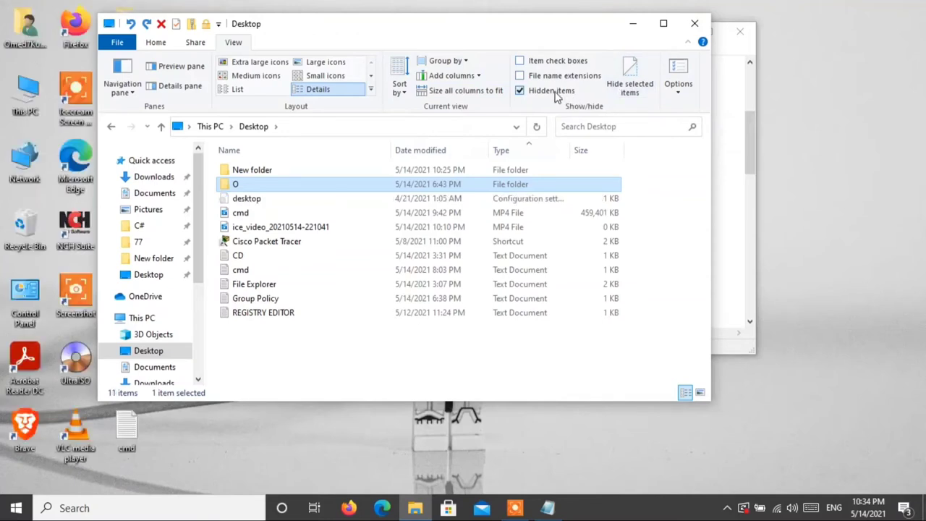
pyautogui.click(556, 94)
pyautogui.click(563, 75)
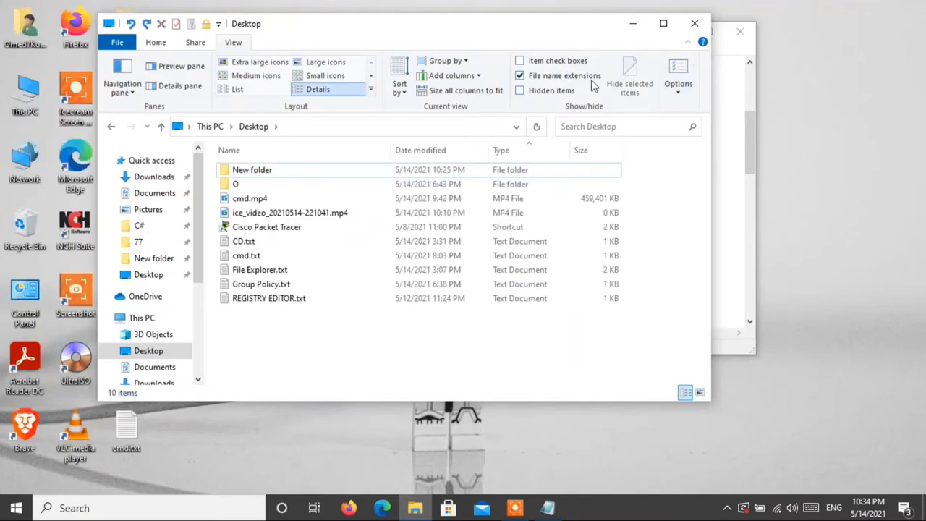
pyautogui.click(592, 78)
pyautogui.click(643, 27)
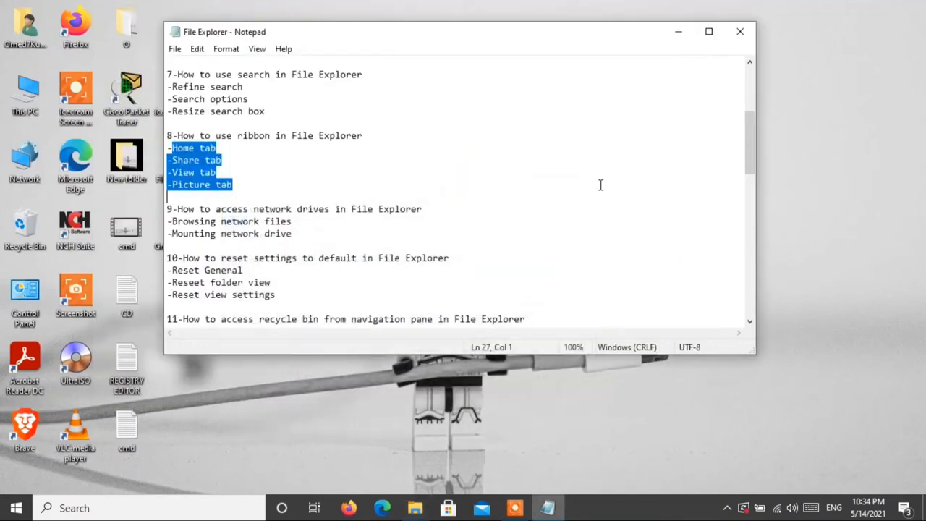
# Leave the topic 9 notes, replace the old File Explorer window with a new one and open the Network location
pyautogui.click(486, 218)
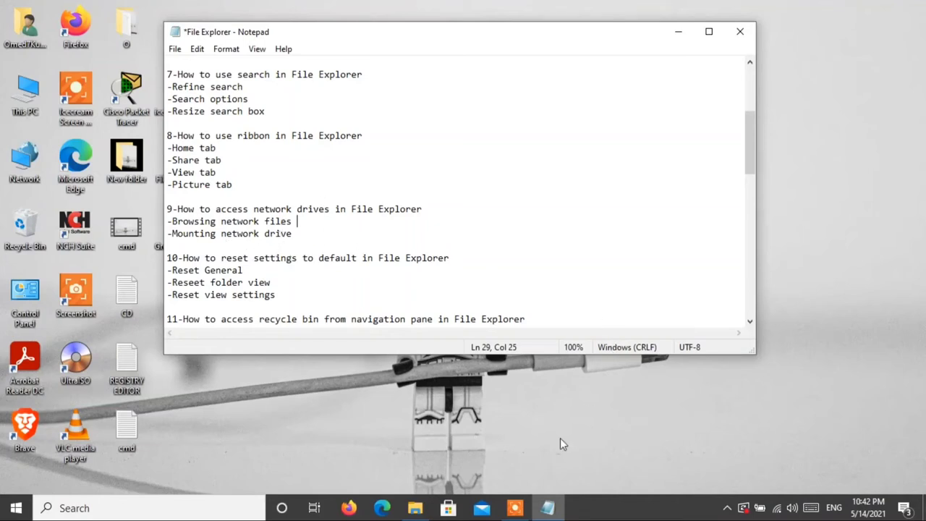
pyautogui.click(677, 32)
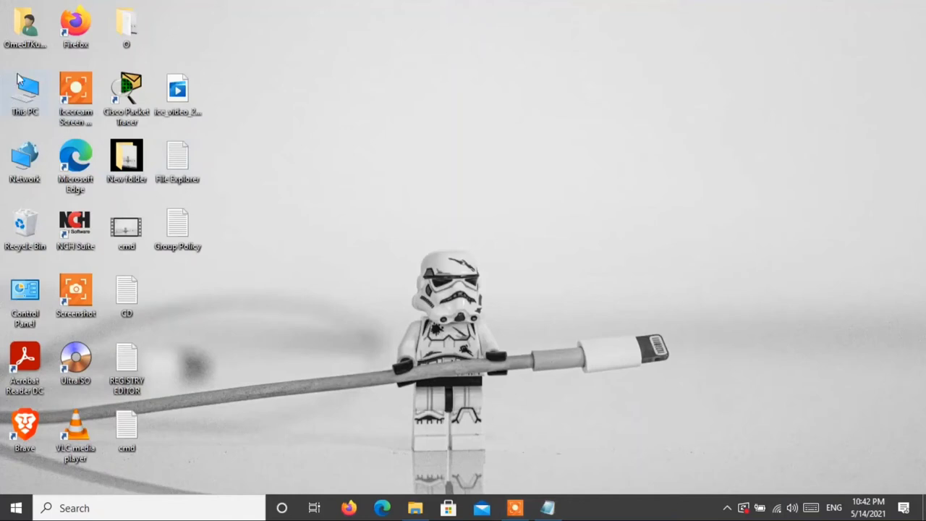
pyautogui.click(414, 507)
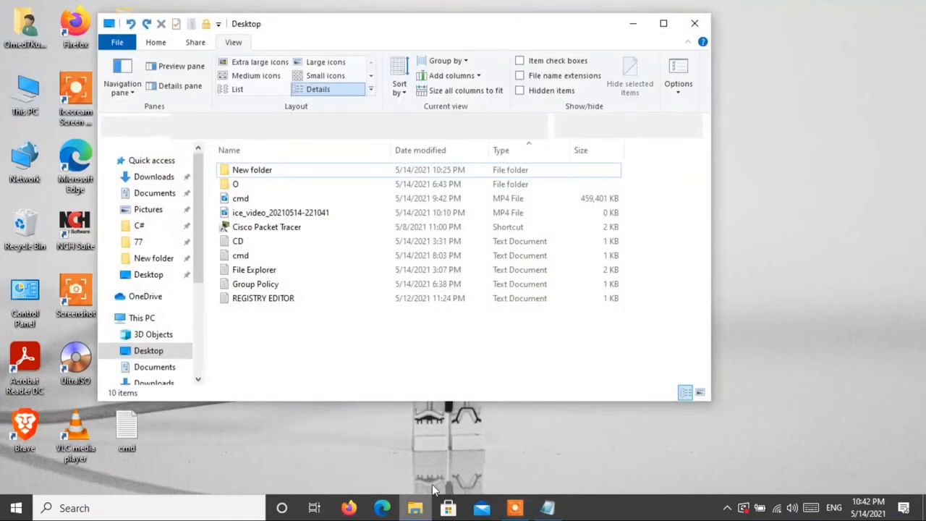
pyautogui.click(694, 23)
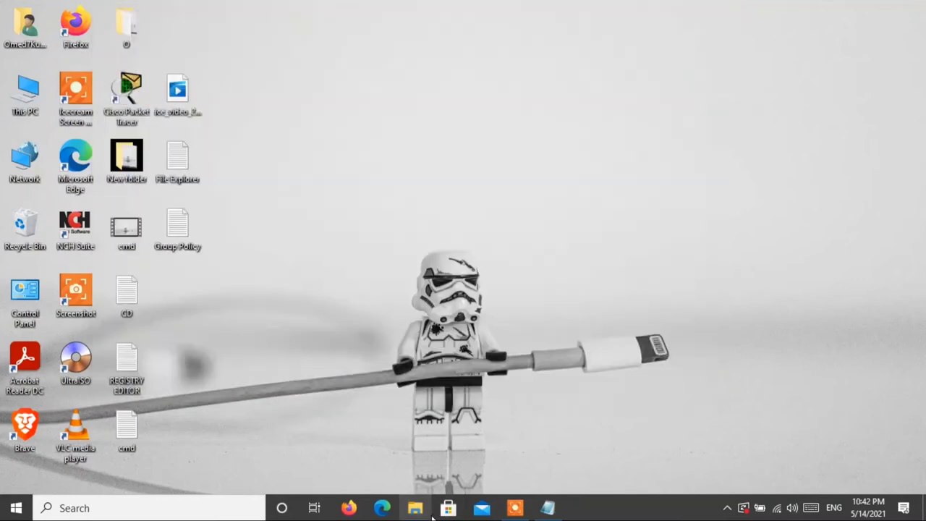
pyautogui.click(427, 509)
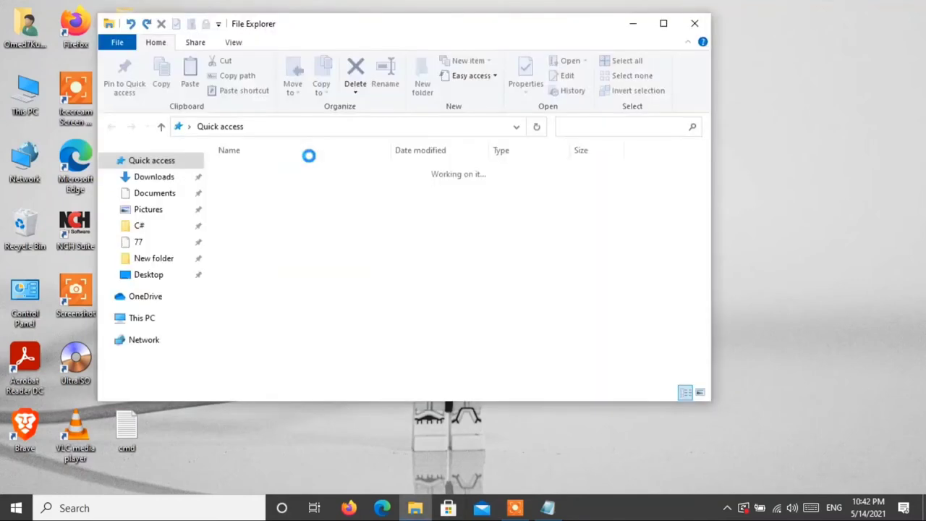
pyautogui.moveTo(197, 196); pyautogui.dragTo(197, 284)
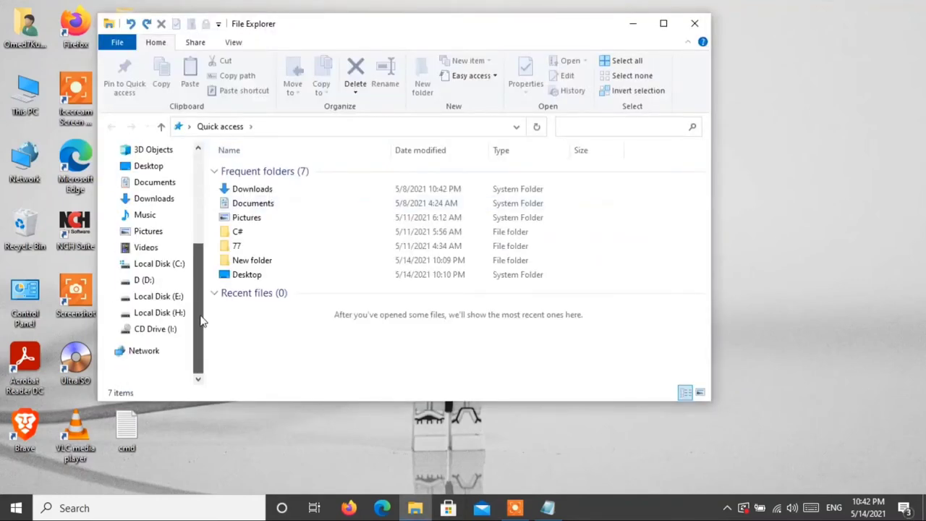
pyautogui.click(154, 357)
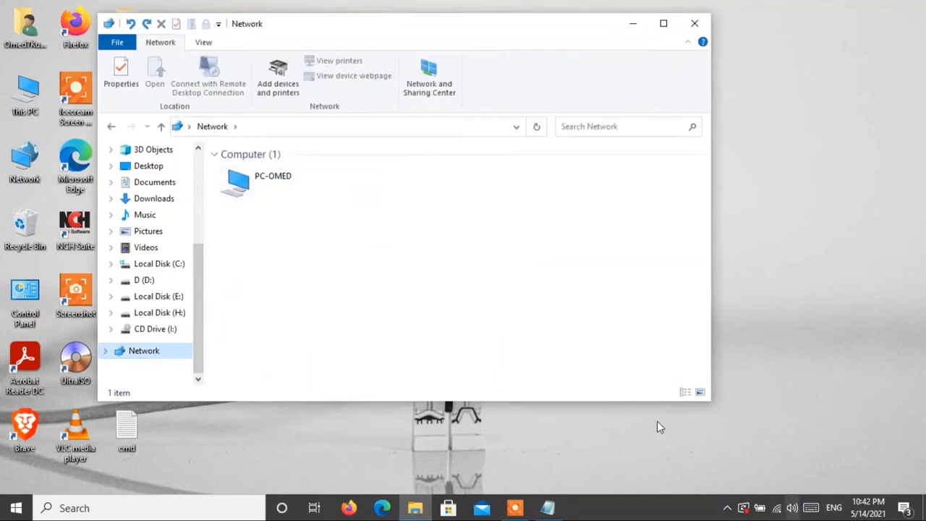
# Pin the network computer's shared Users folder to Quick access and open it from there
pyautogui.doubleClick(267, 191)
pyautogui.click(253, 165)
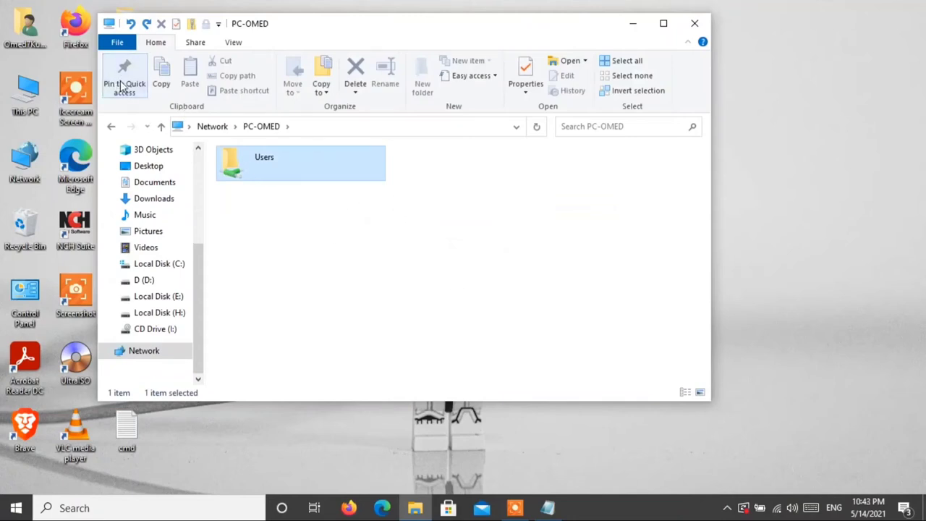
pyautogui.scroll(4, 205, 345)
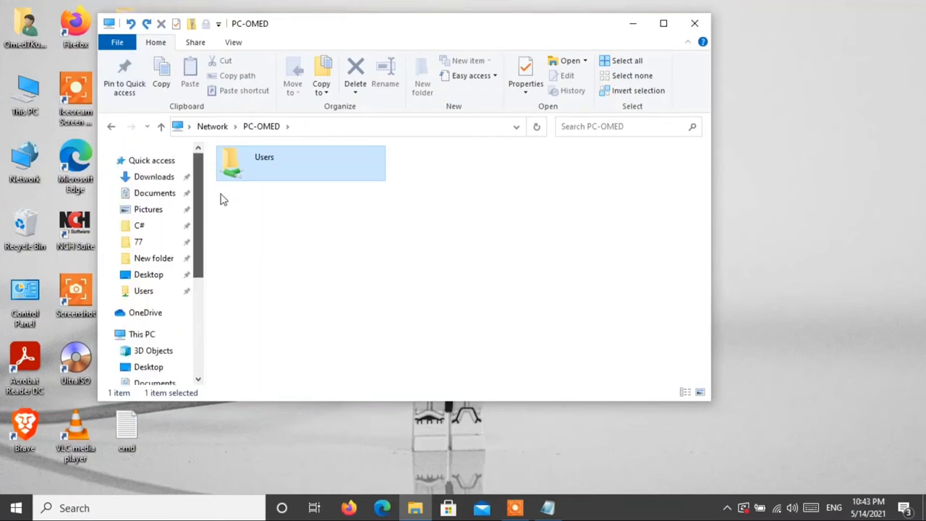
pyautogui.click(147, 293)
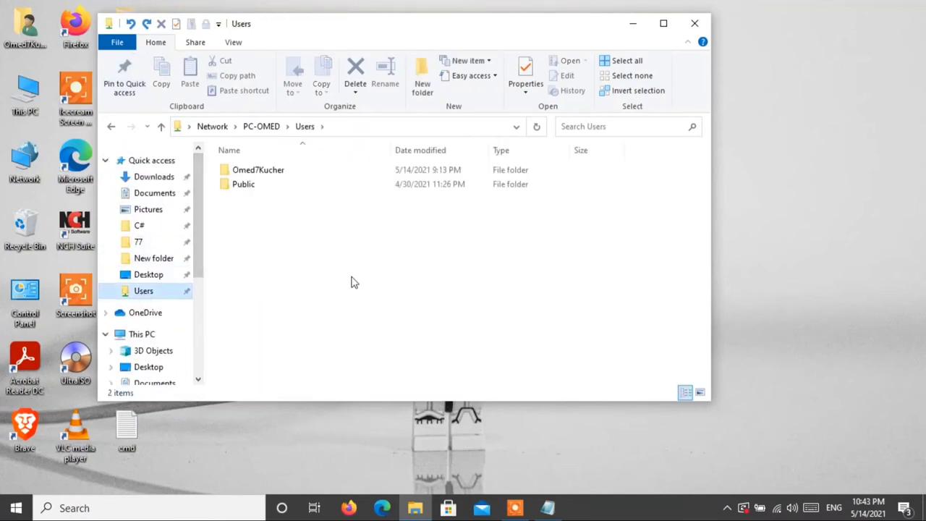
# Browse from Network through the computer to its shared Users folder, compare it with the Quick access entry, and close the window
pyautogui.scroll(-5, 193, 324)
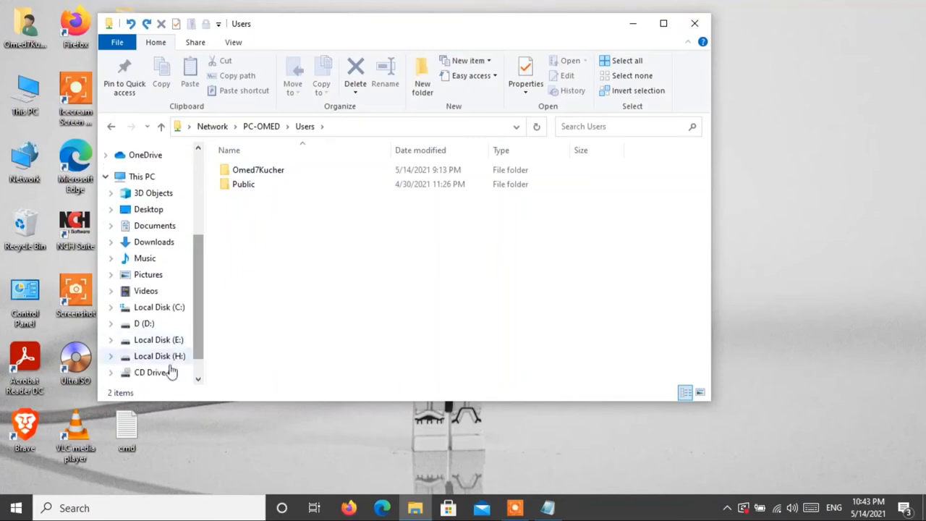
pyautogui.scroll(-1, 162, 379)
pyautogui.click(148, 350)
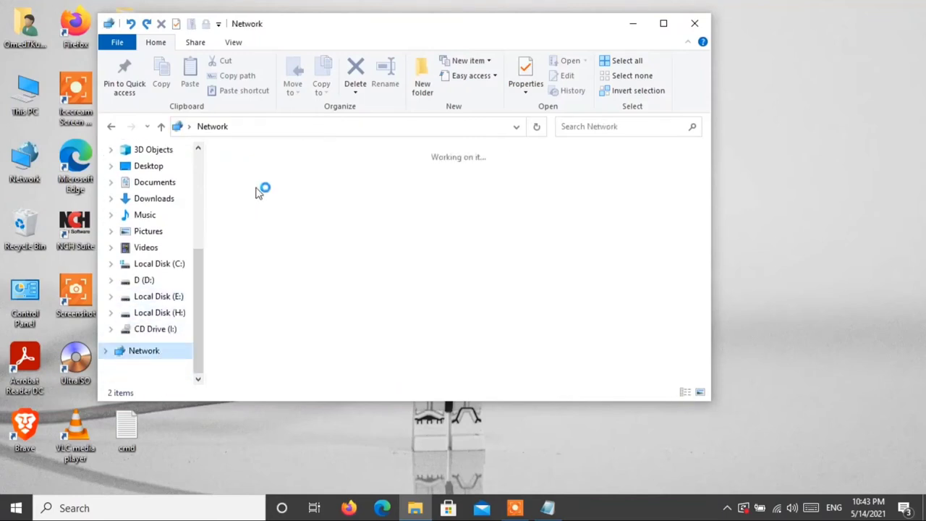
pyautogui.click(258, 190)
pyautogui.doubleClick(258, 190)
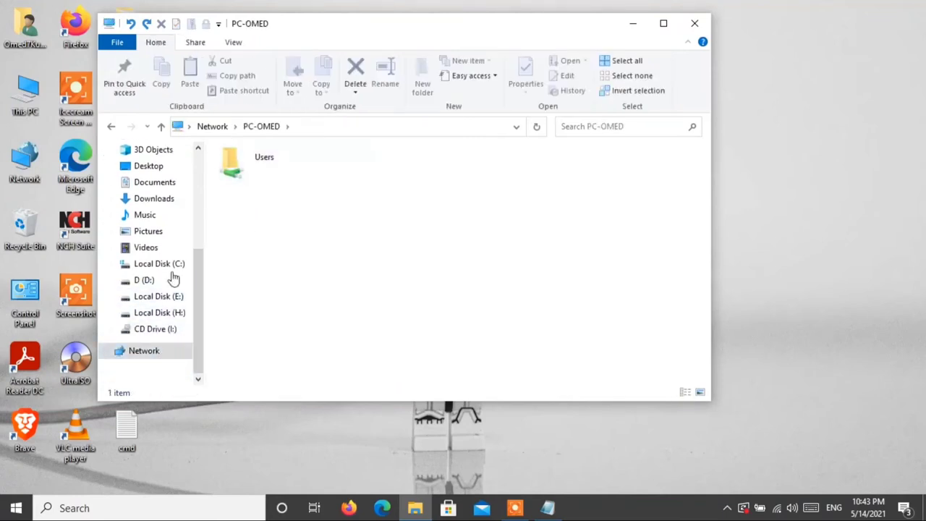
pyautogui.scroll(5, 202, 314)
pyautogui.click(248, 168)
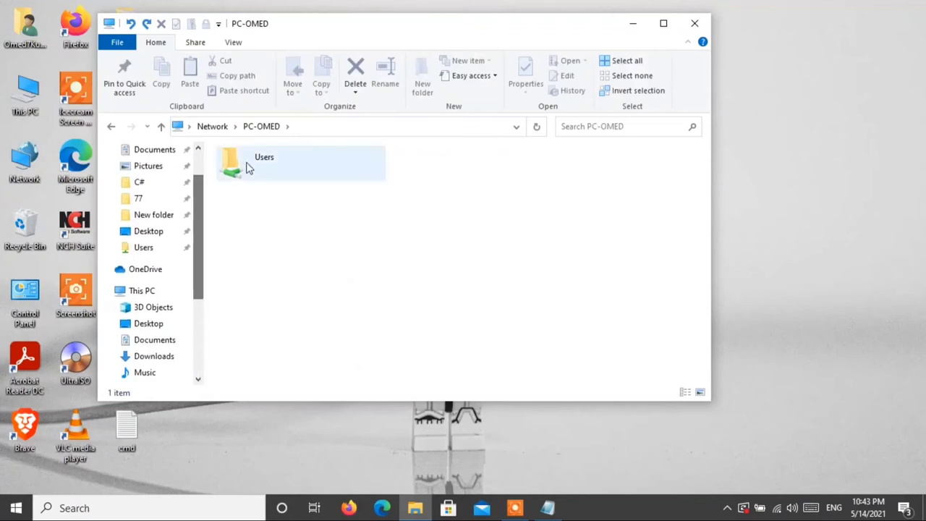
pyautogui.doubleClick(248, 168)
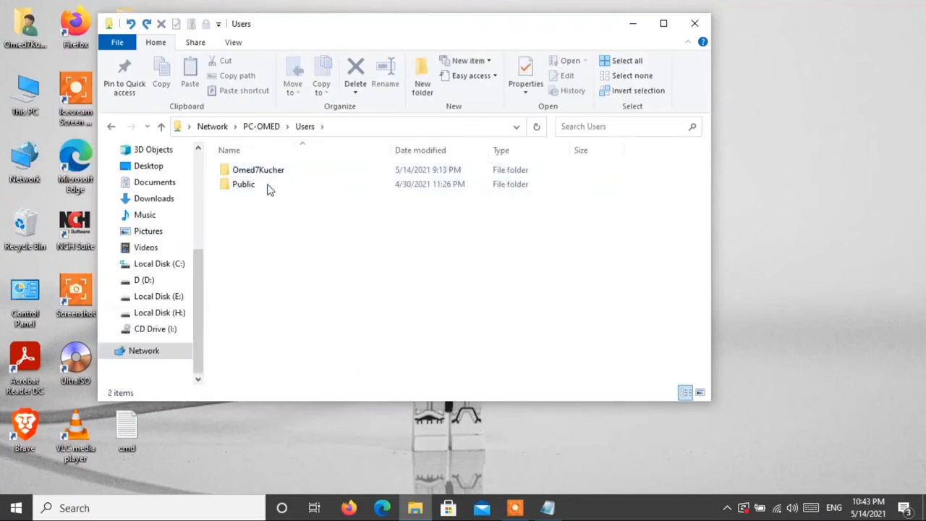
pyautogui.scroll(5, 201, 292)
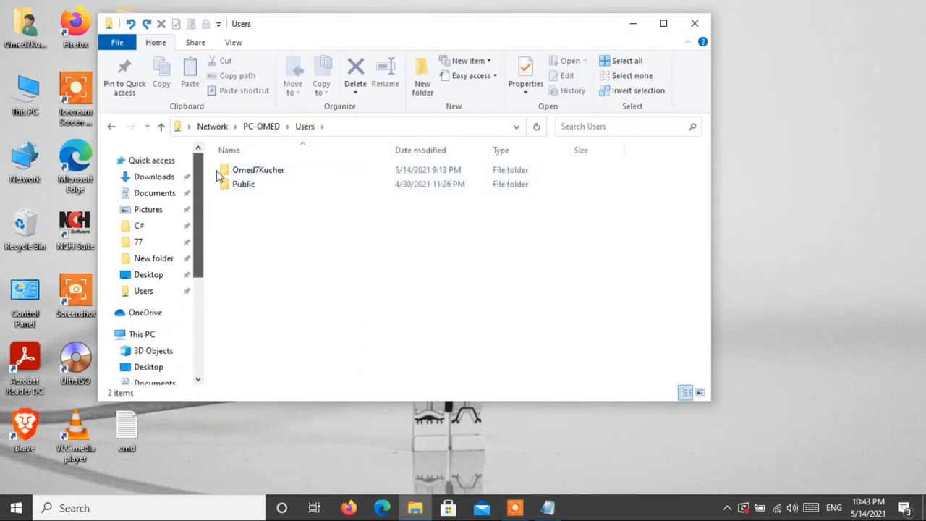
pyautogui.click(705, 27)
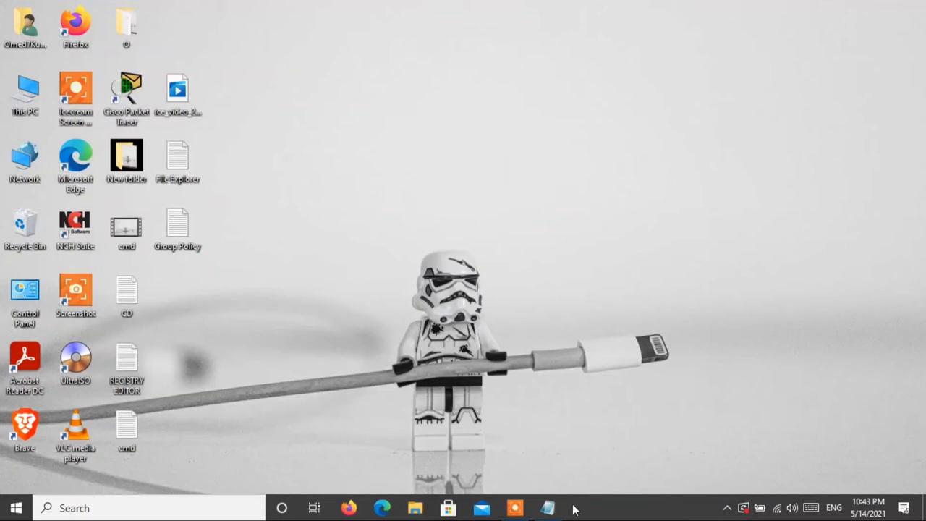
# Check the network drive topic in the Notepad notes and open This PC in a new File Explorer window
pyautogui.click(553, 508)
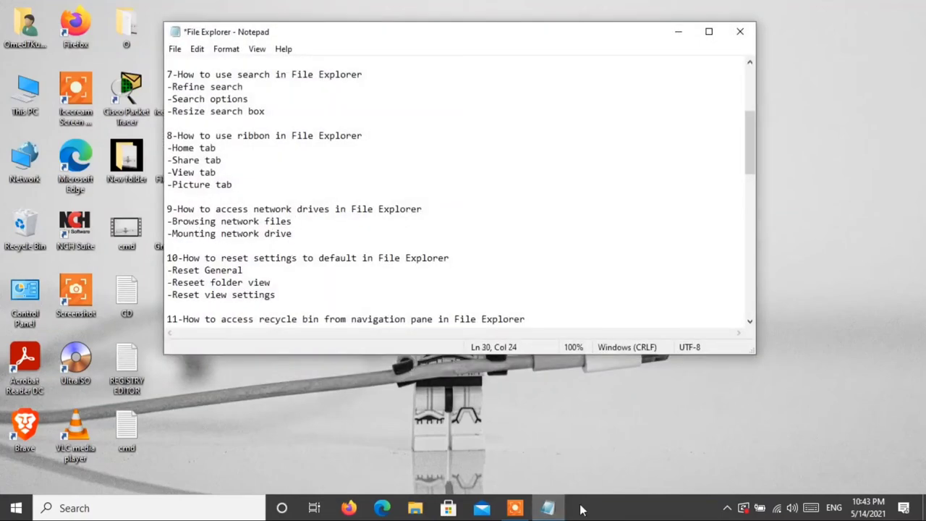
pyautogui.click(414, 506)
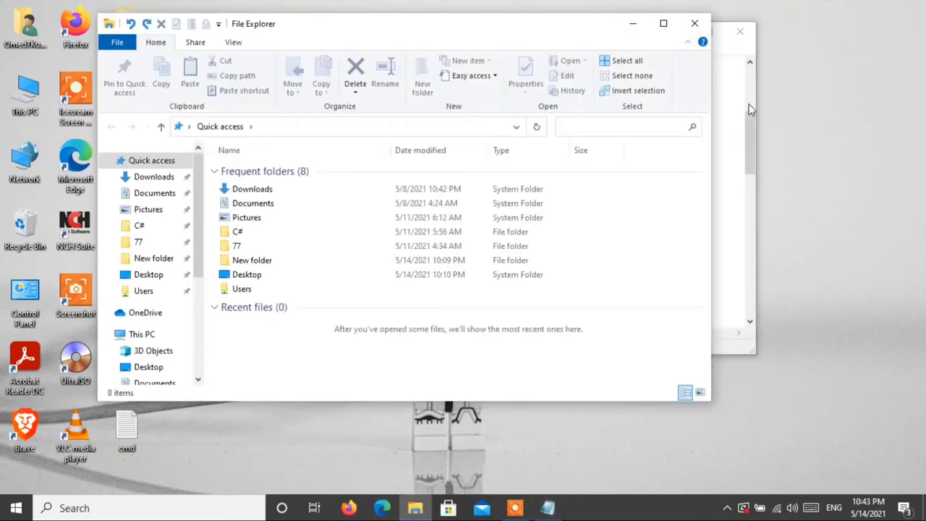
pyautogui.click(751, 69)
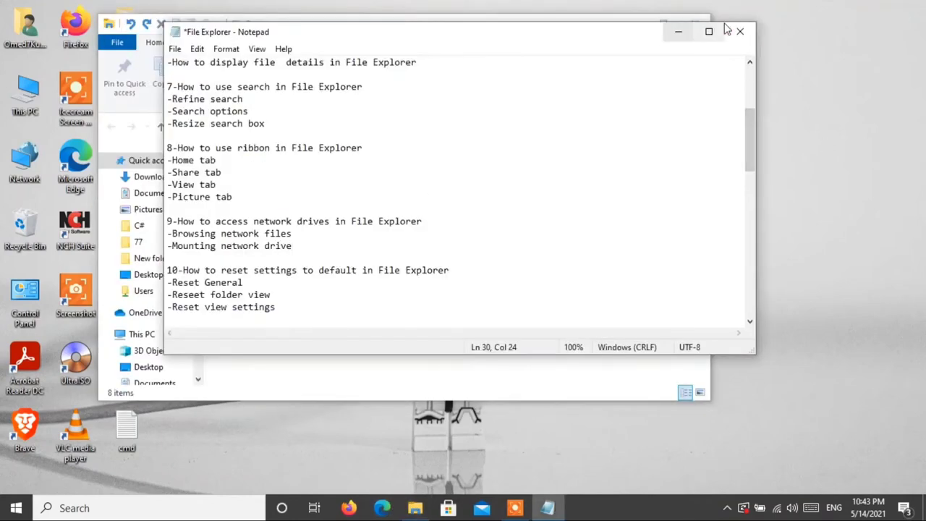
pyautogui.click(679, 32)
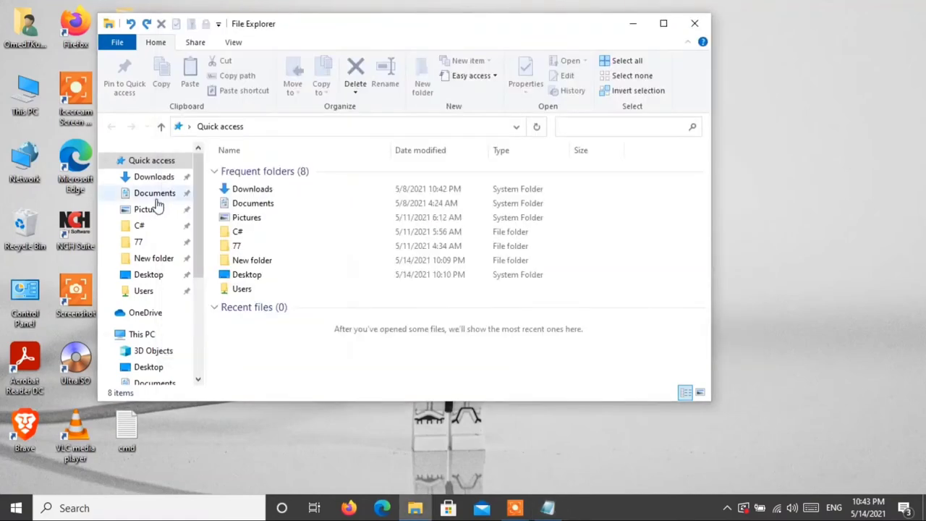
pyautogui.click(166, 337)
# Map the network computer's shared Users folder as network drive X:
pyautogui.click(262, 73)
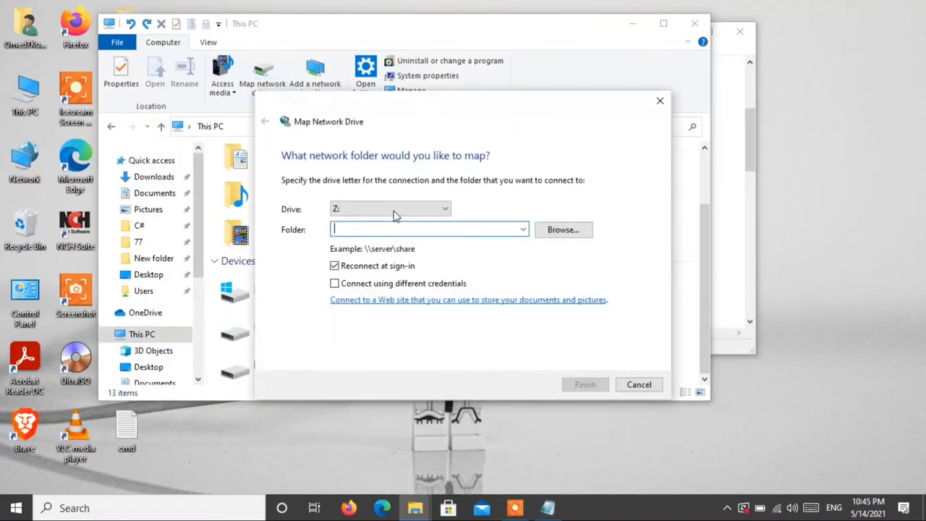
pyautogui.click(438, 209)
pyautogui.click(428, 242)
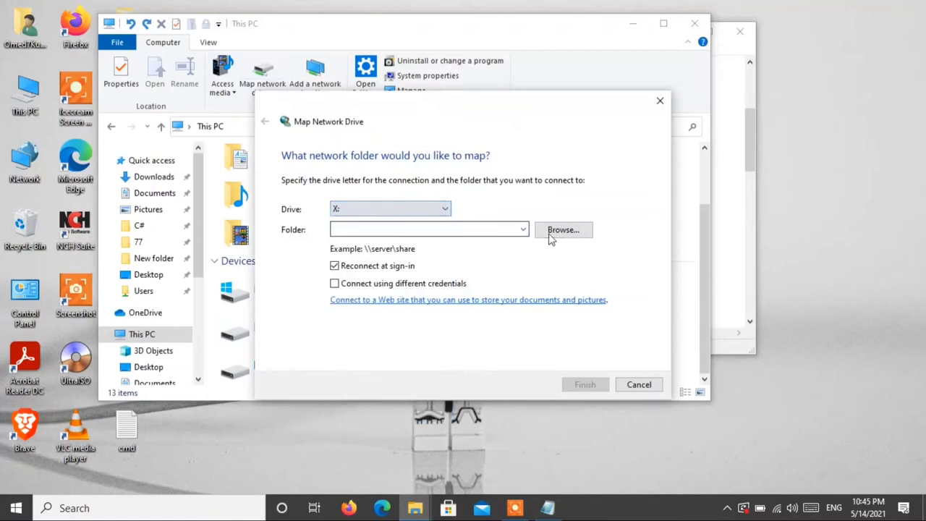
pyautogui.click(552, 230)
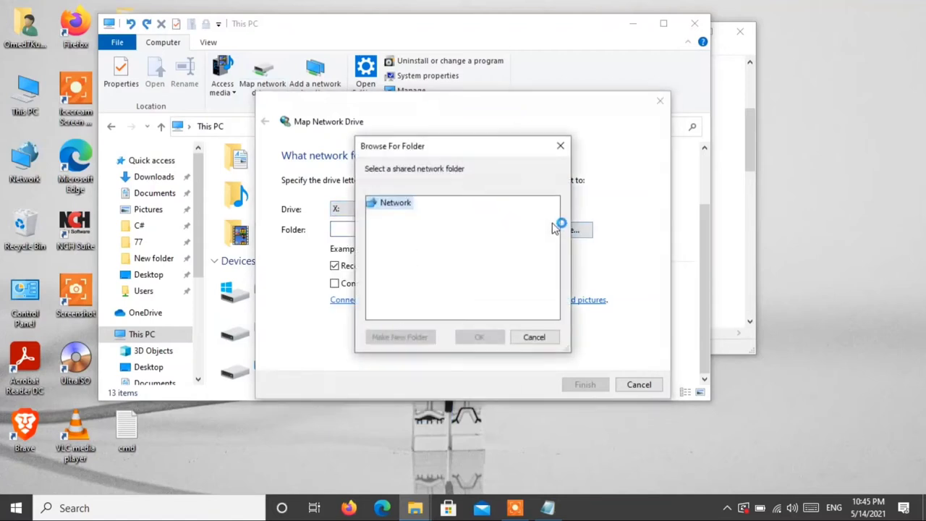
pyautogui.moveTo(438, 153); pyautogui.dragTo(479, 168)
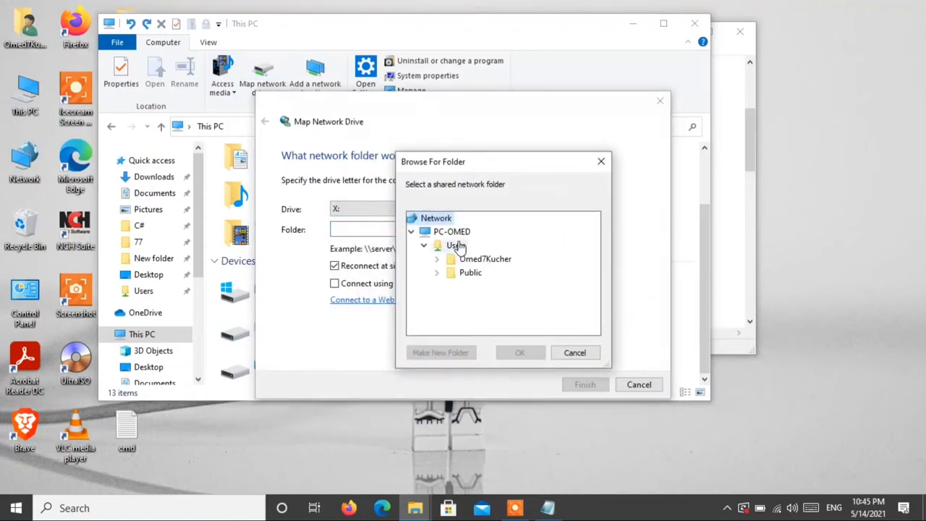
pyautogui.click(455, 246)
pyautogui.click(530, 353)
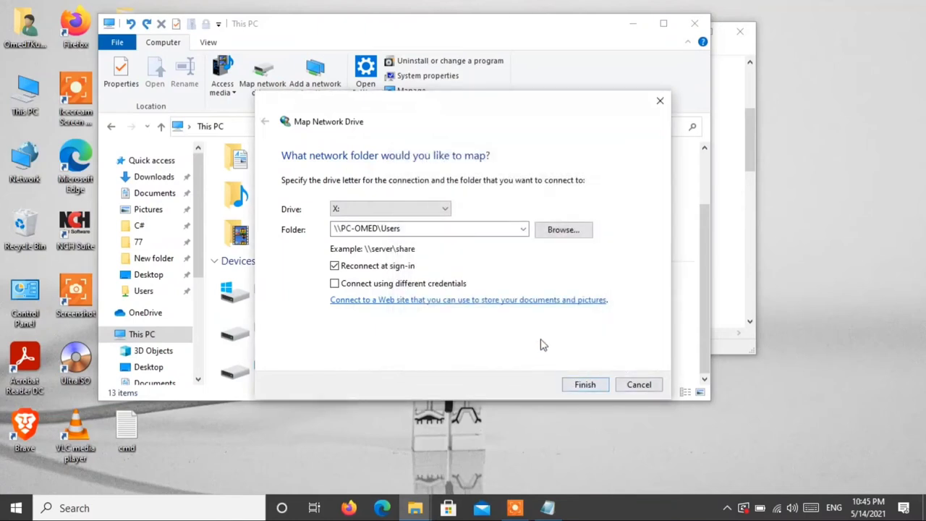
pyautogui.click(427, 284)
pyautogui.click(583, 385)
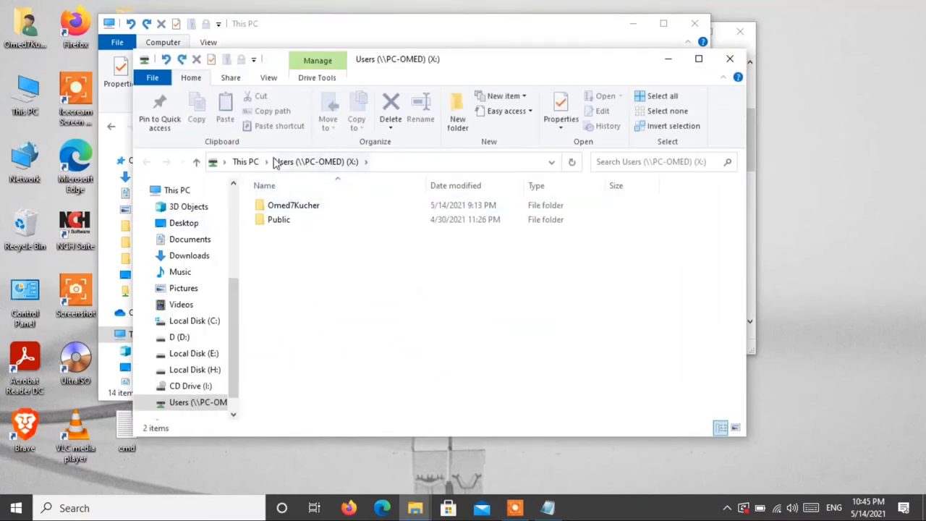
# View the mapped X: drive among the network locations in This PC
pyautogui.click(242, 161)
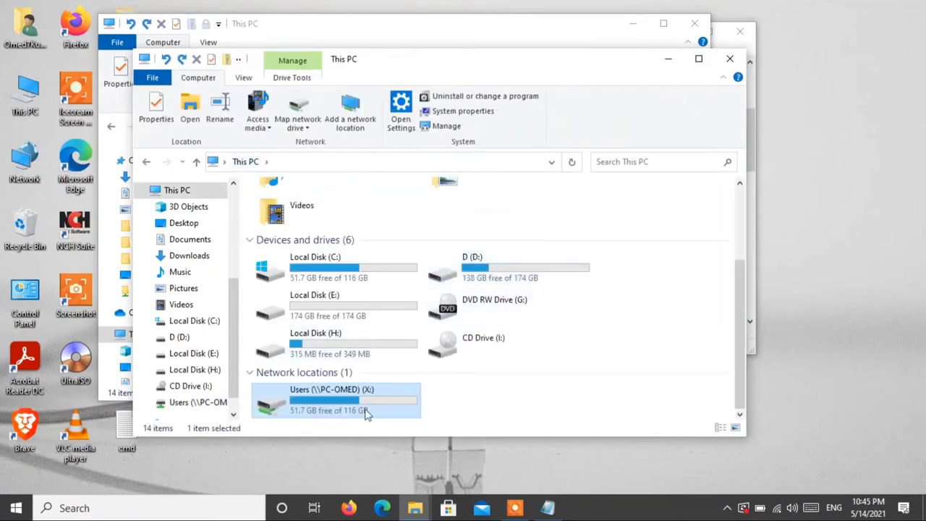
pyautogui.click(428, 407)
pyautogui.click(337, 408)
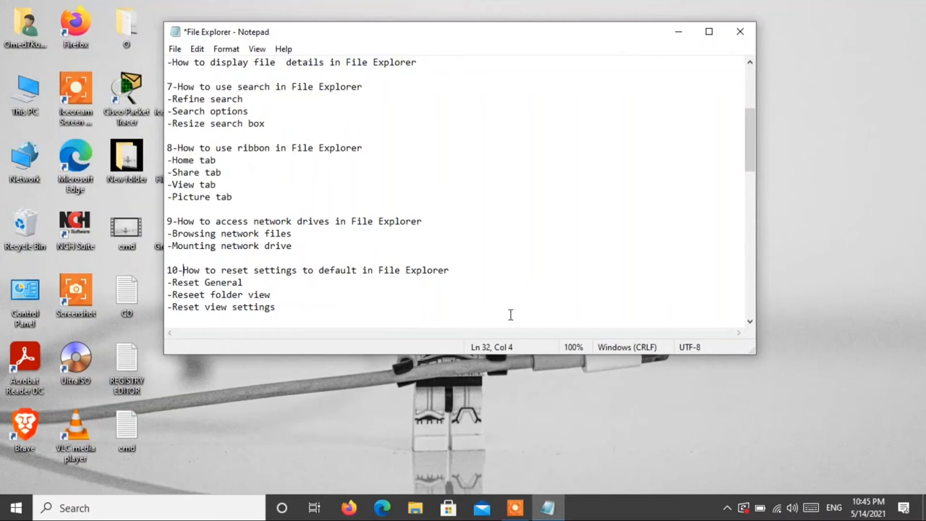
# Open a new File Explorer window, move it away from the notes and highlight part of the folder view reset item under topic 10
pyautogui.click(426, 510)
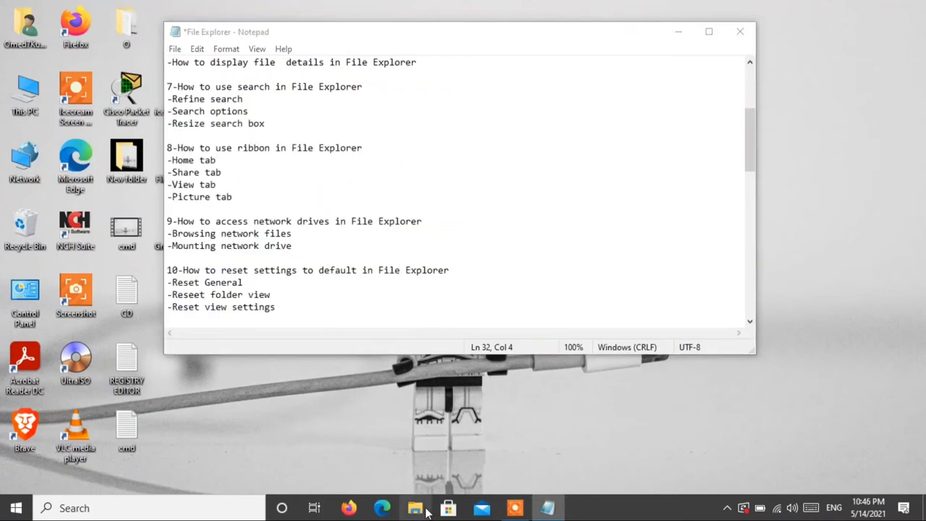
pyautogui.moveTo(275, 26); pyautogui.dragTo(483, 211)
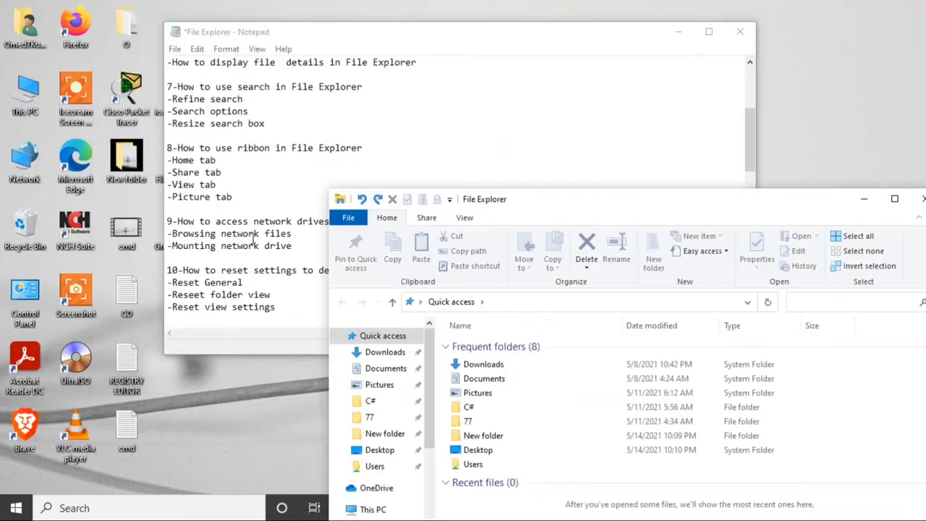
pyautogui.click(241, 282)
pyautogui.moveTo(225, 295); pyautogui.dragTo(291, 303)
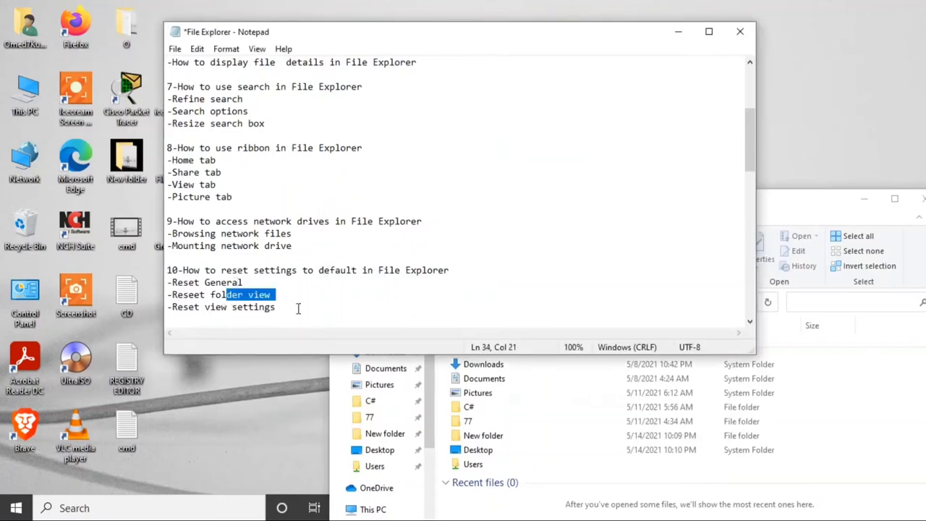
# Restore the default General settings in Folder Options and confirm them
pyautogui.click(230, 316)
pyautogui.click(793, 213)
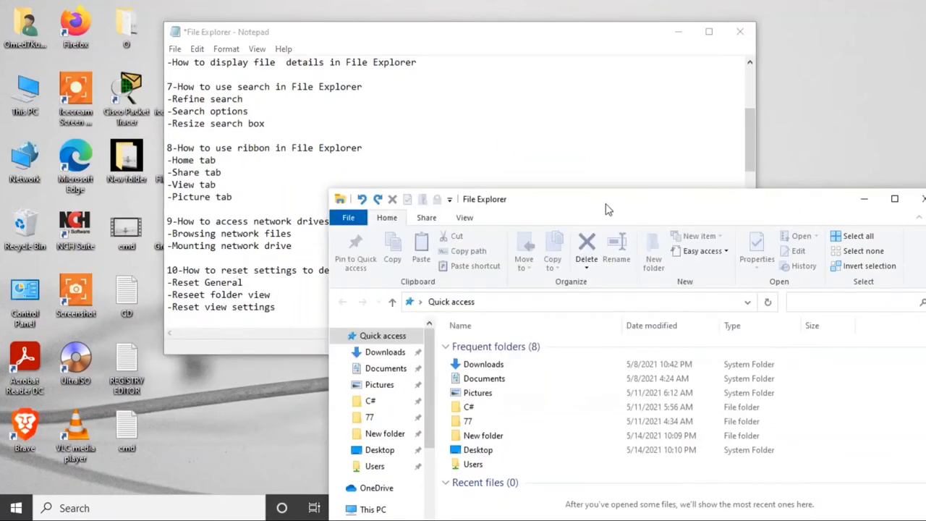
pyautogui.moveTo(605, 207); pyautogui.dragTo(452, 190)
pyautogui.click(310, 198)
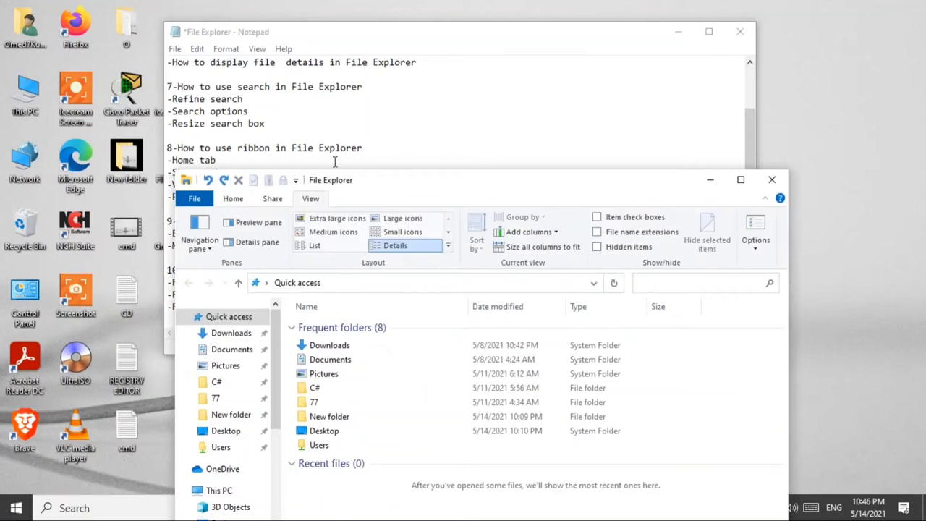
pyautogui.click(755, 222)
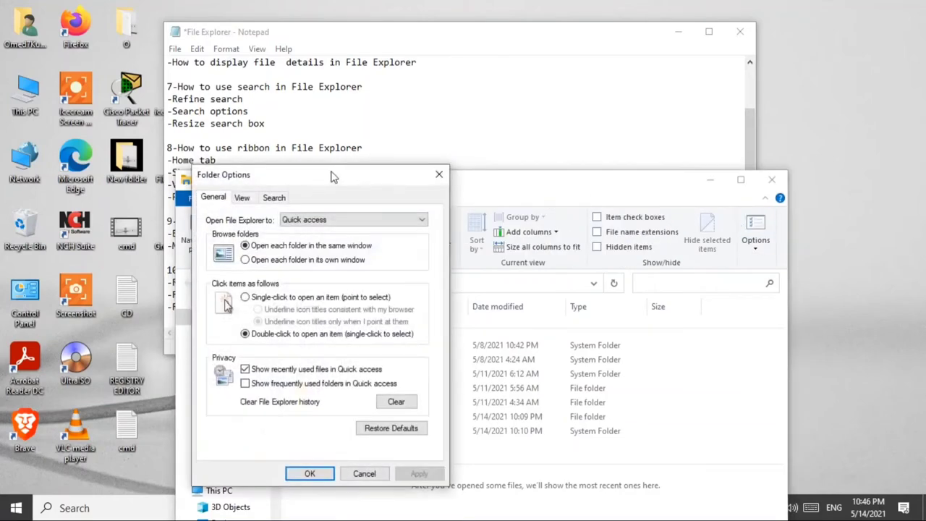
pyautogui.moveTo(331, 174); pyautogui.dragTo(438, 179)
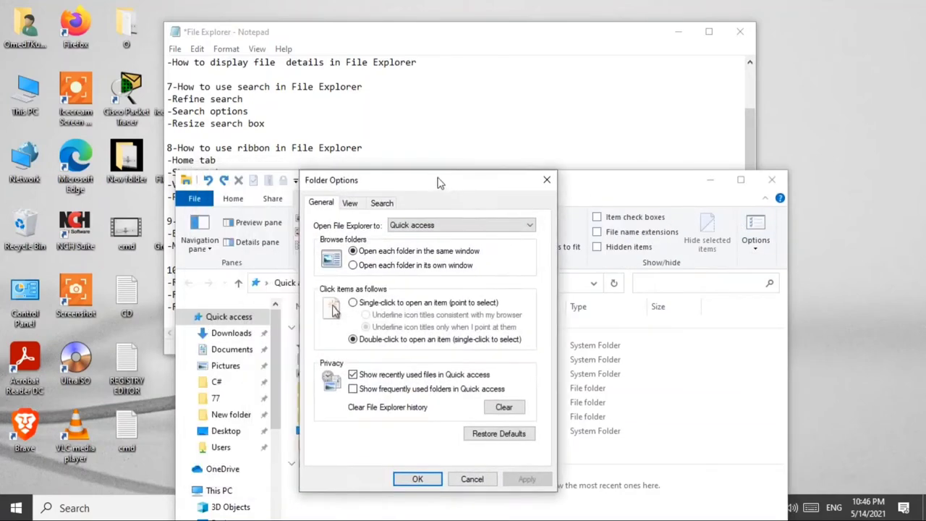
pyautogui.click(518, 438)
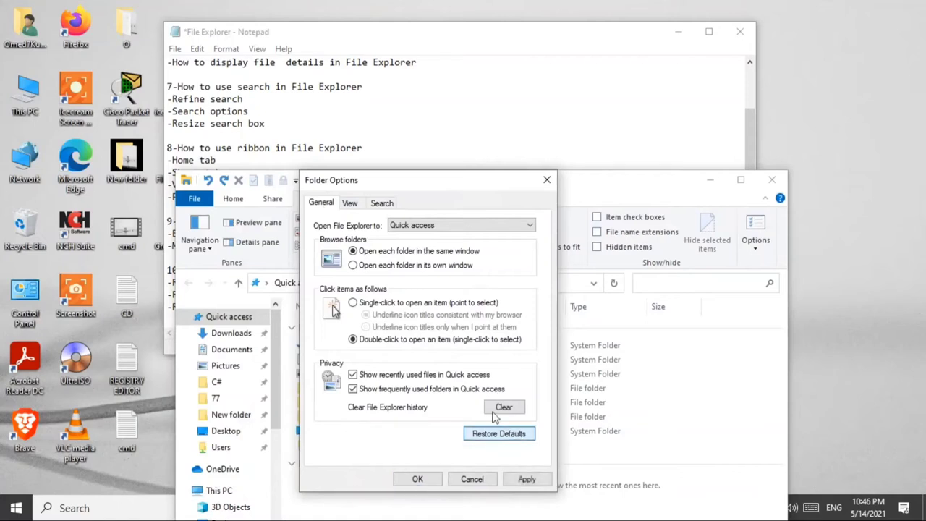
pyautogui.click(420, 480)
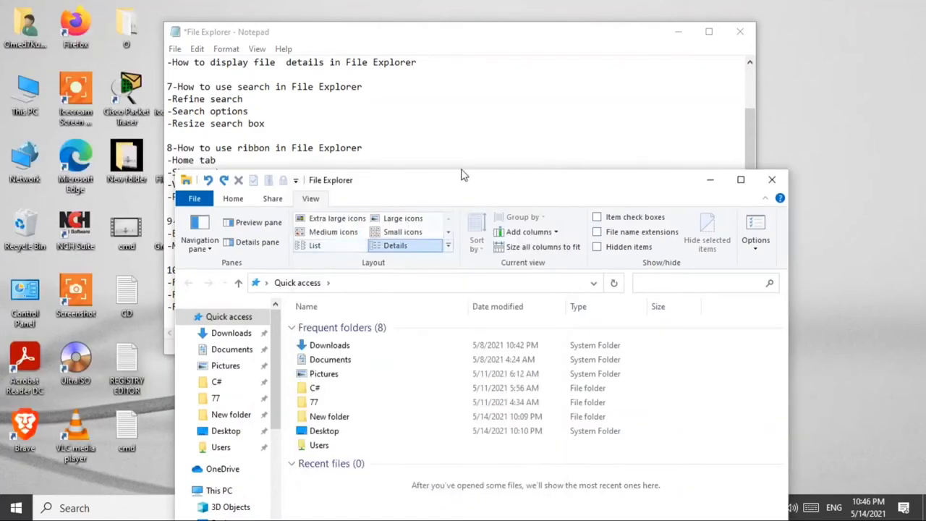
# Move the File Explorer window aside and highlight parts of the folder view and view settings reset items in the notes
pyautogui.moveTo(380, 171); pyautogui.dragTo(515, 110)
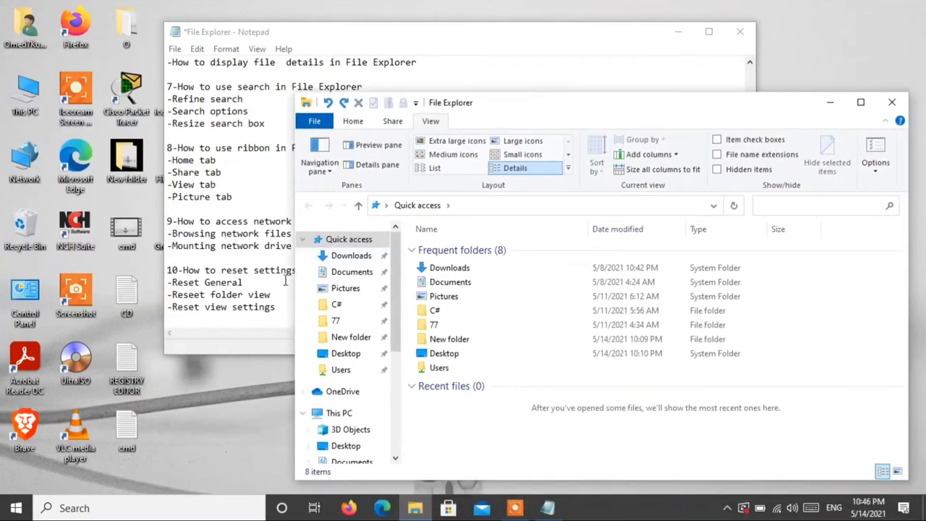
pyautogui.click(264, 300)
pyautogui.moveTo(249, 295); pyautogui.dragTo(255, 308)
pyautogui.click(684, 458)
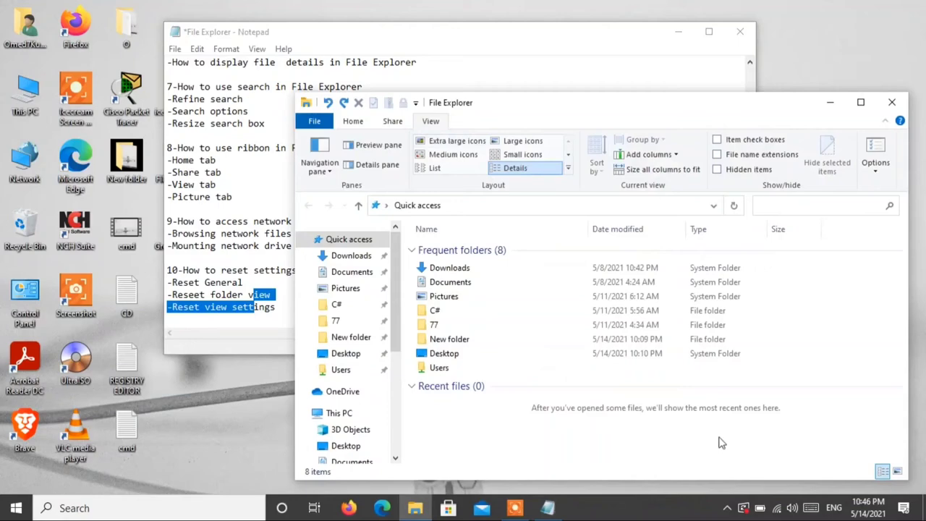
# Reset all folders of this type to the default view settings through the View options in Folder Options
pyautogui.click(874, 152)
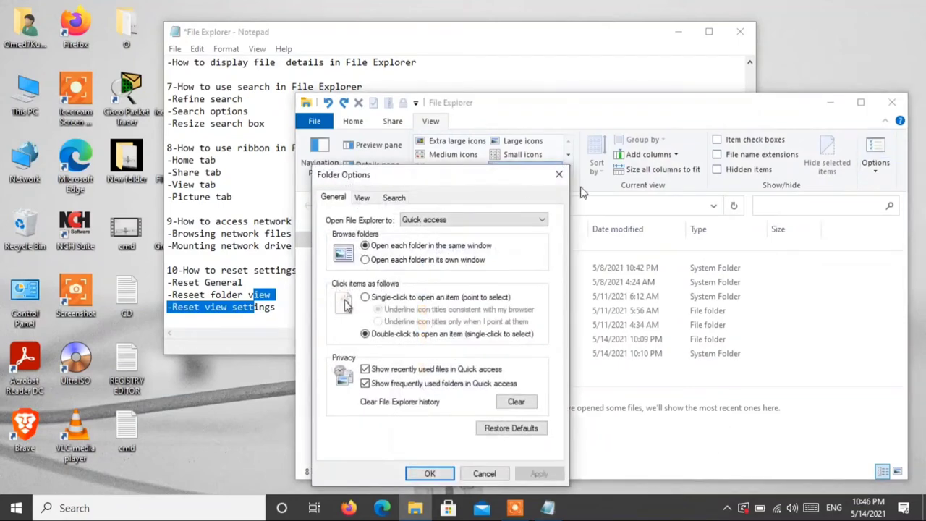
pyautogui.click(362, 197)
pyautogui.moveTo(403, 181); pyautogui.dragTo(494, 129)
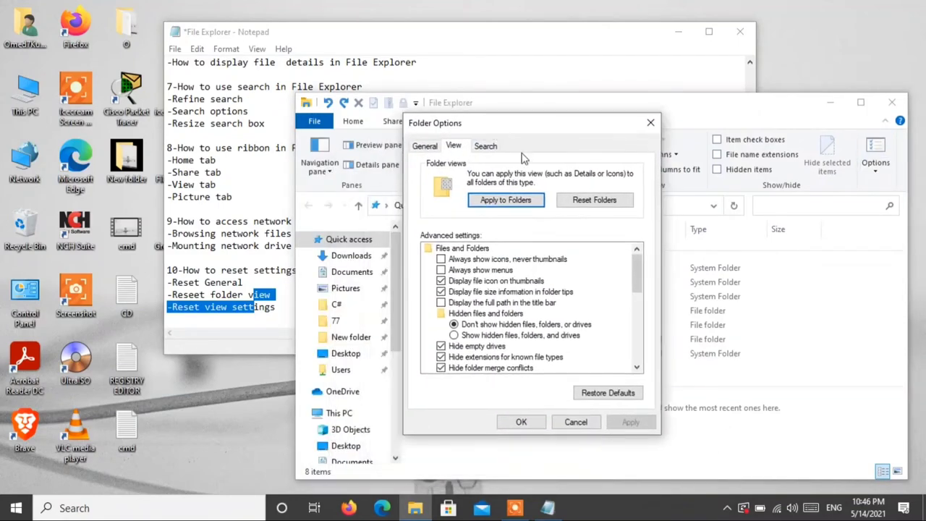
pyautogui.click(244, 294)
pyautogui.moveTo(243, 294); pyautogui.dragTo(215, 295)
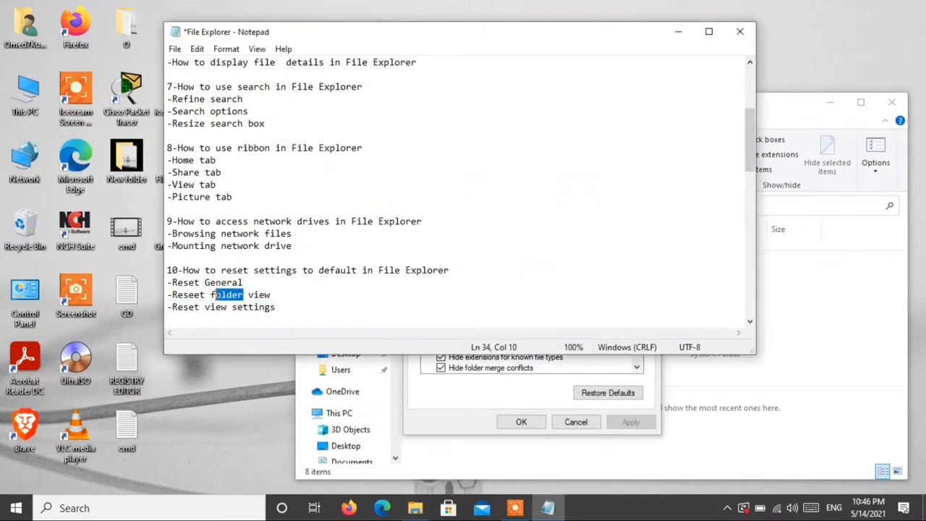
pyautogui.click(492, 407)
pyautogui.click(595, 202)
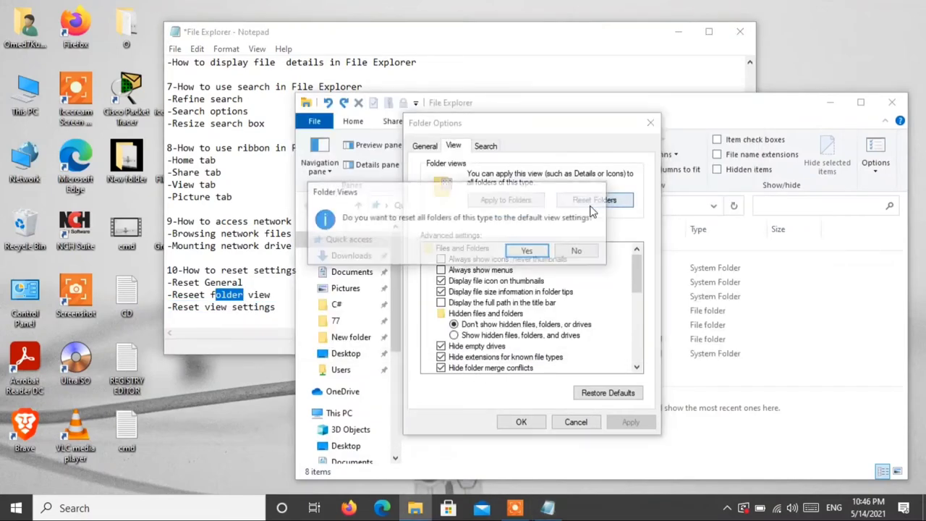
pyautogui.click(528, 251)
# Insert "defult" before "settings" in the last item of topic 10 in the notes, and close Folder Options
pyautogui.click(232, 307)
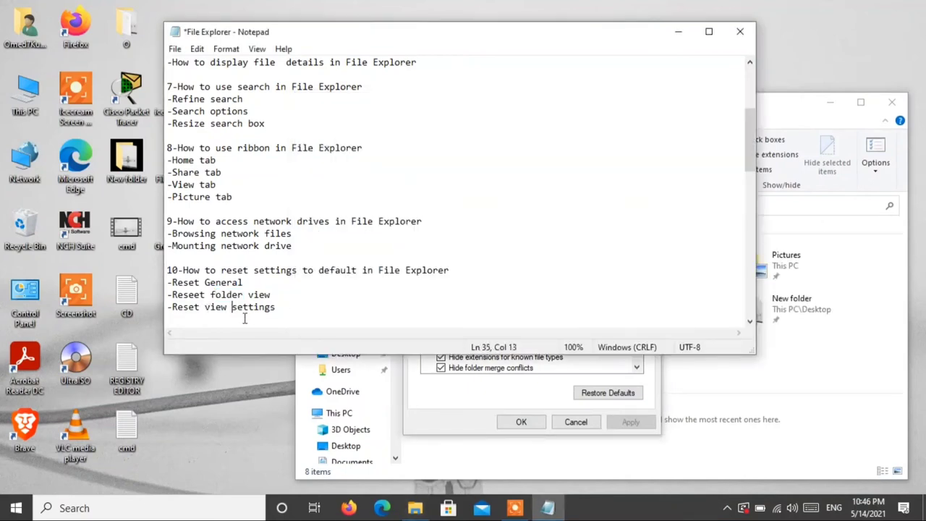
pyautogui.write('des')
pyautogui.press('BackSpace')
pyautogui.write('fult')
pyautogui.click(488, 376)
pyautogui.click(647, 126)
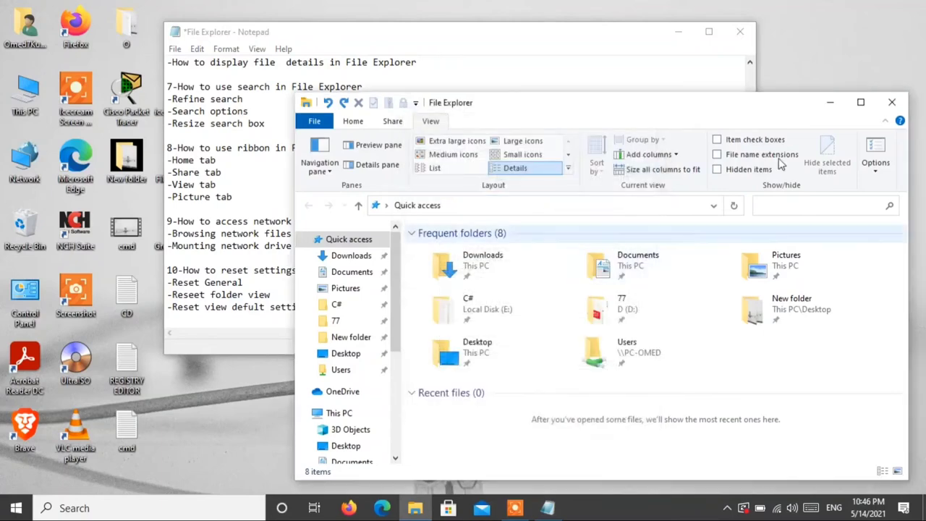
# Restore and apply the default advanced view settings in Folder Options, and close the File Explorer window
pyautogui.click(880, 146)
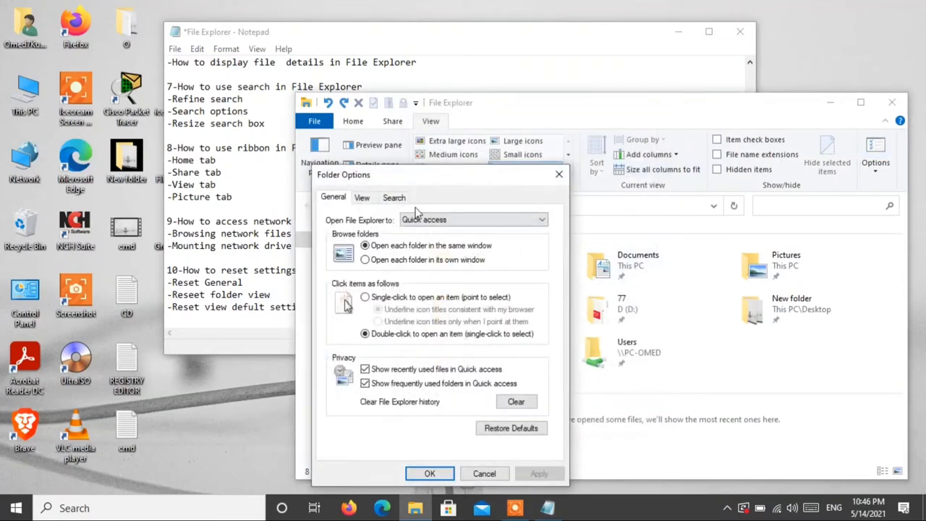
pyautogui.click(361, 198)
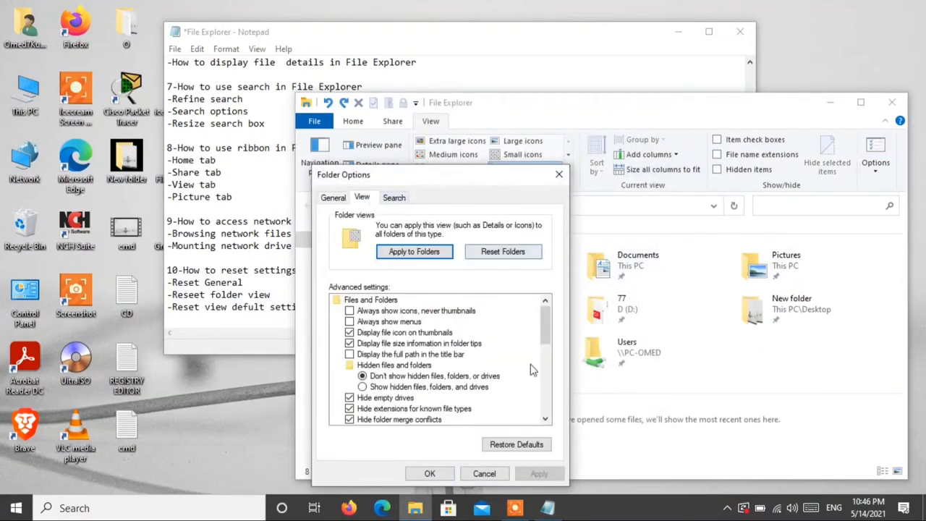
pyautogui.click(532, 448)
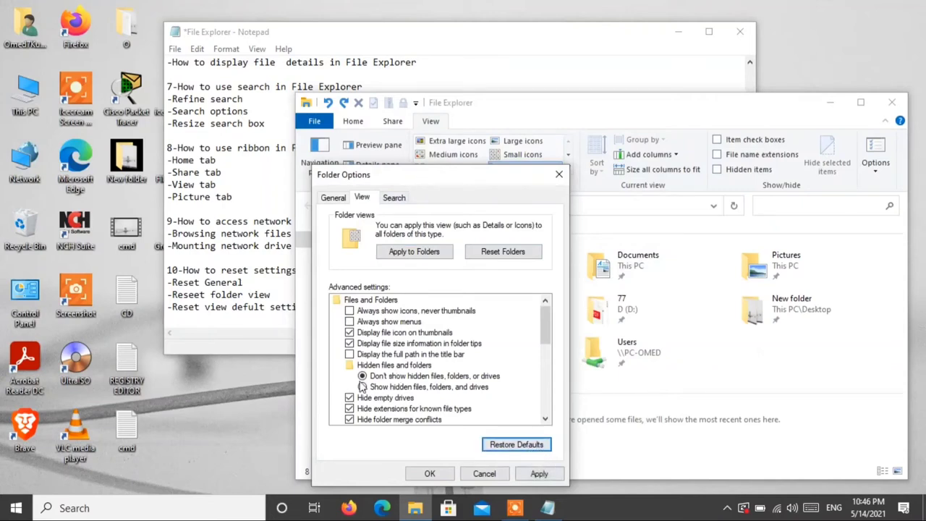
pyautogui.click(533, 476)
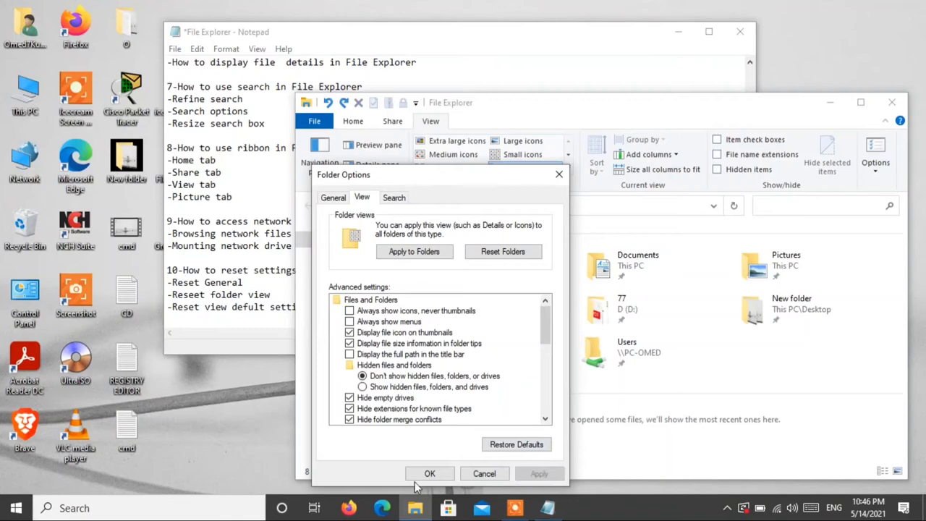
pyautogui.click(427, 475)
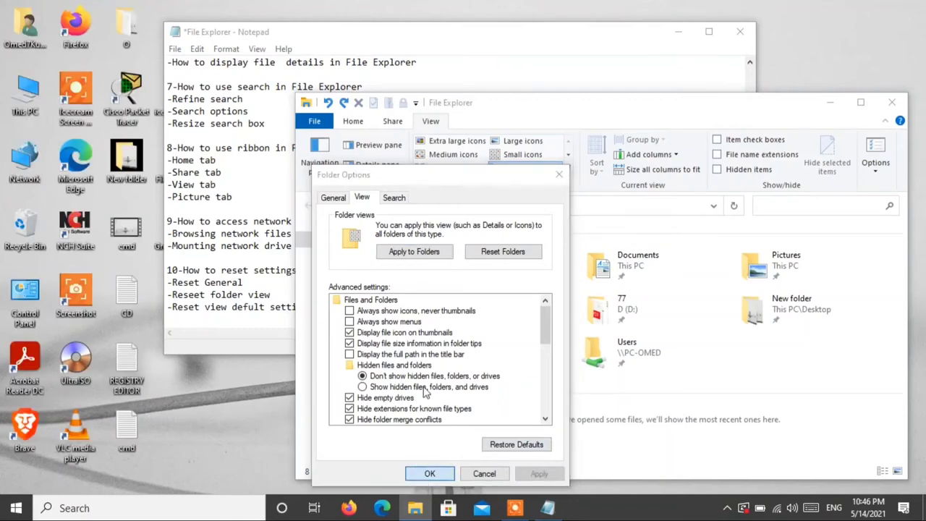
pyautogui.moveTo(693, 105); pyautogui.dragTo(416, 143)
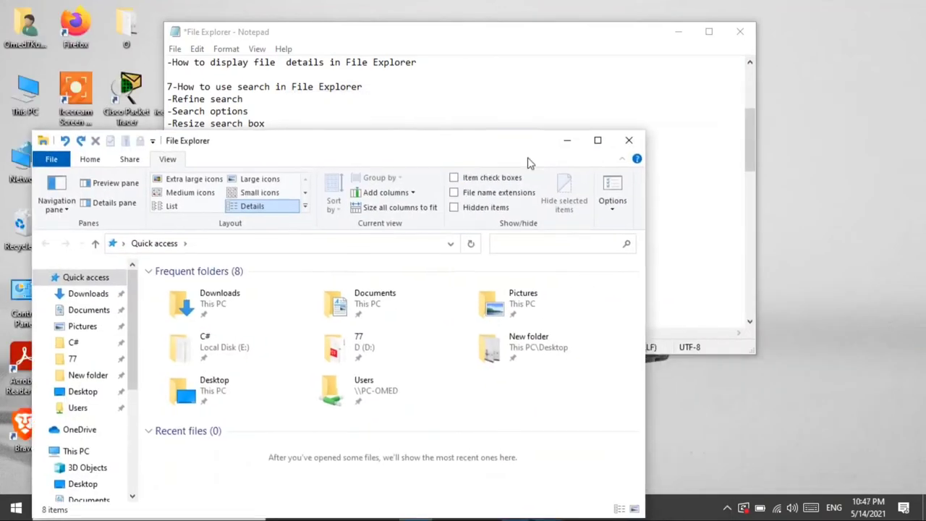
pyautogui.click(627, 138)
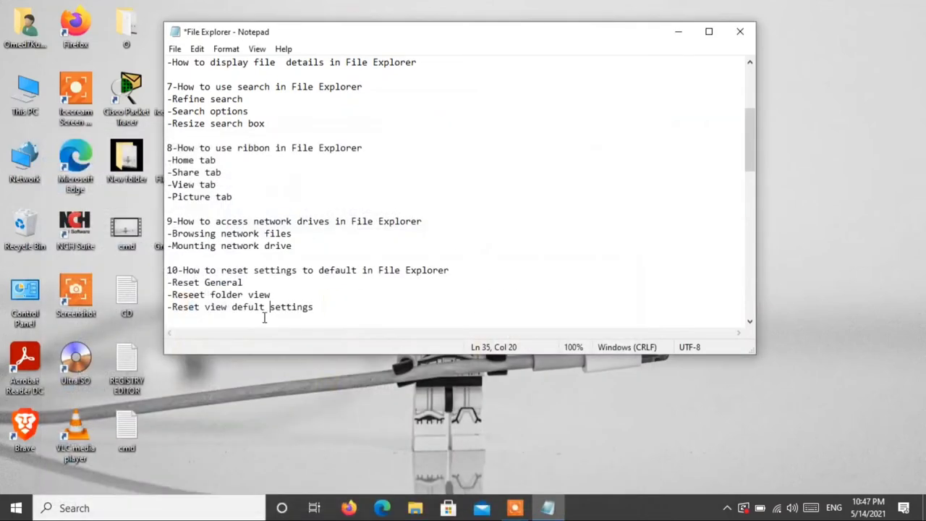
# Review the topic 10 reset items in the notes and highlight the topic 11 heading about accessing the recycle bin
pyautogui.scroll(-2, 292, 272)
pyautogui.moveTo(168, 209); pyautogui.dragTo(316, 234)
pyautogui.click(320, 234)
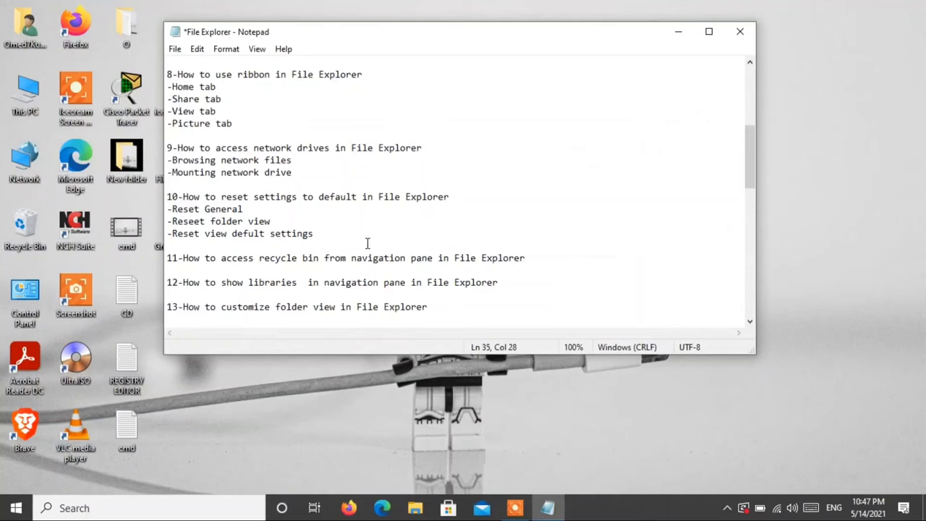
pyautogui.scroll(-1, 198, 264)
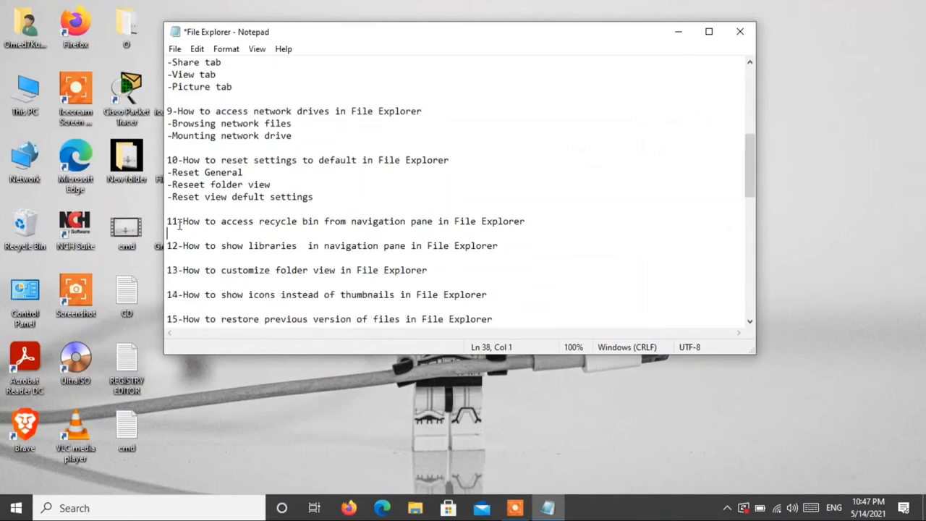
pyautogui.moveTo(187, 224); pyautogui.dragTo(455, 230)
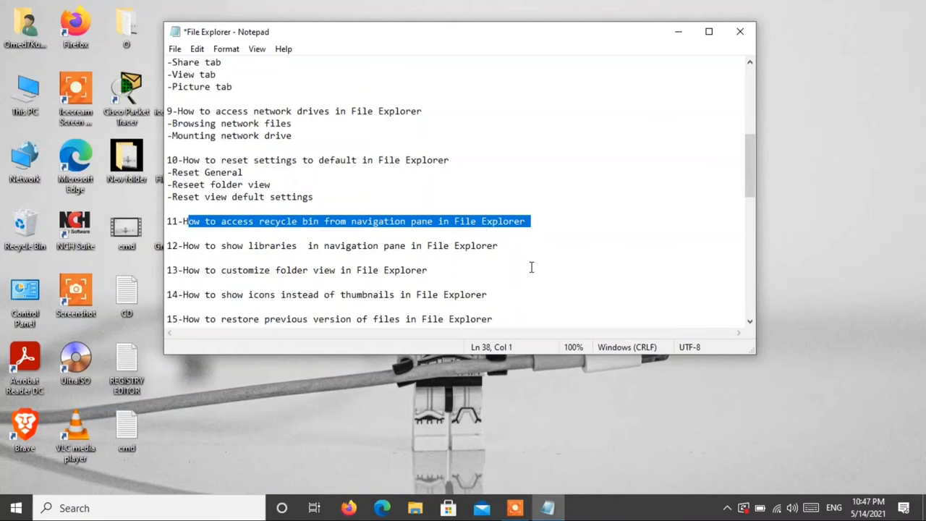
# Open a new File Explorer window and examine the navigation pane for the recycle bin, collapsing Quick access and re-expanding This PC
pyautogui.click(416, 508)
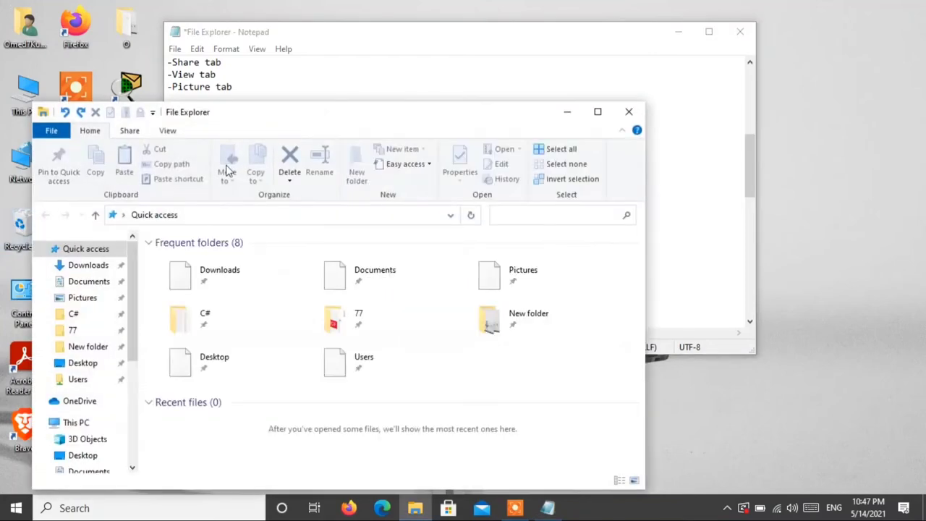
pyautogui.moveTo(243, 116); pyautogui.dragTo(374, 41)
pyautogui.scroll(-2, 233, 384)
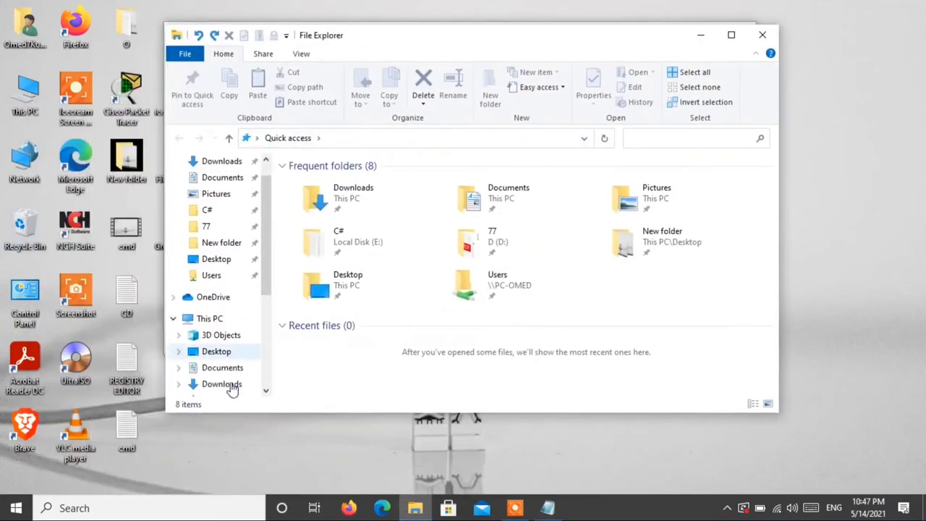
pyautogui.scroll(-5, 210, 274)
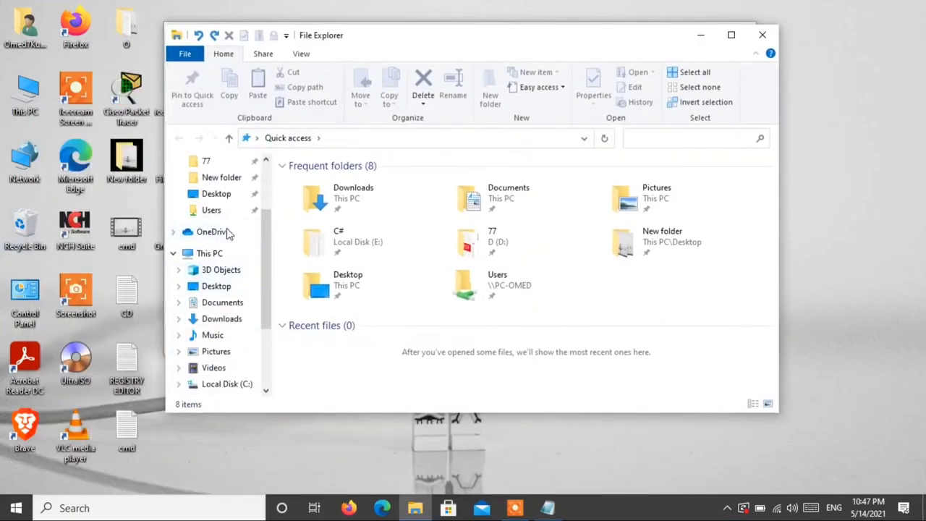
pyautogui.scroll(3, 252, 319)
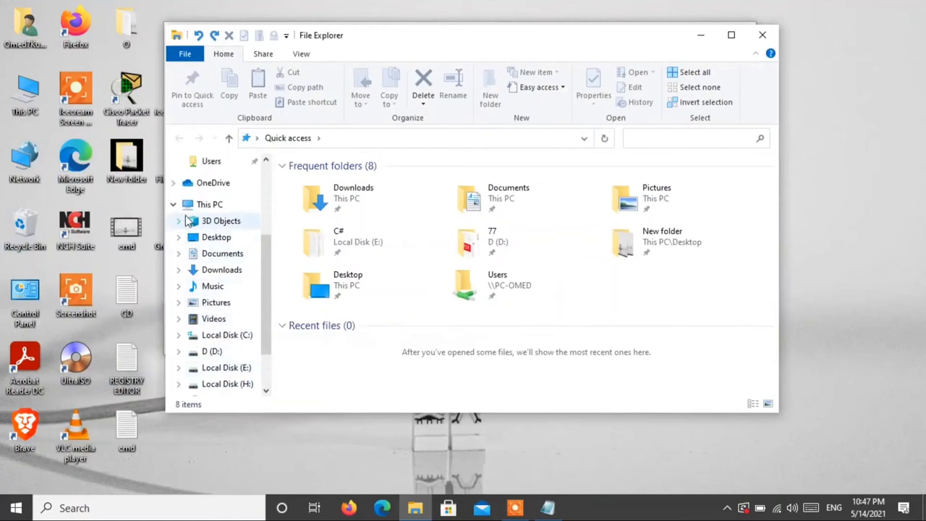
pyautogui.click(178, 206)
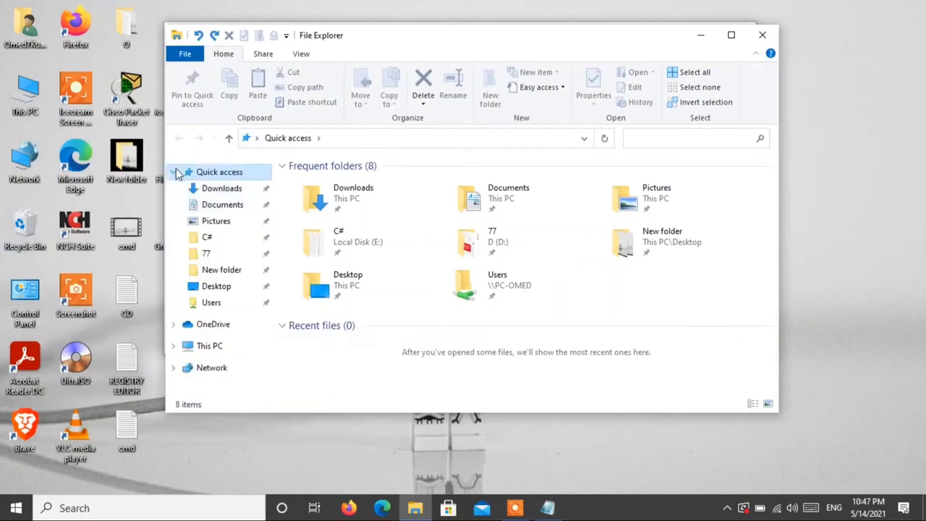
pyautogui.click(175, 172)
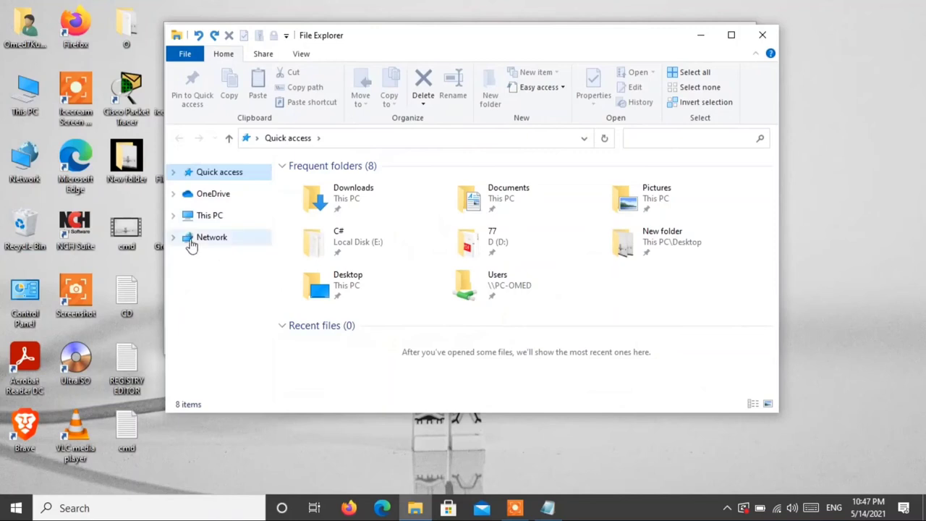
pyautogui.click(174, 214)
pyautogui.scroll(-1, 227, 275)
pyautogui.scroll(2, 227, 289)
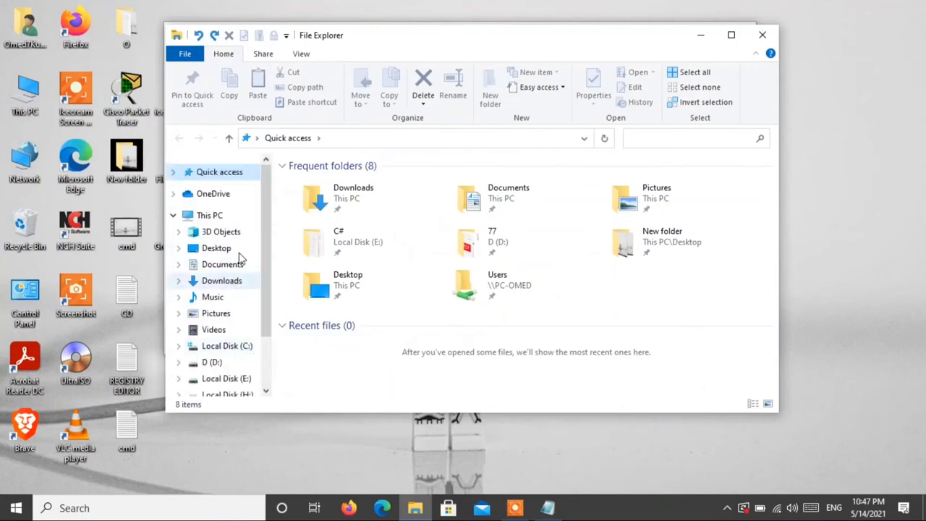
# Turn on Show all folders for the navigation pane in Folder Options, apply the change and close the dialog
pyautogui.click(302, 54)
pyautogui.click(746, 83)
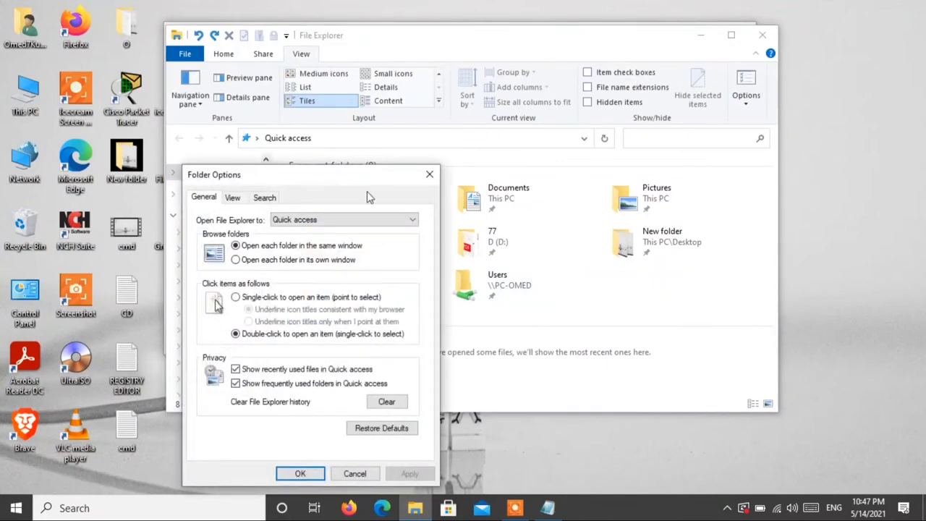
pyautogui.click(243, 199)
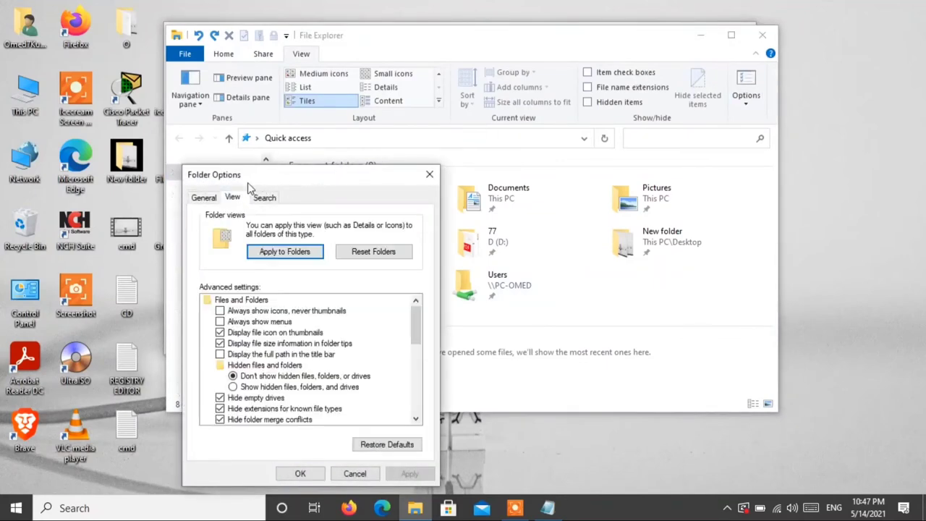
pyautogui.moveTo(250, 176); pyautogui.dragTo(397, 59)
pyautogui.scroll(-10, 497, 237)
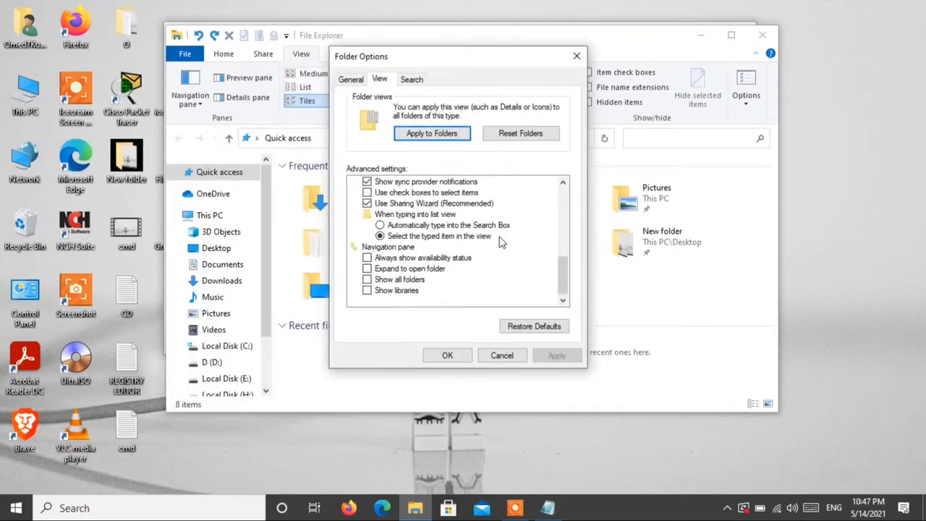
pyautogui.click(368, 280)
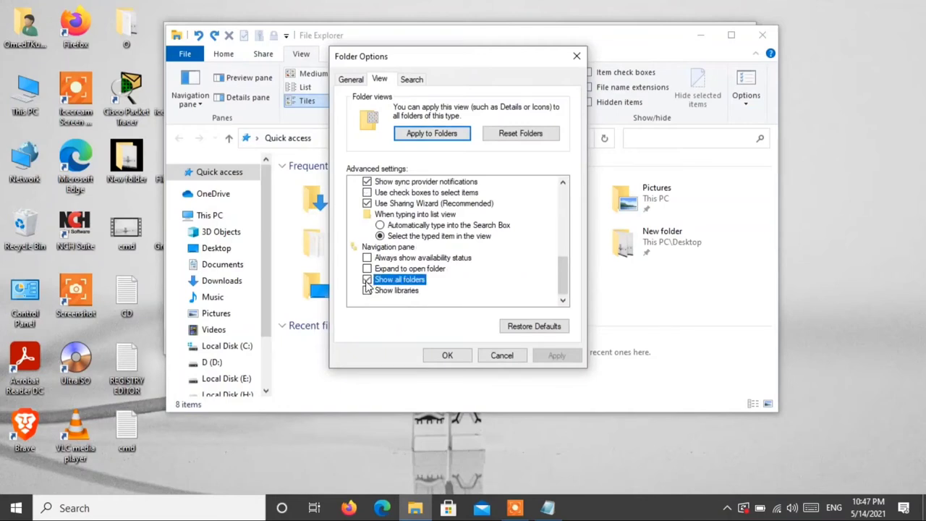
pyautogui.click(377, 247)
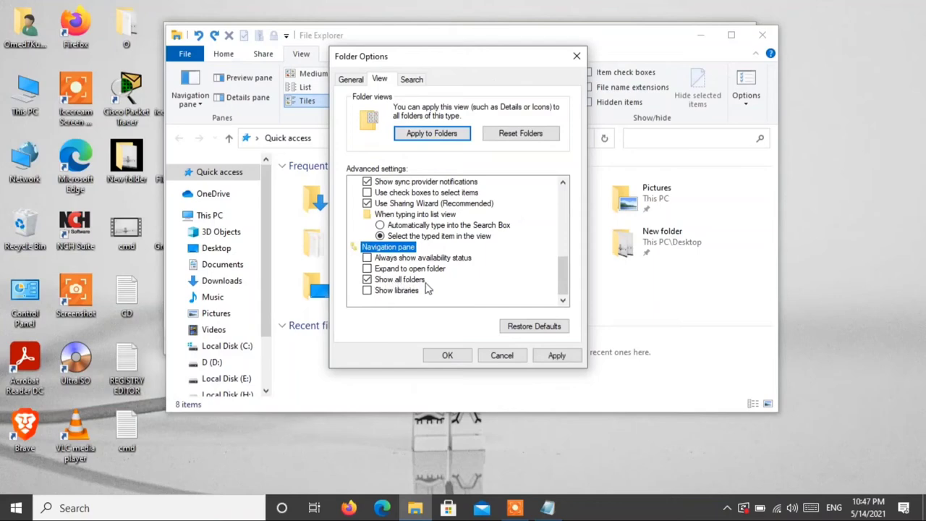
pyautogui.click(555, 357)
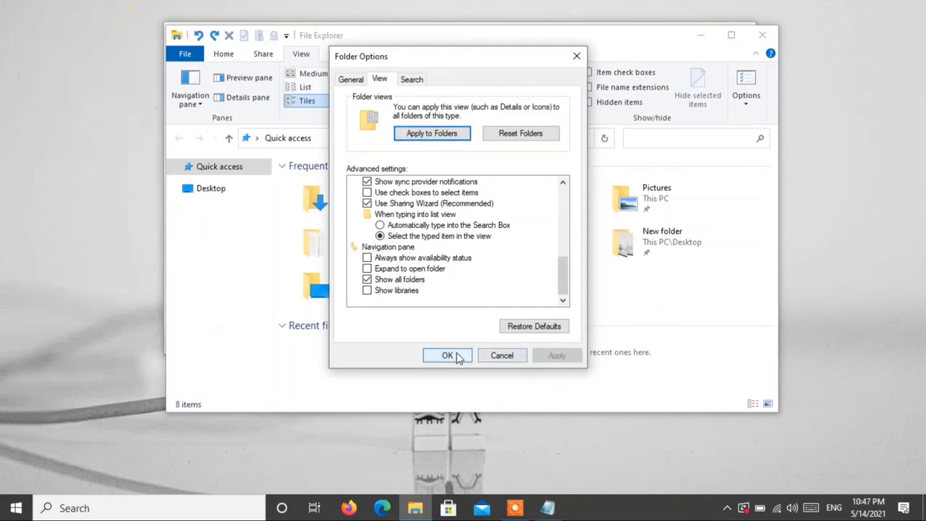
pyautogui.press('Return')
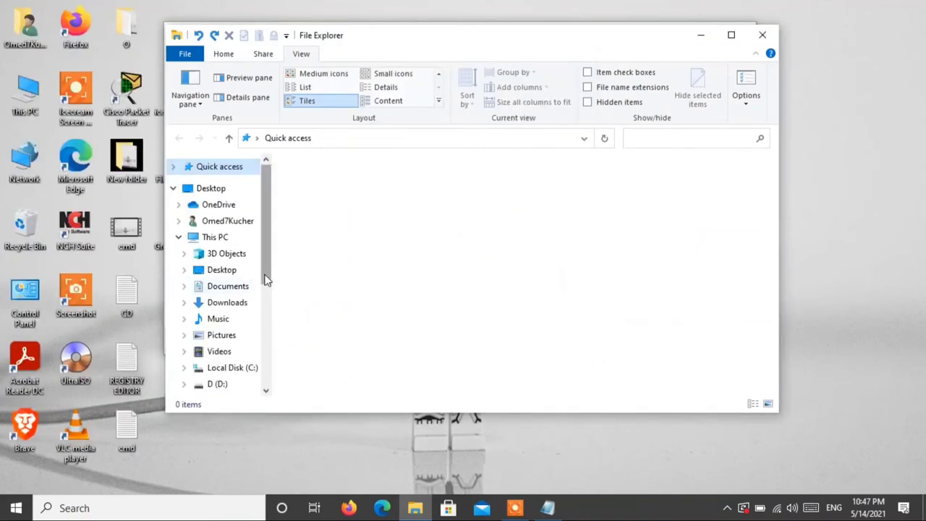
# Open the Recycle Bin from the navigation pane and review its place among the listed folders
pyautogui.moveTo(262, 281); pyautogui.dragTo(275, 362)
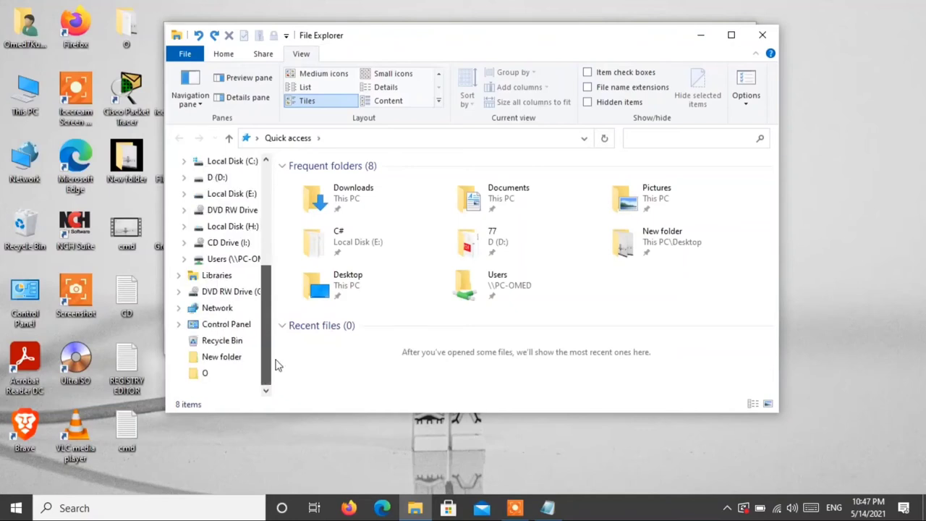
pyautogui.click(235, 339)
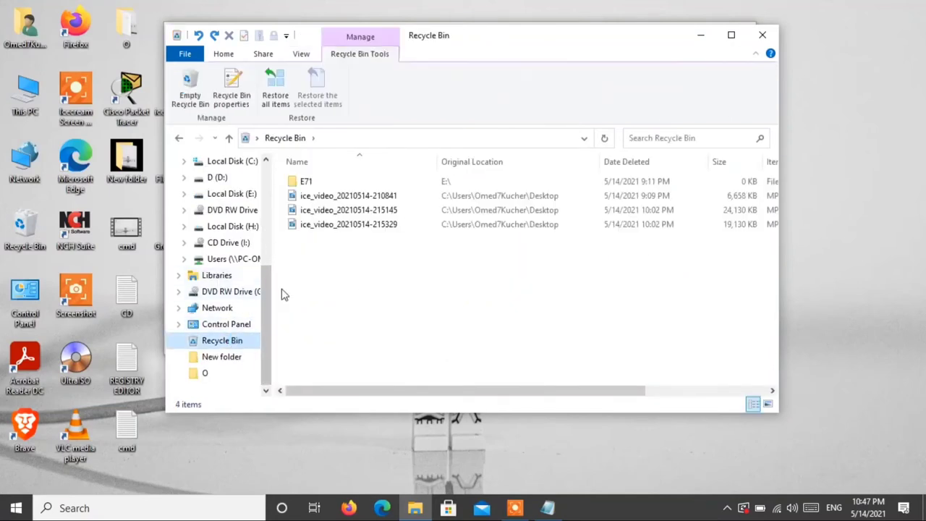
pyautogui.moveTo(217, 307); pyautogui.dragTo(246, 348)
pyautogui.moveTo(265, 306); pyautogui.dragTo(282, 195)
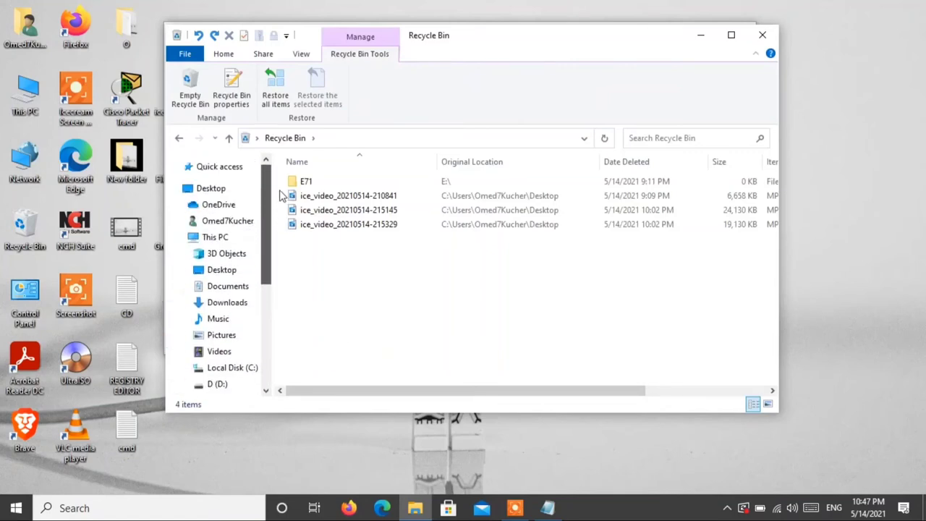
# Switch to the Notepad notes, highlight the topic 12 heading about showing libraries in the navigation pane, and minimize the notes
pyautogui.click(700, 35)
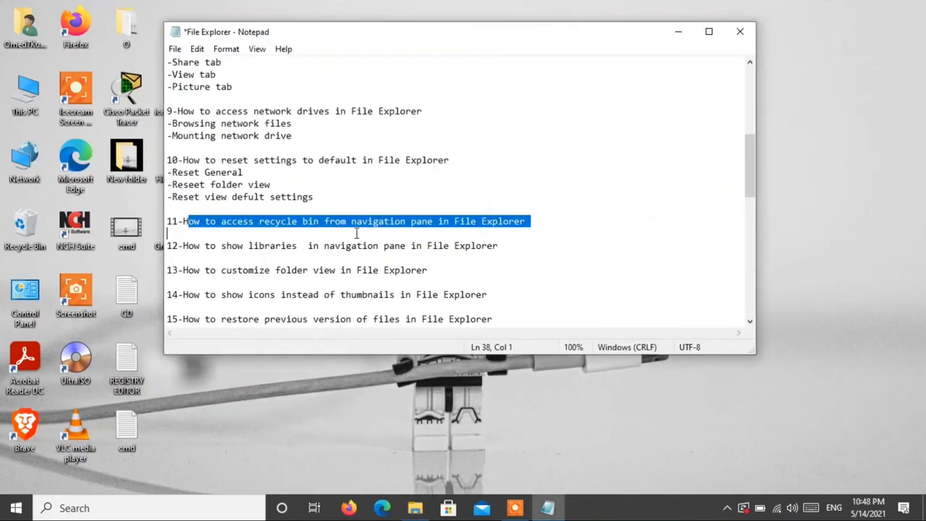
pyautogui.click(293, 247)
pyautogui.moveTo(186, 250); pyautogui.dragTo(263, 258)
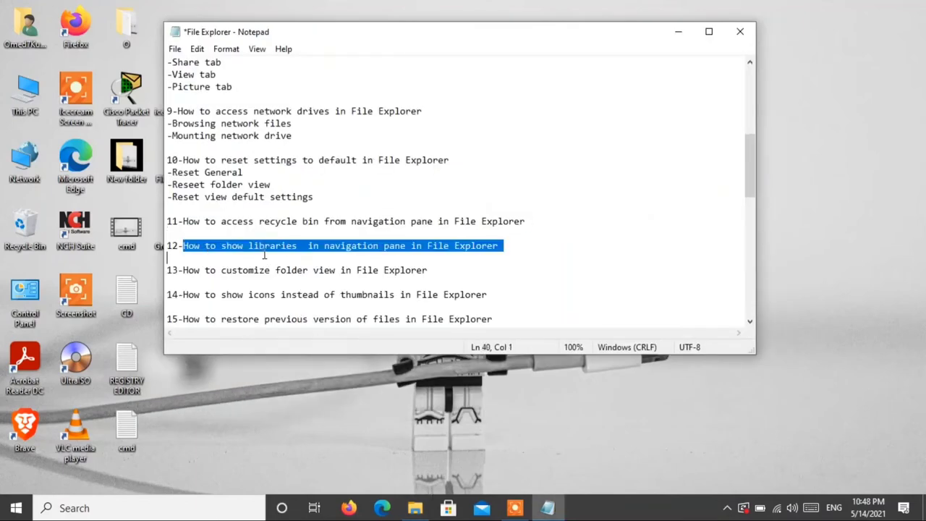
pyautogui.click(271, 246)
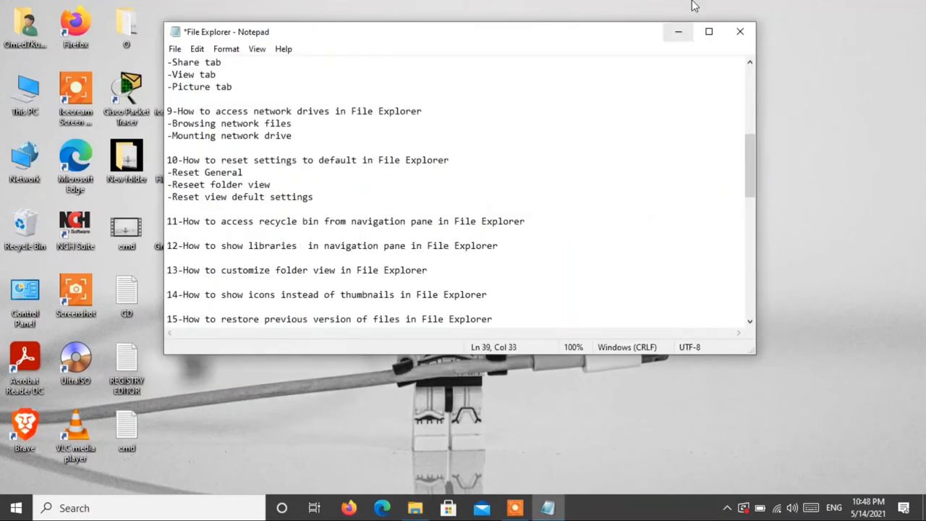
pyautogui.click(678, 32)
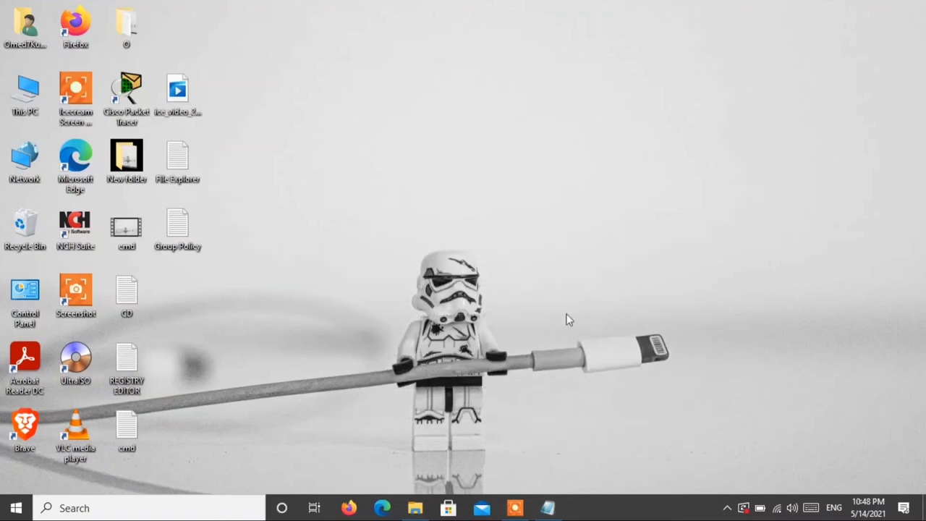
# Close the Recycle Bin window, and in a new File Explorer window enable and apply Show libraries in Folder Options
pyautogui.click(421, 508)
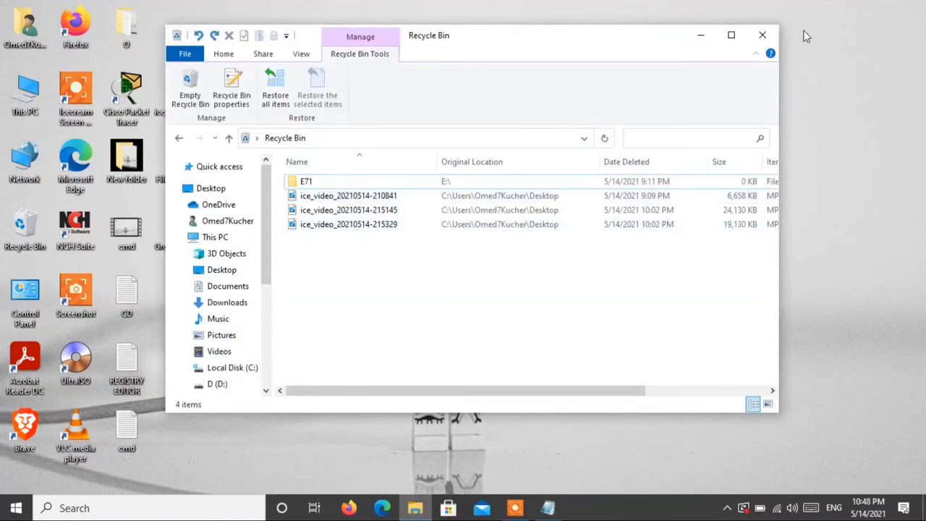
pyautogui.click(762, 34)
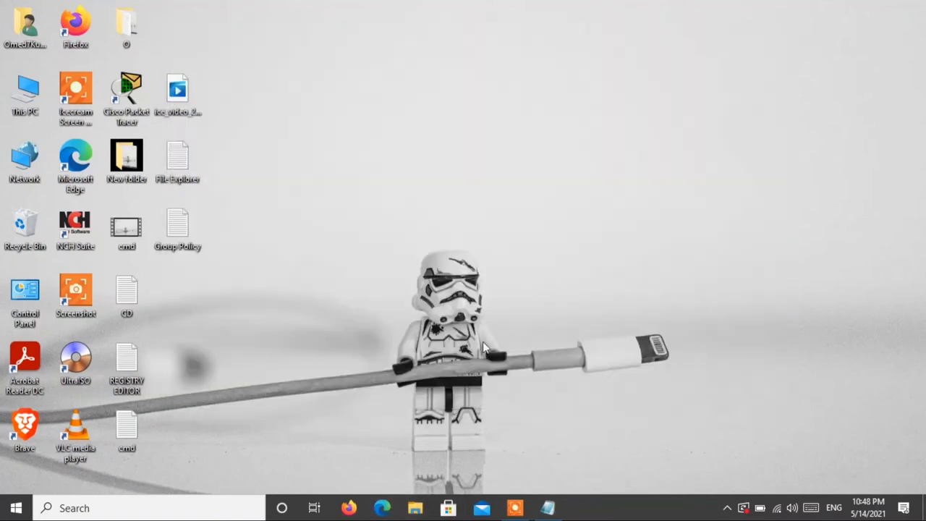
pyautogui.press('super+e')
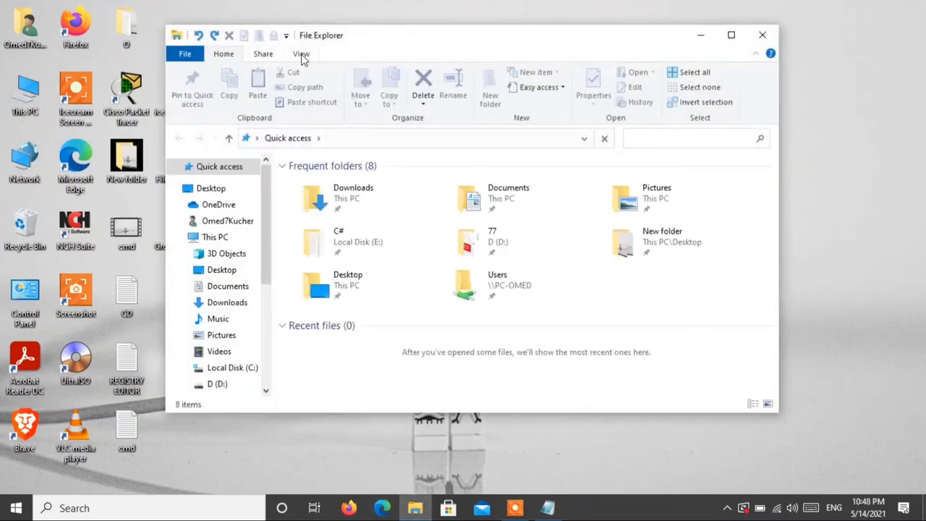
pyautogui.click(301, 55)
pyautogui.click(753, 88)
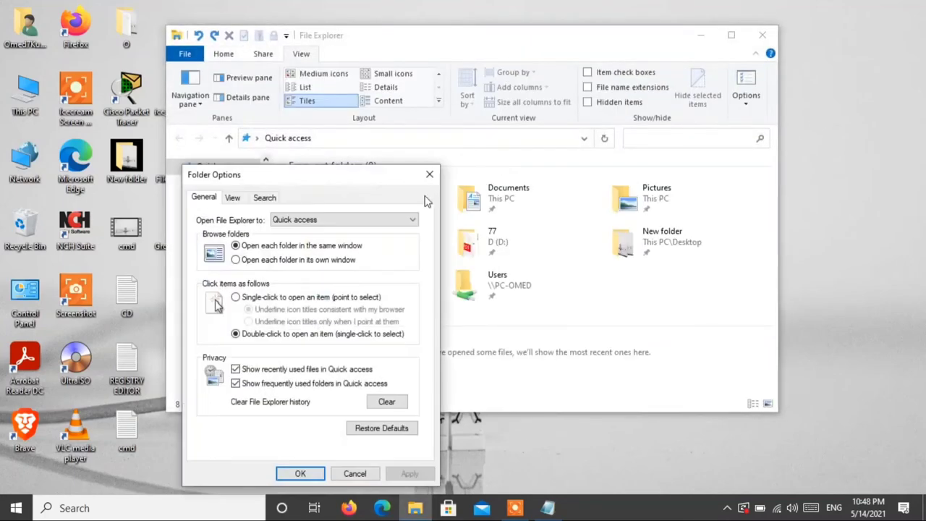
pyautogui.moveTo(311, 174); pyautogui.dragTo(525, 69)
pyautogui.click(449, 93)
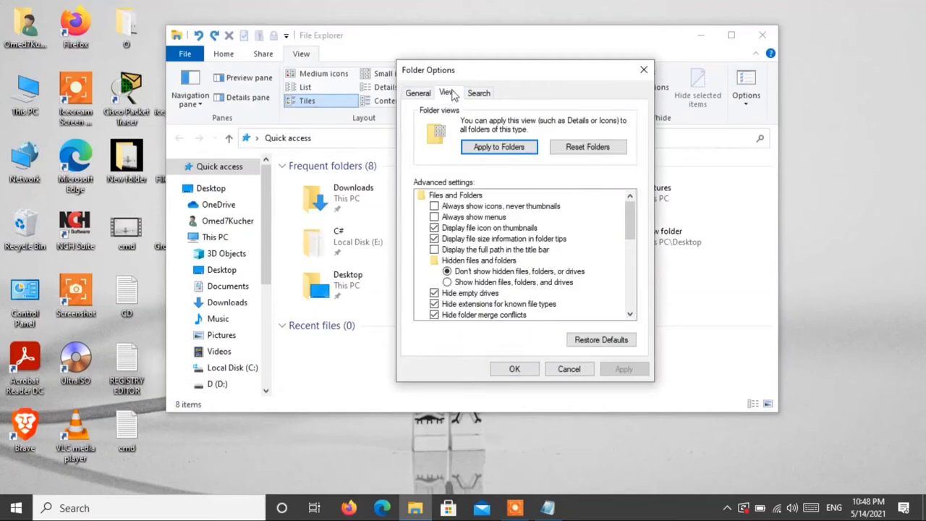
pyautogui.scroll(-7, 583, 266)
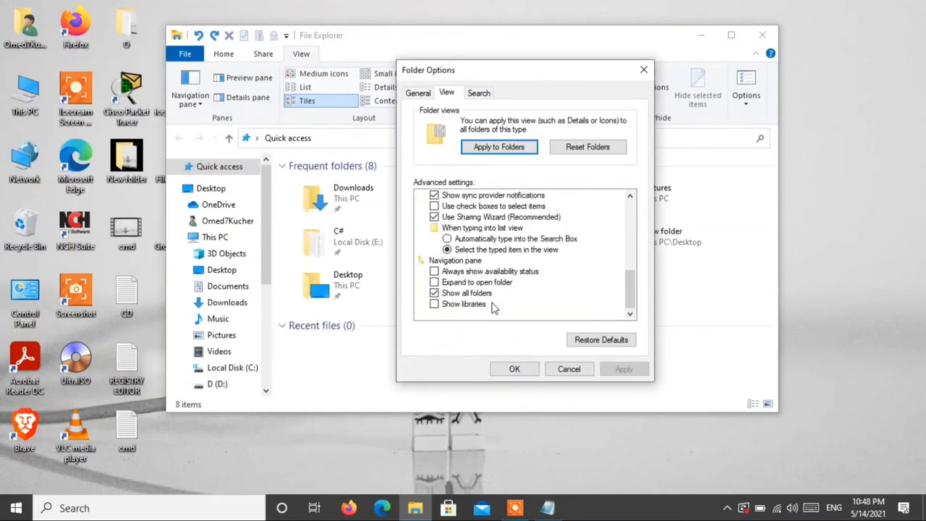
pyautogui.click(441, 305)
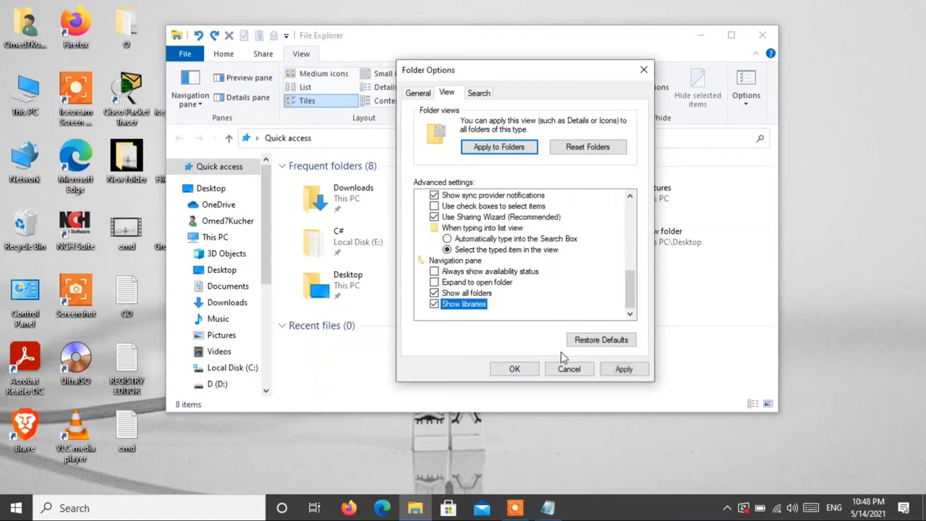
pyautogui.click(622, 369)
pyautogui.click(515, 370)
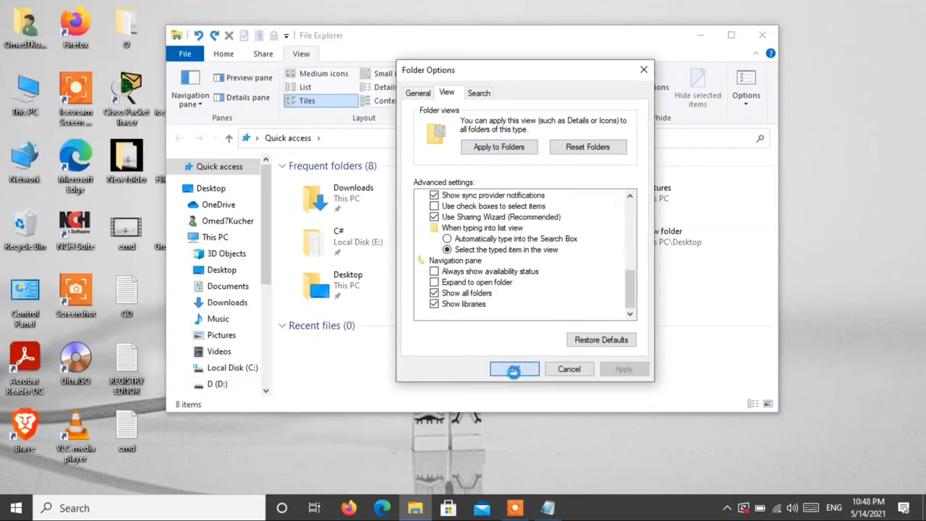
# Open Libraries from the navigation pane to view its contents, and return to Quick access
pyautogui.scroll(-3, 246, 289)
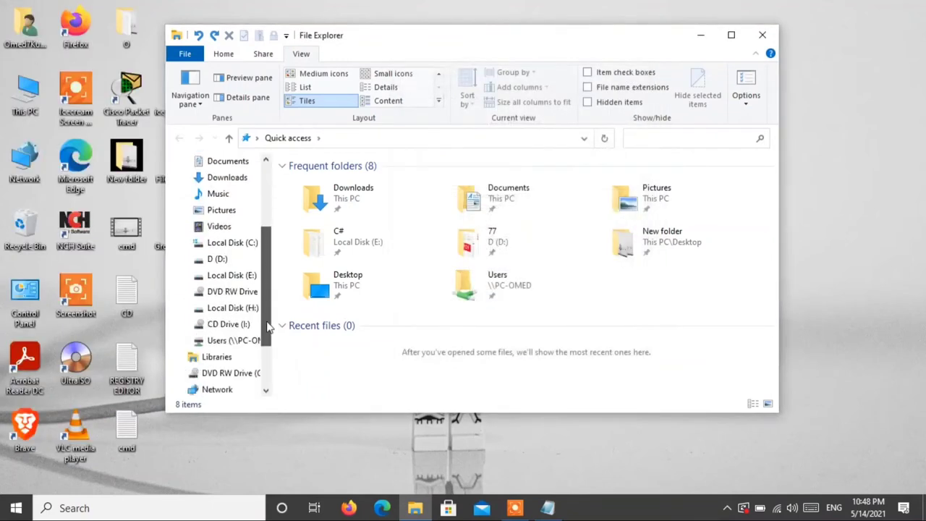
pyautogui.click(217, 340)
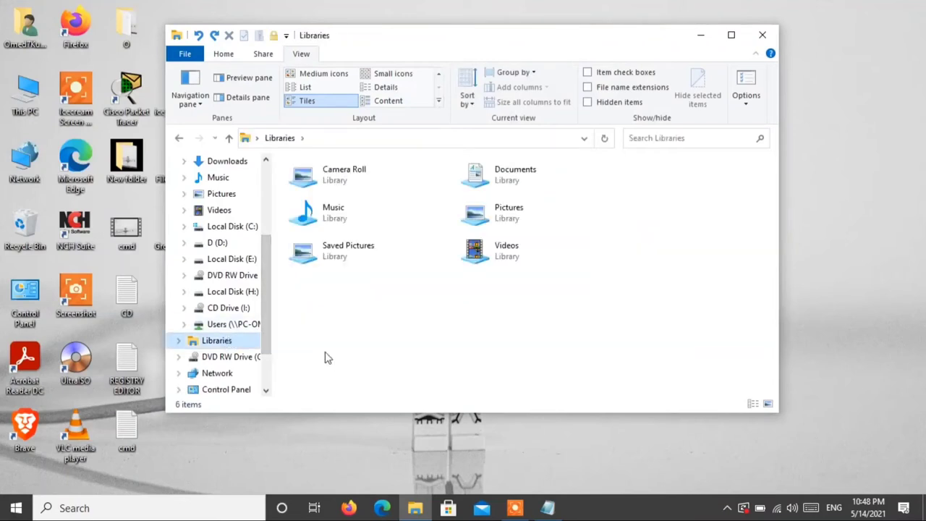
pyautogui.click(179, 139)
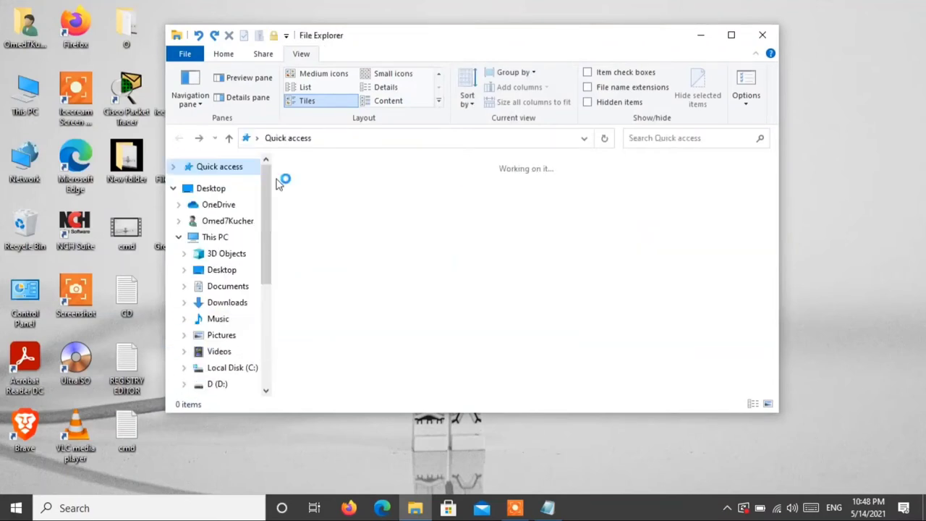
# Switch to the Notepad notes, highlight the topic 13 heading about customizing folder view, and minimize the notes
pyautogui.click(700, 35)
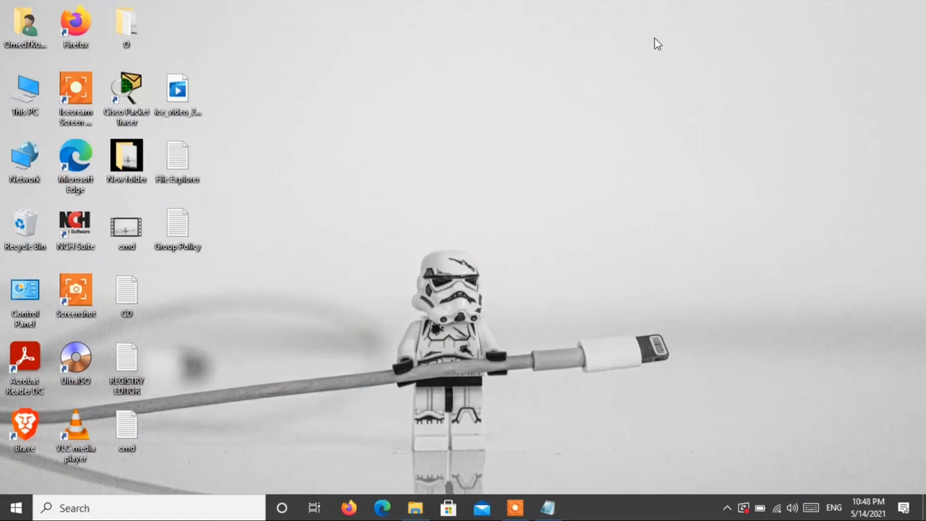
pyautogui.click(558, 508)
pyautogui.scroll(-1, 330, 264)
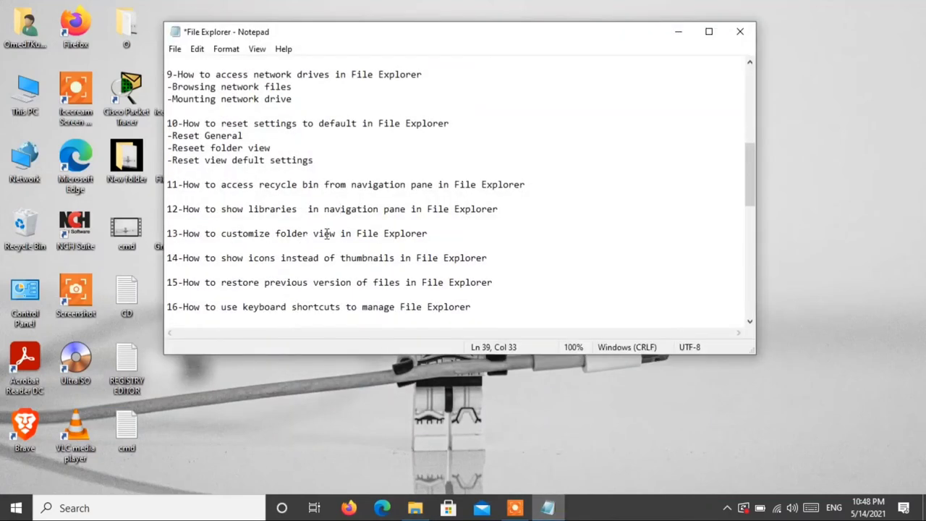
pyautogui.moveTo(185, 233); pyautogui.dragTo(439, 230)
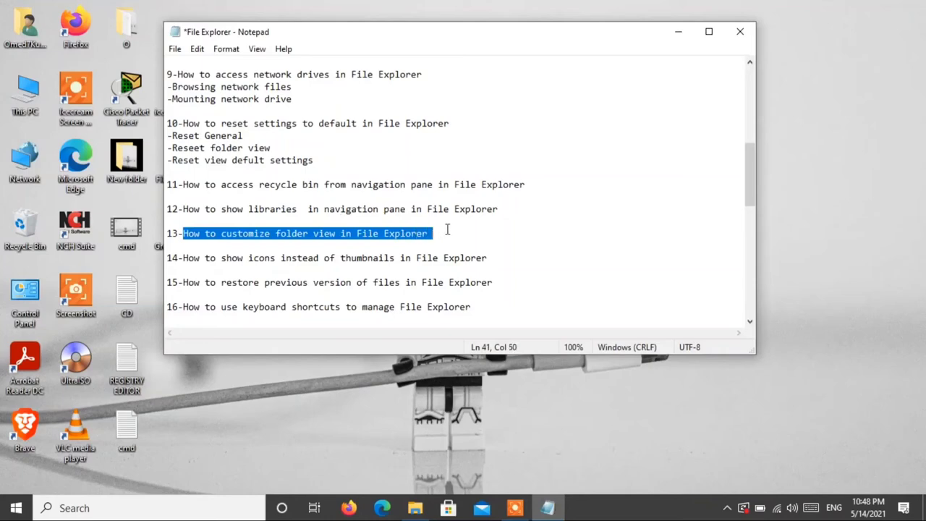
pyautogui.click(678, 31)
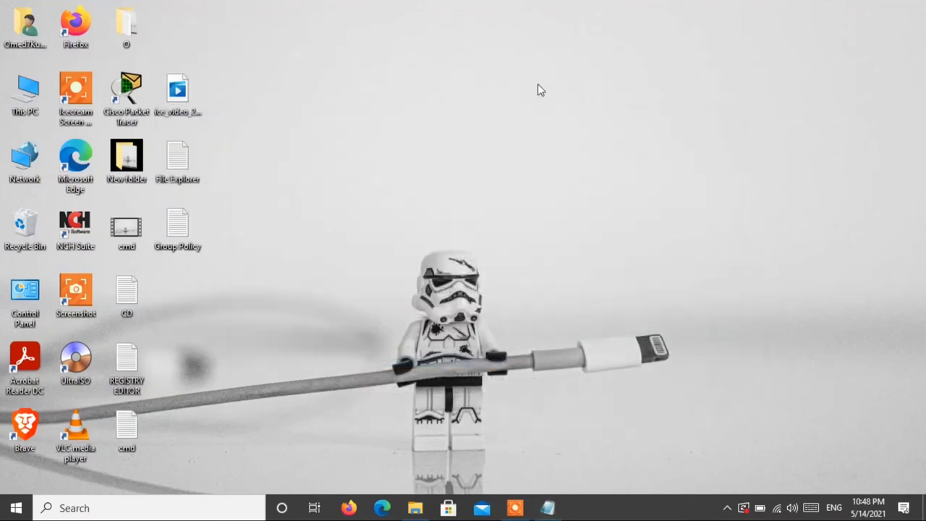
# Restore File Explorer, open the customization properties of the 77 folder, and view the folder types it can be optimized for
pyautogui.click(415, 508)
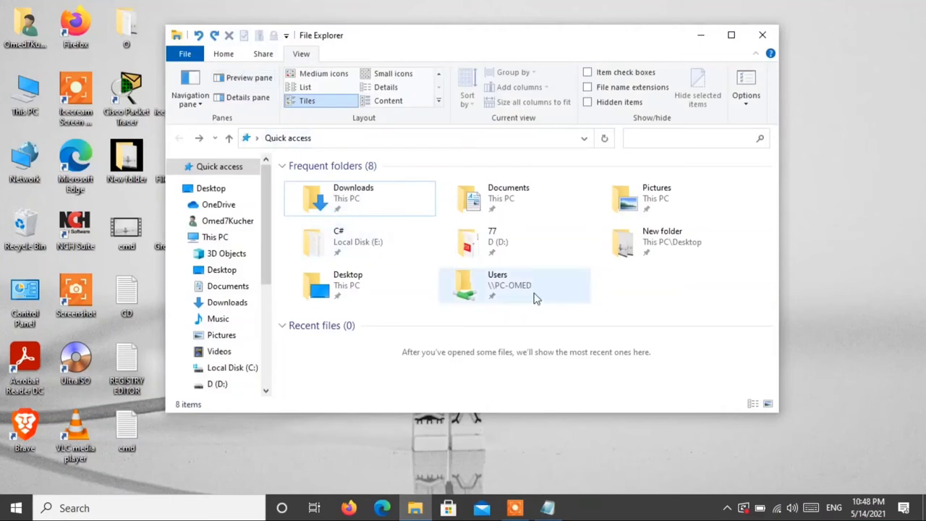
pyautogui.click(497, 238)
pyautogui.rightClick(497, 240)
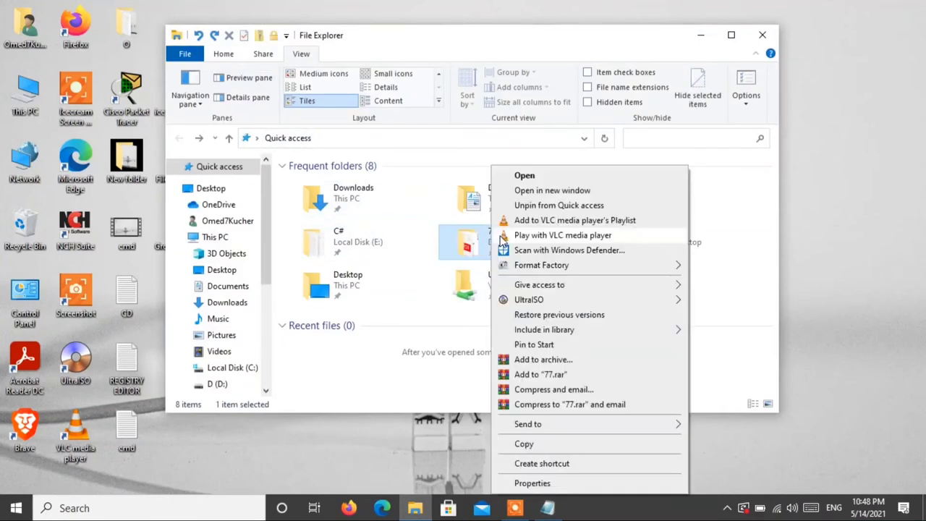
pyautogui.click(531, 489)
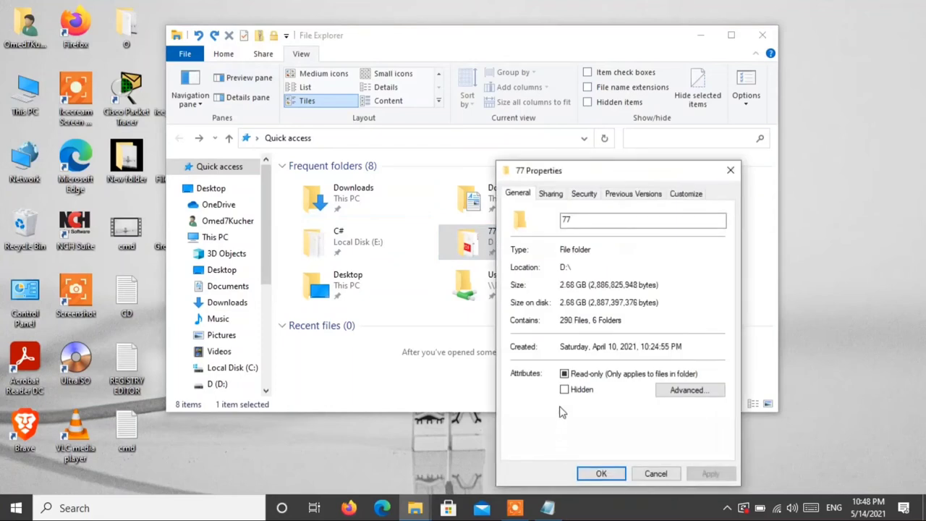
pyautogui.click(691, 198)
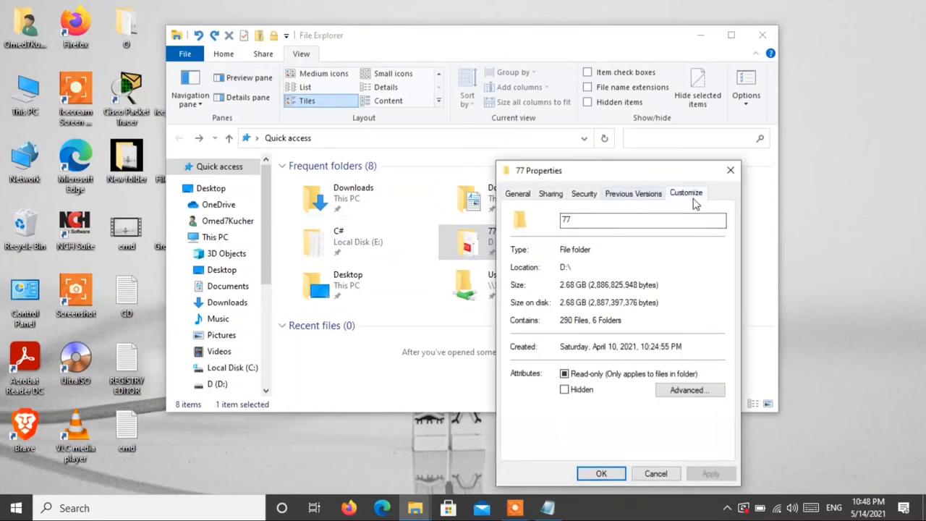
pyautogui.moveTo(618, 177); pyautogui.dragTo(418, 95)
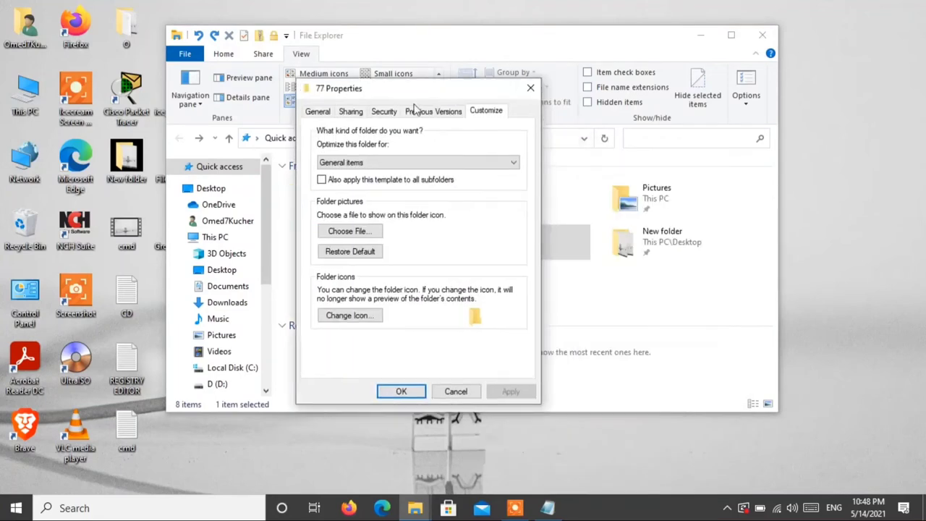
pyautogui.click(412, 163)
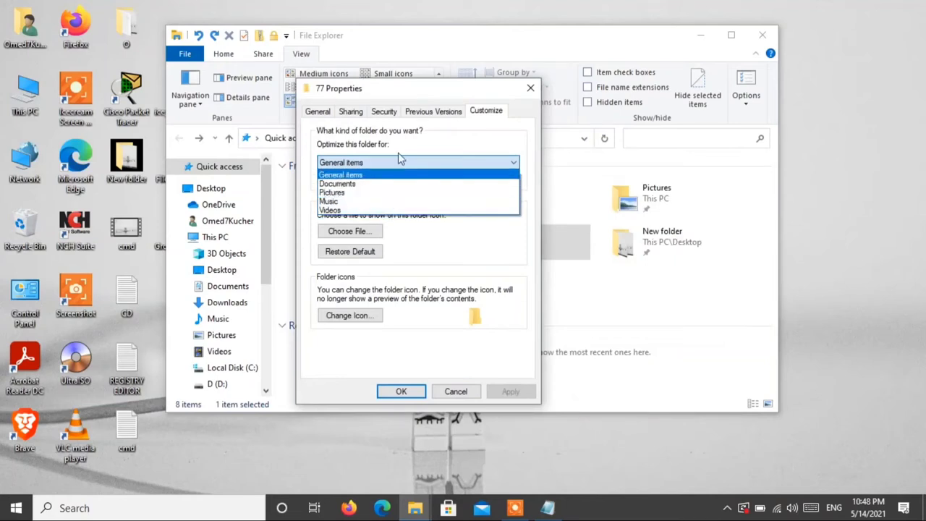
pyautogui.click(396, 165)
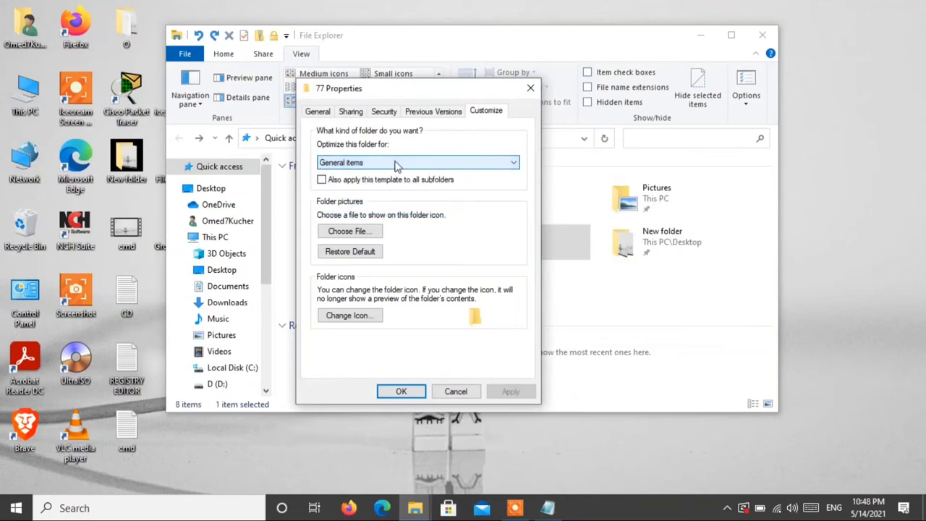
# Change the 77 folder's icon to the filmstrip icon from SHELL32.dll, apply it, and close the File Explorer window
pyautogui.click(362, 315)
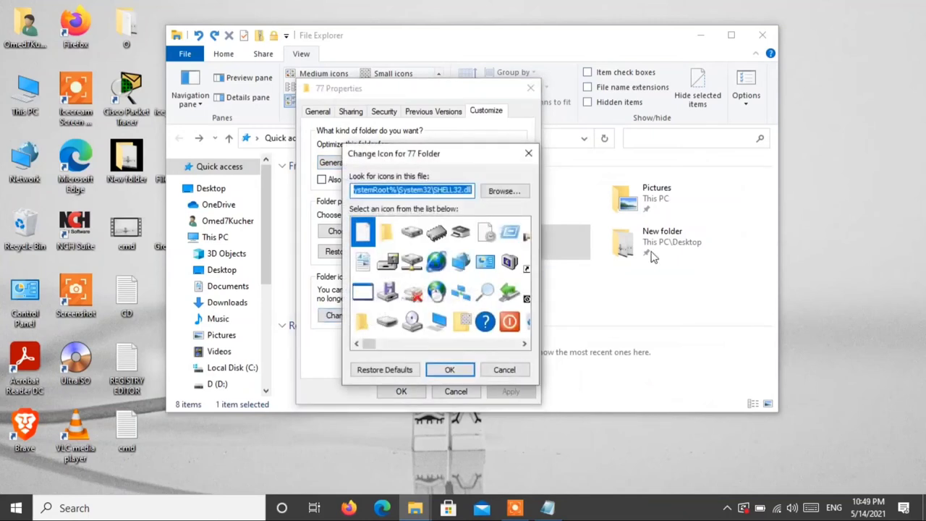
pyautogui.moveTo(452, 159); pyautogui.dragTo(413, 155)
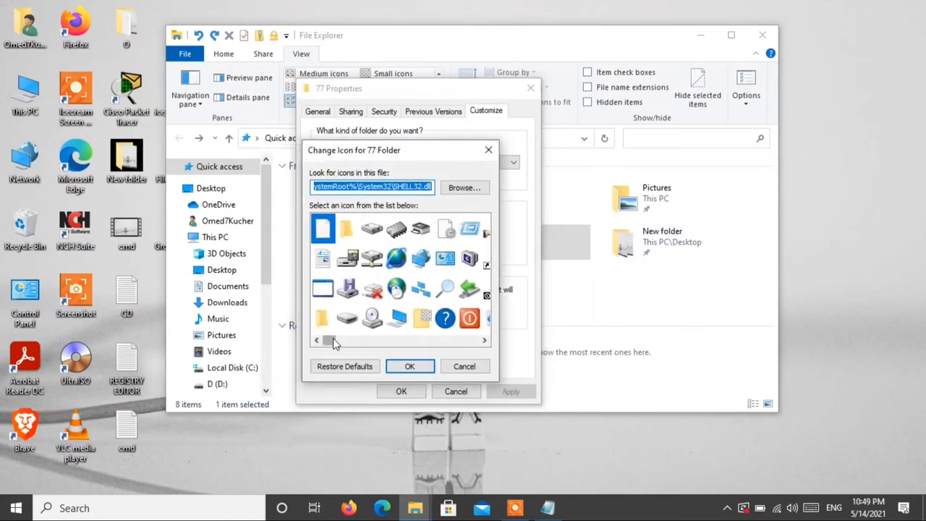
pyautogui.moveTo(334, 341); pyautogui.dragTo(364, 345)
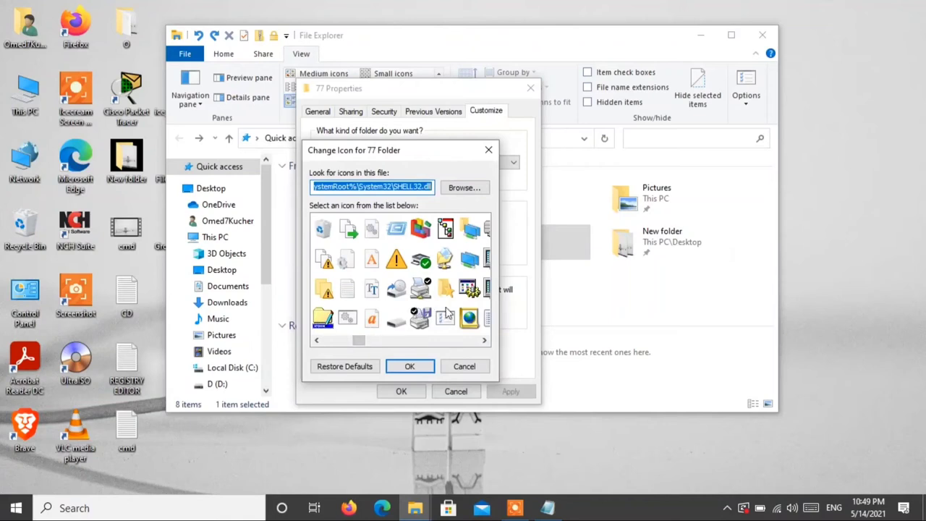
pyautogui.click(484, 340)
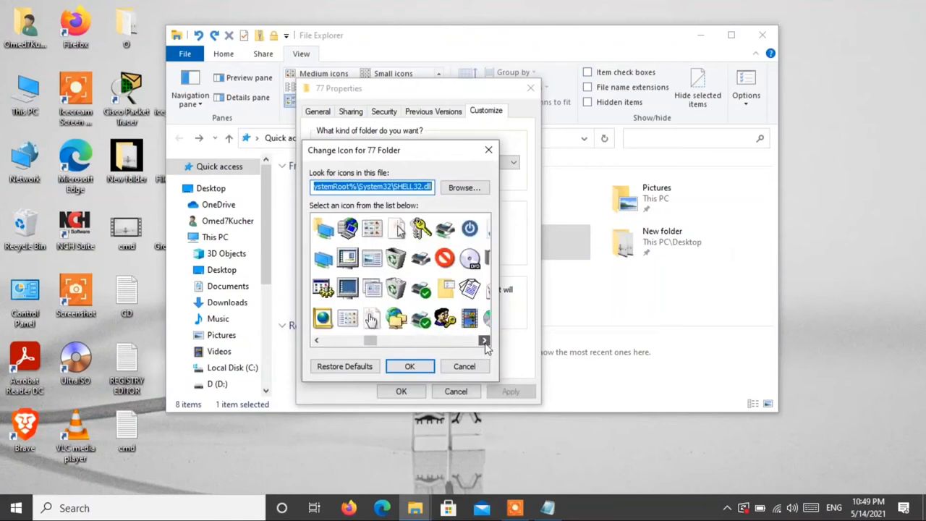
pyautogui.click(484, 339)
pyautogui.click(484, 340)
pyautogui.click(484, 340)
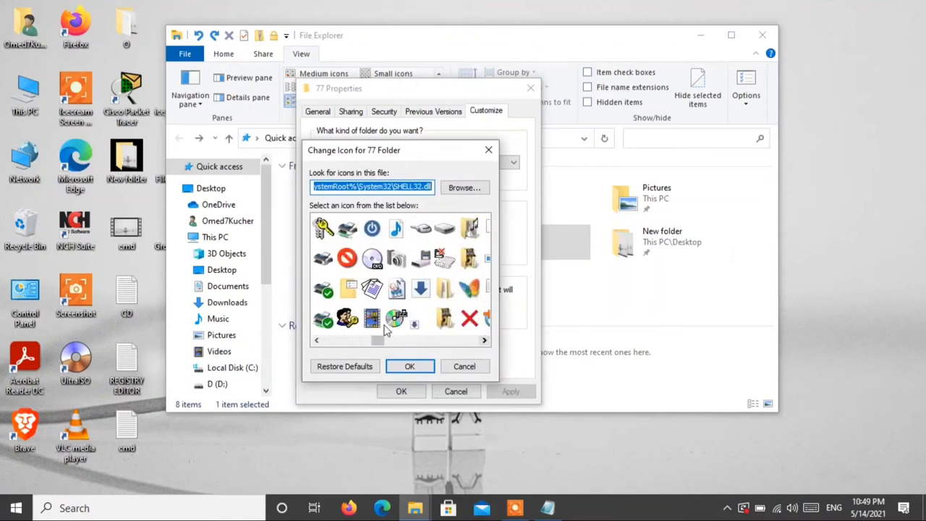
pyautogui.click(374, 322)
pyautogui.click(421, 364)
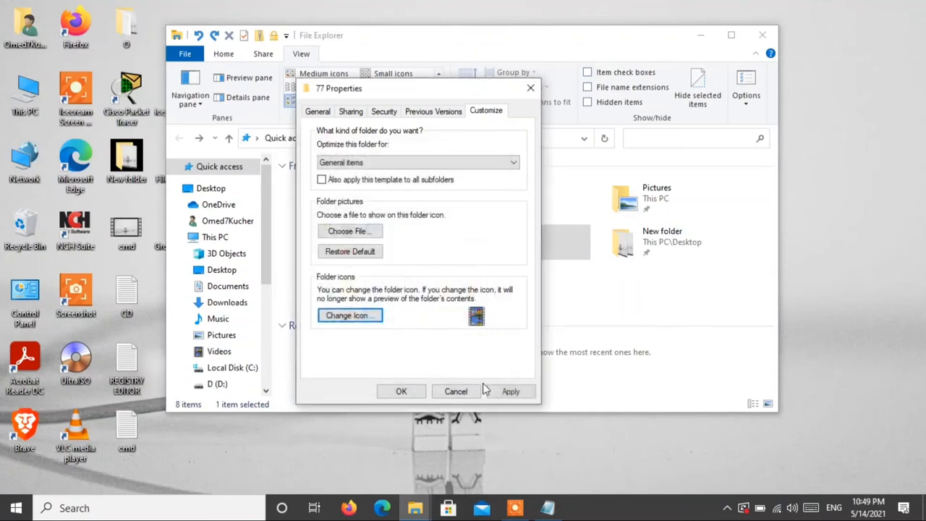
pyautogui.click(504, 395)
pyautogui.click(418, 391)
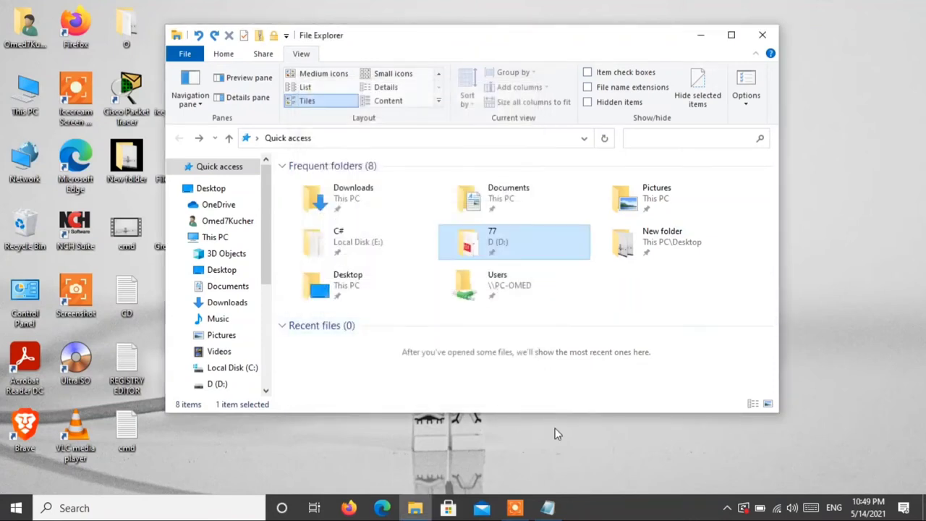
pyautogui.click(762, 34)
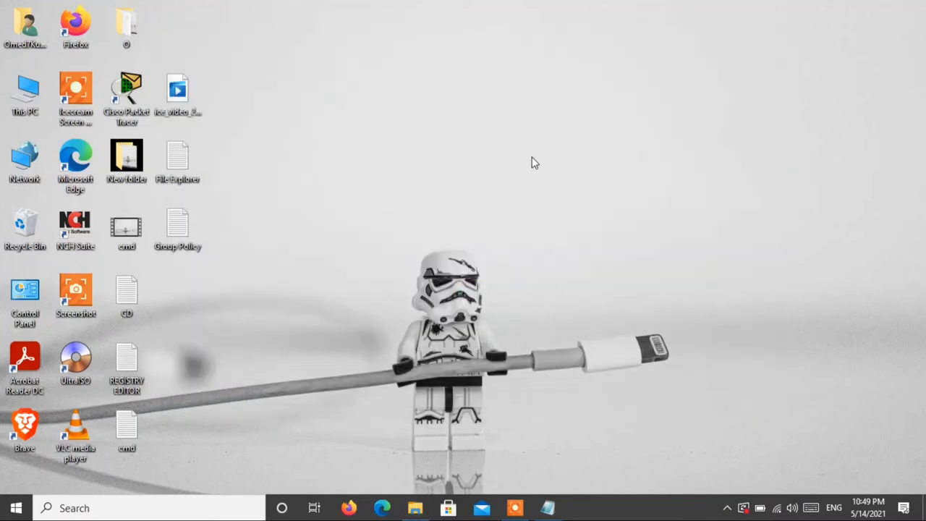
# Open a new File Explorer window, view the general properties of the 77 folder, and dismiss them
pyautogui.click(419, 508)
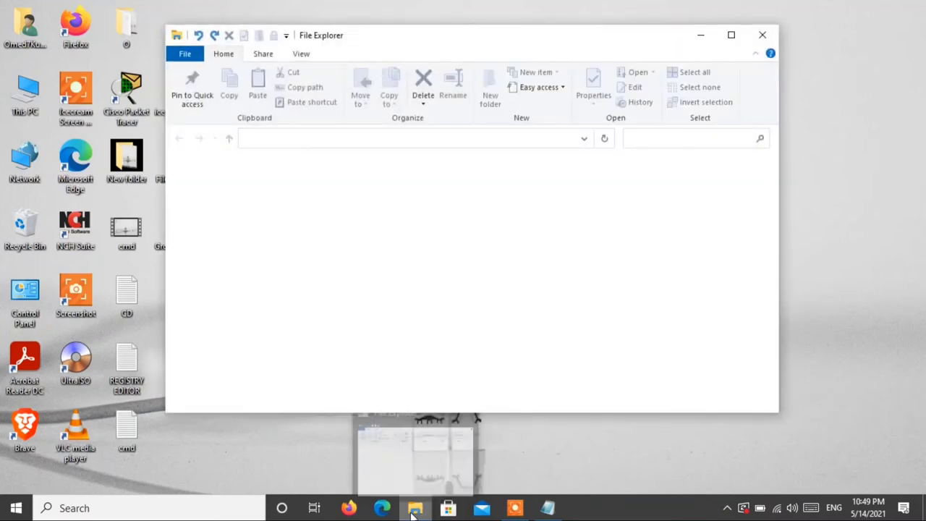
pyautogui.click(494, 246)
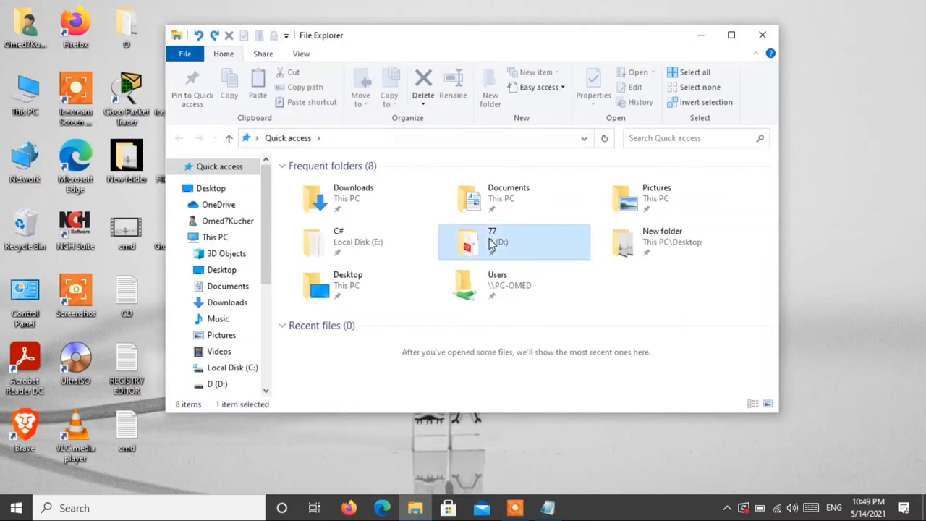
pyautogui.rightClick(490, 244)
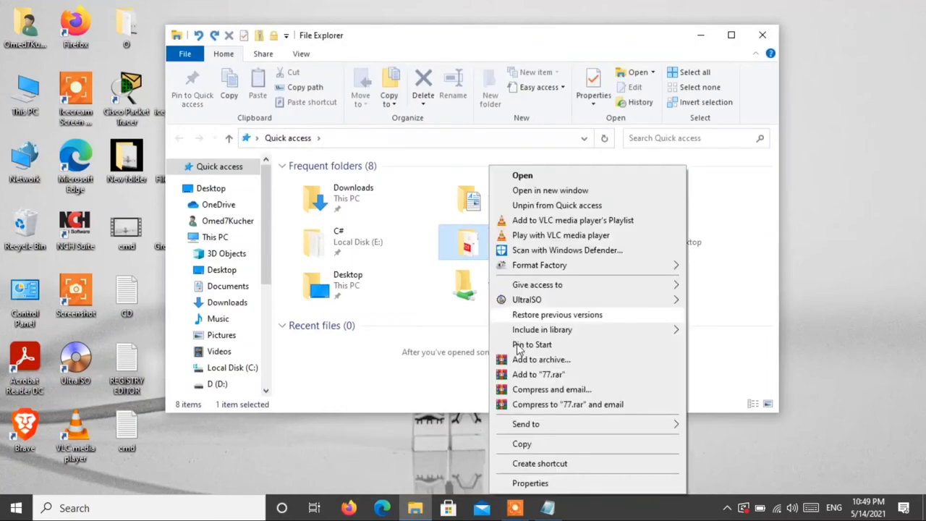
pyautogui.click(549, 483)
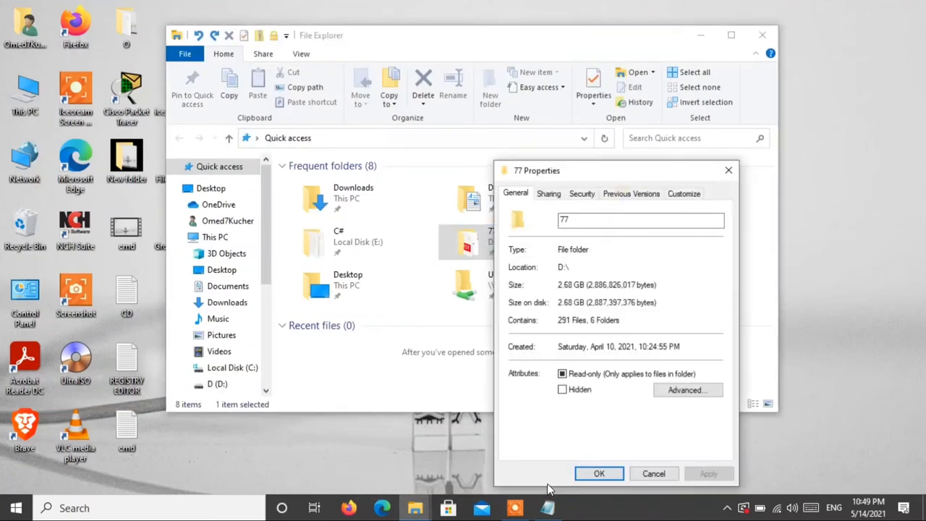
pyautogui.press('Escape')
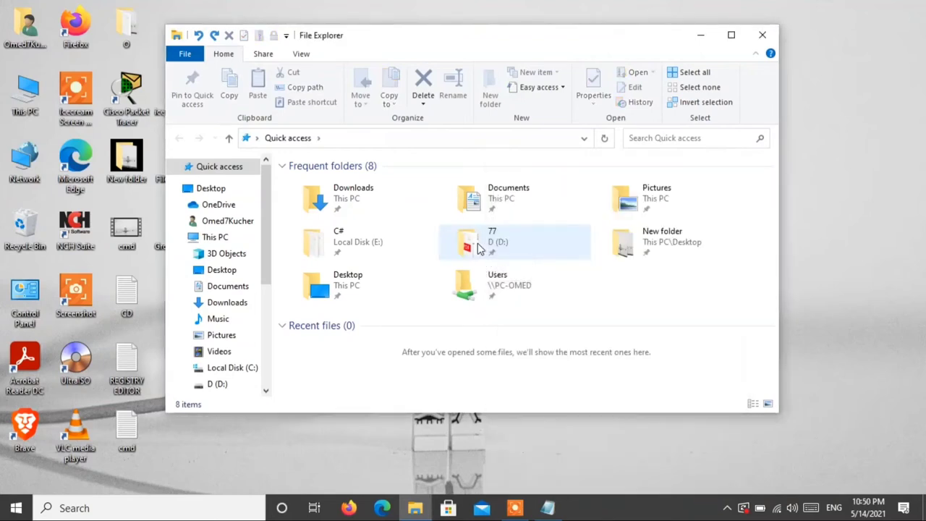
# Open the 77 folder, go up to drive D to check its icon, and return to Quick access before minimizing the window
pyautogui.doubleClick(477, 248)
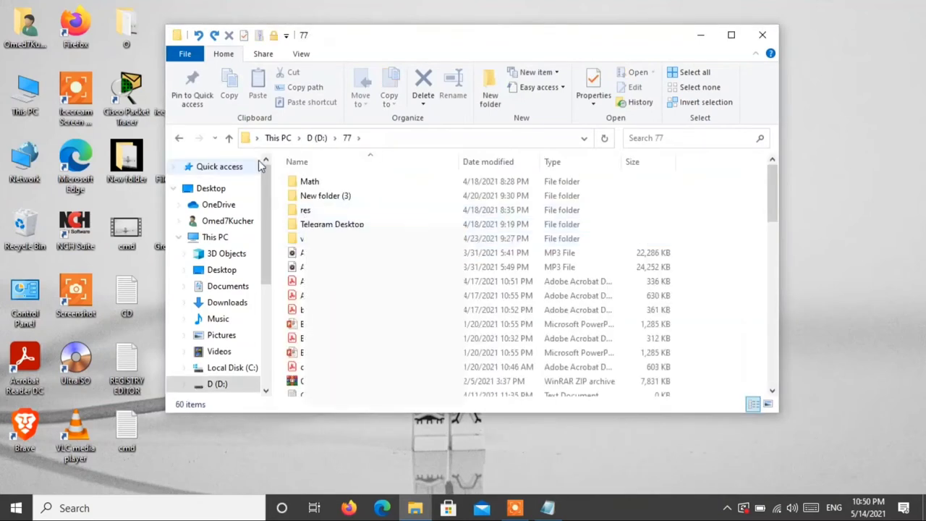
pyautogui.click(316, 138)
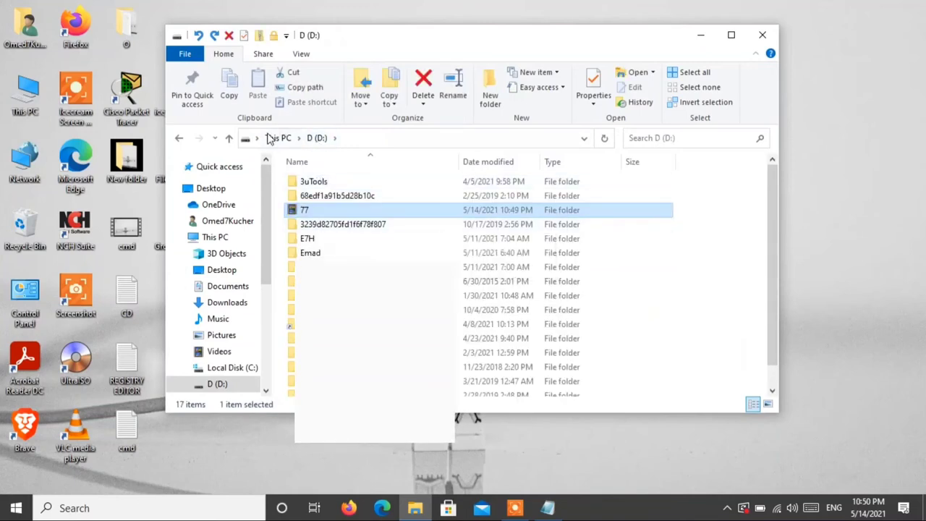
pyautogui.click(221, 168)
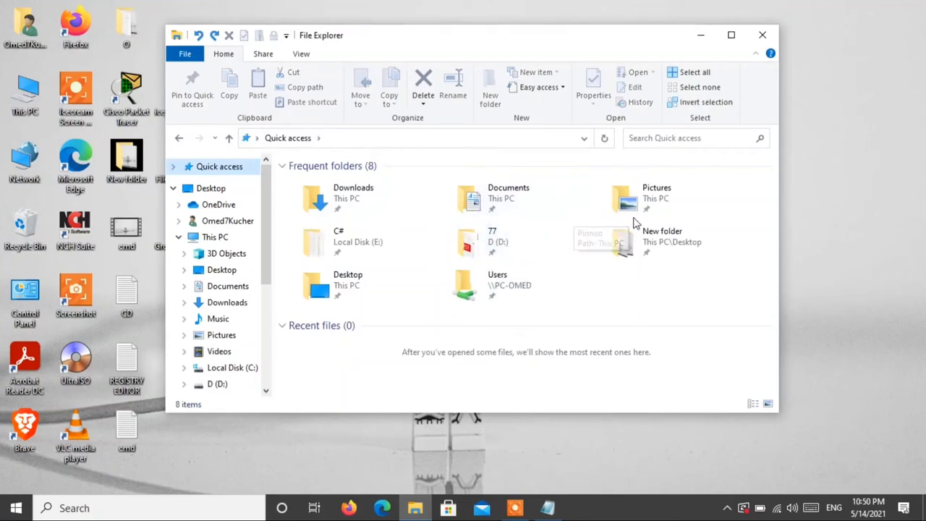
pyautogui.click(700, 35)
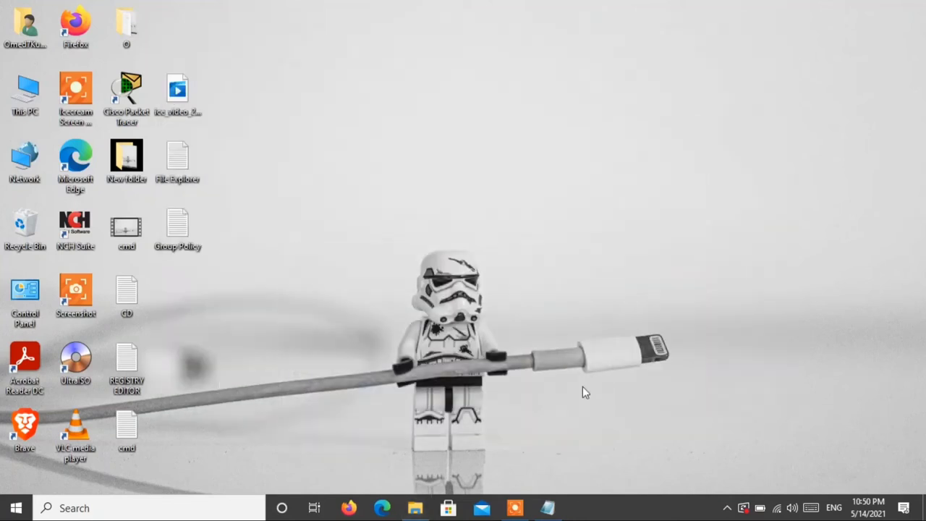
# Restore File Explorer, open the Desktop folder, and bring up the customization properties of the O folder
pyautogui.click(415, 508)
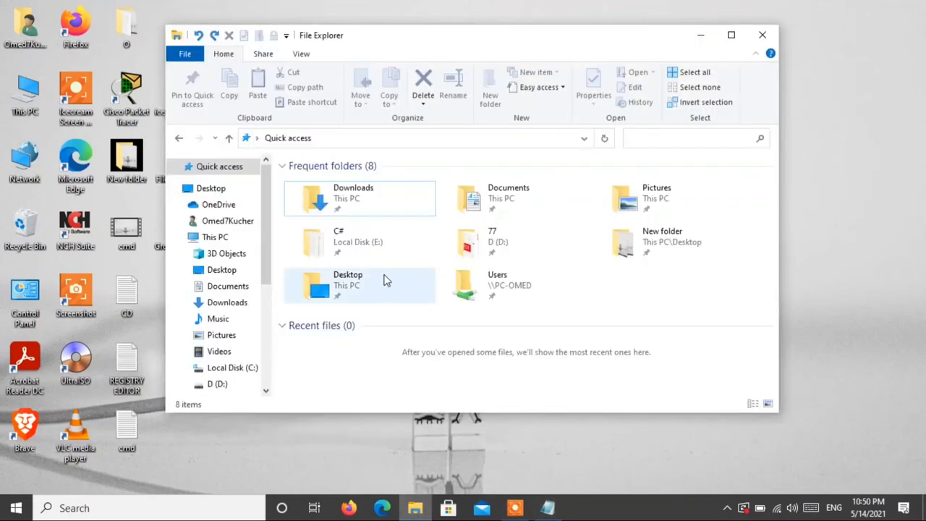
pyautogui.doubleClick(365, 295)
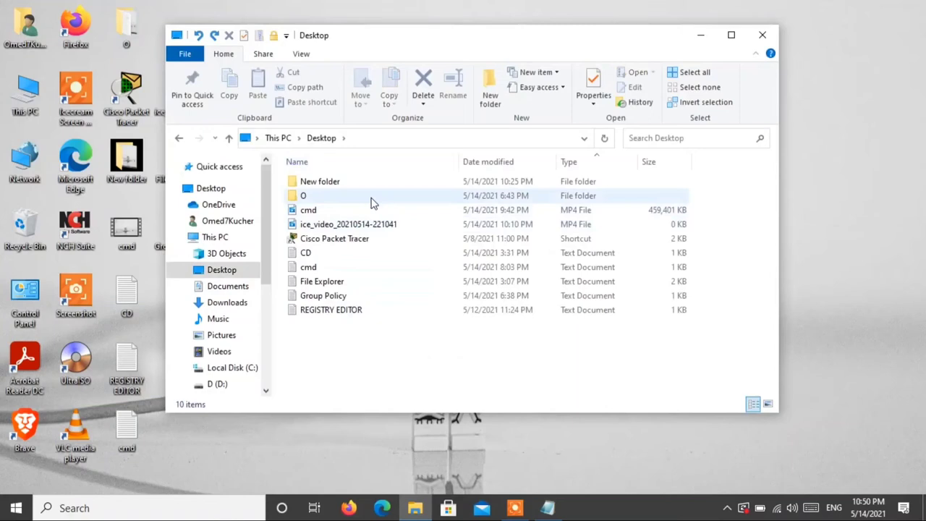
pyautogui.rightClick(323, 196)
pyautogui.click(302, 195)
pyautogui.rightClick(302, 194)
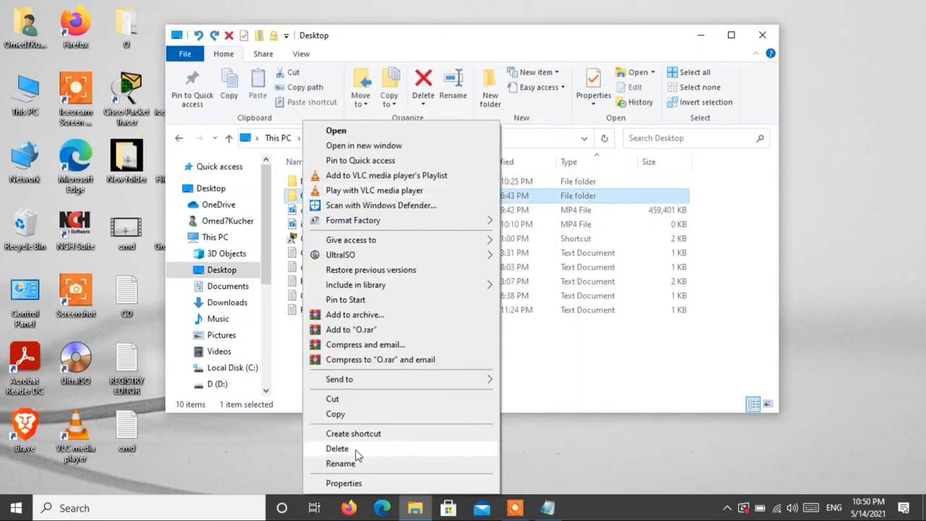
pyautogui.click(353, 489)
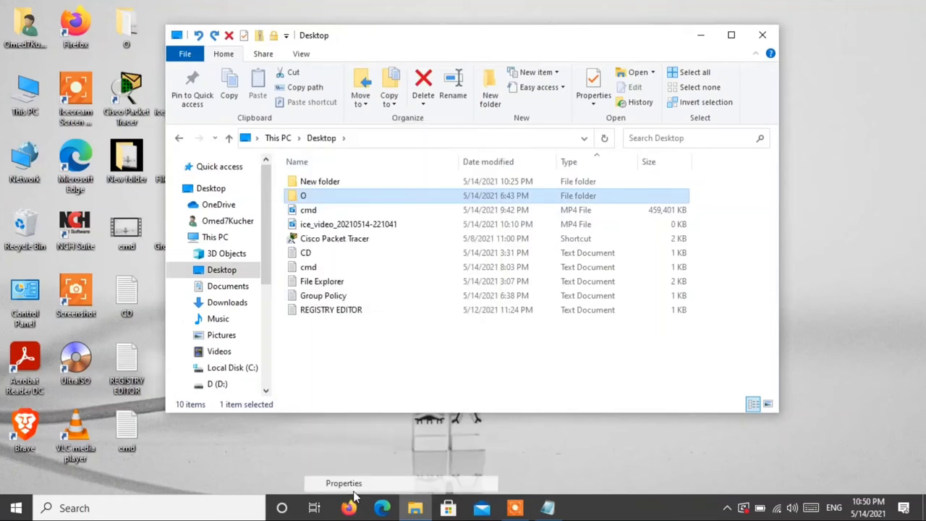
pyautogui.click(496, 194)
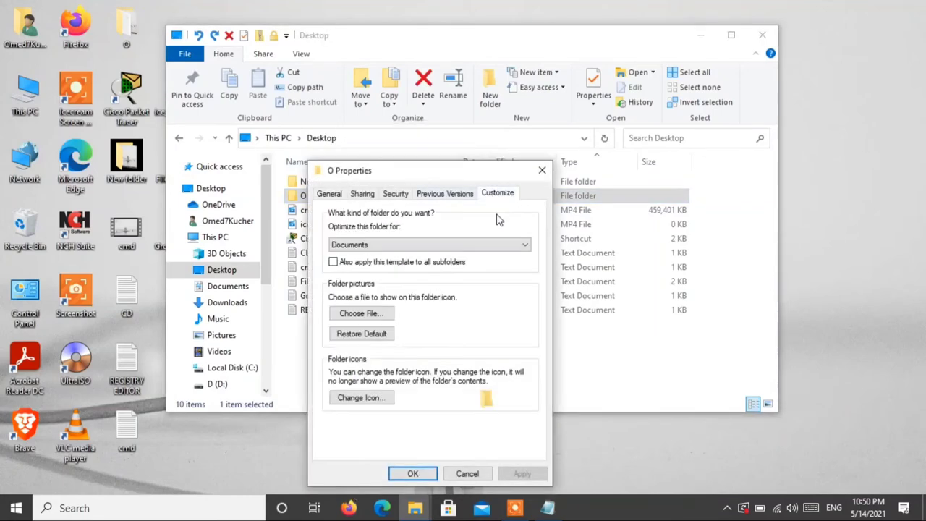
# Change the O folder's icon to the green disc with music notes from SHELL32.dll and confirm its properties
pyautogui.click(376, 399)
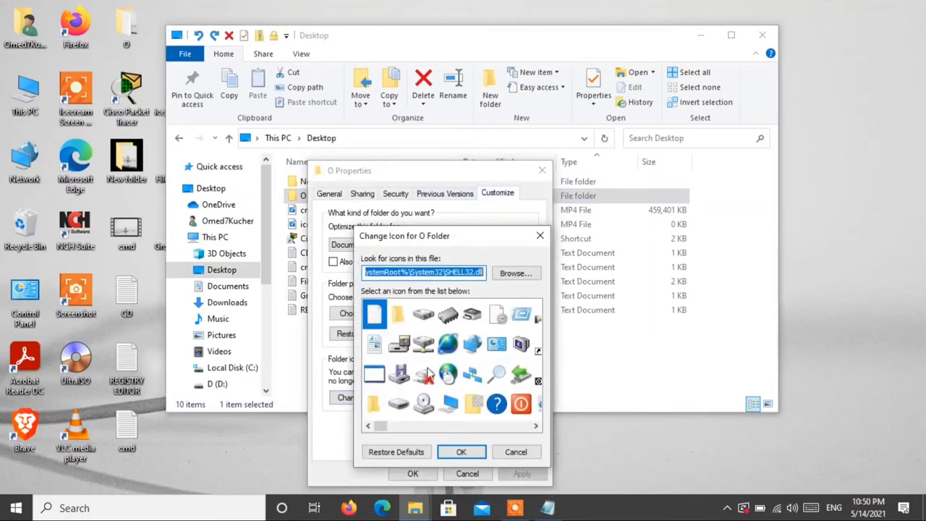
pyautogui.click(423, 428)
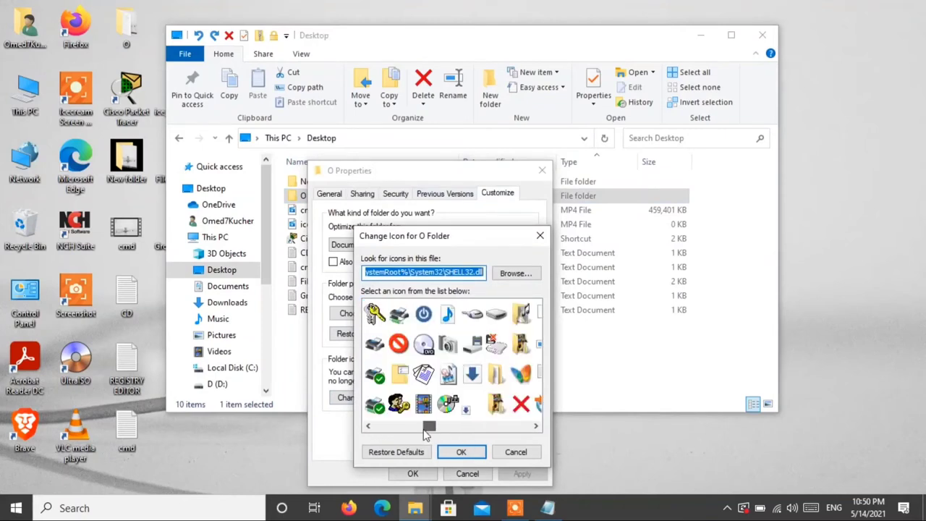
pyautogui.click(423, 403)
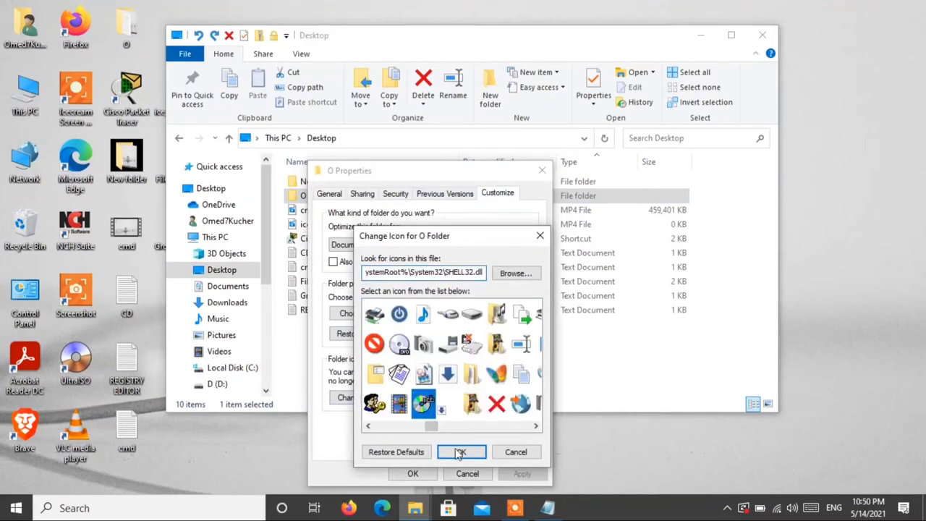
pyautogui.click(470, 452)
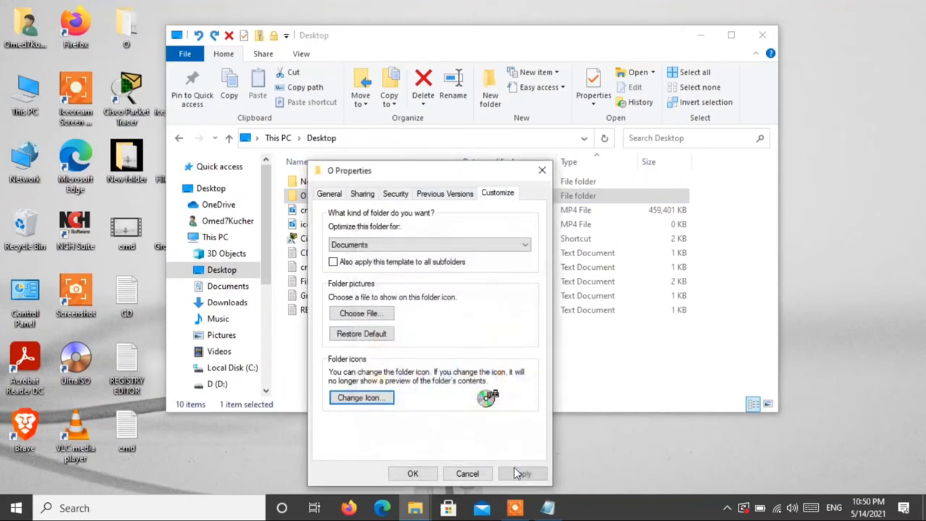
pyautogui.click(412, 473)
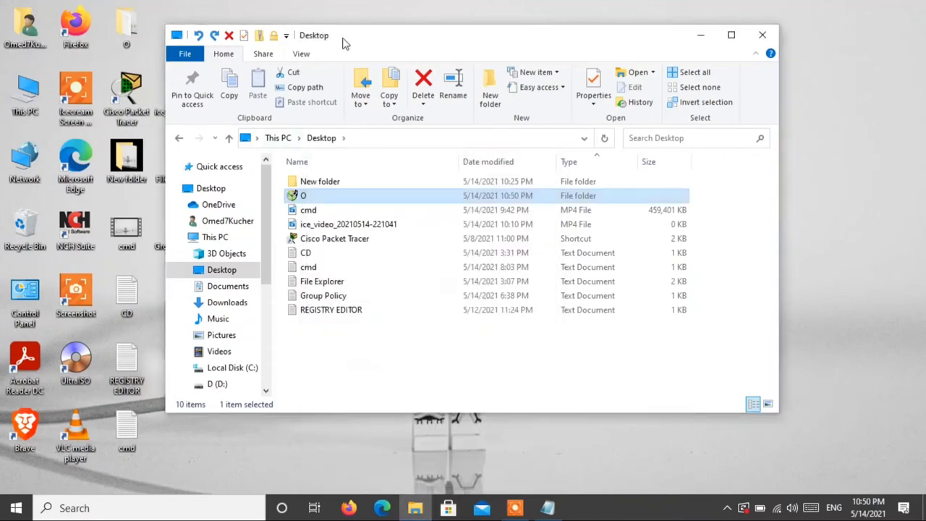
pyautogui.moveTo(346, 42)
pyautogui.mouseDown()
pyautogui.moveTo(388, 42)
pyautogui.moveTo(190, 29)
pyautogui.moveTo(244, 41)
pyautogui.moveTo(347, 28)
pyautogui.mouseUp()
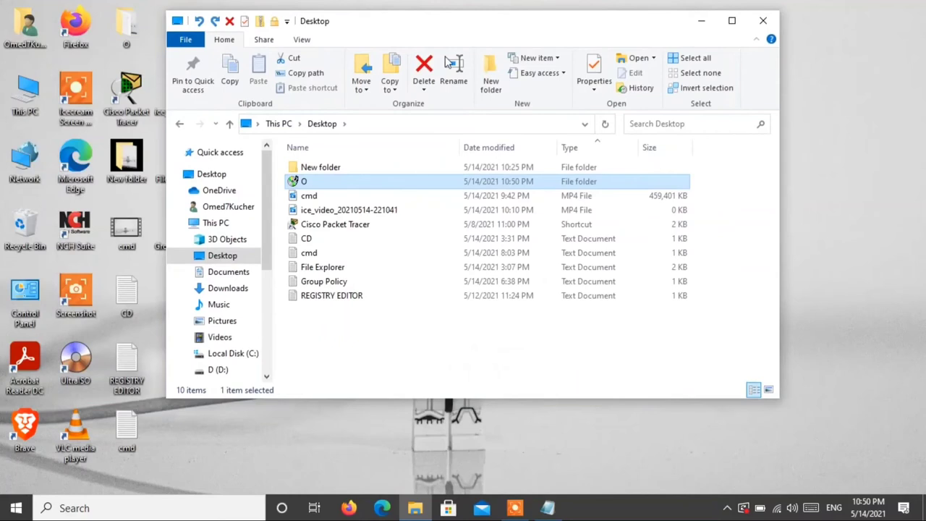
# Open the O folder, go to This PC, return to Quick access, and close the window
pyautogui.doubleClick(342, 182)
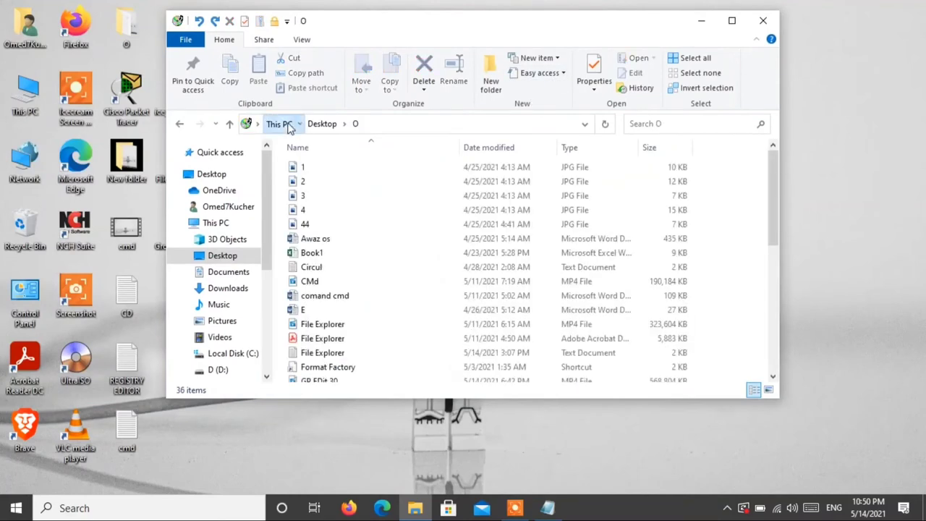
pyautogui.click(276, 124)
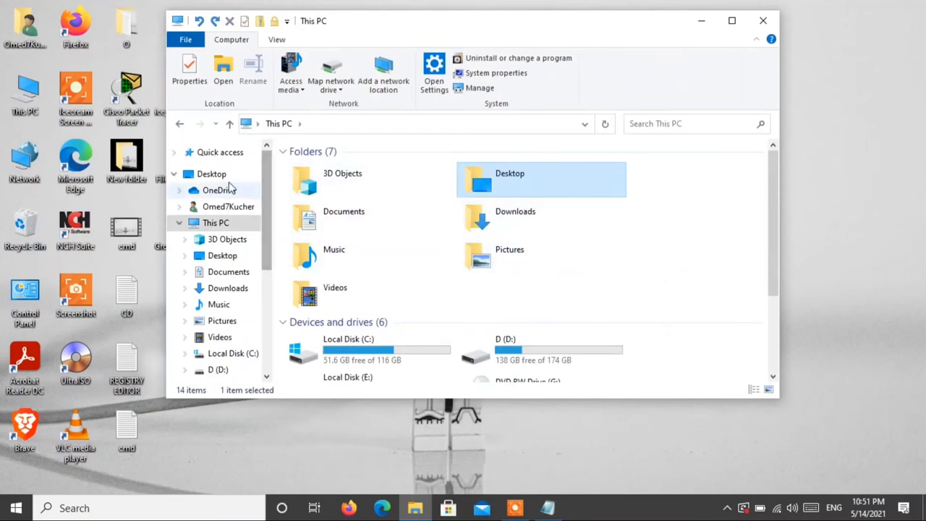
pyautogui.click(272, 152)
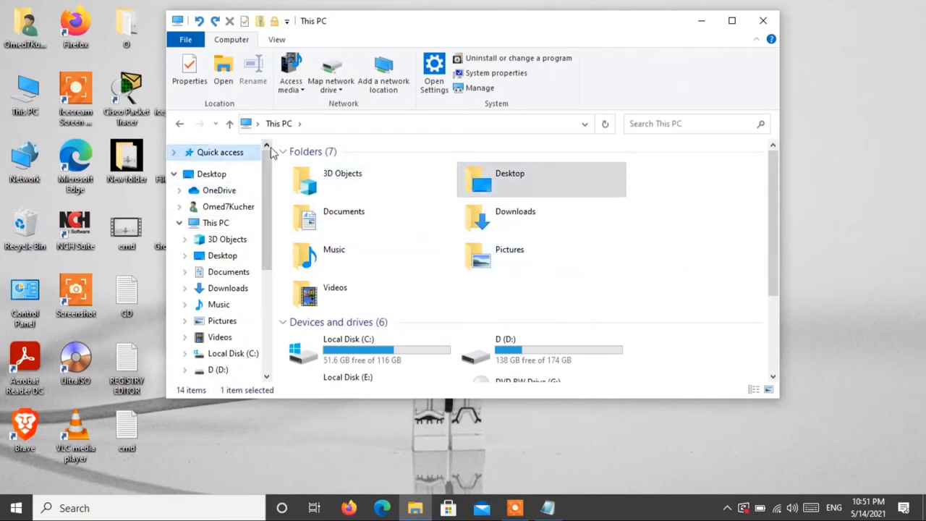
pyautogui.click(234, 155)
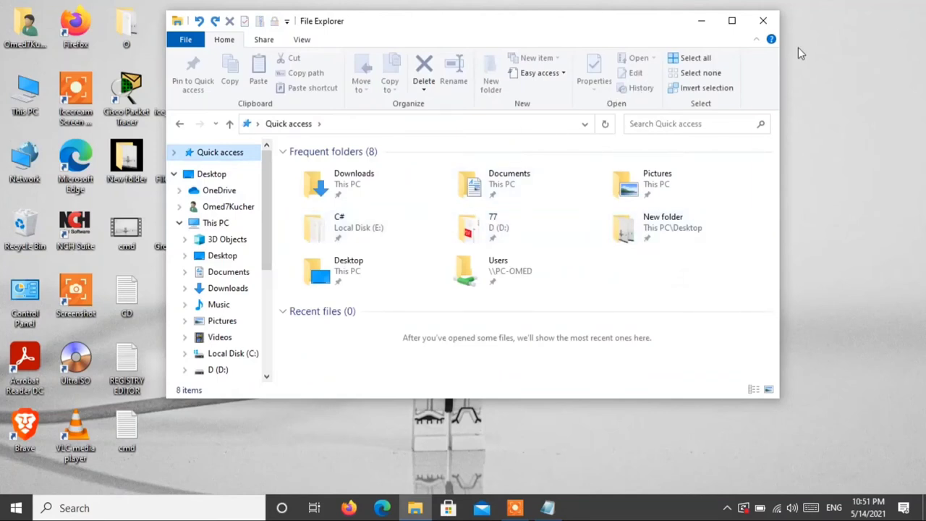
pyautogui.click(762, 20)
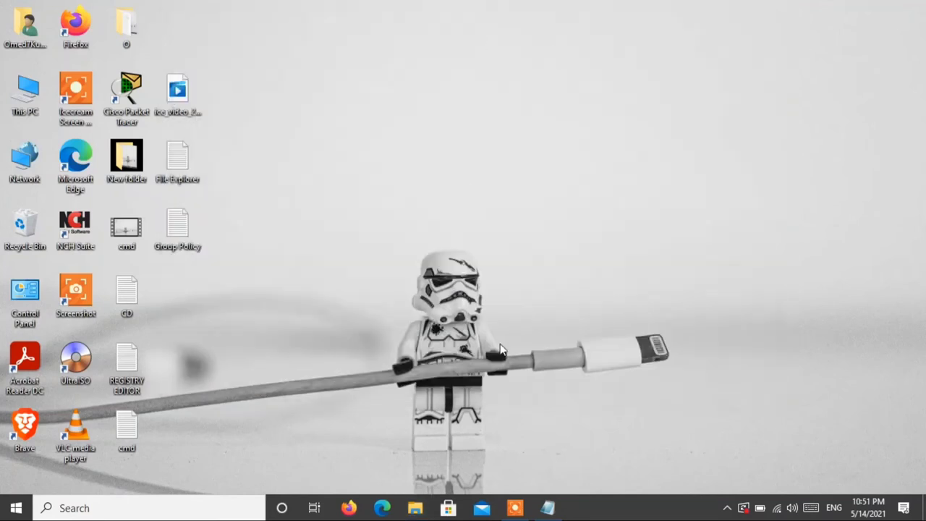
# Open File Explorer, switch to the Notepad outline to highlight topic 14 about showing icons instead of thumbnails, and minimize Notepad
pyautogui.click(414, 508)
pyautogui.click(548, 508)
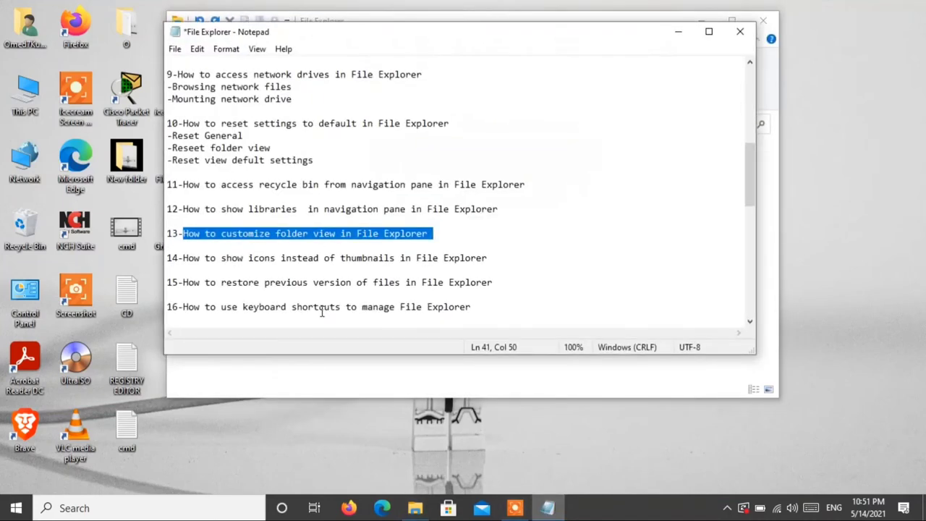
pyautogui.scroll(-1, 322, 311)
pyautogui.doubleClick(214, 222)
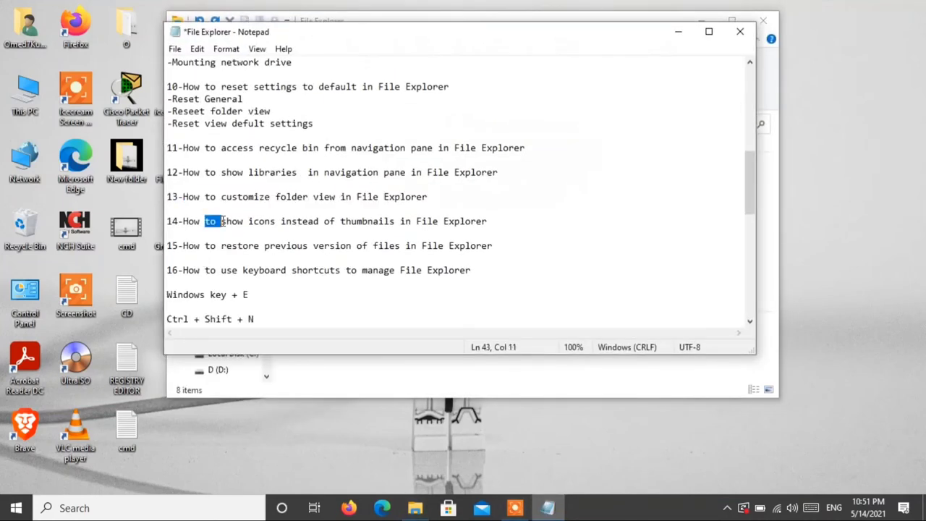
pyautogui.moveTo(214, 221); pyautogui.dragTo(457, 223)
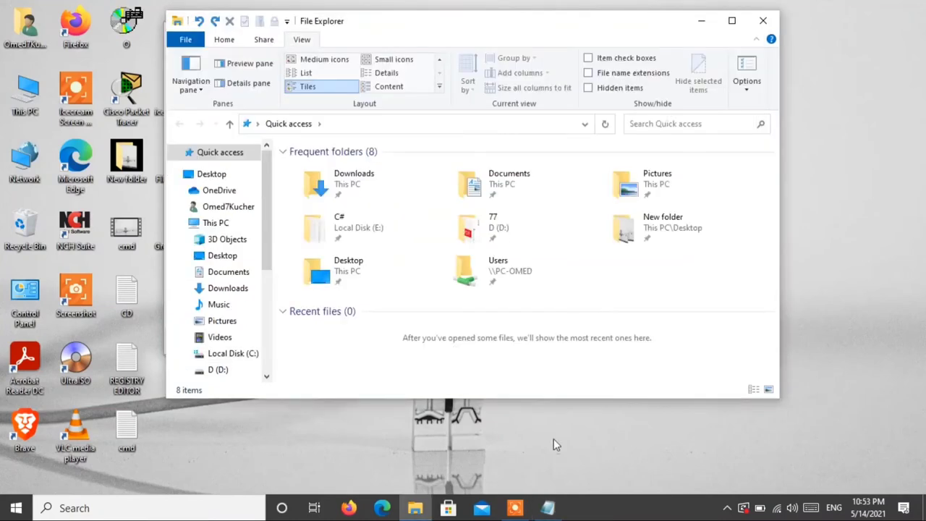
pyautogui.click(548, 508)
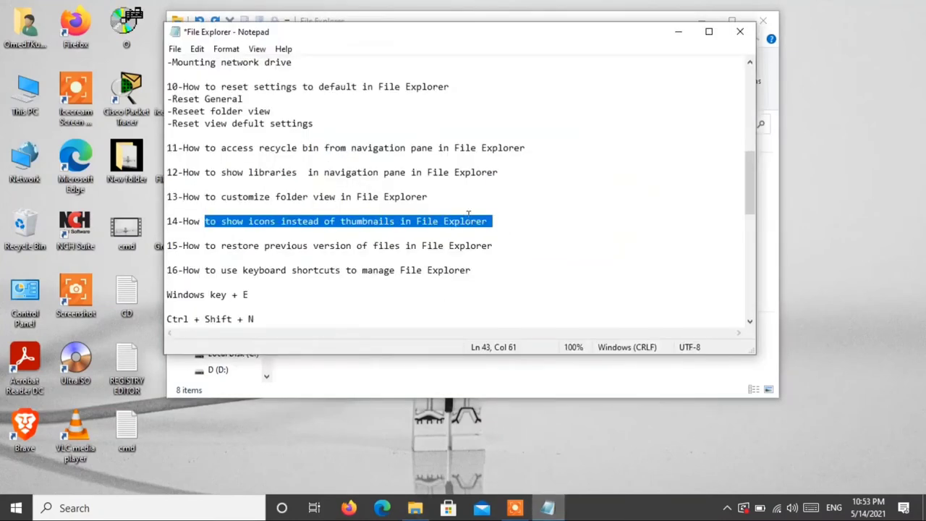
pyautogui.click(678, 31)
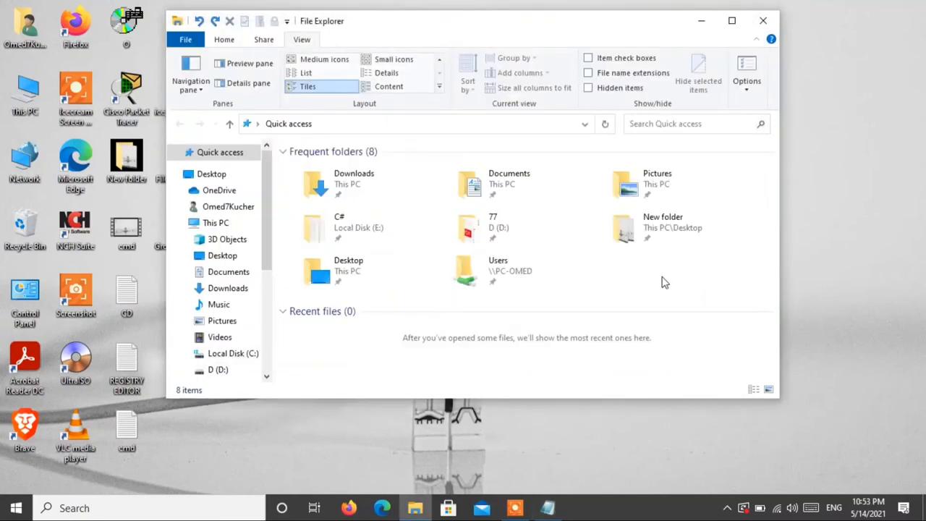
pyautogui.click(626, 235)
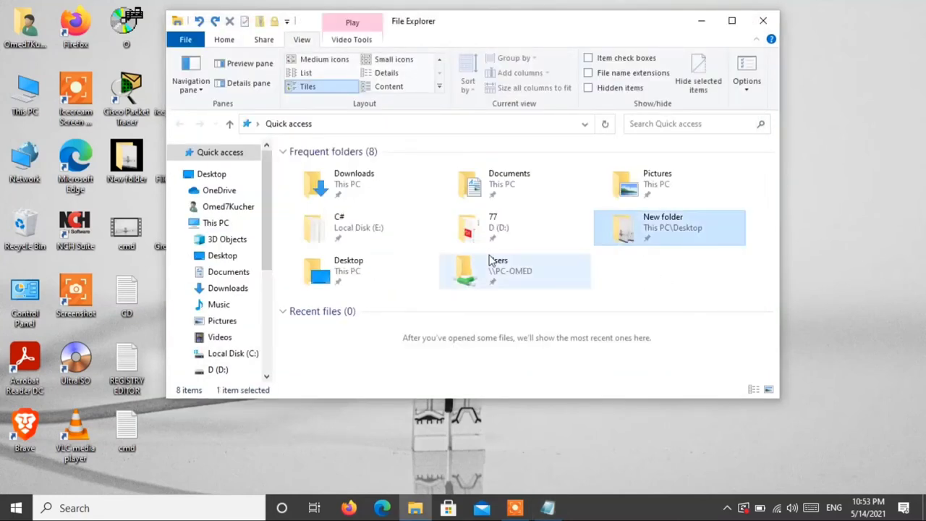
pyautogui.click(641, 276)
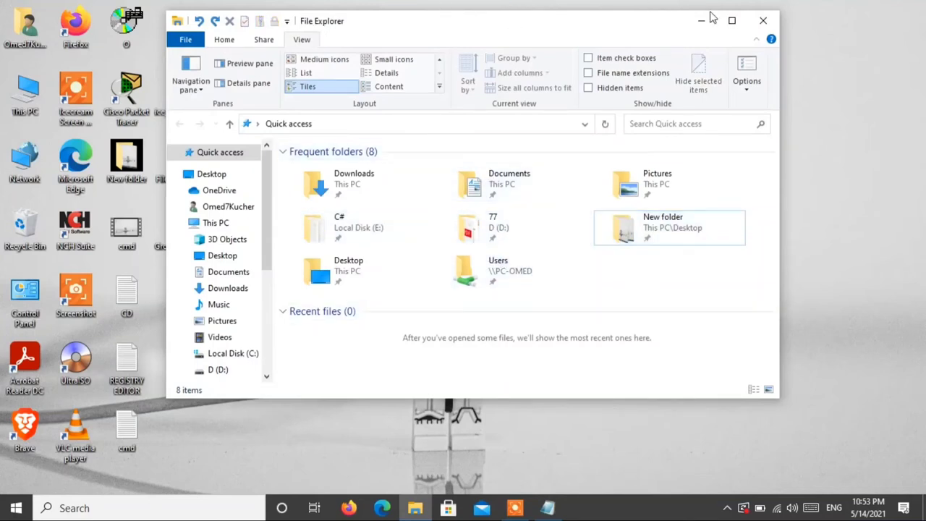
pyautogui.click(762, 21)
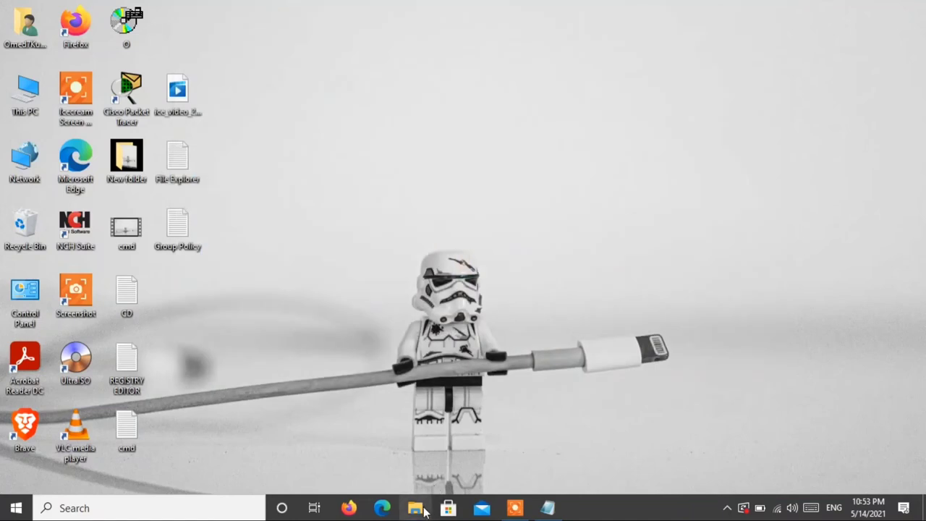
# Open a new File Explorer window and apply "Always show icons, never thumbnails" in the Folder Options view settings
pyautogui.press('super+e')
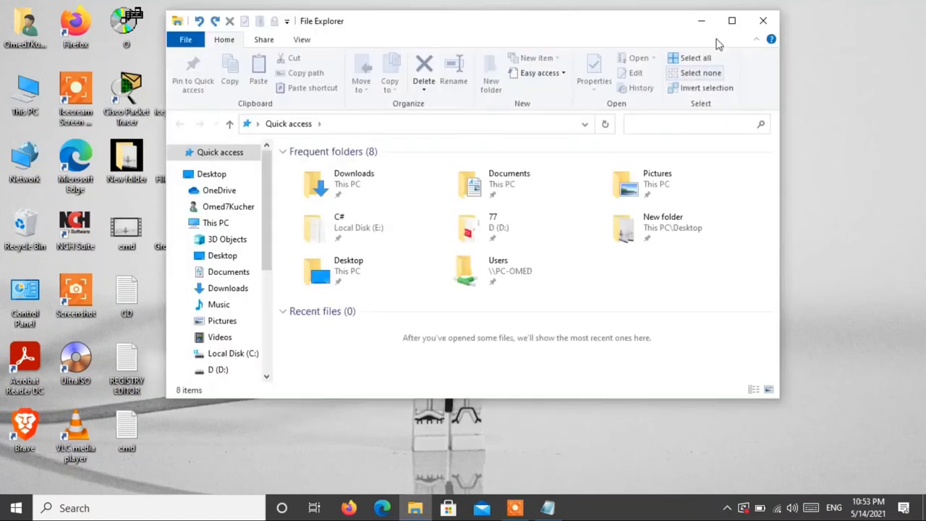
pyautogui.click(304, 43)
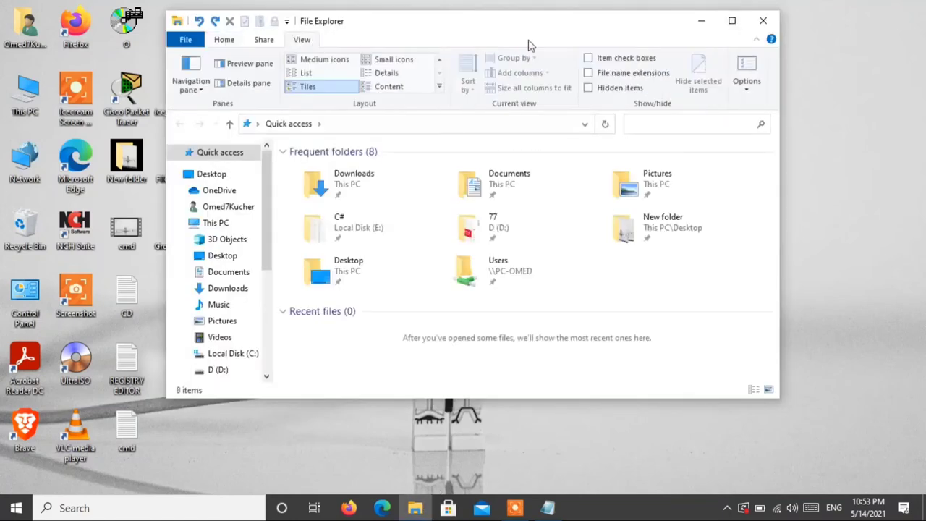
pyautogui.click(748, 63)
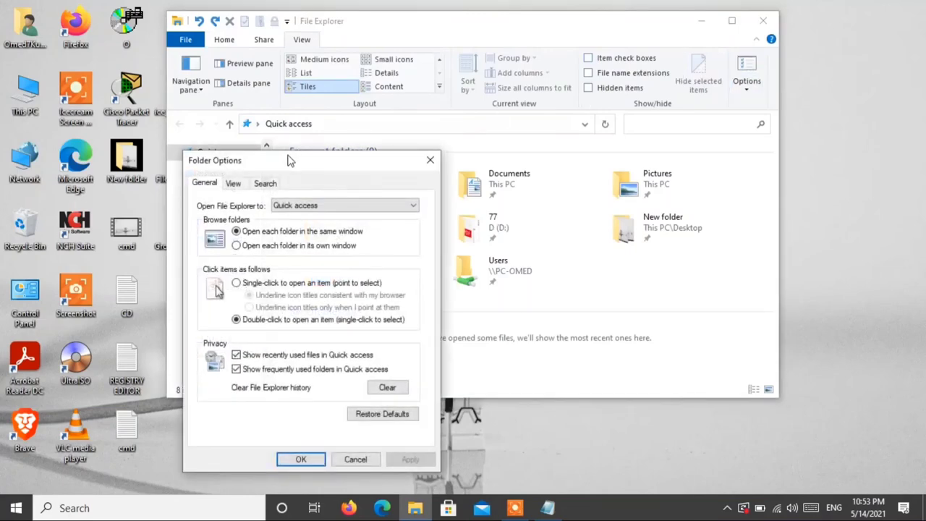
pyautogui.moveTo(289, 159); pyautogui.dragTo(543, 85)
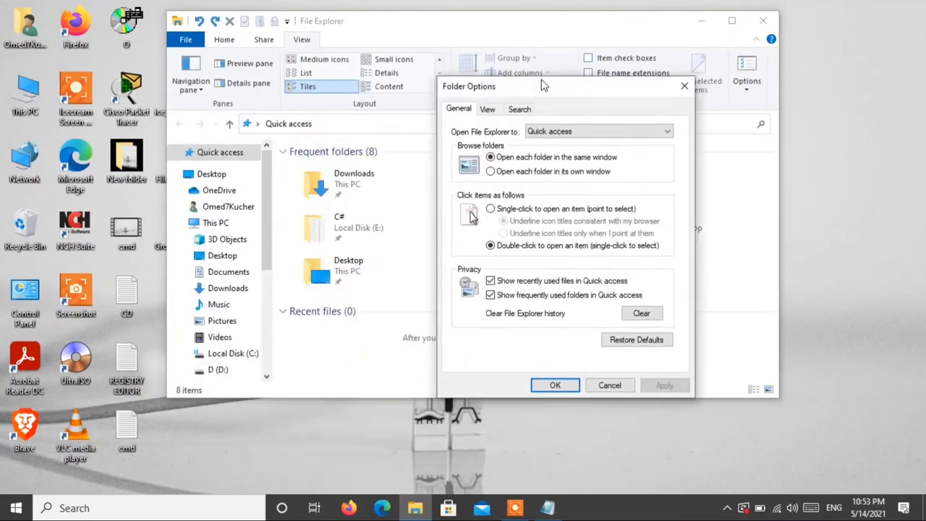
pyautogui.click(487, 109)
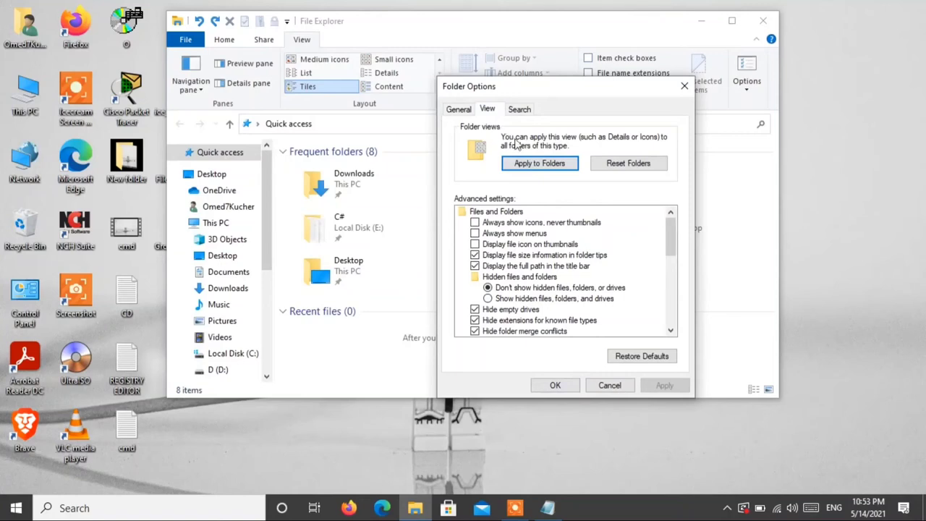
pyautogui.click(502, 224)
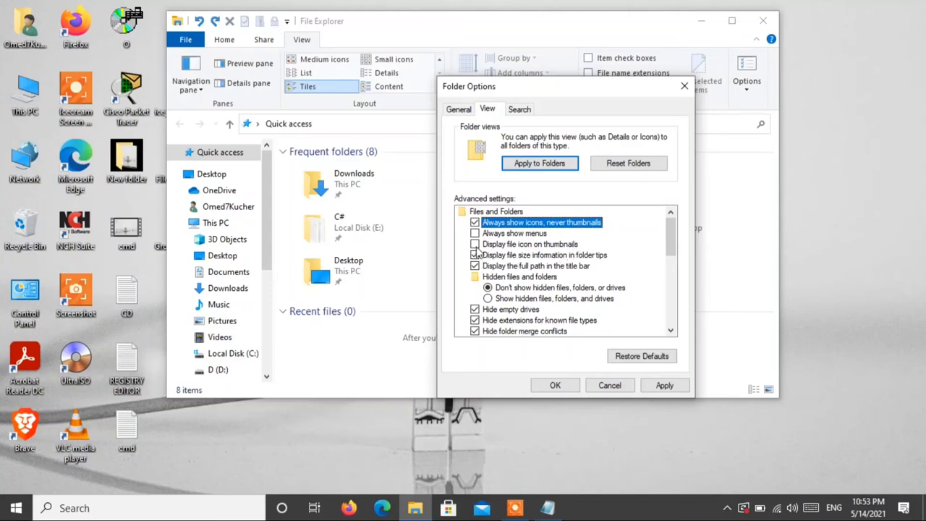
pyautogui.click(664, 385)
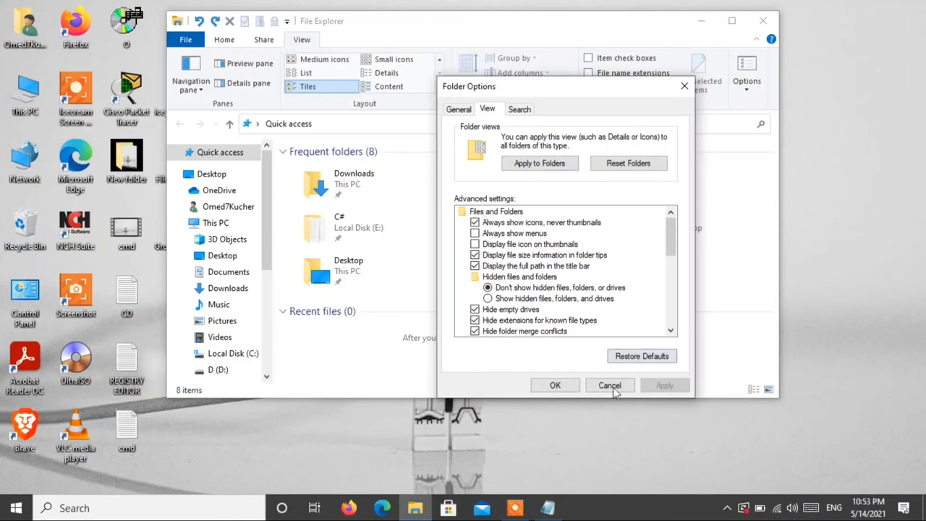
# Restore the default view settings, enable "Always show icons, never thumbnails", disable "Display file icon on thumbnails", confirm, and minimize File Explorer
pyautogui.click(647, 358)
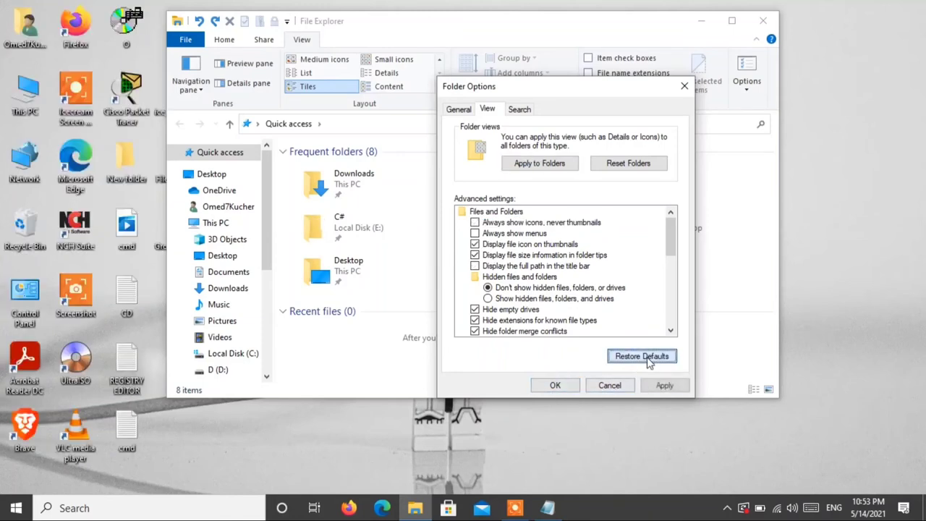
pyautogui.click(534, 224)
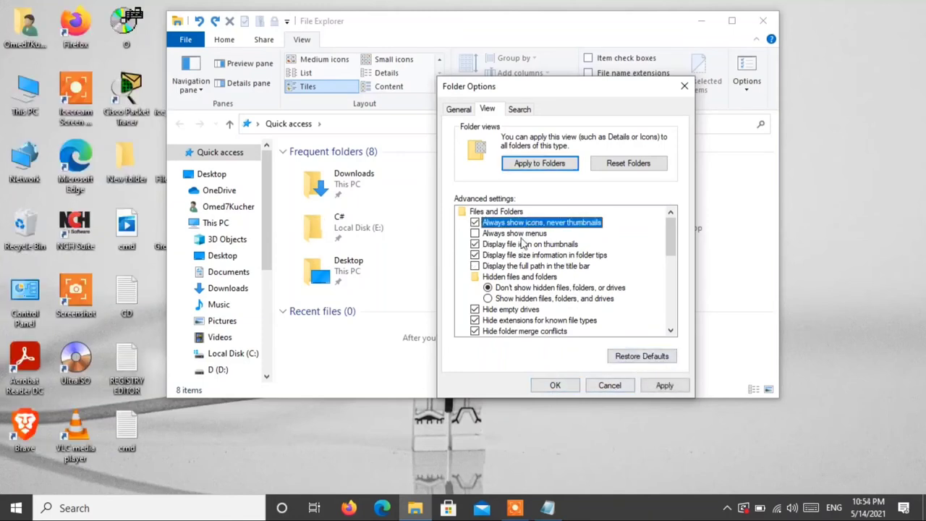
pyautogui.click(518, 245)
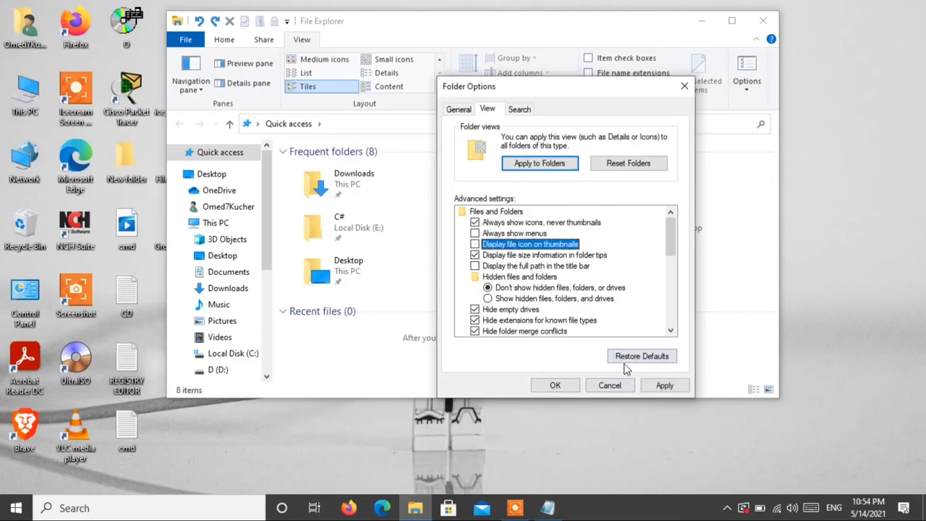
pyautogui.click(664, 386)
pyautogui.click(555, 385)
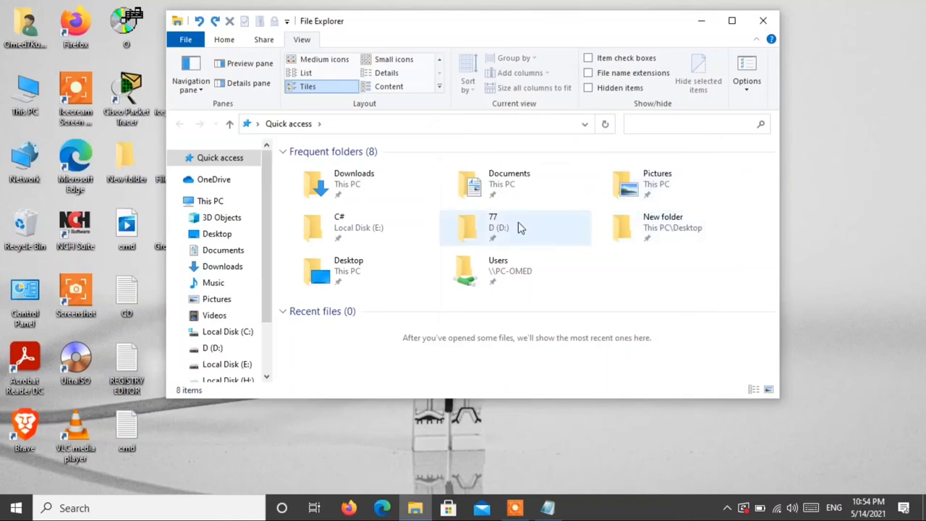
pyautogui.click(701, 20)
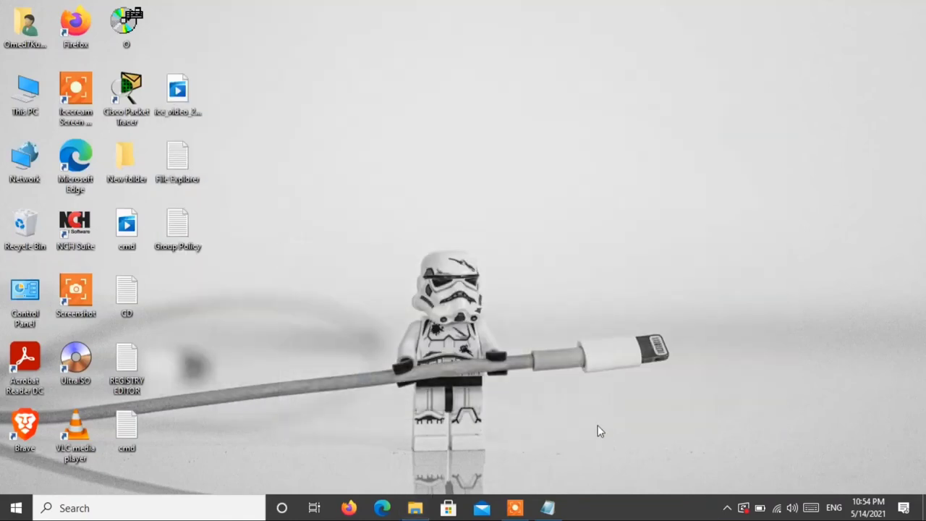
# Switch to the Notepad outline and review topic 15 about restoring previous versions of files
pyautogui.click(560, 501)
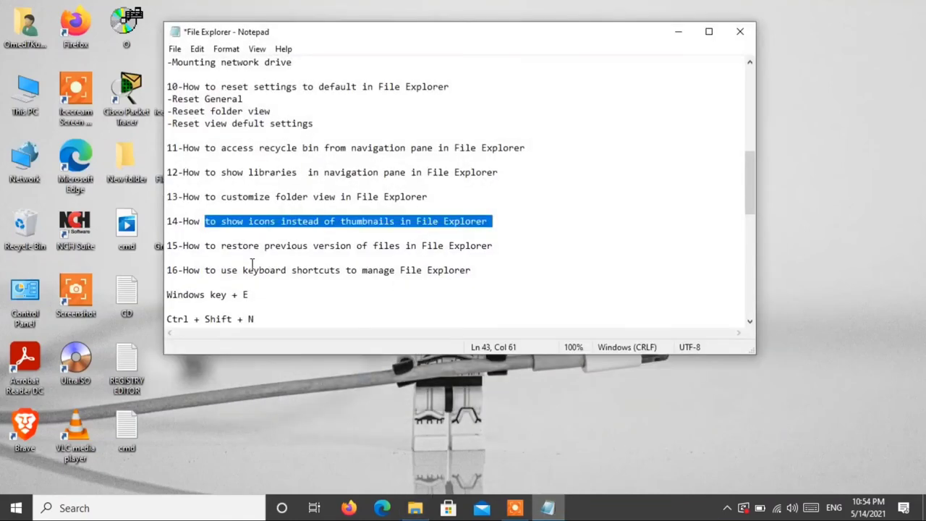
pyautogui.click(210, 240)
pyautogui.hotkey('shift', 'Home')
pyautogui.click(284, 246)
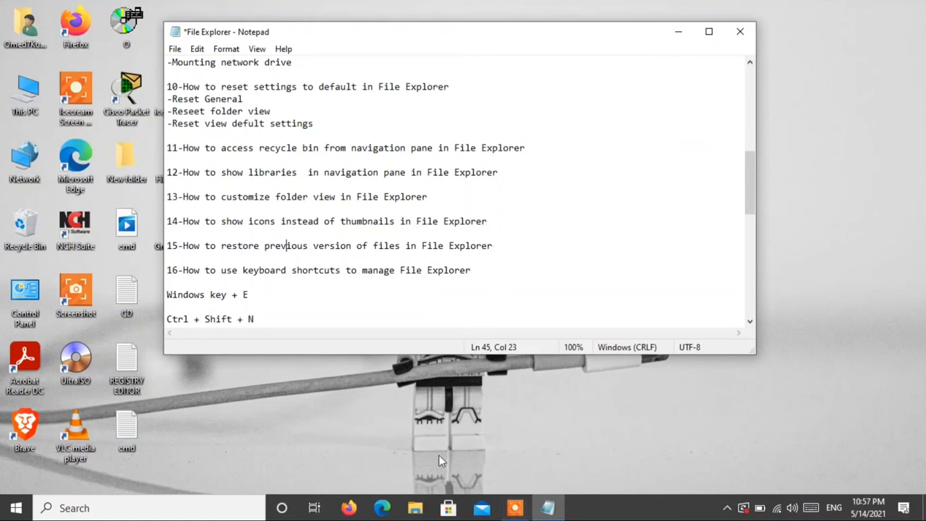
# Switch back to File Explorer, look through the navigation pane, and open the 77 folder from Quick access
pyautogui.click(416, 499)
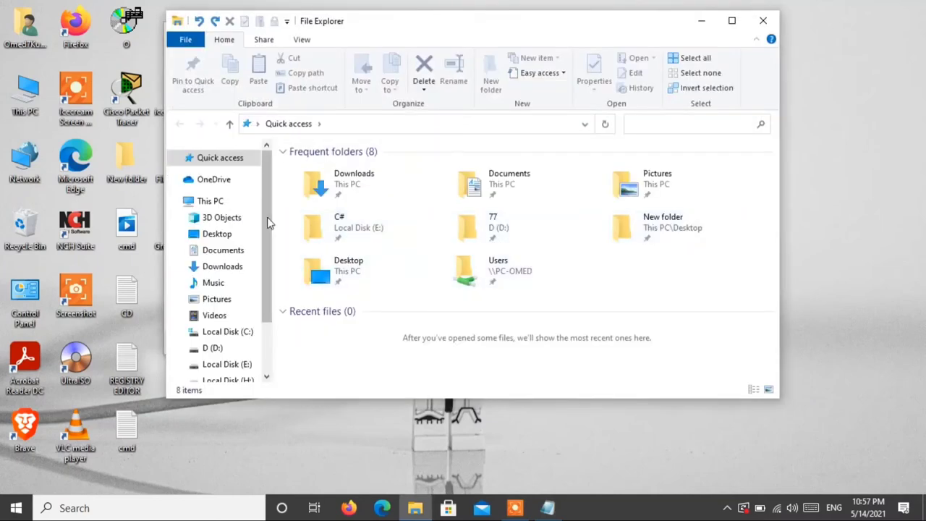
pyautogui.moveTo(268, 222); pyautogui.dragTo(267, 282)
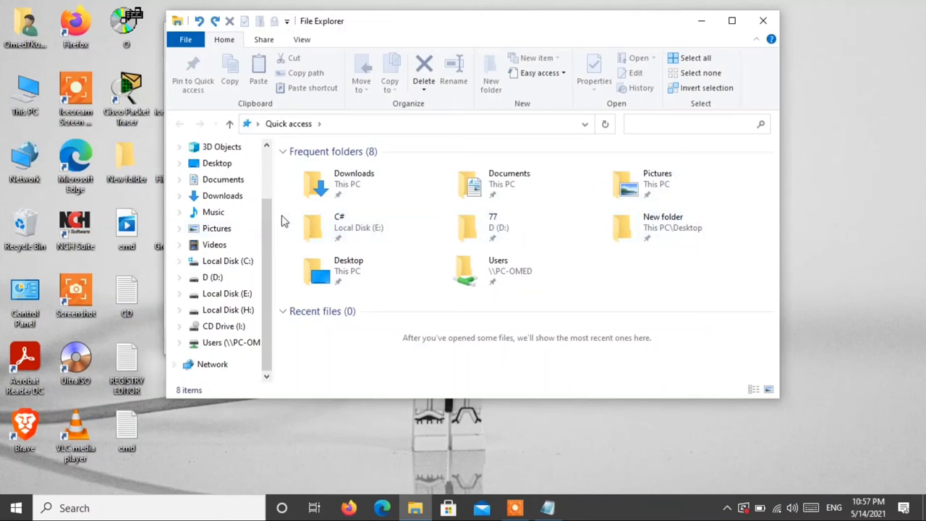
pyautogui.scroll(3, 269, 227)
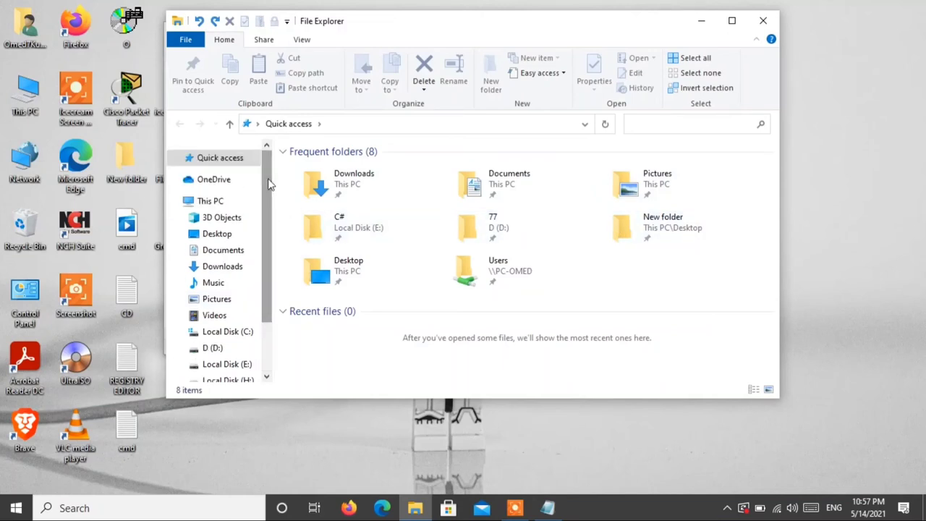
pyautogui.doubleClick(518, 217)
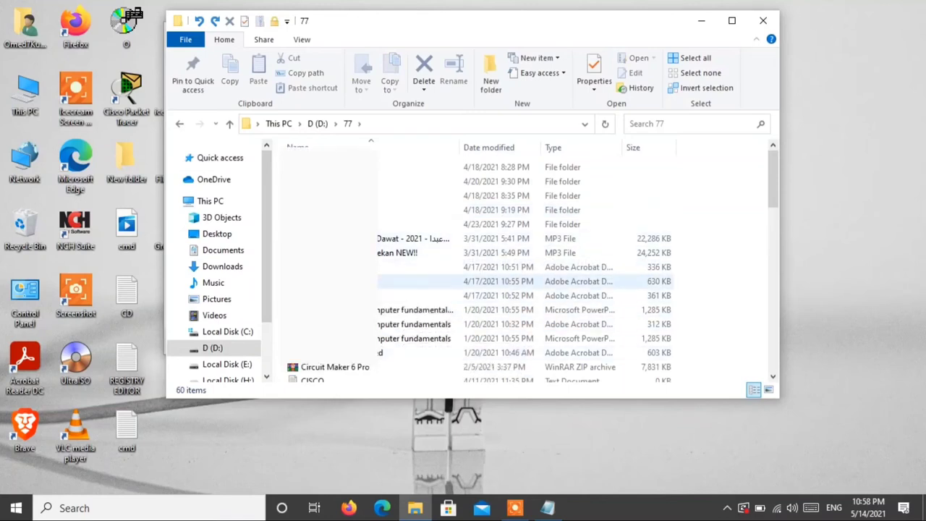
# Select the combination Word document in the 77 folder and open its file history
pyautogui.scroll(-1, 471, 268)
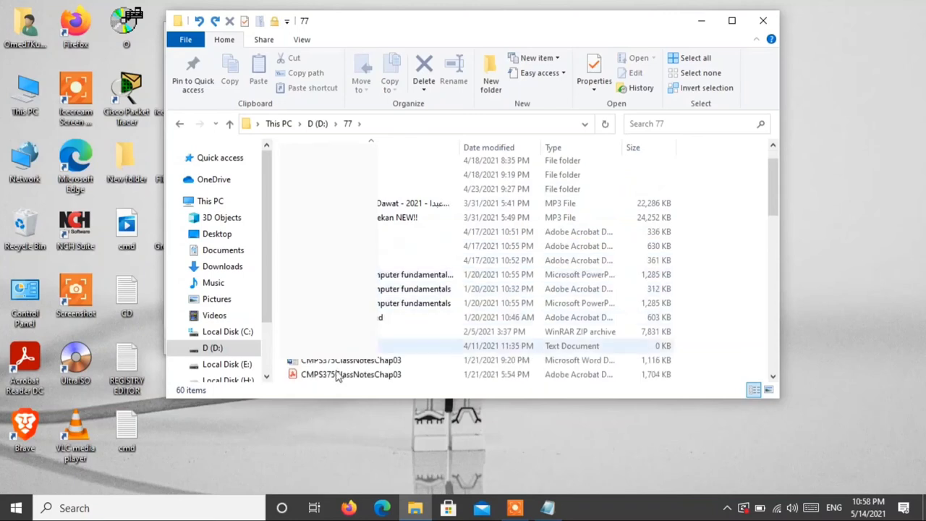
pyautogui.click(349, 359)
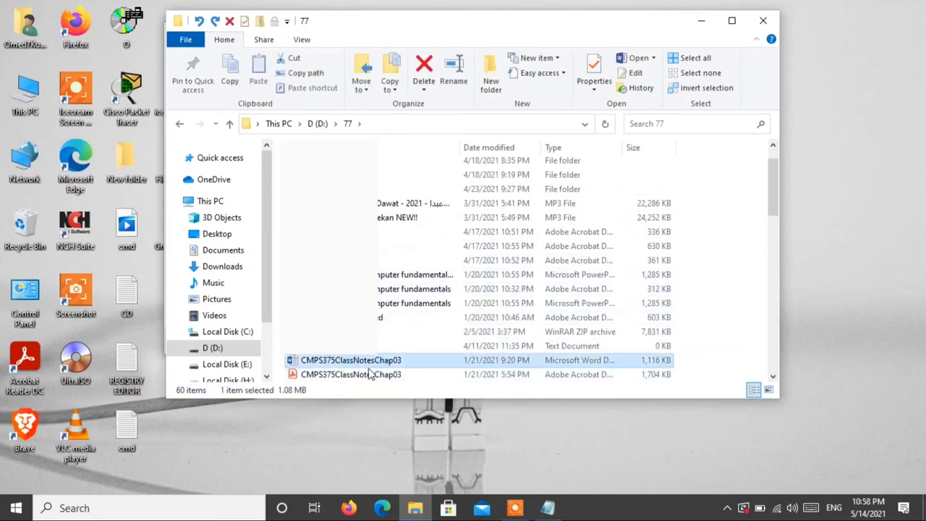
pyautogui.scroll(-1, 387, 371)
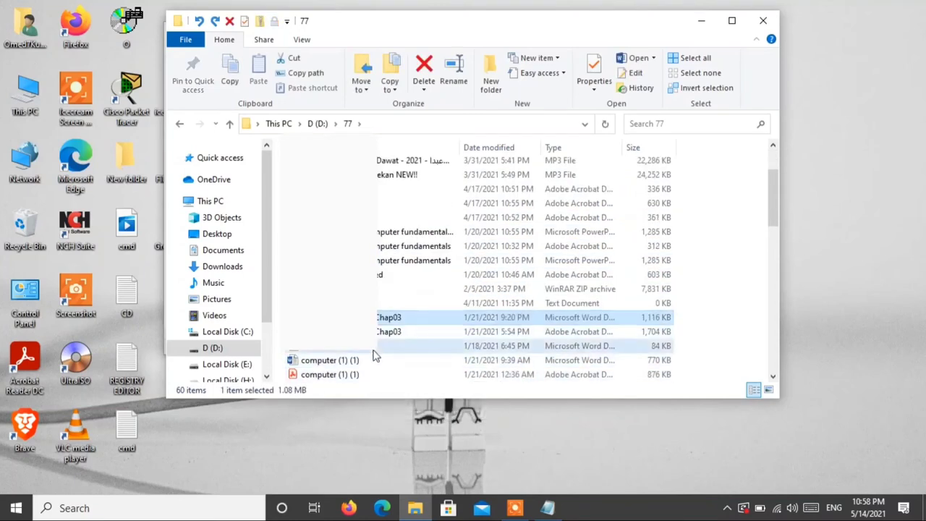
pyautogui.click(376, 347)
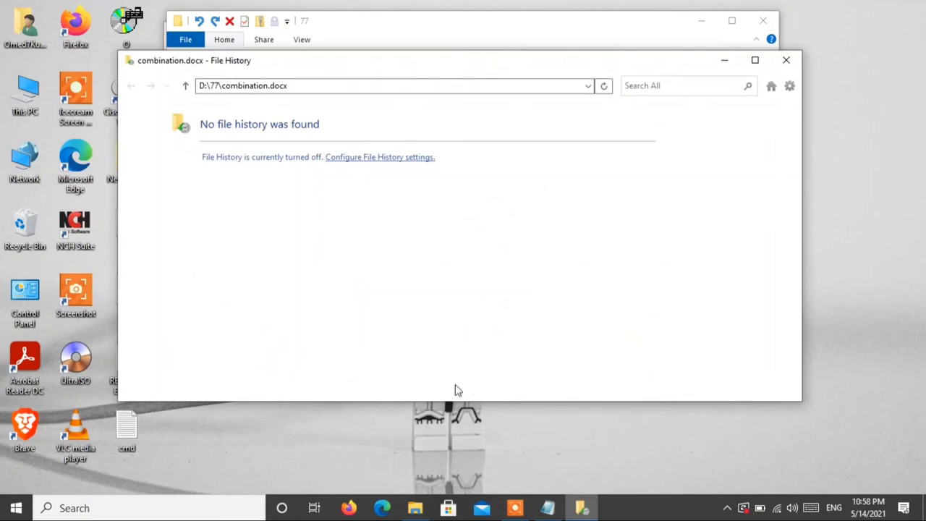
# Close the File History and 77 folder windows, and review the keyboard shortcuts listed under topic 16 in the Notepad outline
pyautogui.click(786, 60)
pyautogui.click(762, 22)
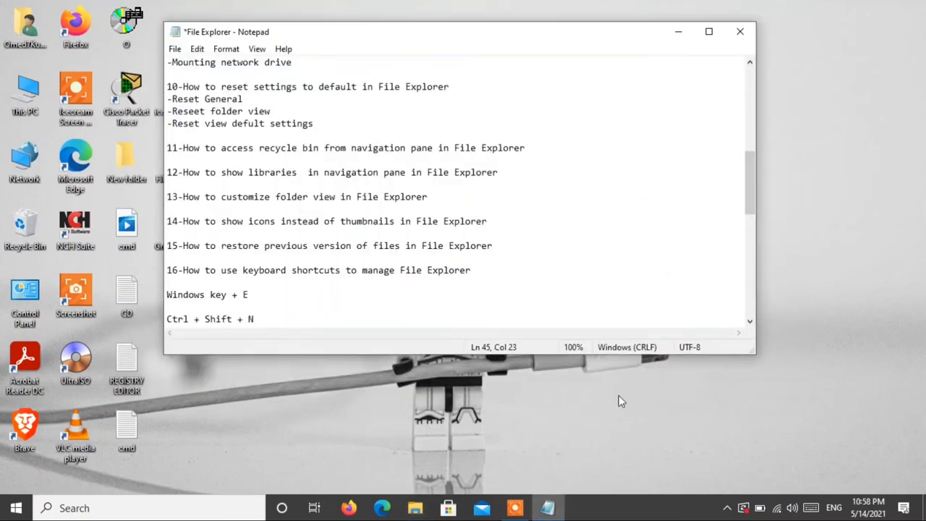
pyautogui.scroll(-1, 355, 288)
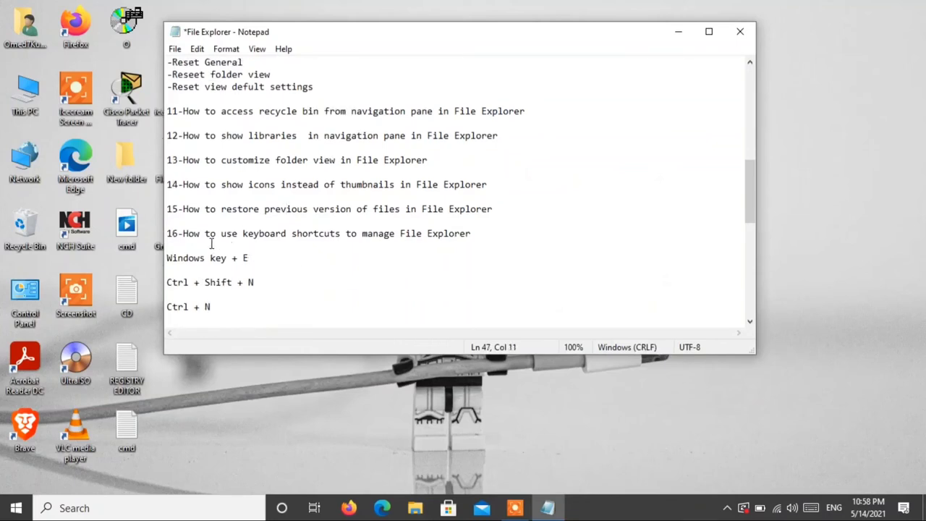
pyautogui.scroll(-1, 426, 229)
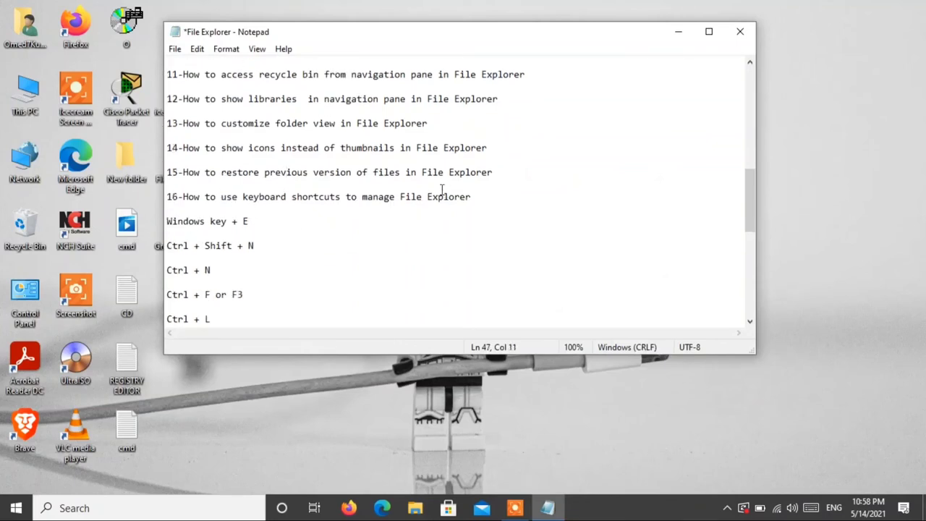
pyautogui.scroll(-1, 418, 187)
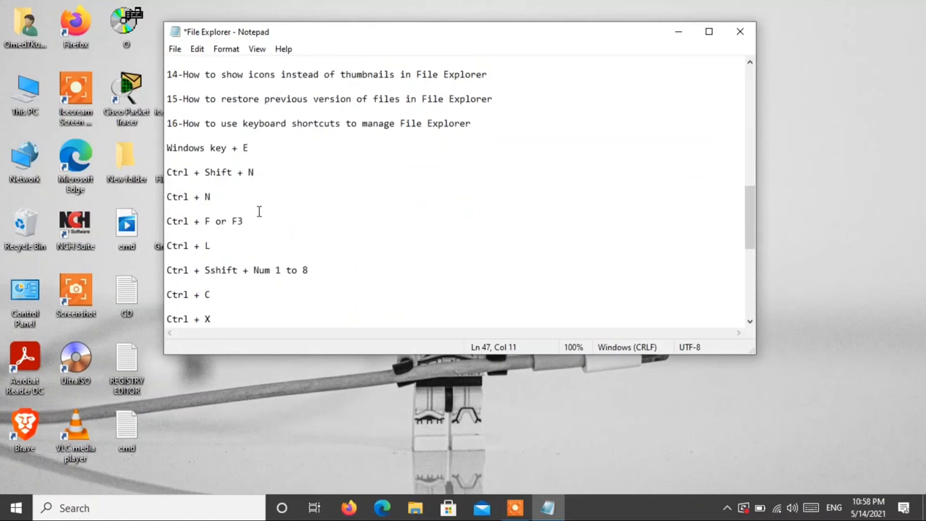
pyautogui.scroll(-3, 258, 213)
pyautogui.scroll(-1, 261, 219)
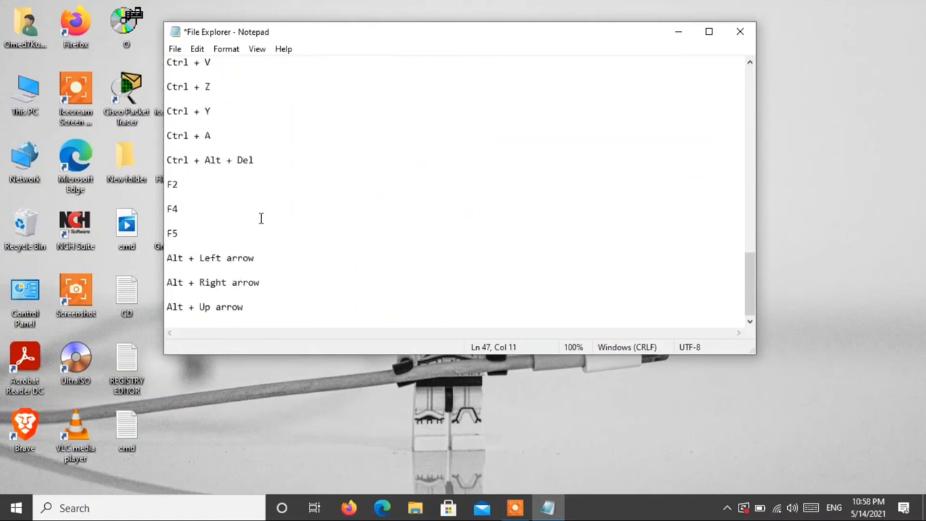
pyautogui.scroll(4, 261, 218)
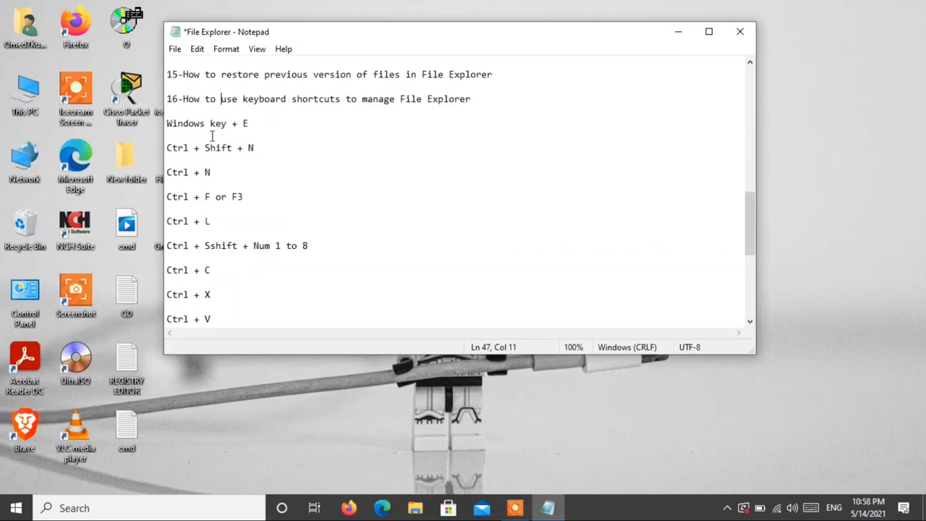
# Highlight the shortcut list from "Windows key + E" through "Alt + Up arrow", and clear the selection
pyautogui.click(168, 124)
pyautogui.moveTo(182, 129); pyautogui.dragTo(369, 345)
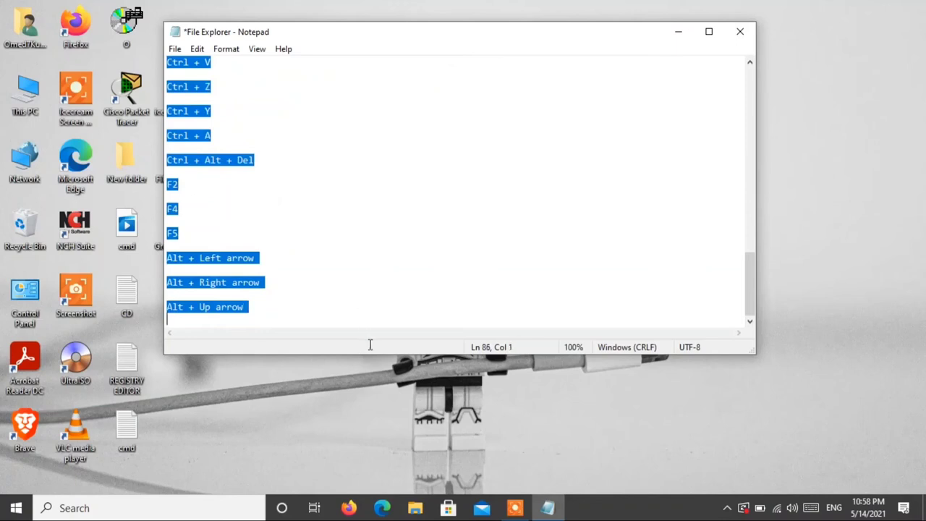
pyautogui.scroll(5, 319, 259)
pyautogui.click(320, 258)
pyautogui.scroll(3, 321, 254)
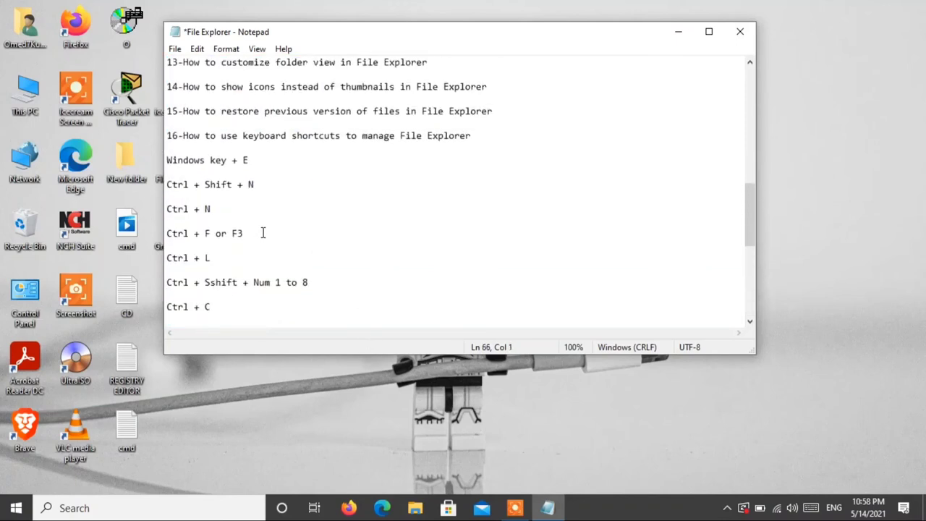
# Correct the misspelled "Sshift" to "Shift" in the "Num 1 to 8" shortcut line, and review the list
pyautogui.click(284, 257)
pyautogui.scroll(-1, 283, 257)
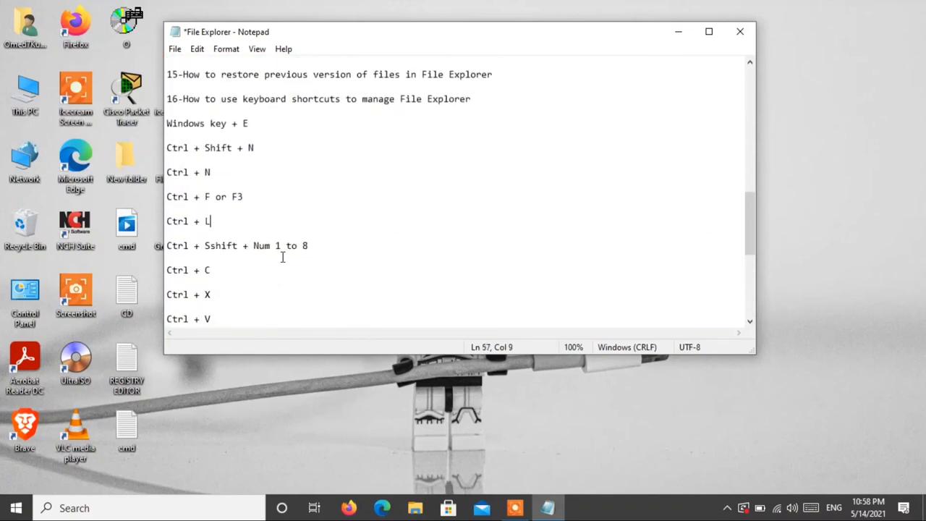
pyautogui.click(216, 247)
pyautogui.press('BackSpace')
pyautogui.scroll(1, 263, 259)
pyautogui.scroll(-1, 261, 235)
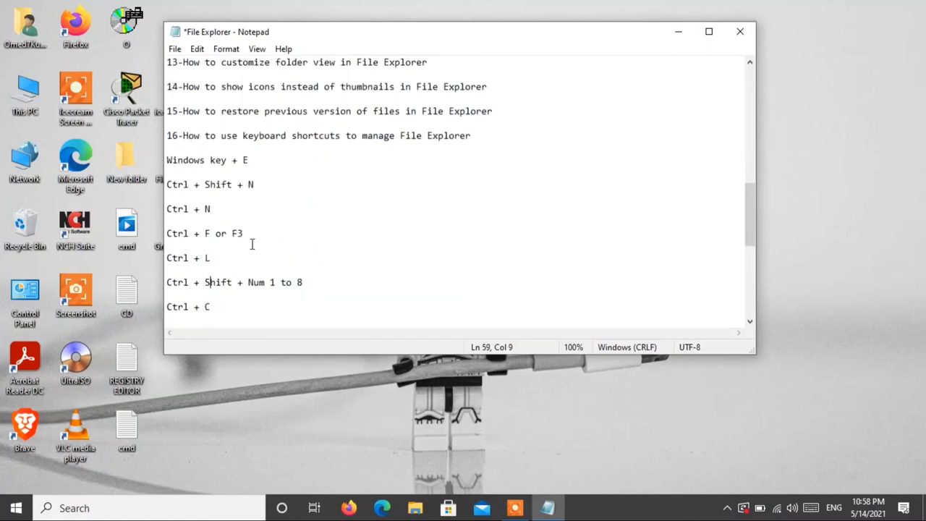
pyautogui.scroll(-5, 251, 245)
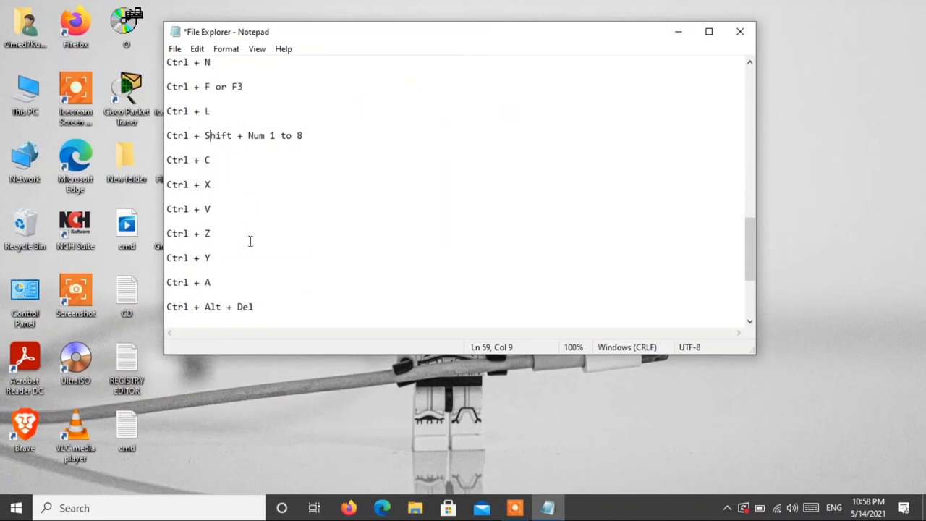
pyautogui.scroll(4, 253, 243)
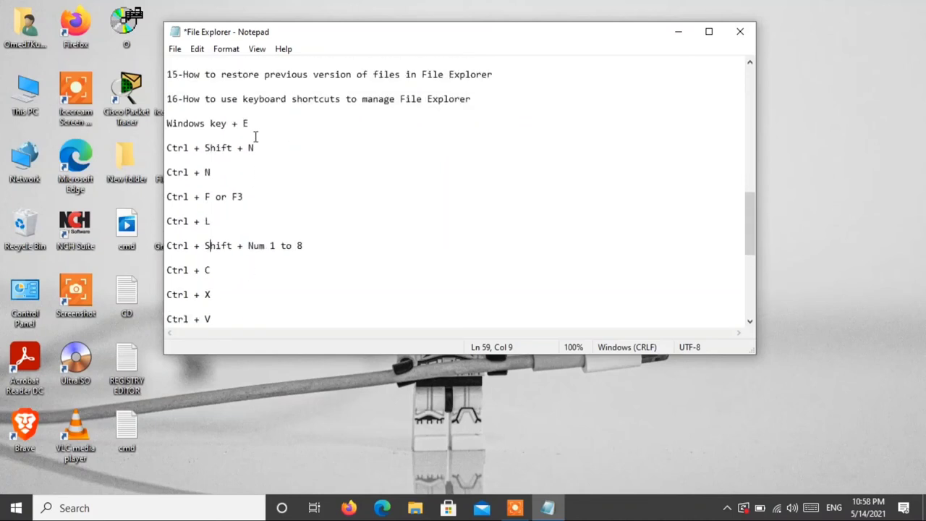
# Annotate the "Windows key + E" line with "explorer" and the "Ctrl + Shift + N" line with "new folder"
pyautogui.click(268, 124)
pyautogui.press('Down')
pyautogui.press('Right')
pyautogui.press('Right')
pyautogui.press('Right')
pyautogui.press('Right')
pyautogui.press('Right')
pyautogui.press('Right')
pyautogui.press('Right')
pyautogui.press('Right')
pyautogui.press('Right')
pyautogui.press('Right')
pyautogui.press('Right')
pyautogui.press('Down')
pyautogui.press('Up')
pyautogui.press('End')
pyautogui.write('n')
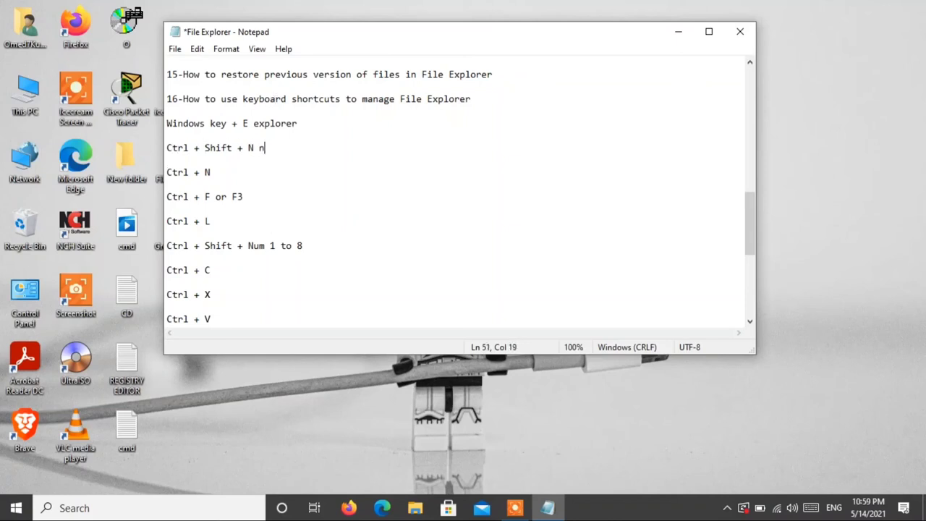
pyautogui.write('ew foldetr')
pyautogui.press('BackSpace')
pyautogui.press('BackSpace')
pyautogui.write('r')
# Add the description "Open new window" to the "Ctrl + N" line
pyautogui.press('Down')
pyautogui.press('Right')
pyautogui.press('Right')
pyautogui.press('Right')
pyautogui.press('Right')
pyautogui.press('Right')
pyautogui.press('Right')
pyautogui.press('Right')
pyautogui.press('Right')
pyautogui.write('Open new ')
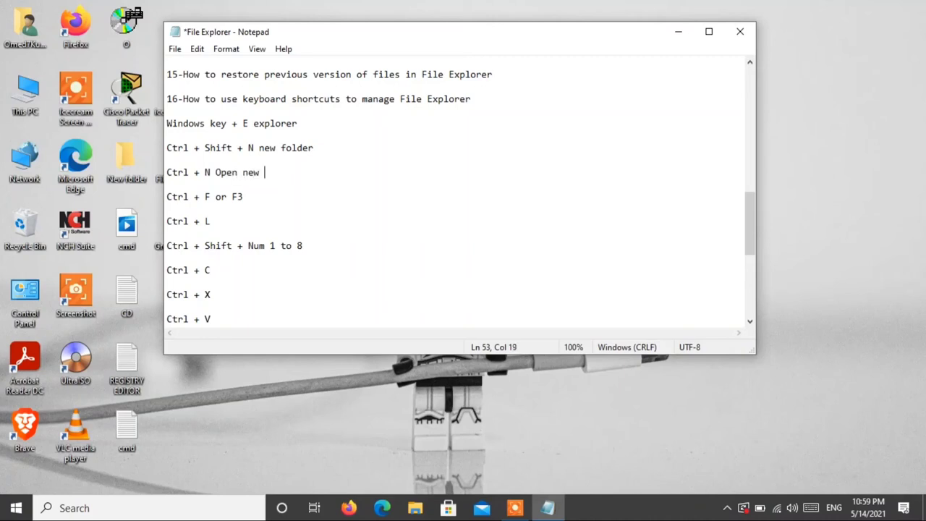
pyautogui.write('window')
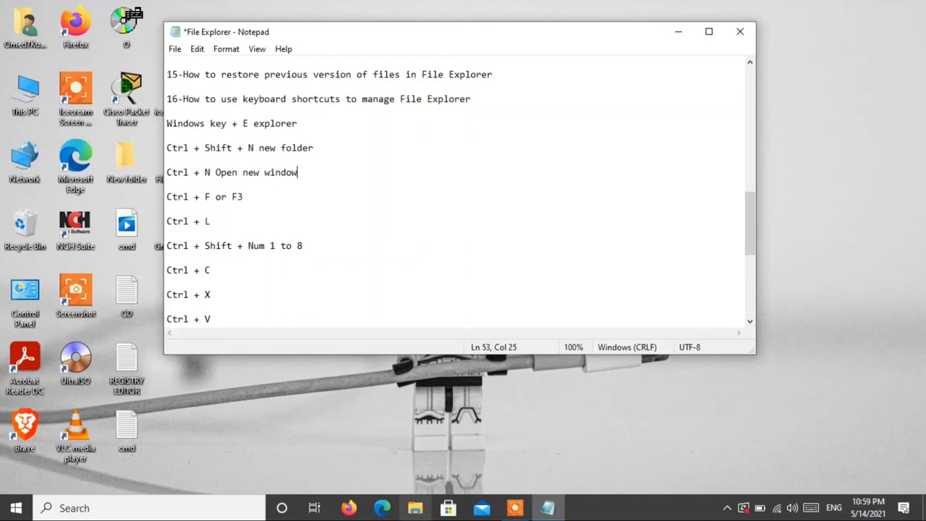
# Demonstrate opening a second File Explorer window, move it aside to reveal the first, and close both
pyautogui.click(415, 509)
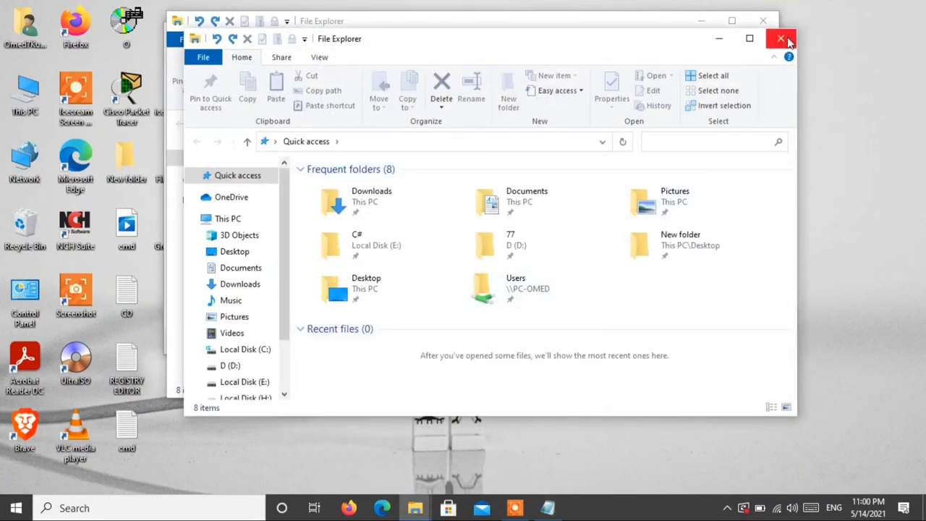
pyautogui.moveTo(662, 46); pyautogui.dragTo(397, 89)
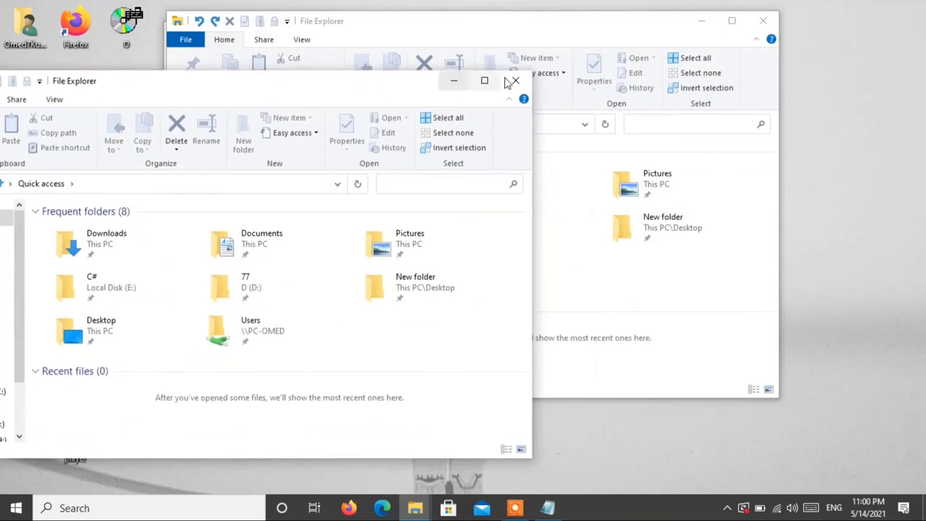
pyautogui.click(515, 79)
pyautogui.click(762, 19)
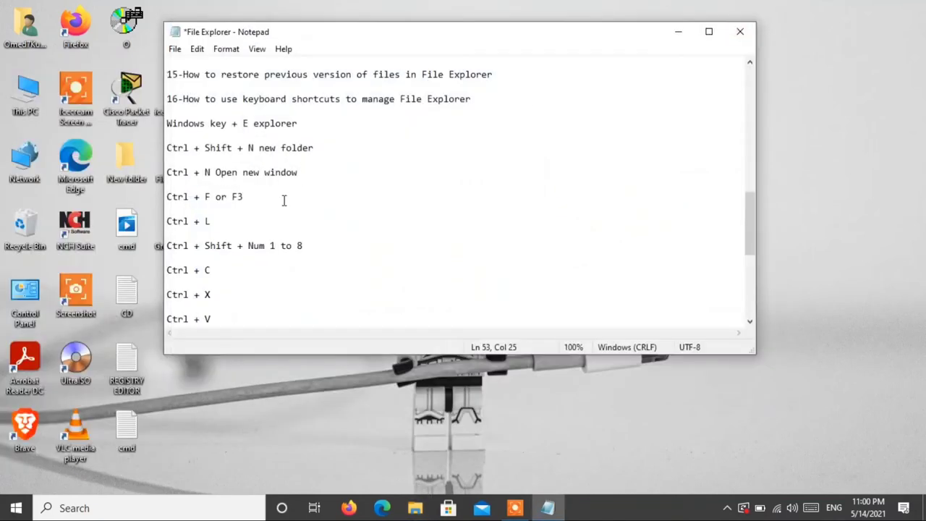
# Add the description "search" to the "Ctrl + F or F3" line in the outline
pyautogui.click(295, 189)
pyautogui.click(294, 195)
pyautogui.write('search')
# Add the description "address" to the "Ctrl + L" line
pyautogui.press('Down')
pyautogui.press('Down')
pyautogui.press('Right')
pyautogui.press('Down')
pyautogui.press('Down')
pyautogui.press('Left')
pyautogui.press('Left')
pyautogui.write('addreses')
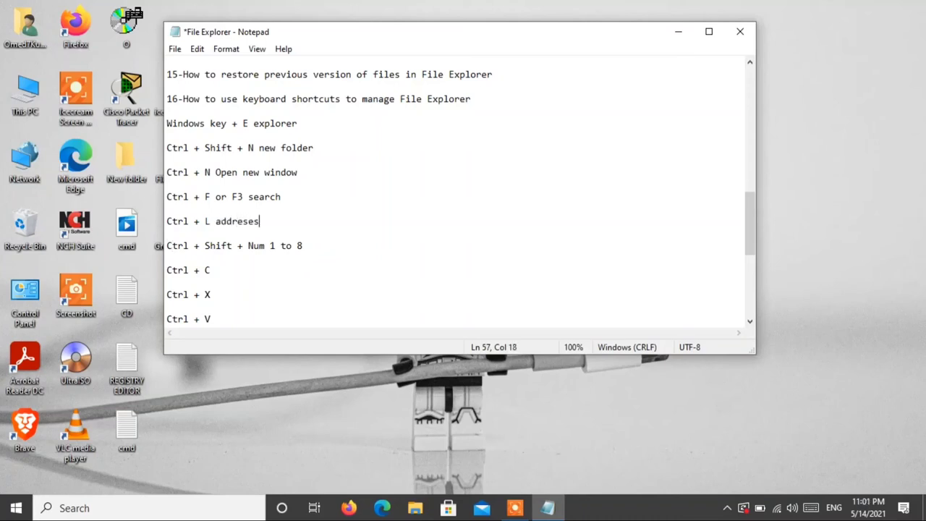
pyautogui.press('BackSpace')
pyautogui.press('BackSpace')
pyautogui.write('s')
# Open File Explorer from the desktop, select the address bar text, and minimize the window
pyautogui.click(425, 413)
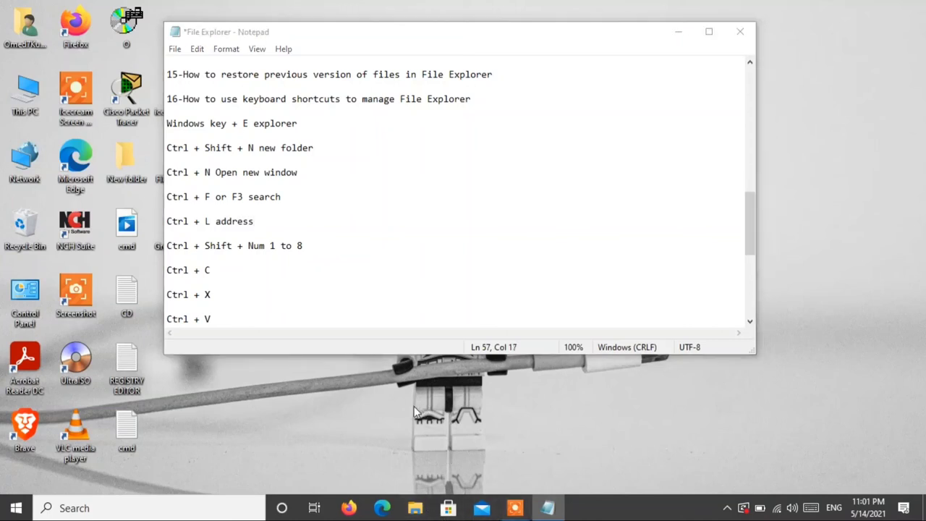
pyautogui.press('super+e')
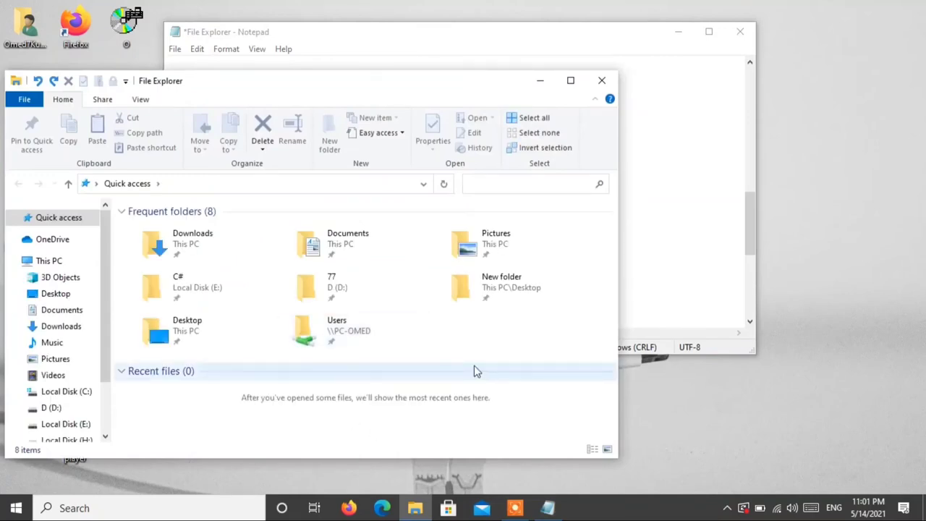
pyautogui.hotkey('alt', 'd')
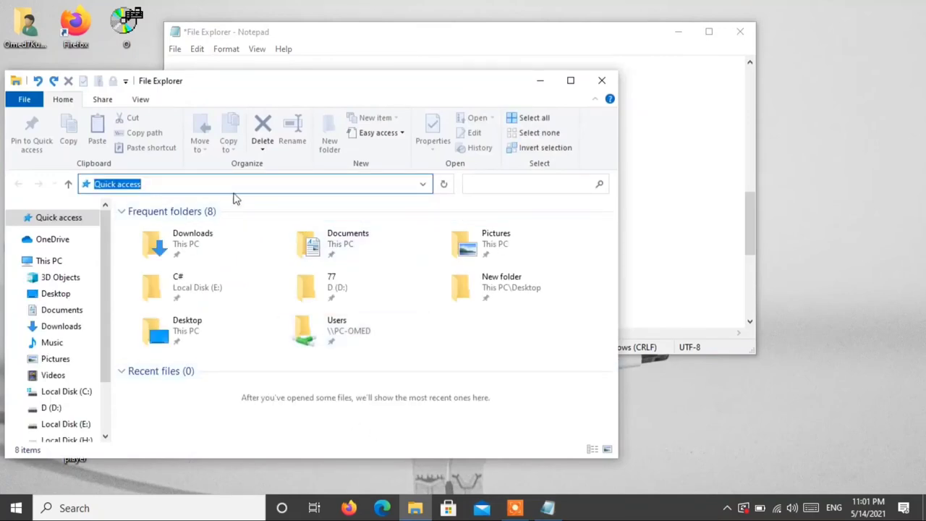
pyautogui.click(541, 81)
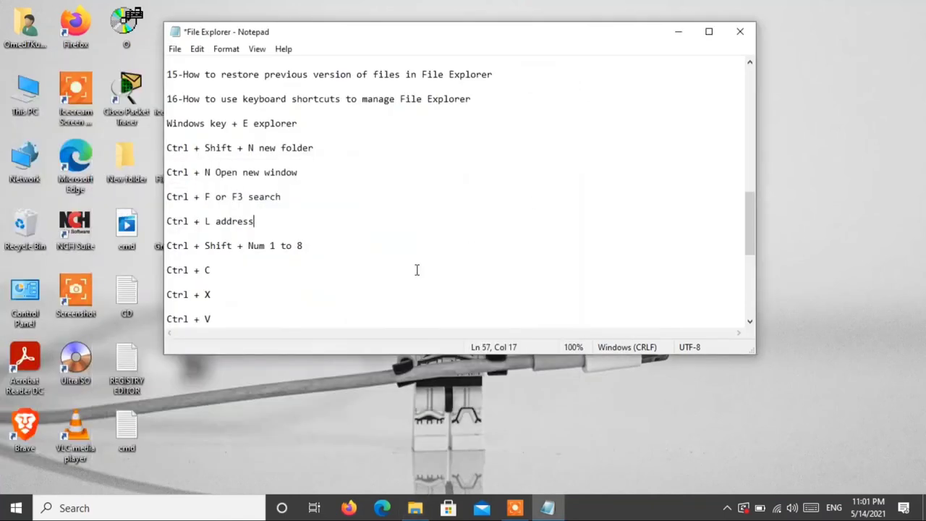
# Minimize Notepad, return to File Explorer, and cycle the Quick access view through layouts 1 to 8, from extra large icons to content
pyautogui.click(264, 255)
pyautogui.click(323, 244)
pyautogui.click(676, 34)
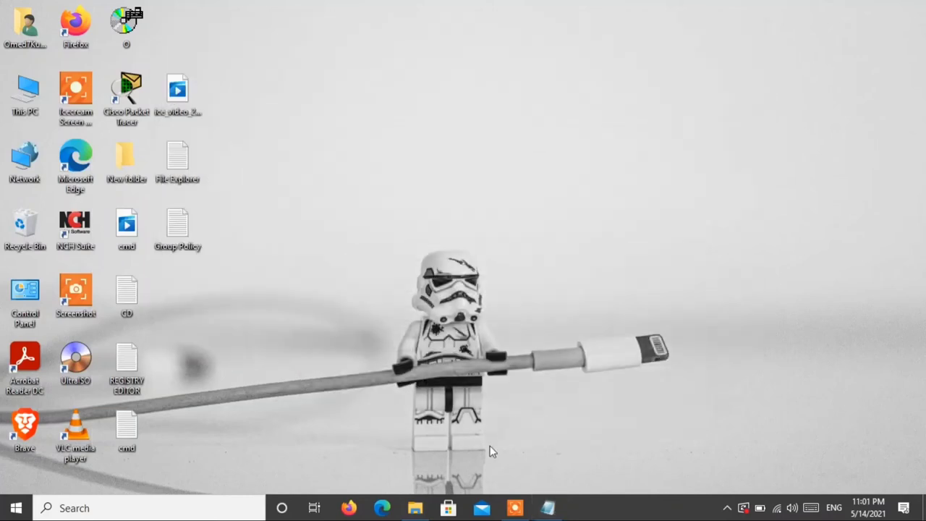
pyautogui.click(416, 507)
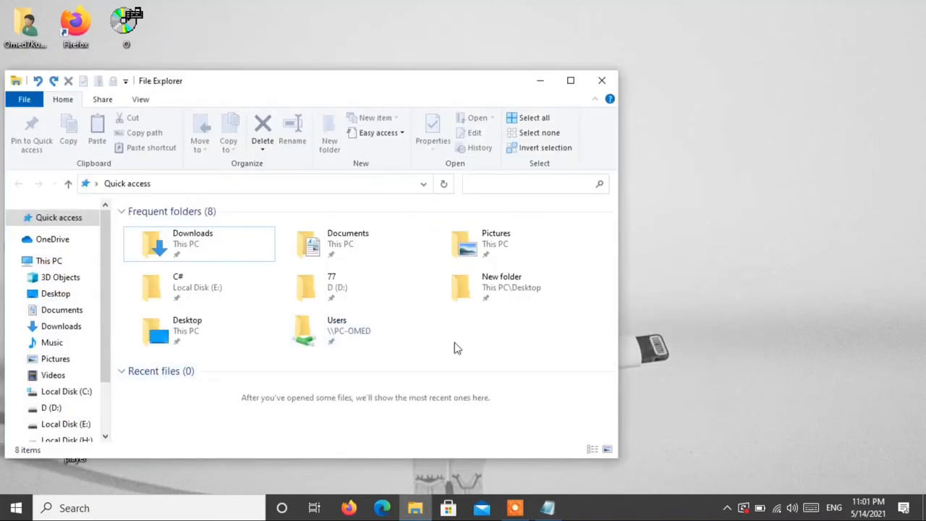
pyautogui.hotkey('ctrl', 'shift', '1')
pyautogui.hotkey('ctrl', 'shift', '2')
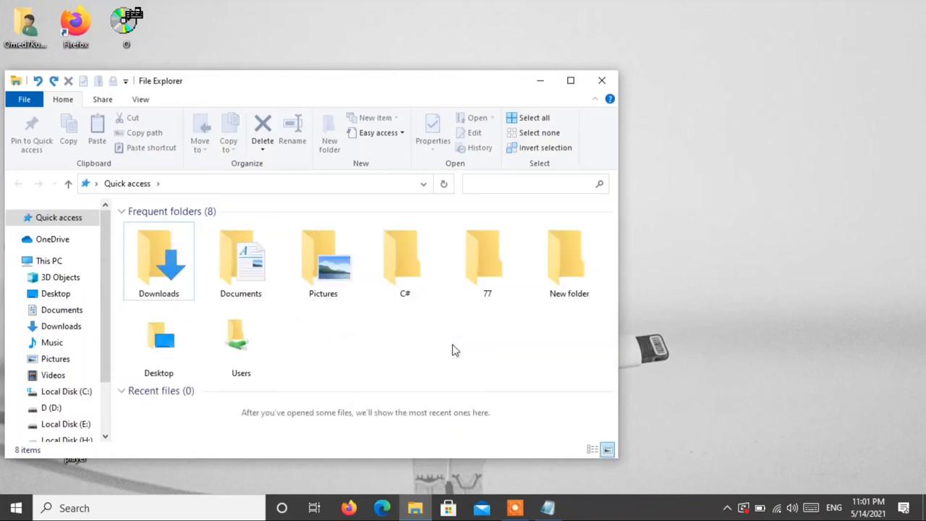
pyautogui.hotkey('ctrl', 'shift', '3')
pyautogui.hotkey('ctrl', 'shift', '4')
pyautogui.hotkey('ctrl', 'shift', '5')
pyautogui.hotkey('ctrl', 'shift', '6')
pyautogui.hotkey('ctrl', 'shift', '7')
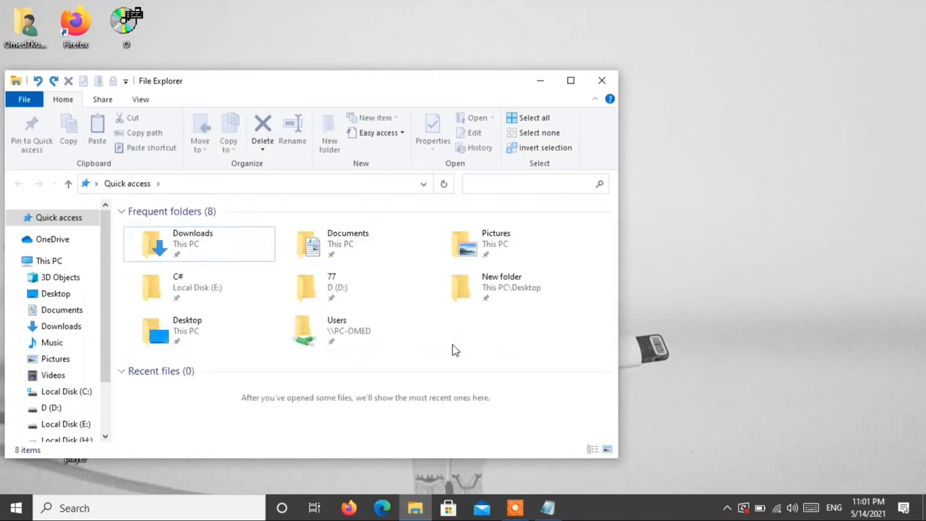
pyautogui.hotkey('ctrl', 'shift', '8')
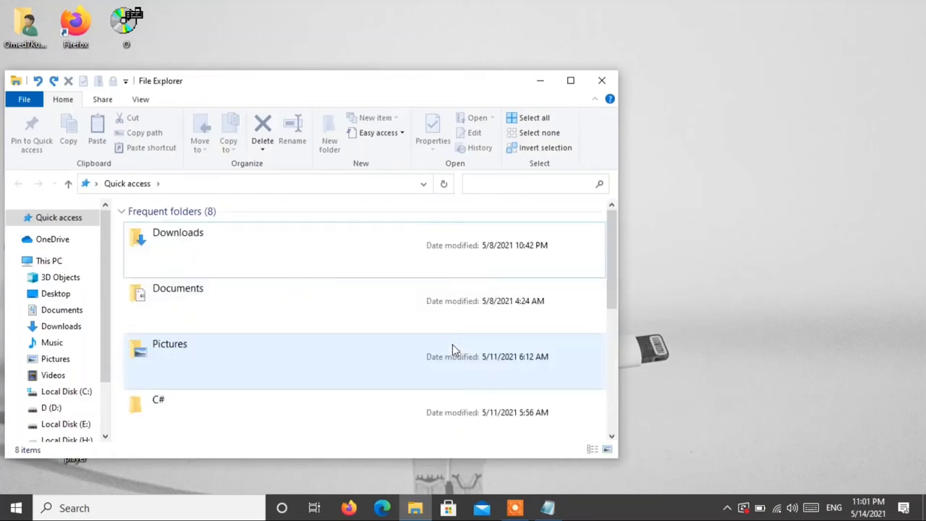
# Cycle the Quick access layouts back to extra large icons and forward again, finish on the Tiles view, and minimize File Explorer
pyautogui.hotkey('ctrl', 'shift', '6')
pyautogui.hotkey('ctrl', 'shift', '5')
pyautogui.hotkey('ctrl', 'shift', '4')
pyautogui.hotkey('ctrl', 'shift', '3')
pyautogui.hotkey('ctrl', 'shift', '2')
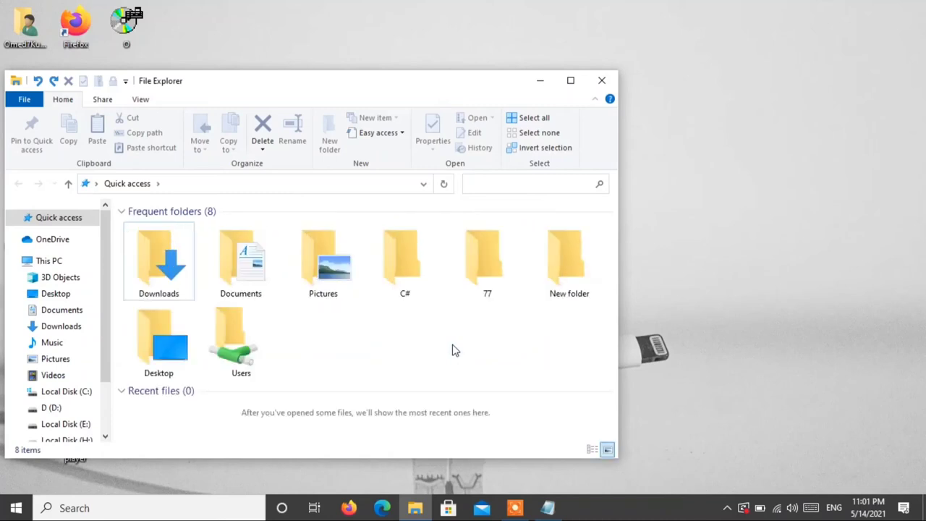
pyautogui.hotkey('ctrl', 'shift', '1')
pyautogui.hotkey('ctrl', 'shift', '2')
pyautogui.hotkey('ctrl', 'shift', '3')
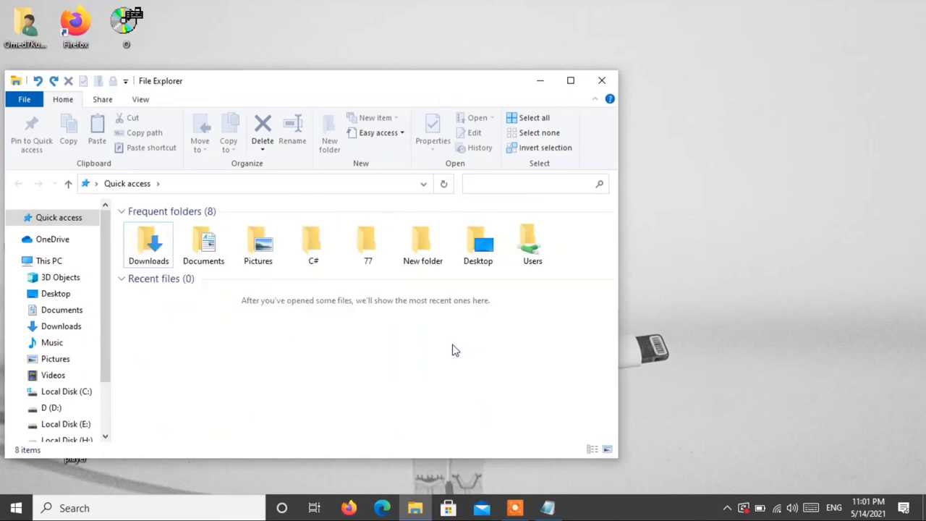
pyautogui.hotkey('ctrl', 'shift', '4')
pyautogui.hotkey('ctrl', 'shift', '5')
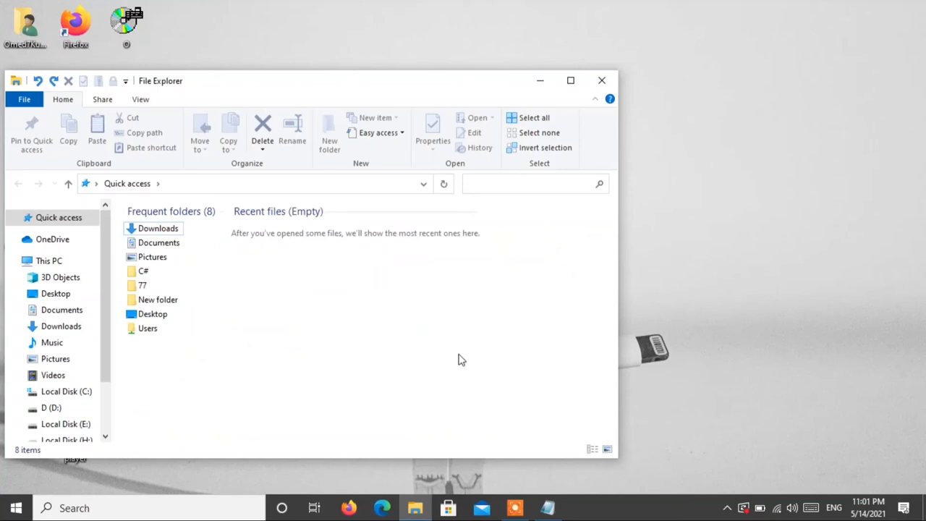
pyautogui.hotkey('ctrl', 'shift', '7')
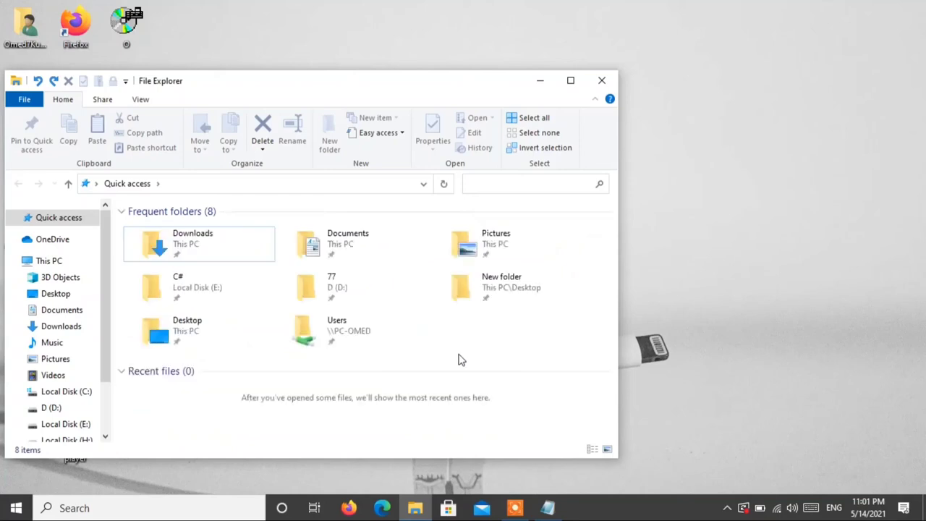
pyautogui.click(540, 80)
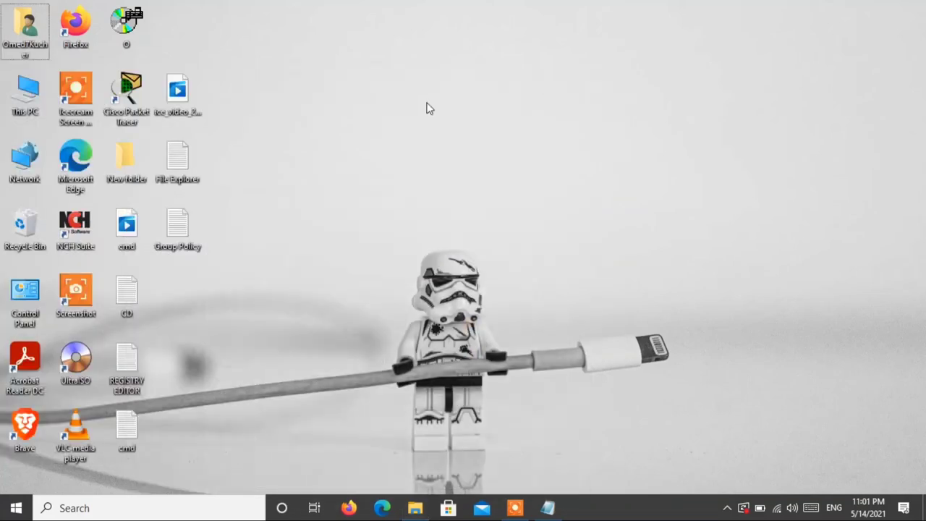
# Cycle the desktop icons through extra large, large, medium and small, leave them at medium, and switch back to the Notepad outline
pyautogui.hotkey('ctrl', 'shift', '1')
pyautogui.hotkey('ctrl', 'shift', '2')
pyautogui.hotkey('ctrl', 'shift', '3')
pyautogui.hotkey('ctrl', 'shift', '4')
pyautogui.hotkey('ctrl', 'shift', '3')
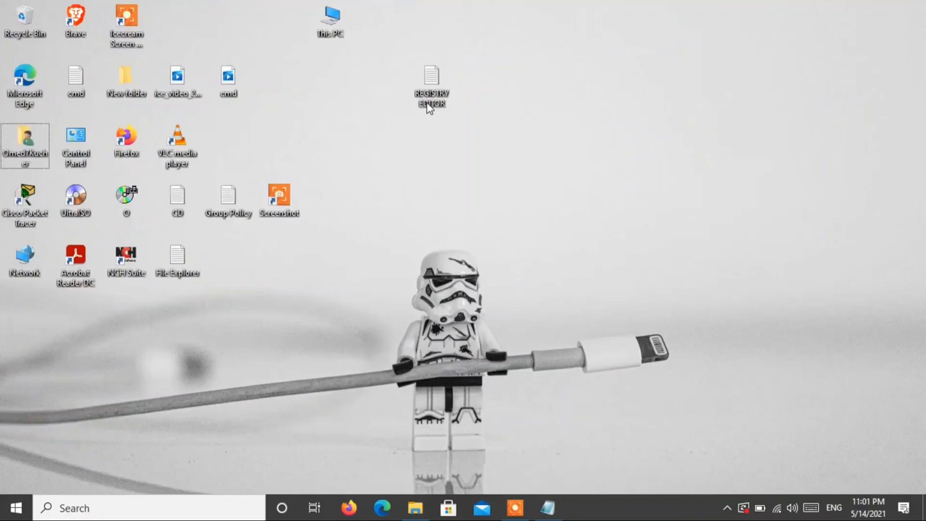
pyautogui.hotkey('ctrl', 'shift', '4')
pyautogui.hotkey('ctrl', 'shift', '3')
pyautogui.hotkey('ctrl', 'shift', '4')
pyautogui.hotkey('ctrl', 'shift', '3')
pyautogui.click(555, 507)
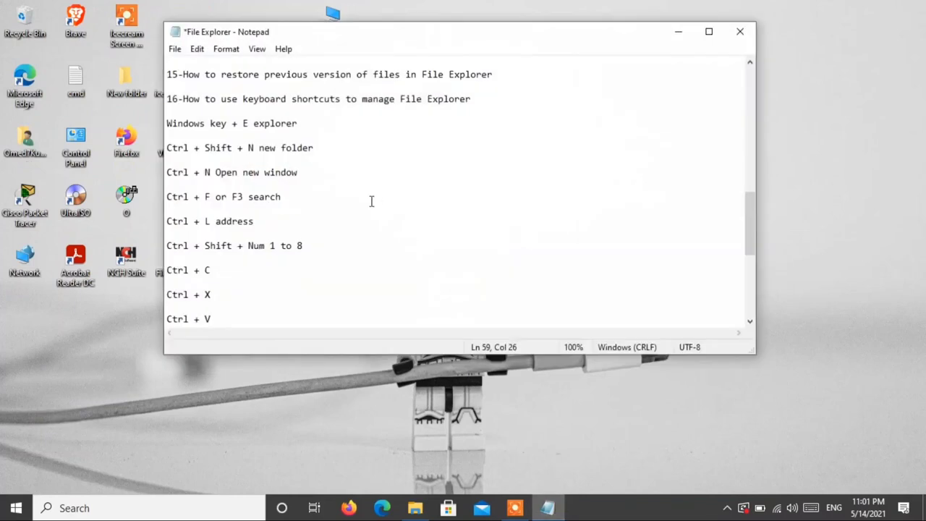
# Annotate the shortcut list in the outline: Ctrl + C as "copy", Ctrl + X as "cut", and Ctrl + V as "paste"
pyautogui.scroll(-1, 325, 236)
pyautogui.click(262, 236)
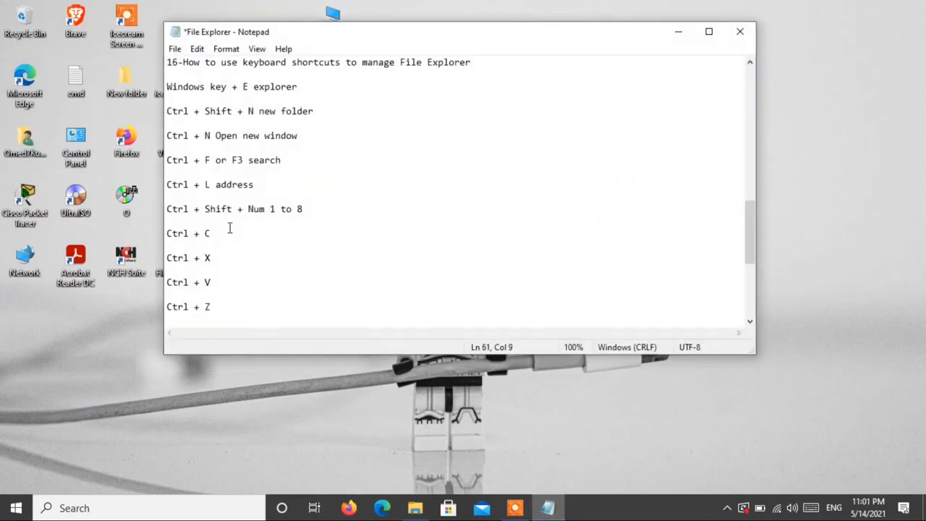
pyautogui.write('copy')
pyautogui.click(238, 253)
pyautogui.write('cut')
pyautogui.click(245, 282)
pyautogui.write('paste')
# Annotate the Ctrl + Z line of the shortcut list with "undo"
pyautogui.press('Down')
pyautogui.press('Down')
pyautogui.press('Right')
pyautogui.press('Right')
pyautogui.press('Right')
pyautogui.press('Right')
pyautogui.press('Right')
pyautogui.press('Right')
pyautogui.press('Right')
pyautogui.press('Up')
pyautogui.press('Down')
pyautogui.write('undo')
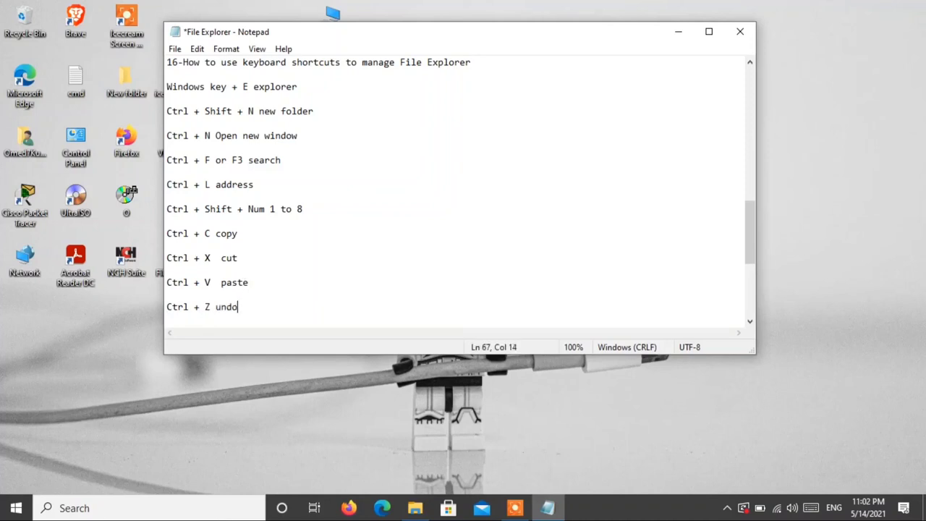
pyautogui.scroll(-2, 293, 233)
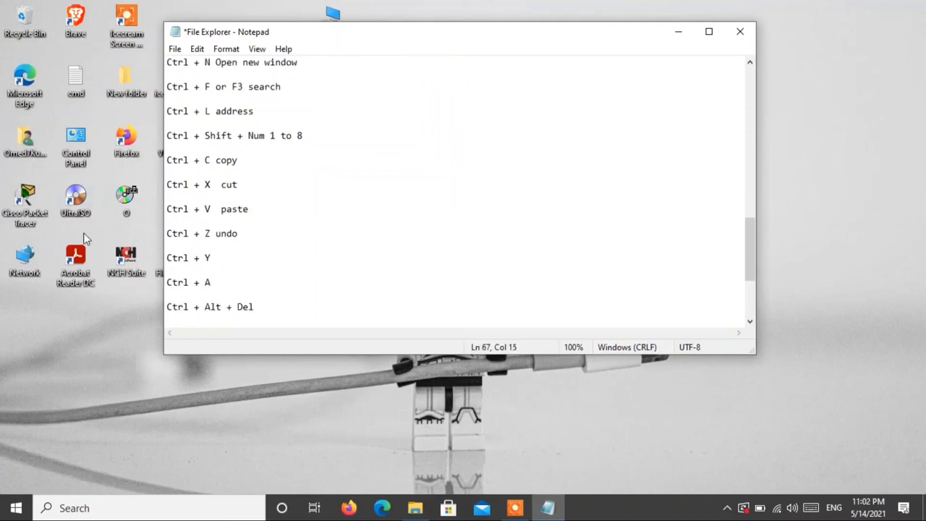
# Minimize the outline, open the REGISTRY EDITOR text file from the desktop, and delete placeholder lines 6 to 10 and undo the deletion
pyautogui.click(151, 346)
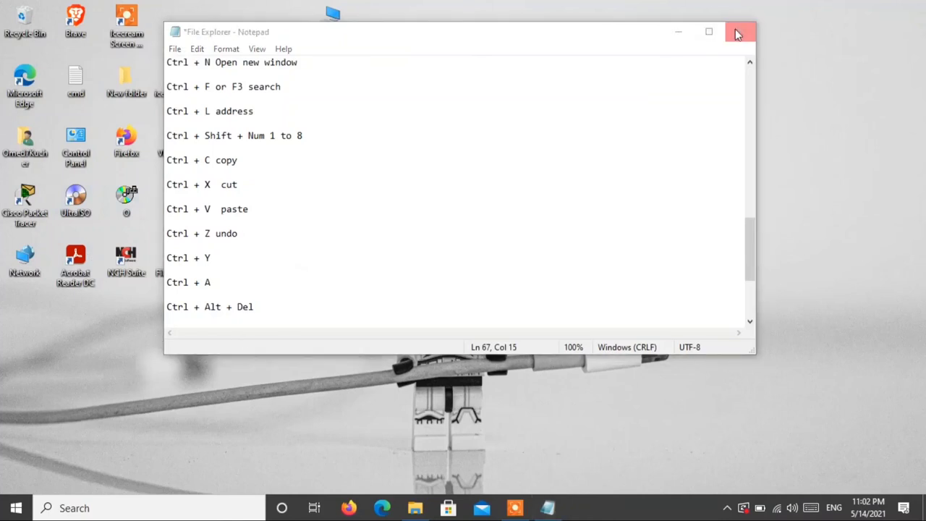
pyautogui.click(678, 35)
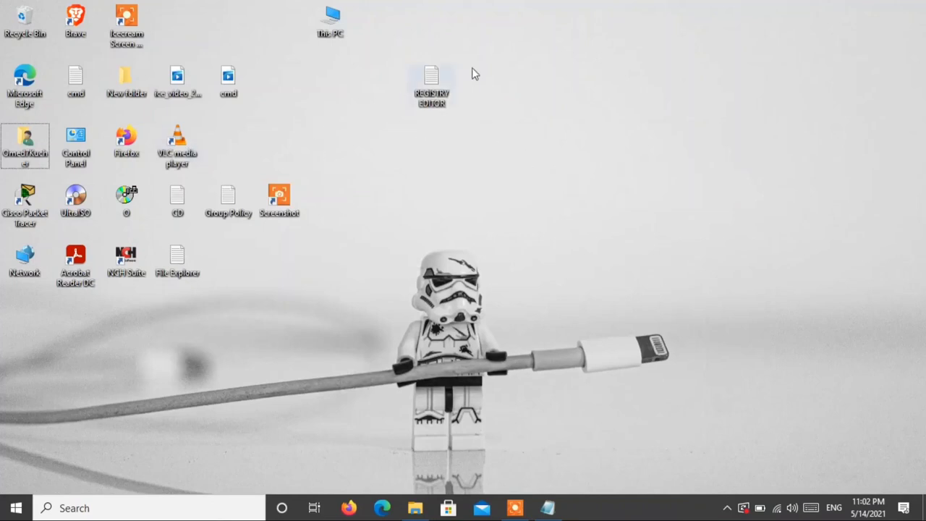
pyautogui.click(444, 90)
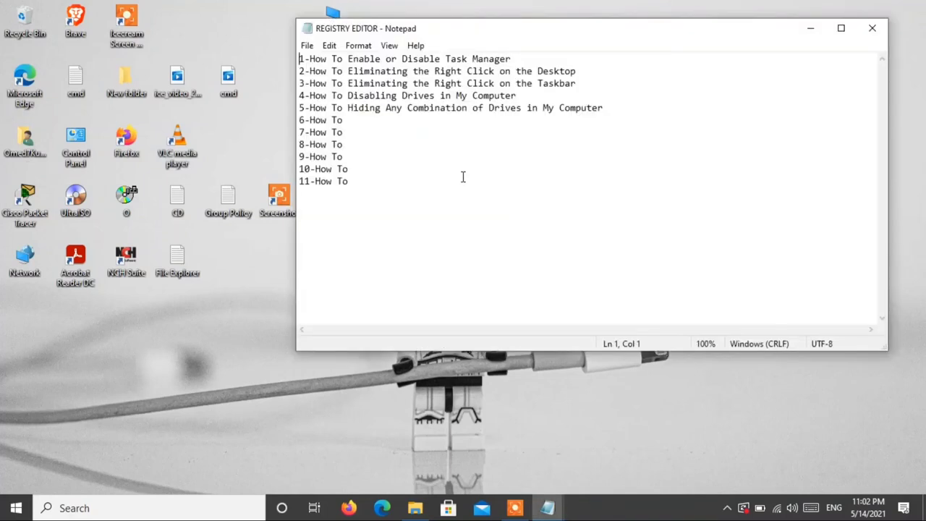
pyautogui.moveTo(348, 169); pyautogui.dragTo(310, 120)
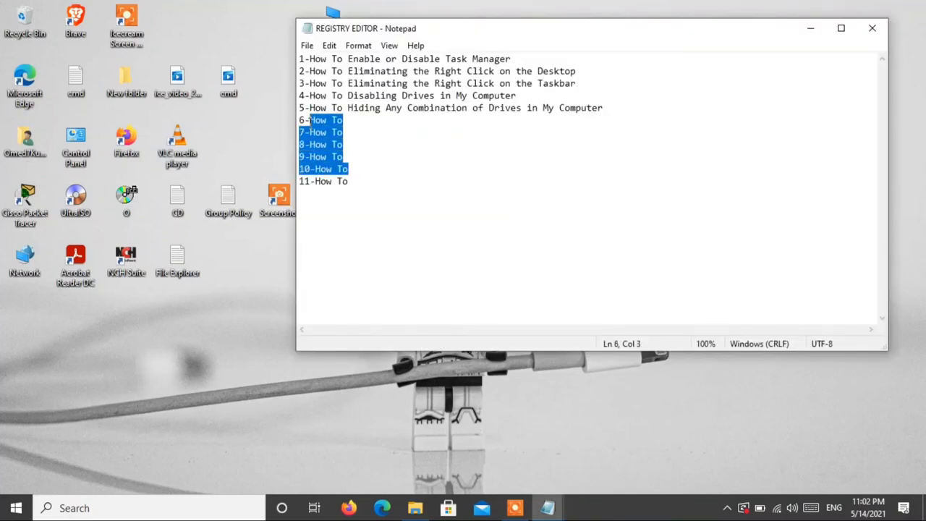
pyautogui.press('Delete')
pyautogui.hotkey('ctrl', 'z')
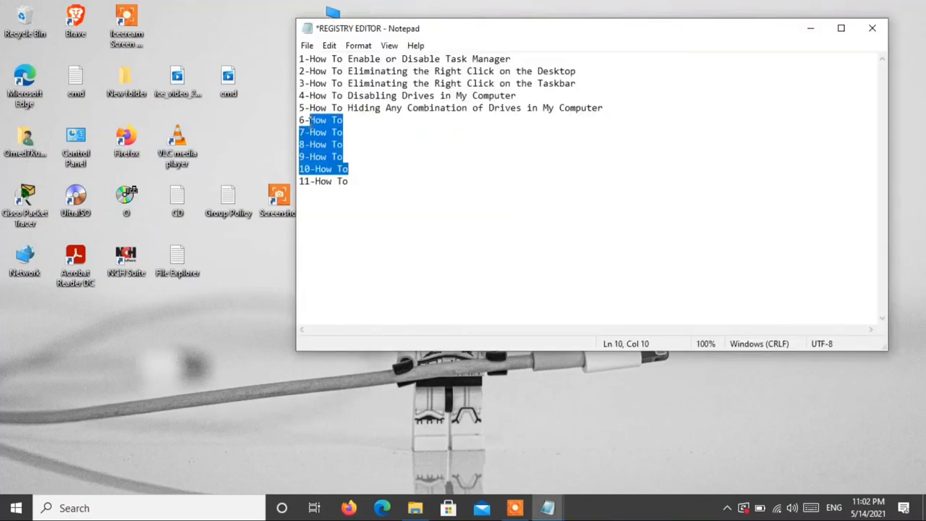
pyautogui.click(416, 216)
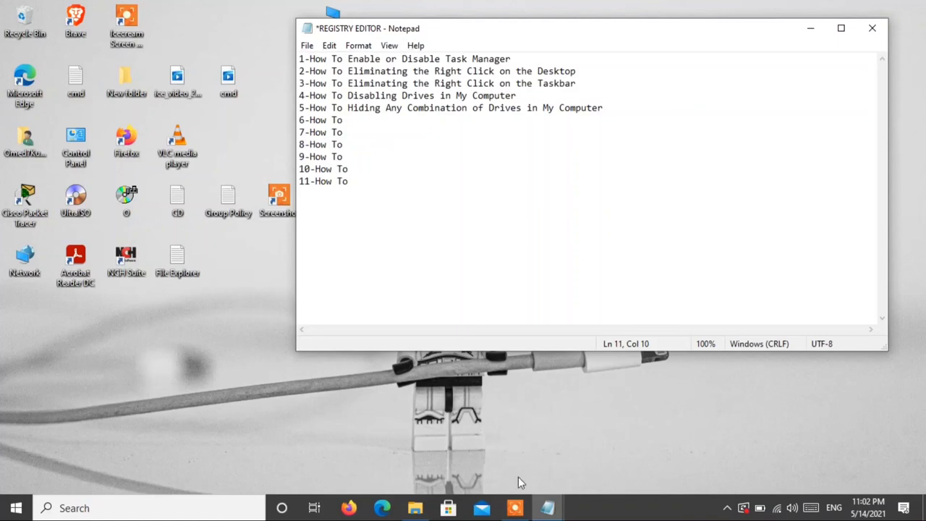
# Switch back to the File Explorer outline in Notepad and annotate the Ctrl + Y line with "redo"
pyautogui.moveTo(548, 507)
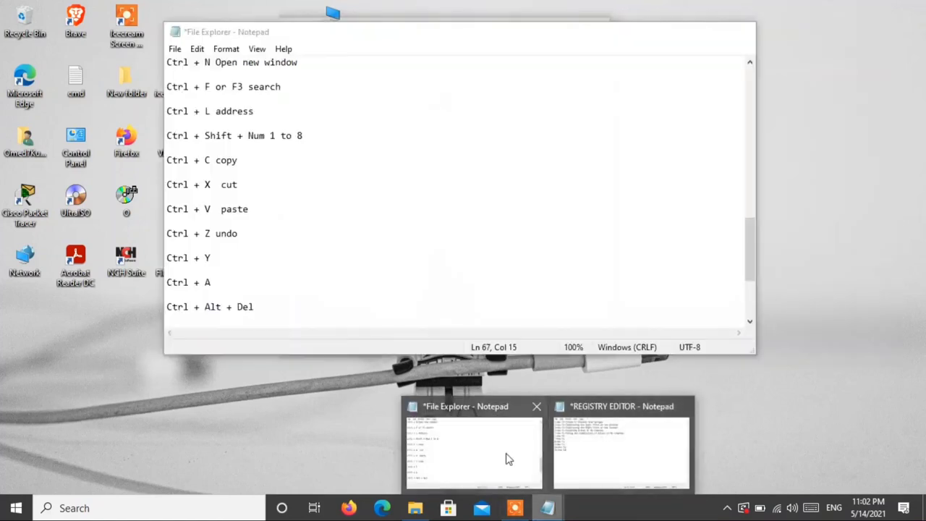
pyautogui.click(505, 453)
pyautogui.click(271, 255)
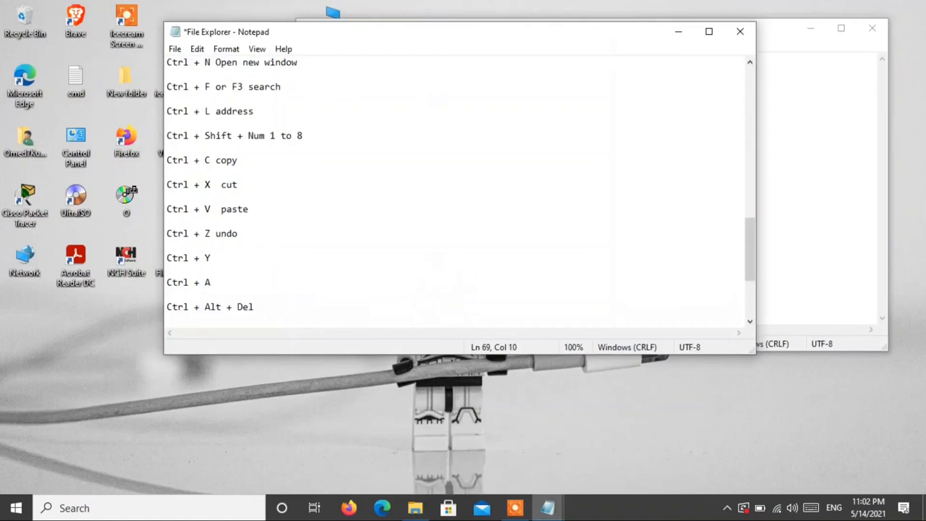
pyautogui.write('redo')
# Annotate Ctrl + A with "select all" and Ctrl + Alt + Del with "task manger"
pyautogui.click(277, 282)
pyautogui.scroll(-1, 274, 287)
pyautogui.write('s')
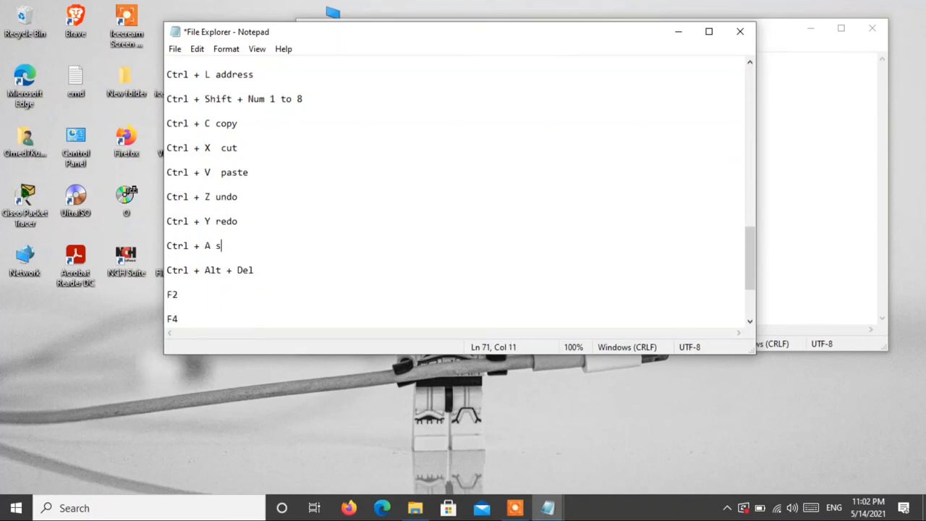
pyautogui.write('els')
pyautogui.press('BackSpace')
pyautogui.write('ect all')
pyautogui.click(489, 272)
pyautogui.write('task manger')
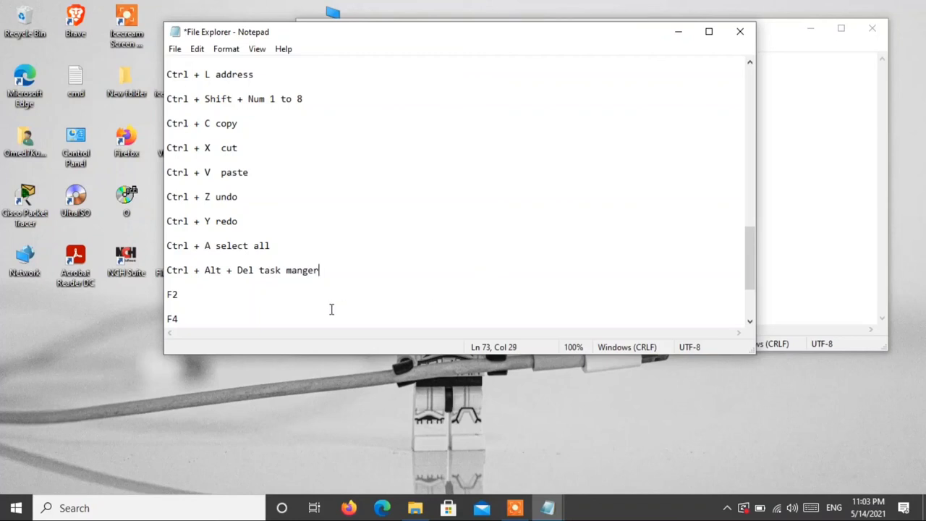
# Annotate the F2 line of the shortcut list with "rename"
pyautogui.scroll(-1, 258, 269)
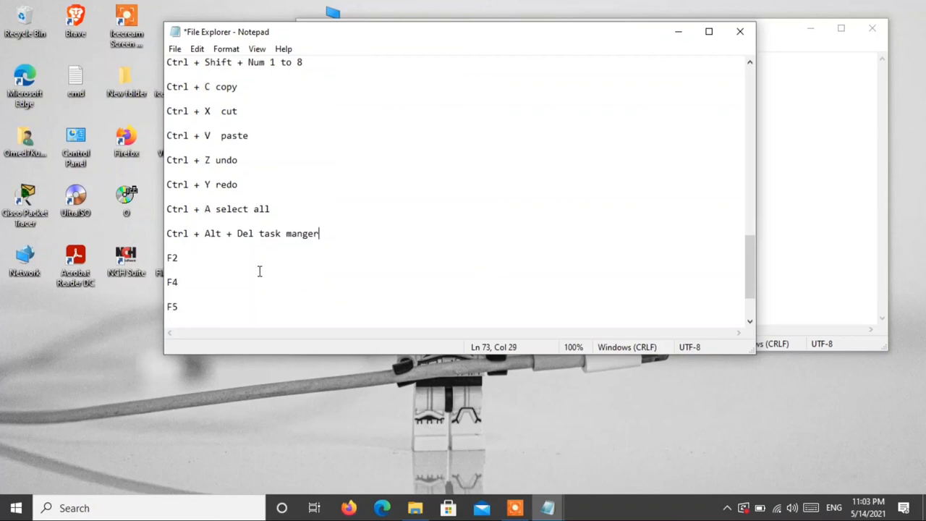
pyautogui.doubleClick(252, 256)
pyautogui.click(255, 256)
pyautogui.write('rename')
# Close the REGISTRY EDITOR file without saving, minimize the outline, and close the Mail window
pyautogui.click(786, 177)
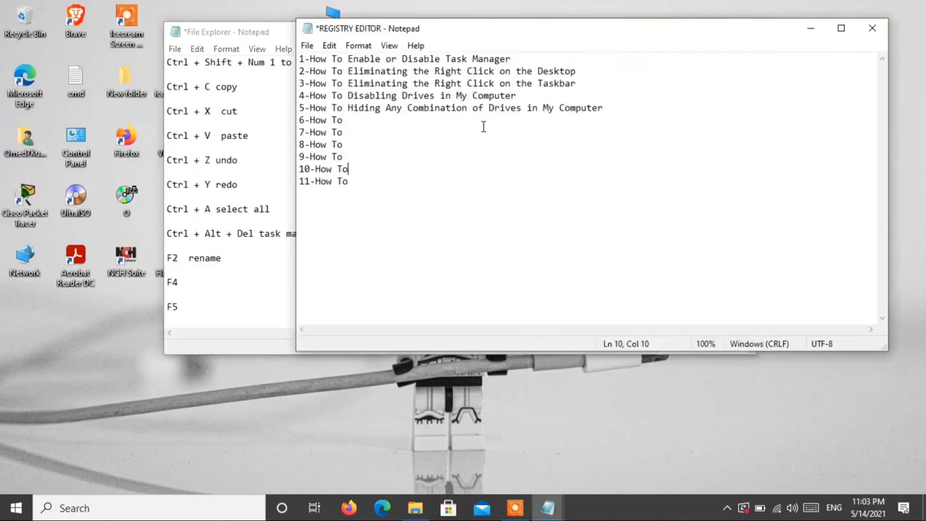
pyautogui.click(873, 26)
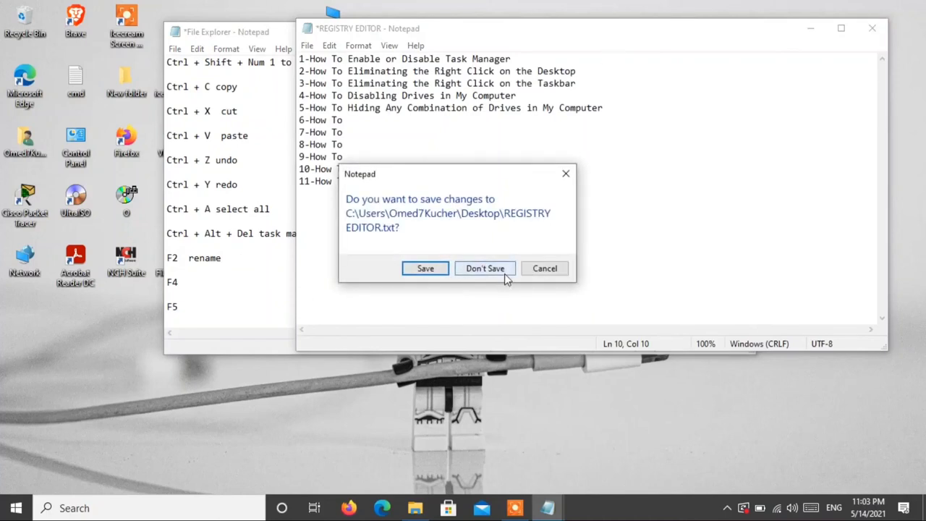
pyautogui.click(484, 268)
pyautogui.click(676, 32)
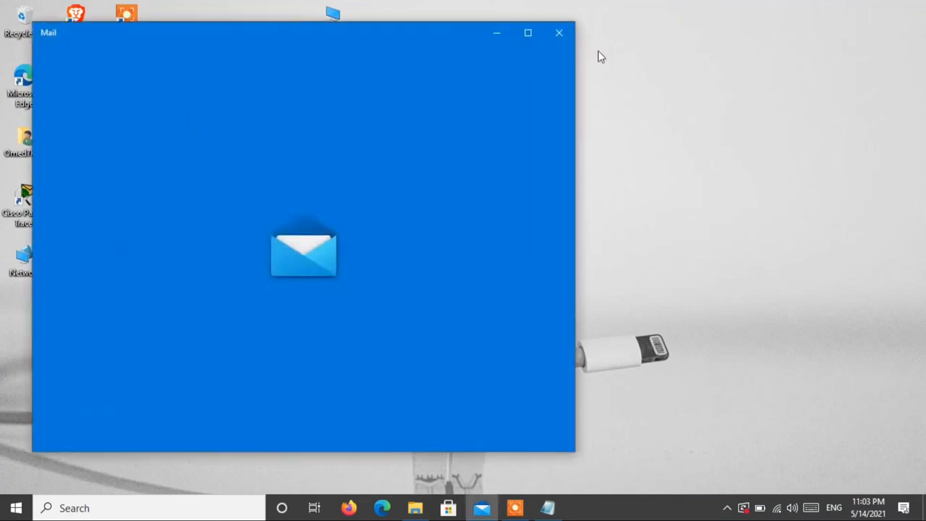
pyautogui.click(564, 33)
pyautogui.click(557, 33)
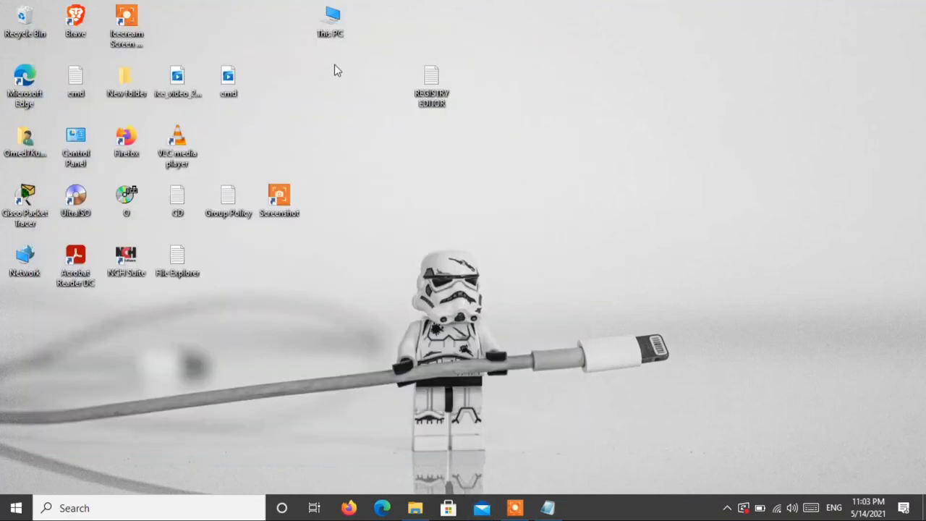
# Start renaming the desktop's New folder, accept its existing name, and return to the Notepad outline
pyautogui.click(131, 74)
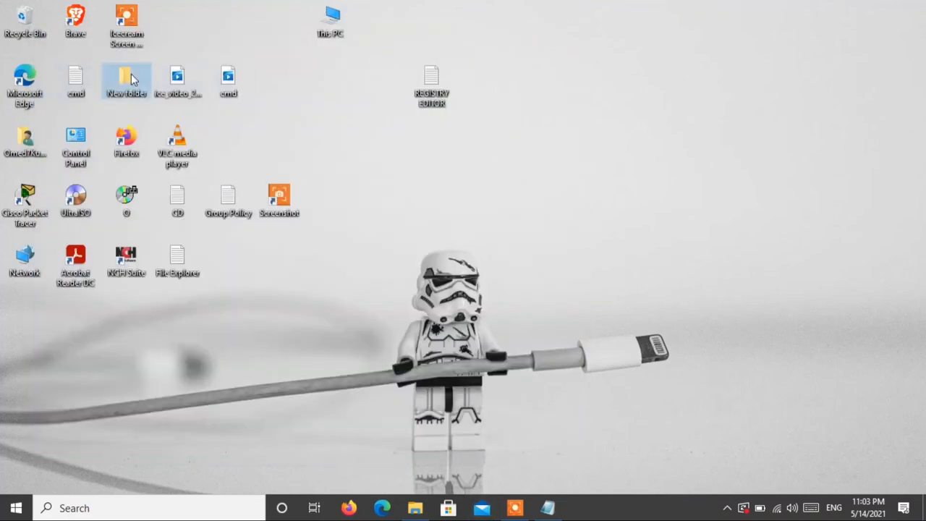
pyautogui.press('F2')
pyautogui.press('End')
pyautogui.press('Return')
pyautogui.click(547, 508)
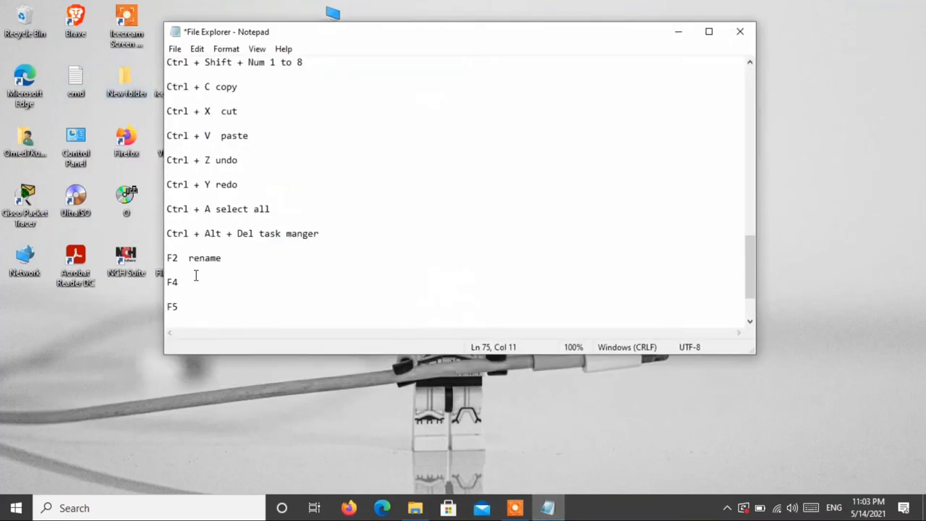
# Open a File Explorer window, expand the address bar's history list, and minimize the window
pyautogui.press('Down')
pyautogui.press('Down')
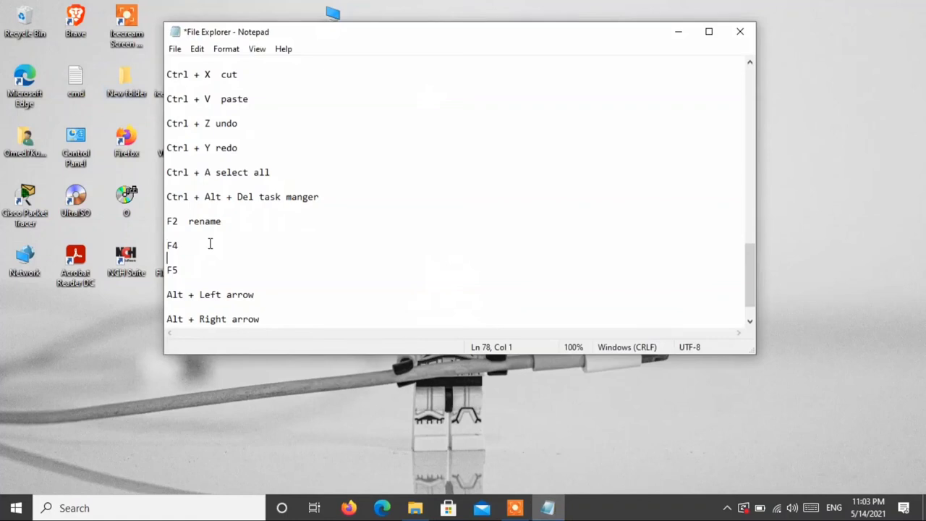
pyautogui.press('super+e')
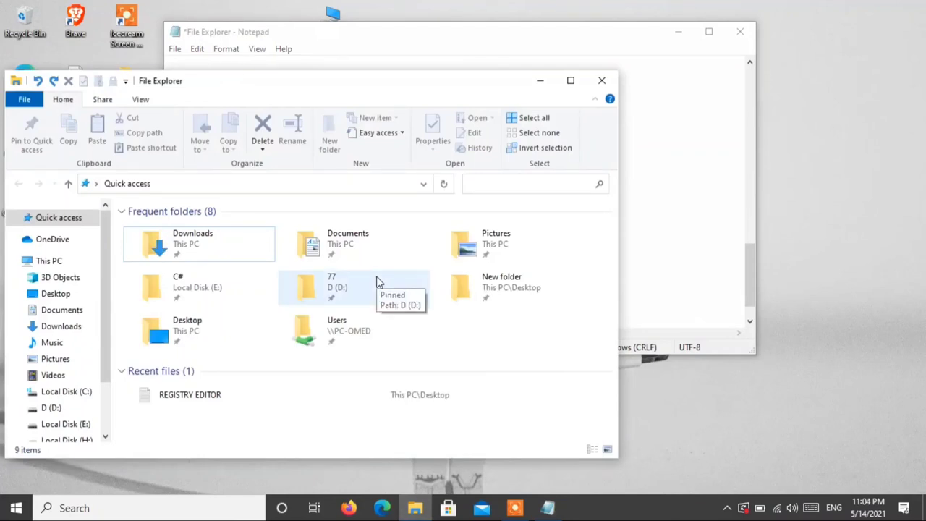
pyautogui.press('F4')
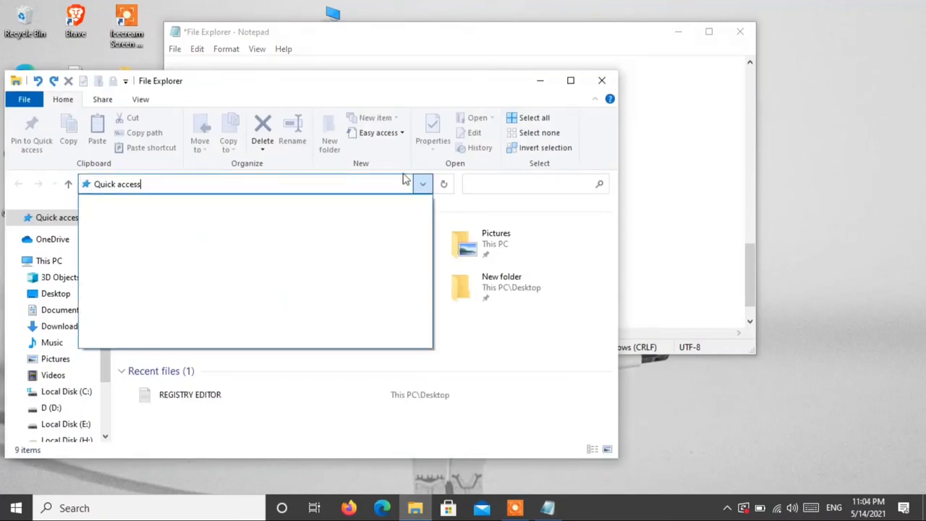
pyautogui.click(235, 181)
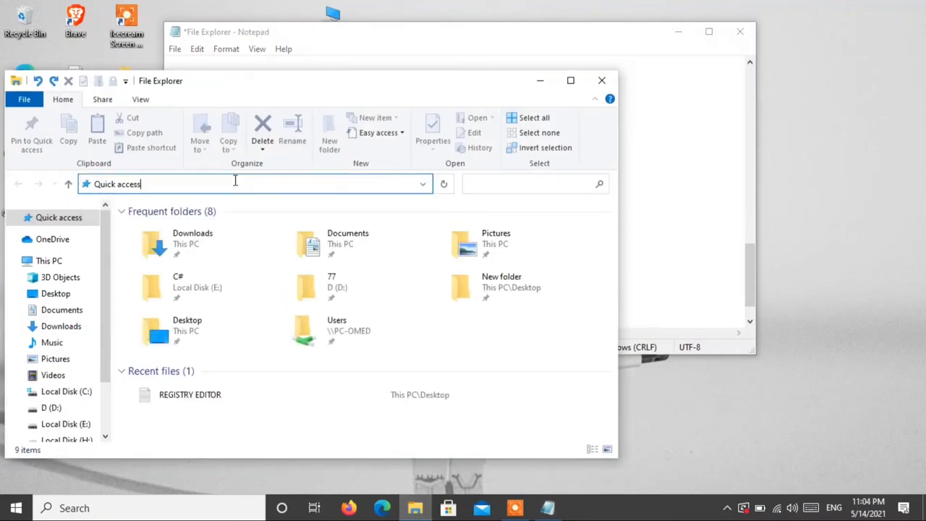
pyautogui.click(540, 80)
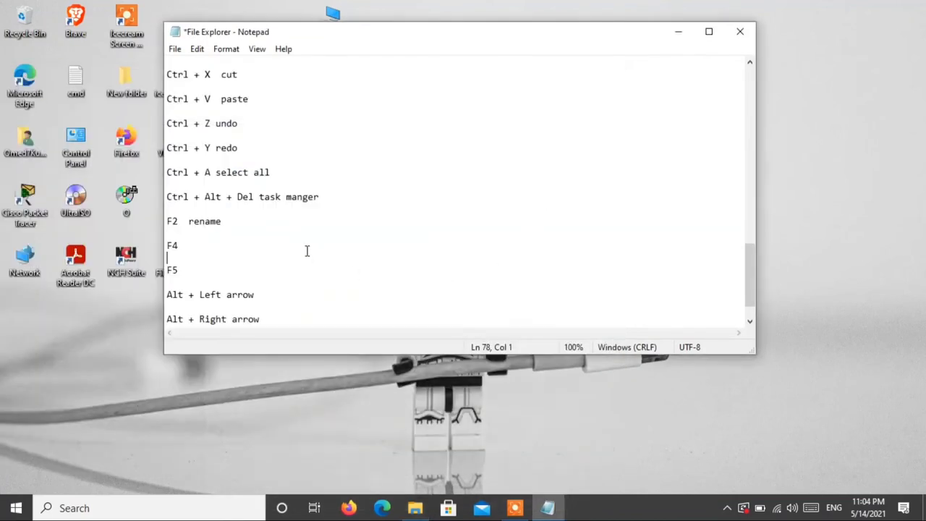
# Annotate the F4 line with "address" and the F5 line with "help"
pyautogui.click(307, 251)
pyautogui.write('address')
pyautogui.click(282, 276)
pyautogui.click(290, 271)
pyautogui.write('hel;')
pyautogui.write('p')
pyautogui.press('BackSpace')
pyautogui.press('BackSpace')
pyautogui.write('p')
pyautogui.click(366, 423)
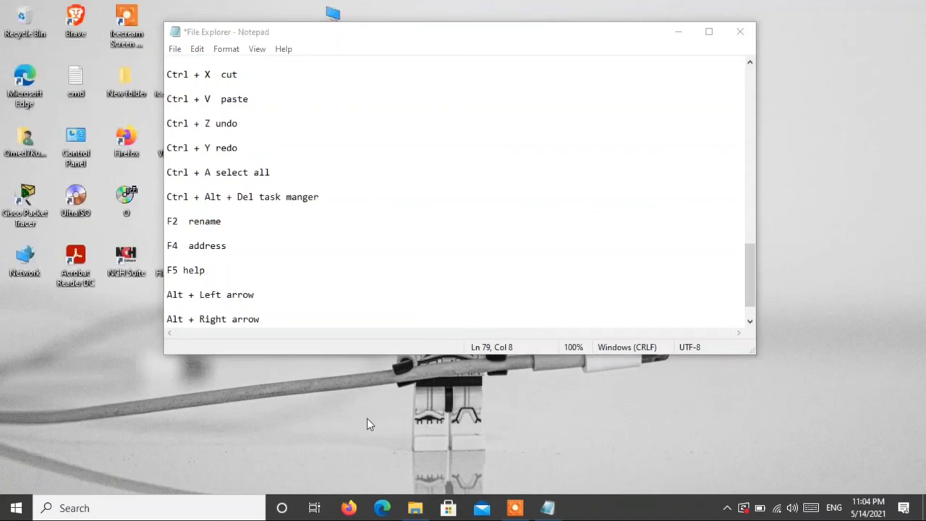
# Replace the annotation on the F5 line with "refersh"
pyautogui.click(328, 267)
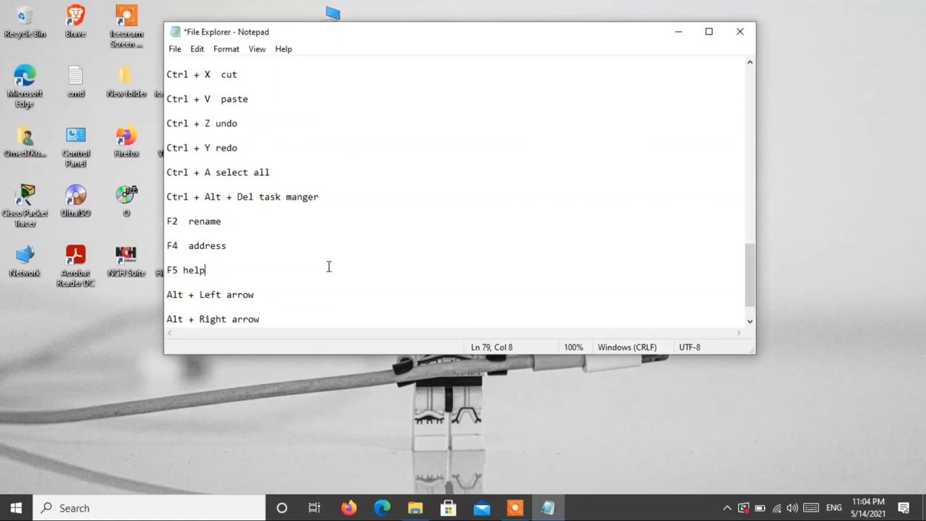
pyautogui.press('BackSpace')
pyautogui.press('BackSpace')
pyautogui.press('BackSpace')
pyautogui.press('BackSpace')
pyautogui.write('refersh')
# Insert a new line "F1 help" above the F2 line in the shortcut list
pyautogui.click(379, 207)
pyautogui.press('Return')
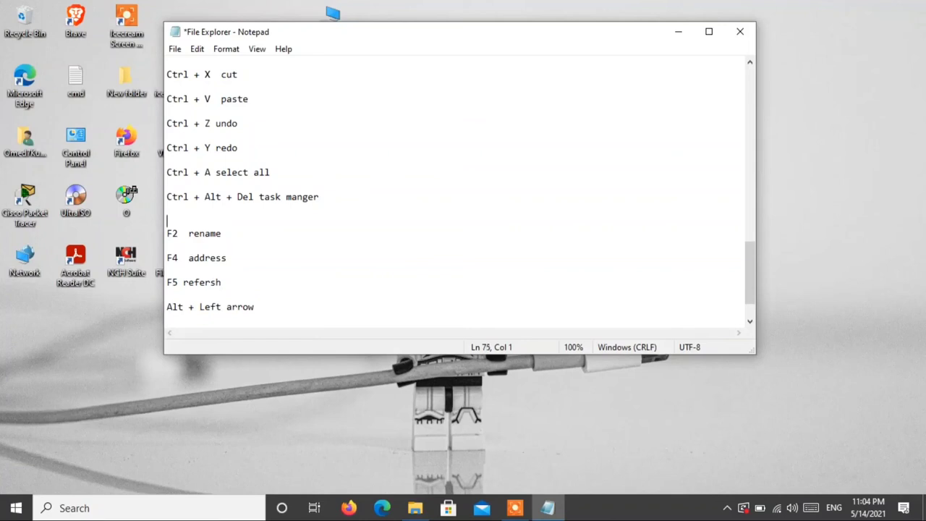
pyautogui.write('F1')
pyautogui.press('Return')
pyautogui.press('Left')
pyautogui.press('Left')
pyautogui.press('Right')
pyautogui.press('Right')
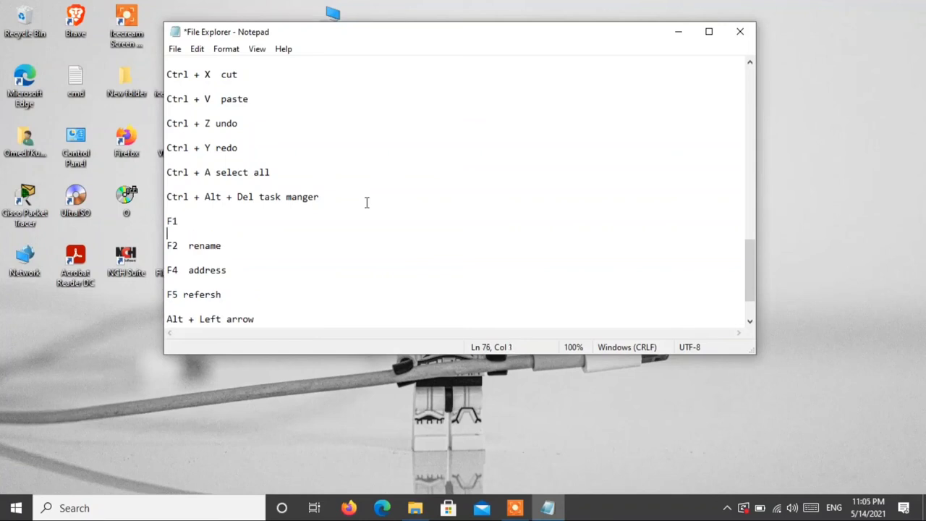
pyautogui.press('Left')
pyautogui.write('help')
# Annotate the Alt + Left arrow line with "undo just in folder"
pyautogui.press('Home')
pyautogui.press('Down')
pyautogui.press('Down')
pyautogui.press('Down')
pyautogui.press('Down')
pyautogui.press('Down')
pyautogui.press('Down')
pyautogui.scroll(-2, 366, 263)
pyautogui.click(301, 270)
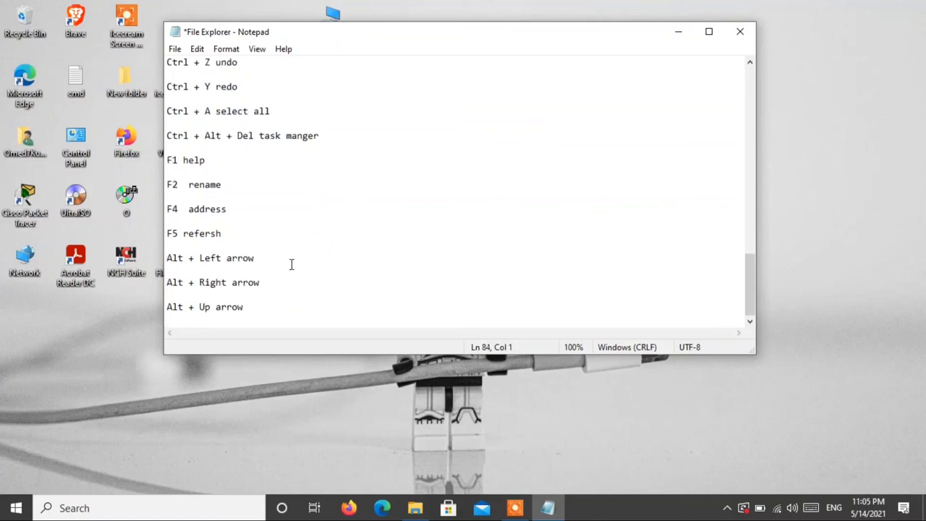
pyautogui.click(273, 258)
pyautogui.write('undo')
pyautogui.press('Down')
pyautogui.press('Left')
pyautogui.write('just in folder')
# Annotate the Alt + Right arrow line with "just in folder"
pyautogui.click(298, 279)
pyautogui.write('justv ')
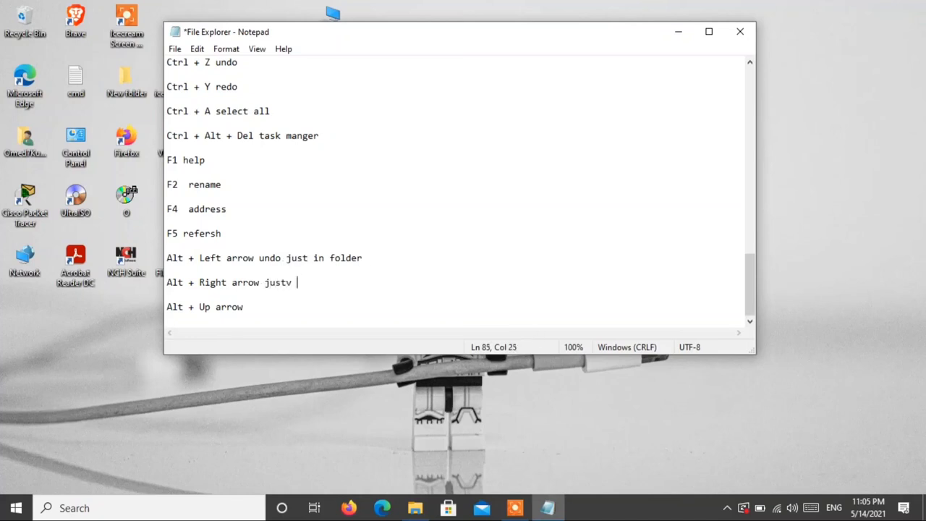
pyautogui.write('inn')
pyautogui.press('BackSpace')
pyautogui.press('BackSpace')
pyautogui.press('BackSpace')
pyautogui.press('BackSpace')
pyautogui.press('BackSpace')
pyautogui.press('BackSpace')
pyautogui.write('in folder')
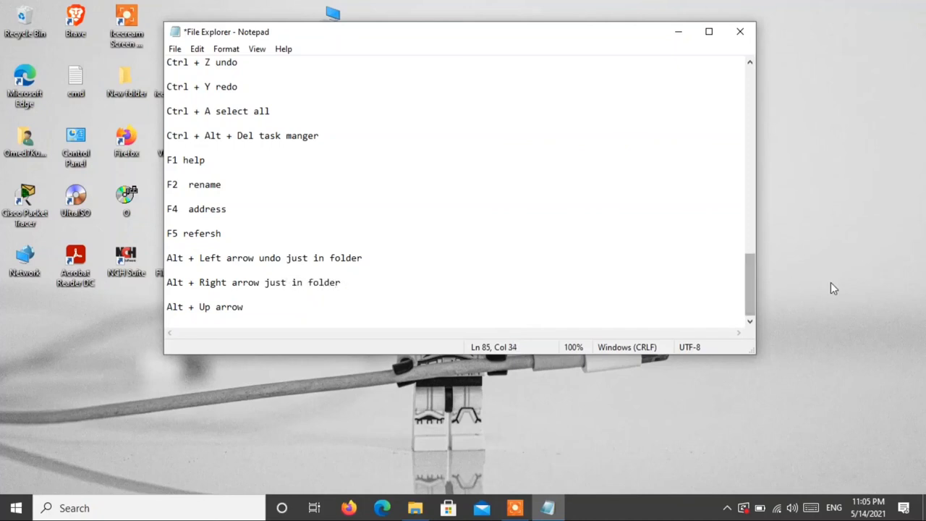
# Minimize the outline, restore the File Explorer window, and open the Users folder from Quick access
pyautogui.click(392, 321)
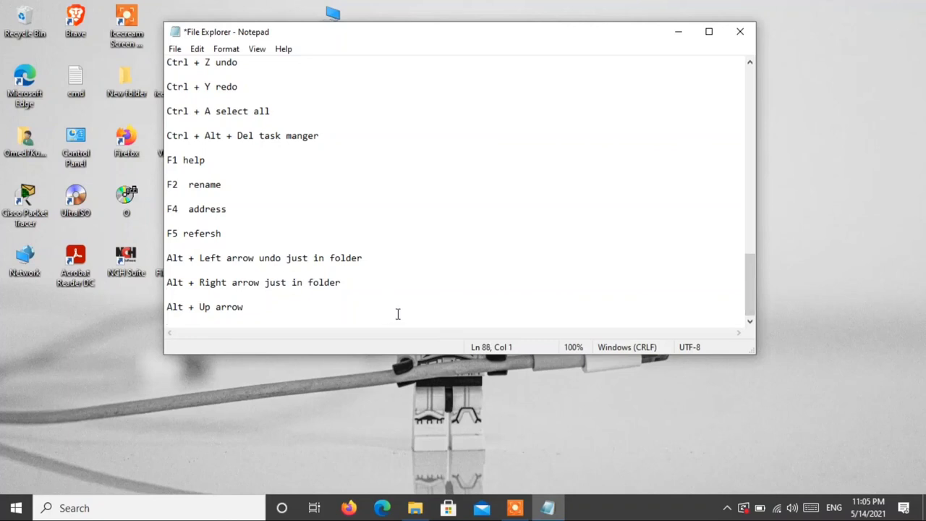
pyautogui.click(678, 33)
pyautogui.click(414, 509)
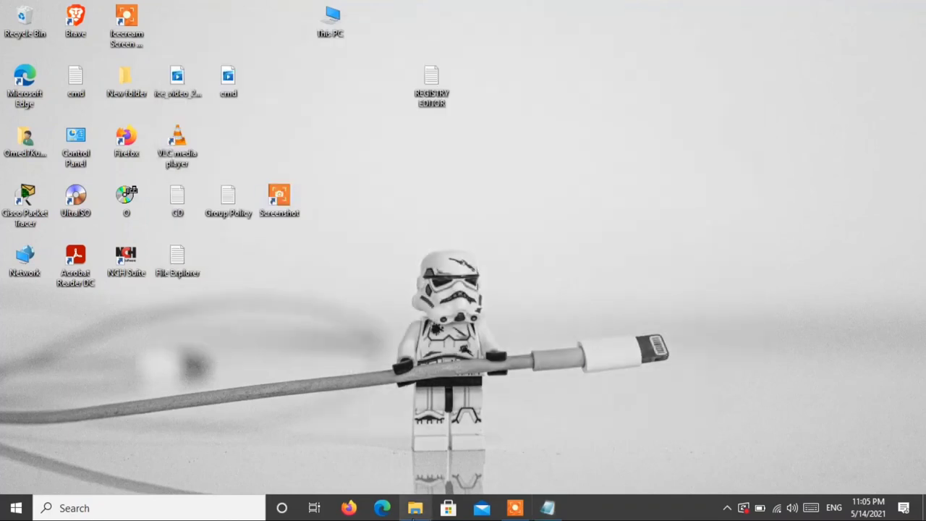
pyautogui.click(205, 297)
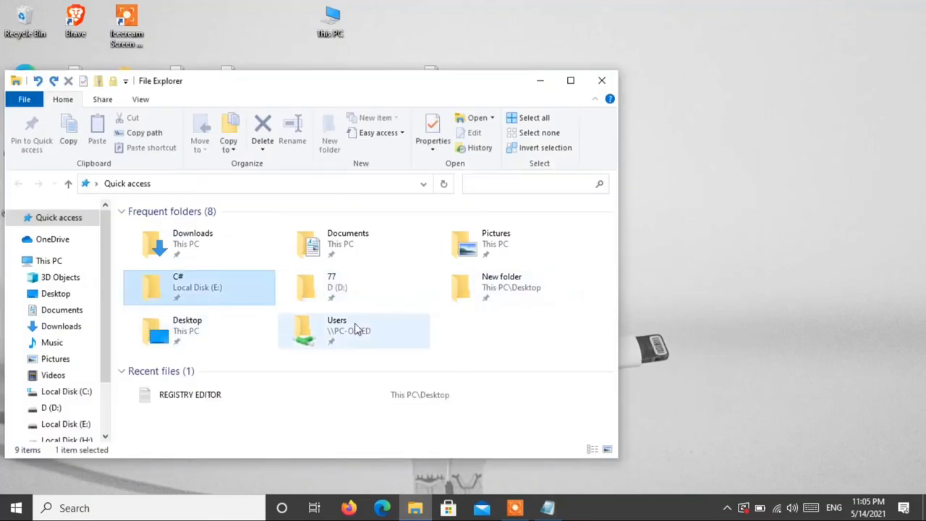
pyautogui.doubleClick(401, 340)
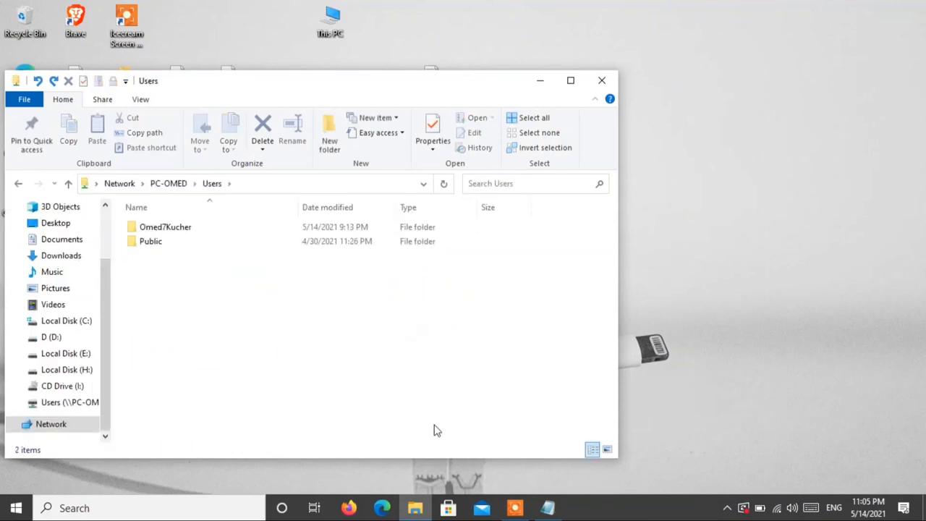
# Go back to Quick access, forward to Users, and up to its parent network computer, and close the window
pyautogui.hotkey('alt', 'Left')
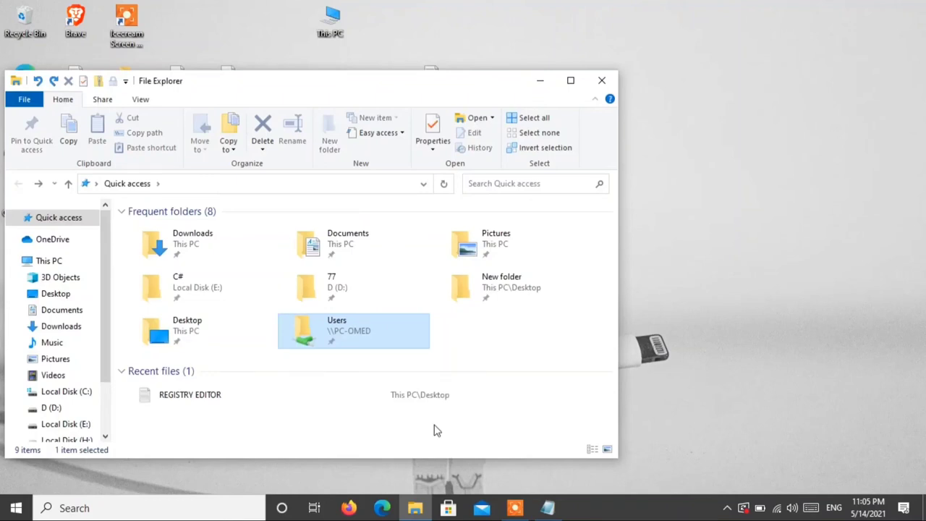
pyautogui.hotkey('alt', 'Right')
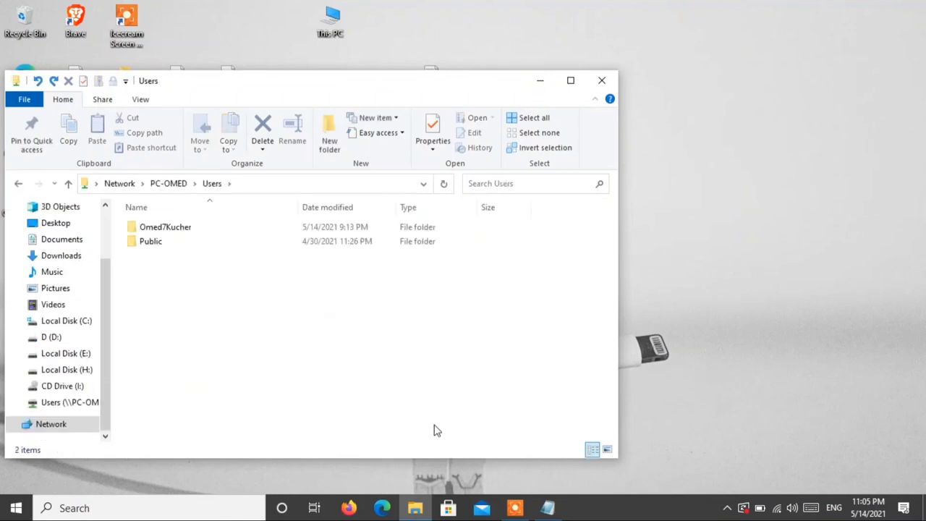
pyautogui.hotkey('alt', 'Up')
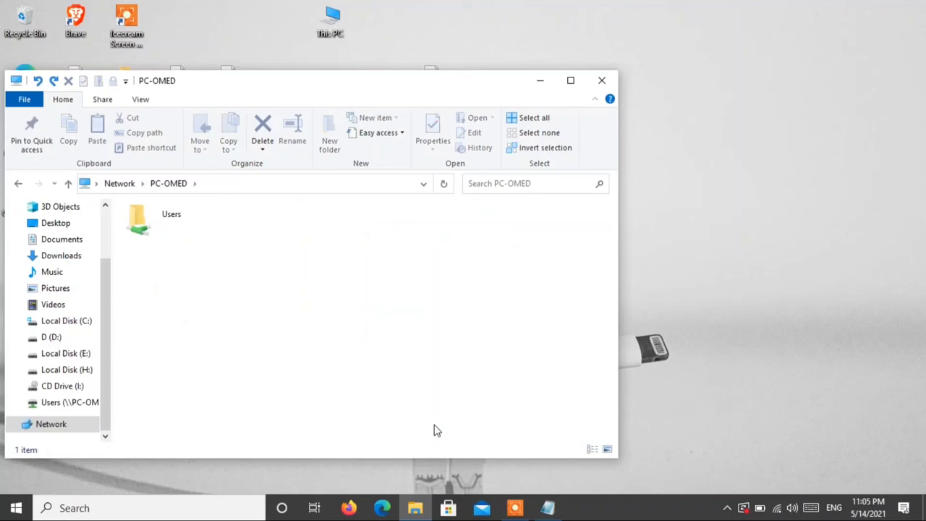
pyautogui.click(590, 74)
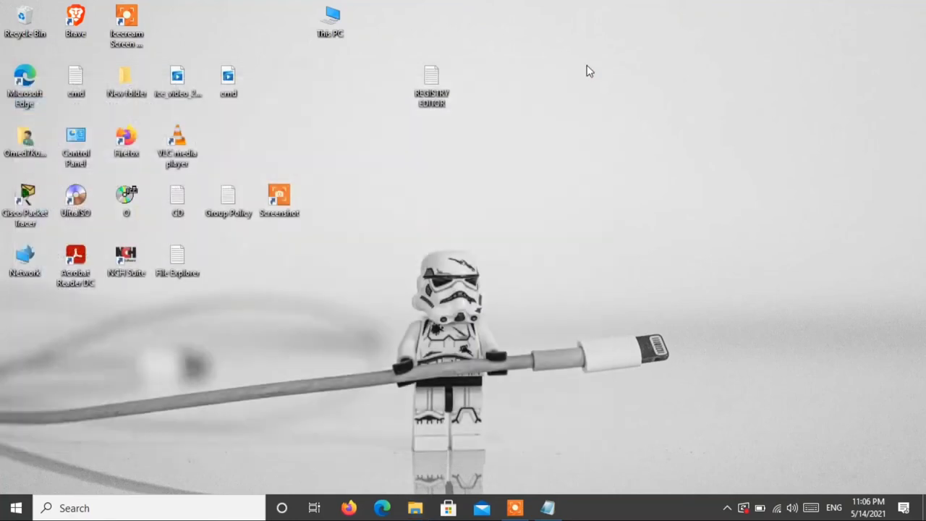